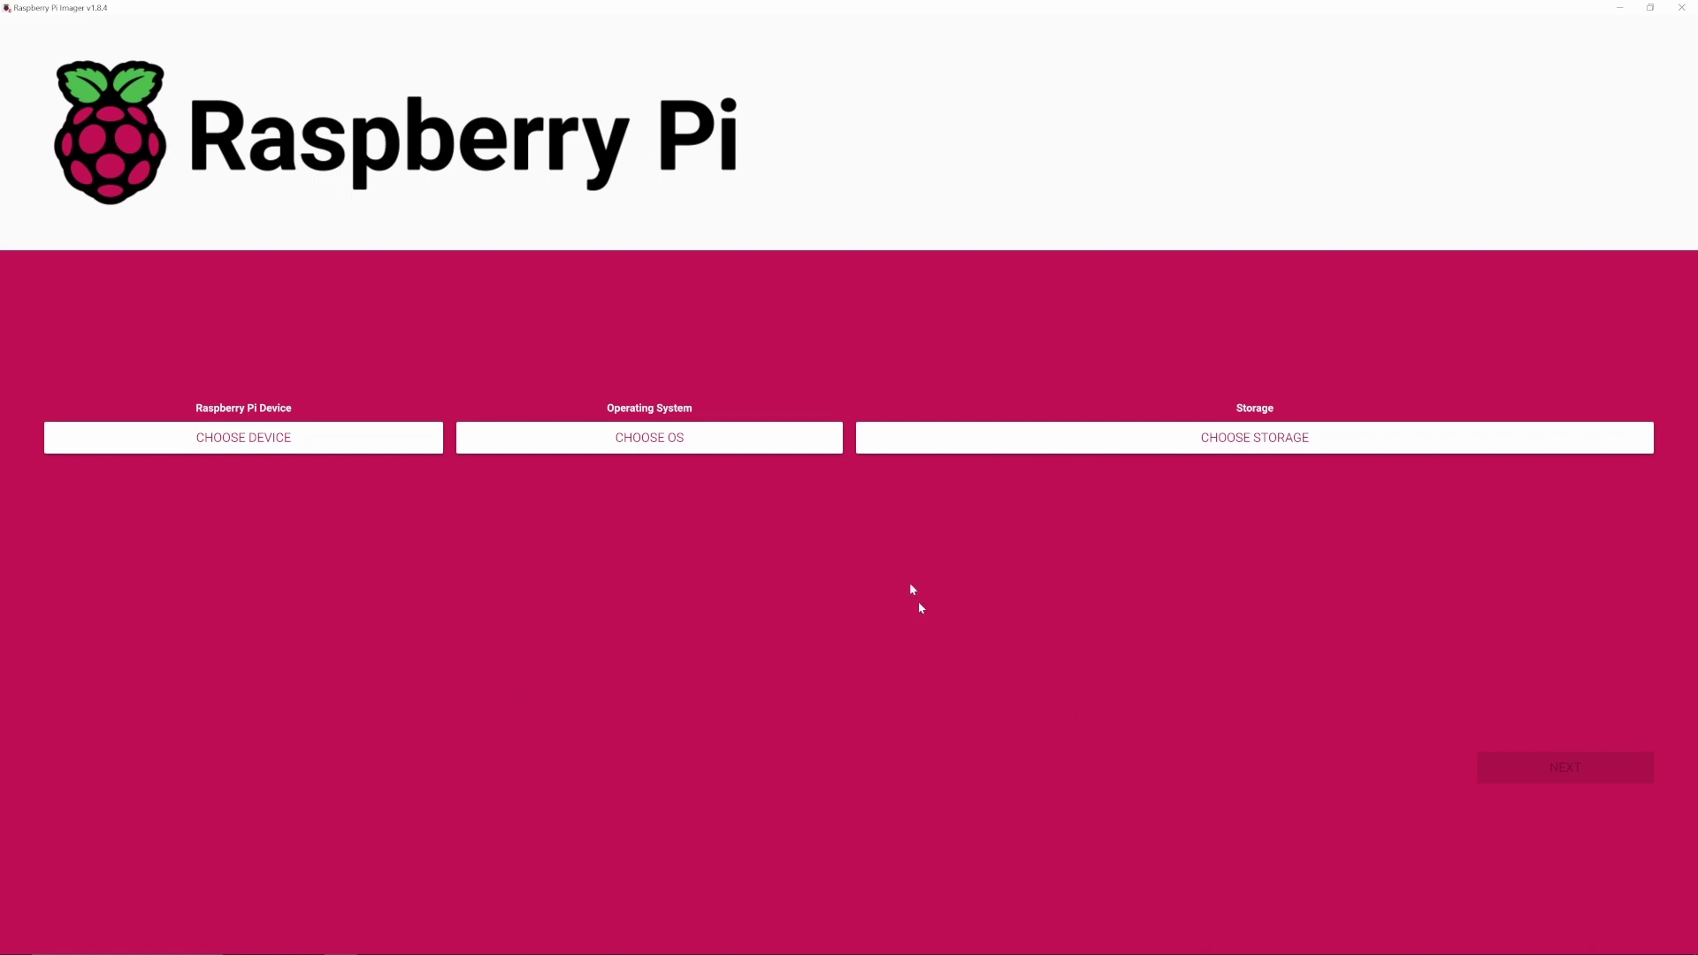
Select Raspberry Pi 4, Raspberry Pi OS (64-bit) and the 128 GB Generic SD/MMC USB card in Imager.
{"action": "left_click", "coordinate": [238, 444]}
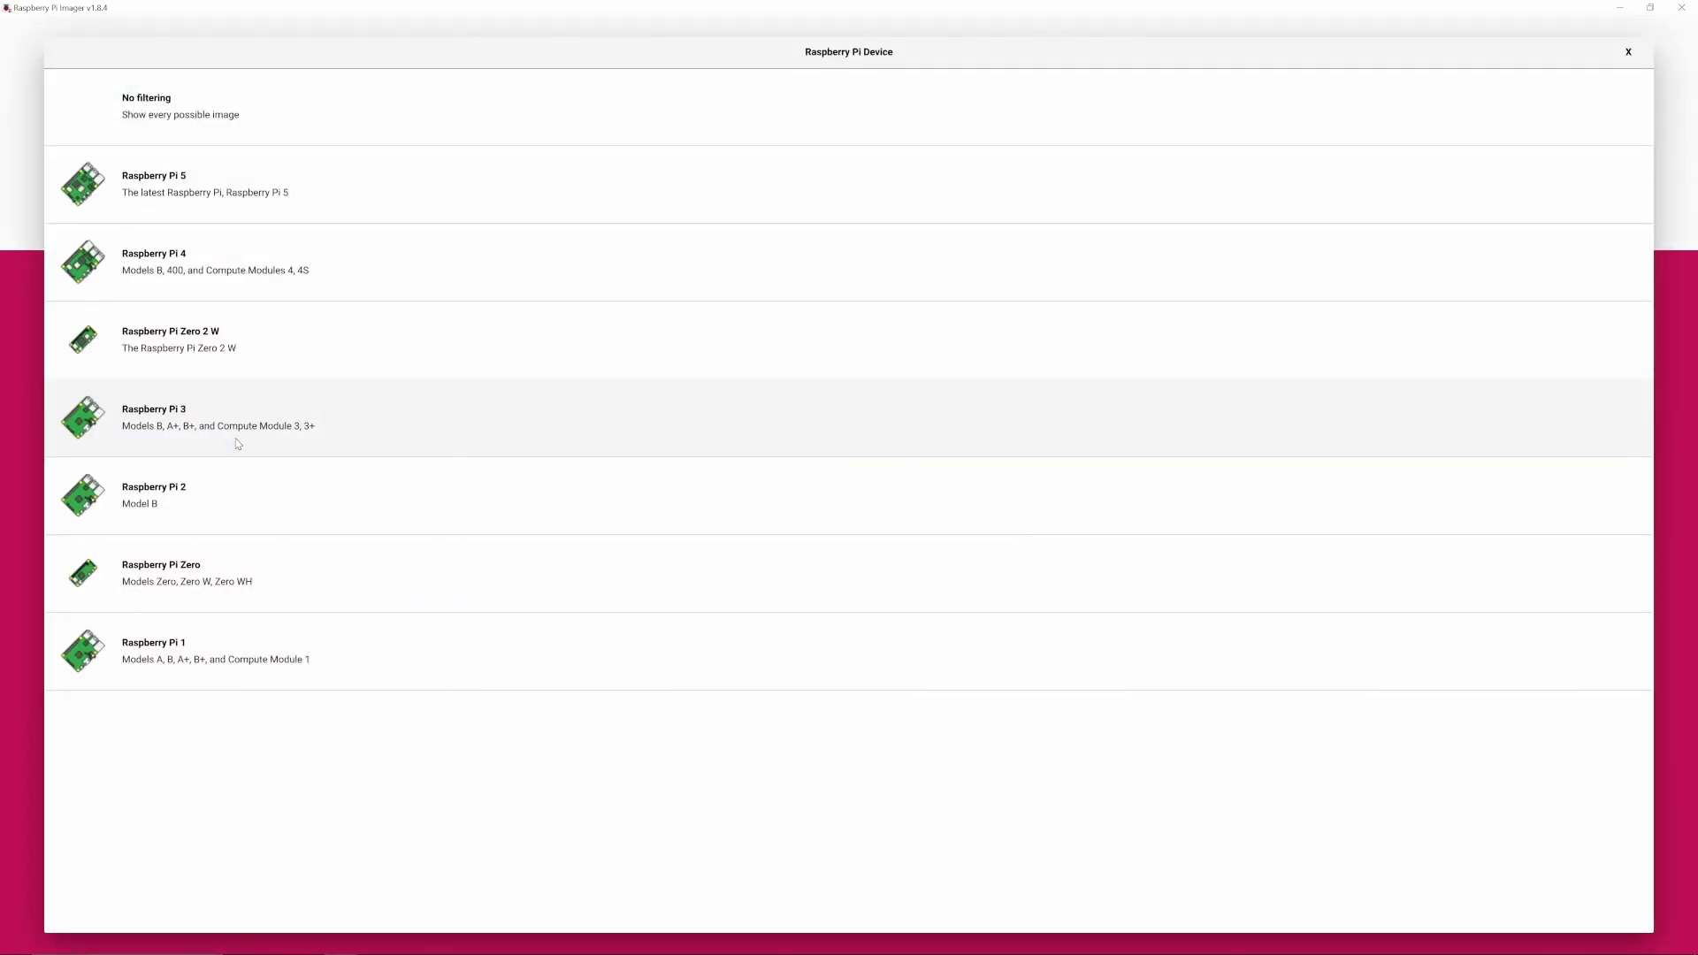
{"action": "left_click", "coordinate": [140, 272]}
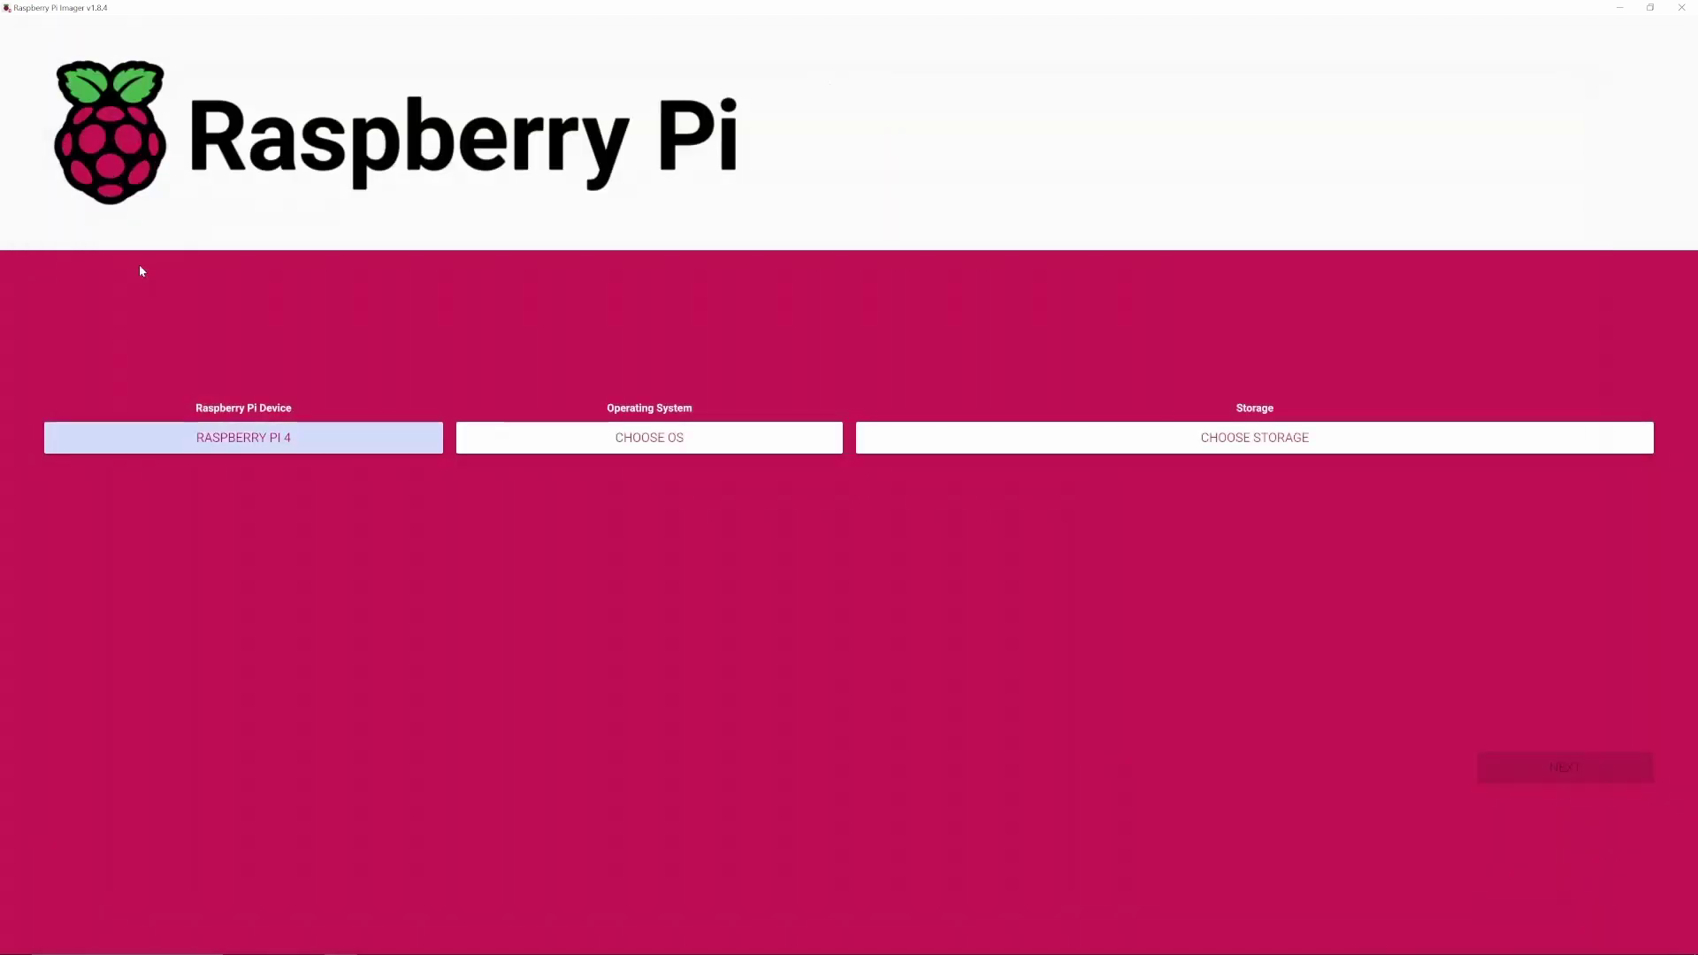
{"action": "left_click", "coordinate": [672, 447]}
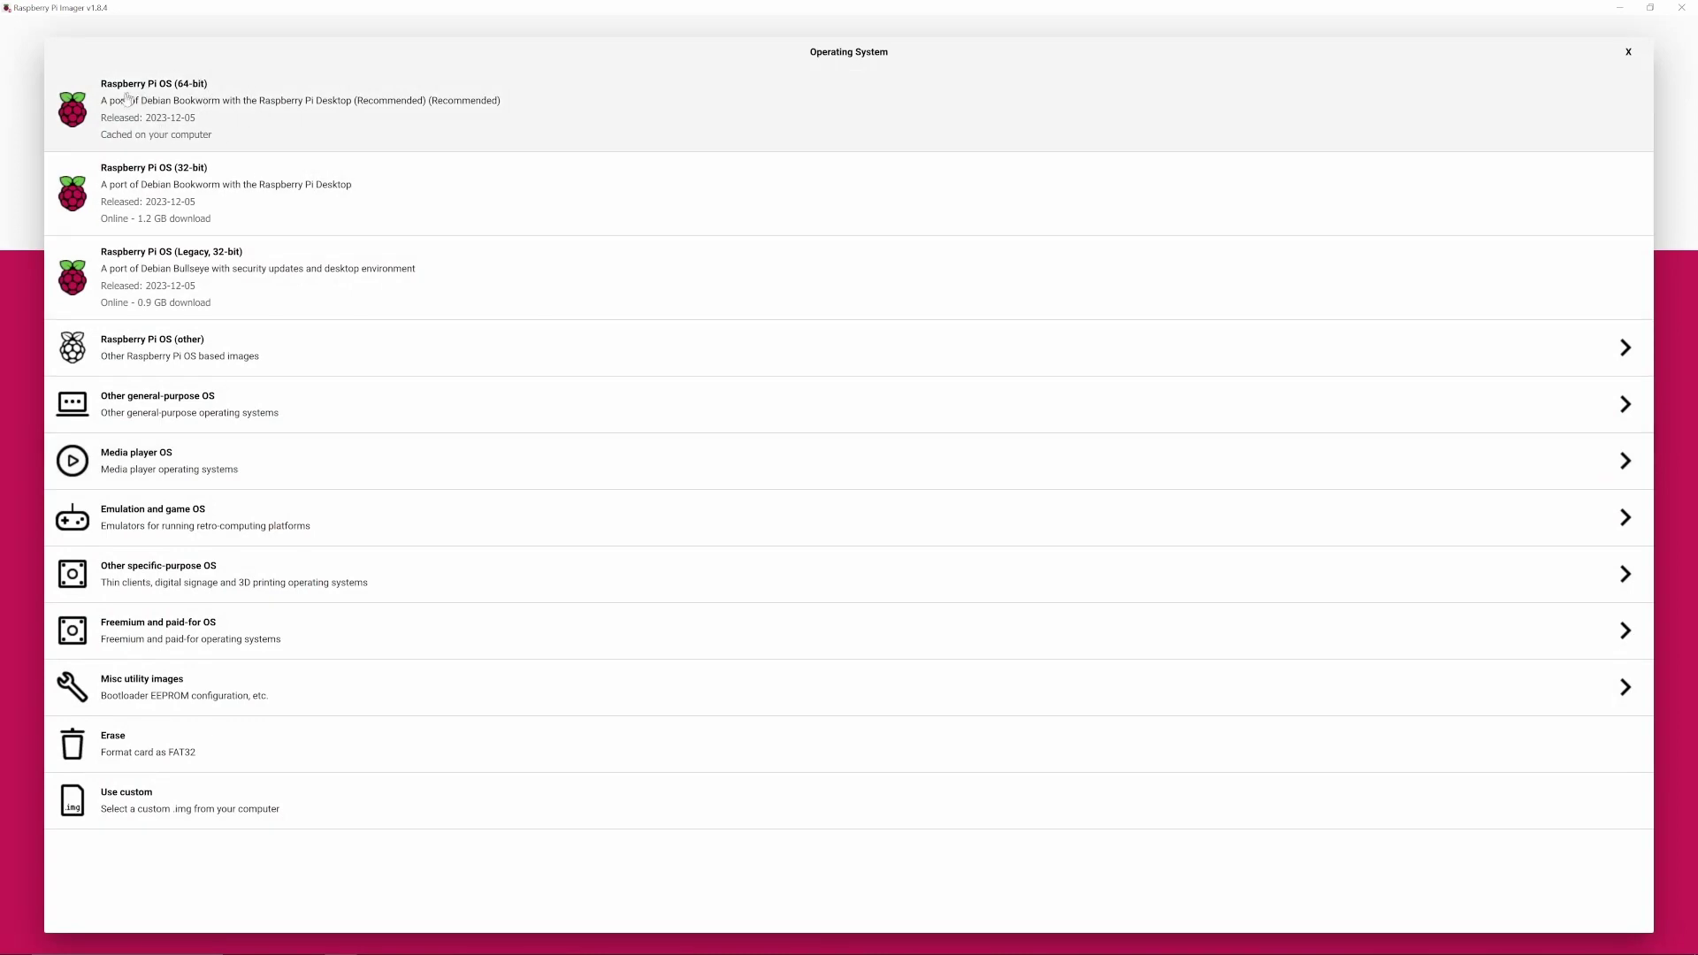
{"action": "left_click", "coordinate": [176, 92]}
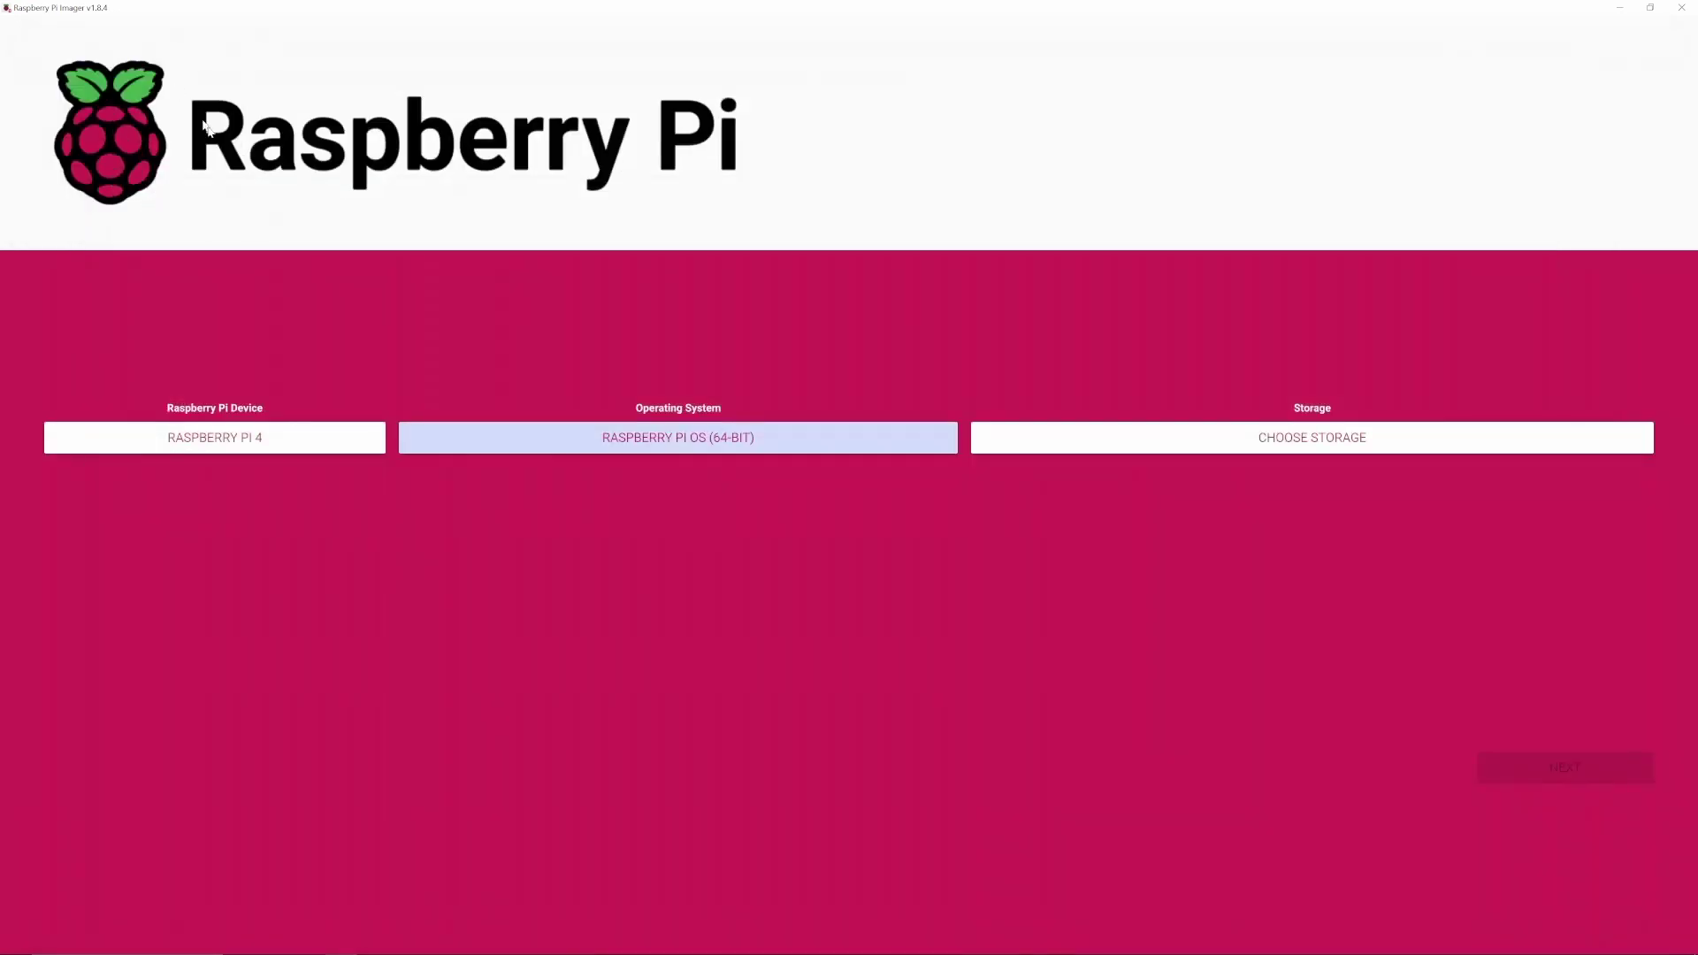
{"action": "left_click", "coordinate": [1327, 442]}
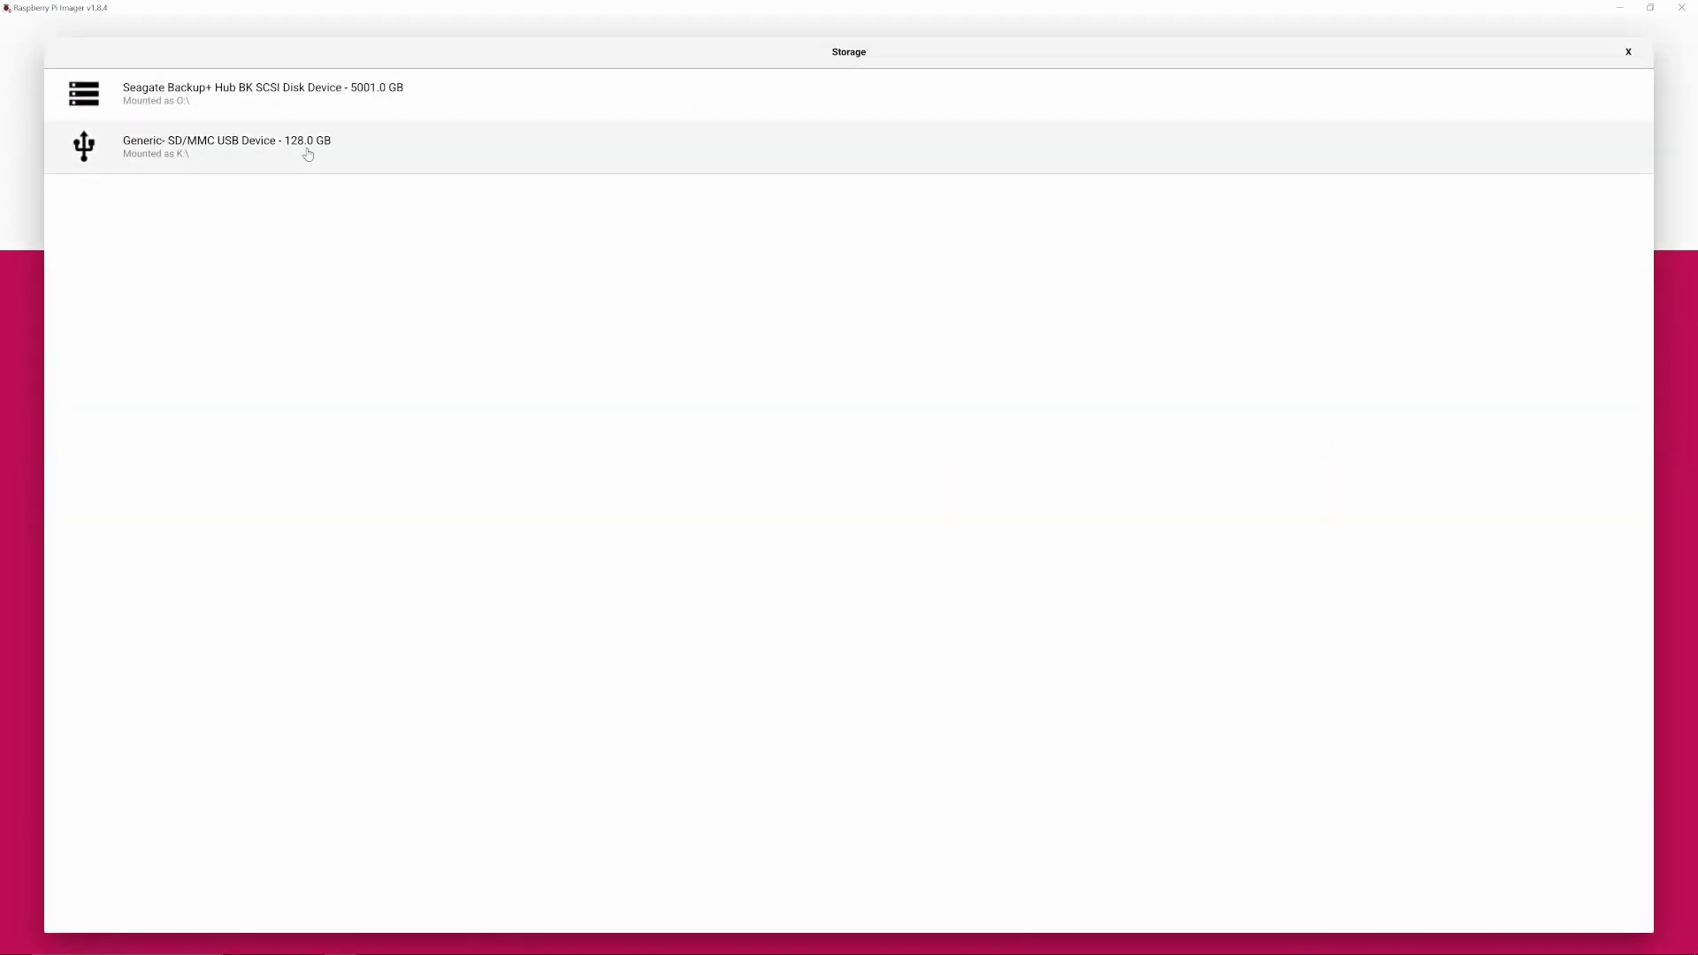
{"action": "left_click", "coordinate": [372, 150]}
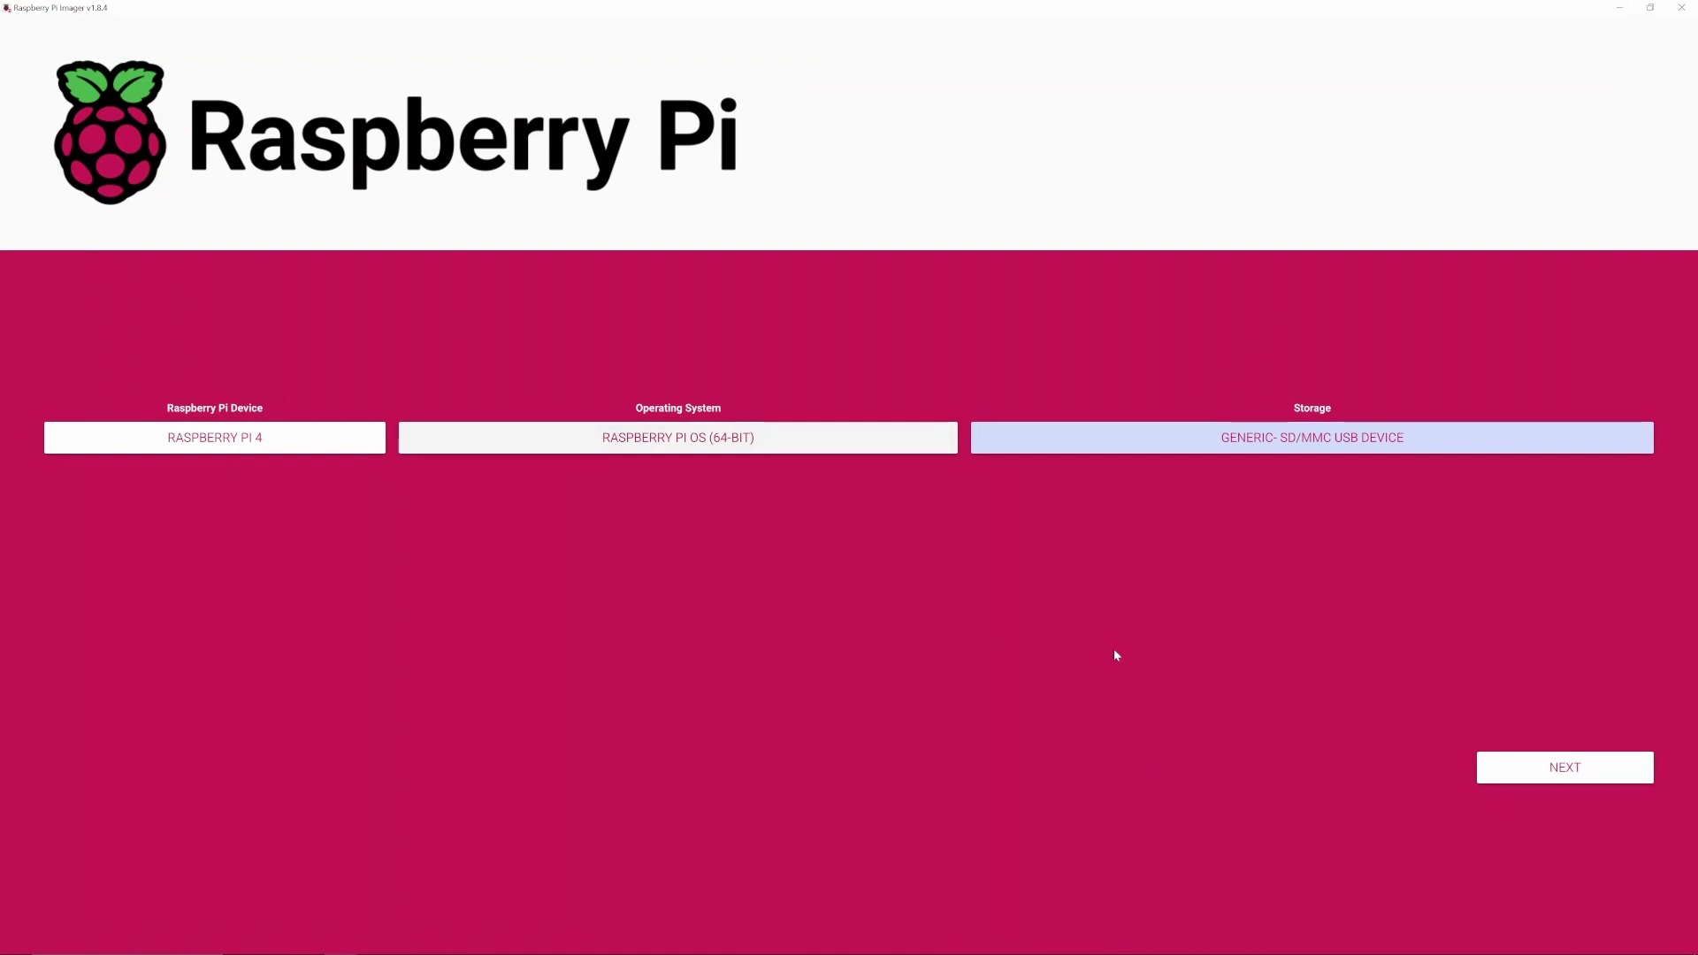
Save the OS customisation settings (hostname raspberrypi), apply them, and confirm erasing and writing the card.
{"action": "left_click", "coordinate": [1571, 774]}
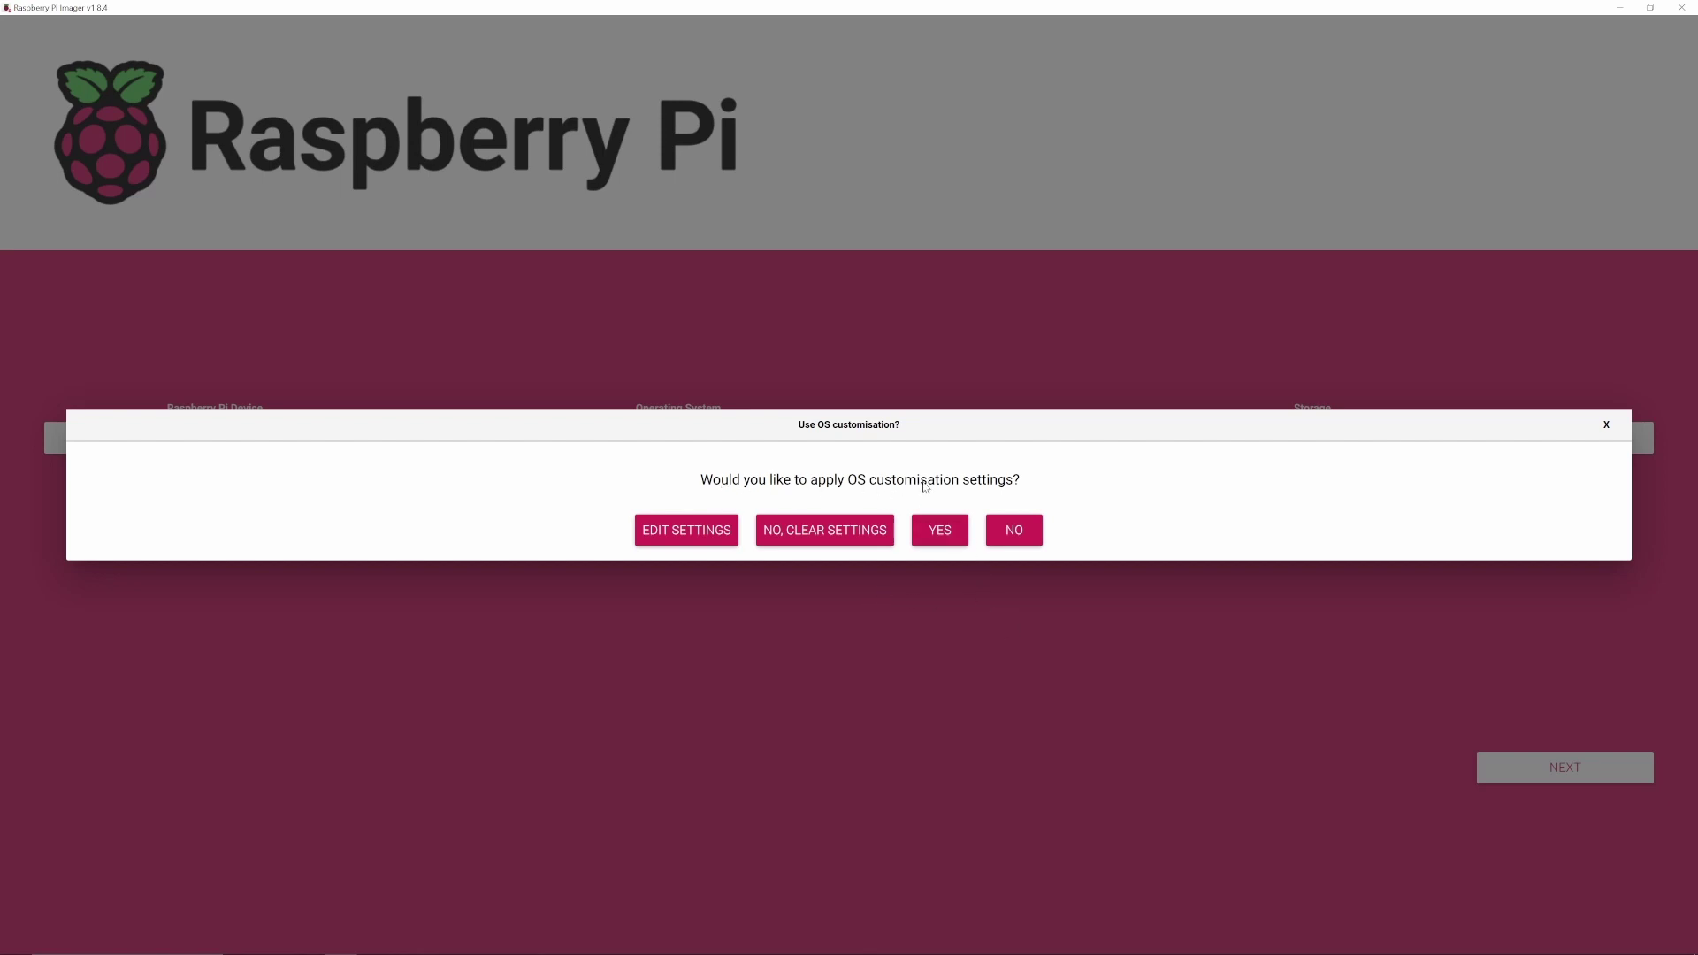
{"action": "left_click", "coordinate": [684, 534]}
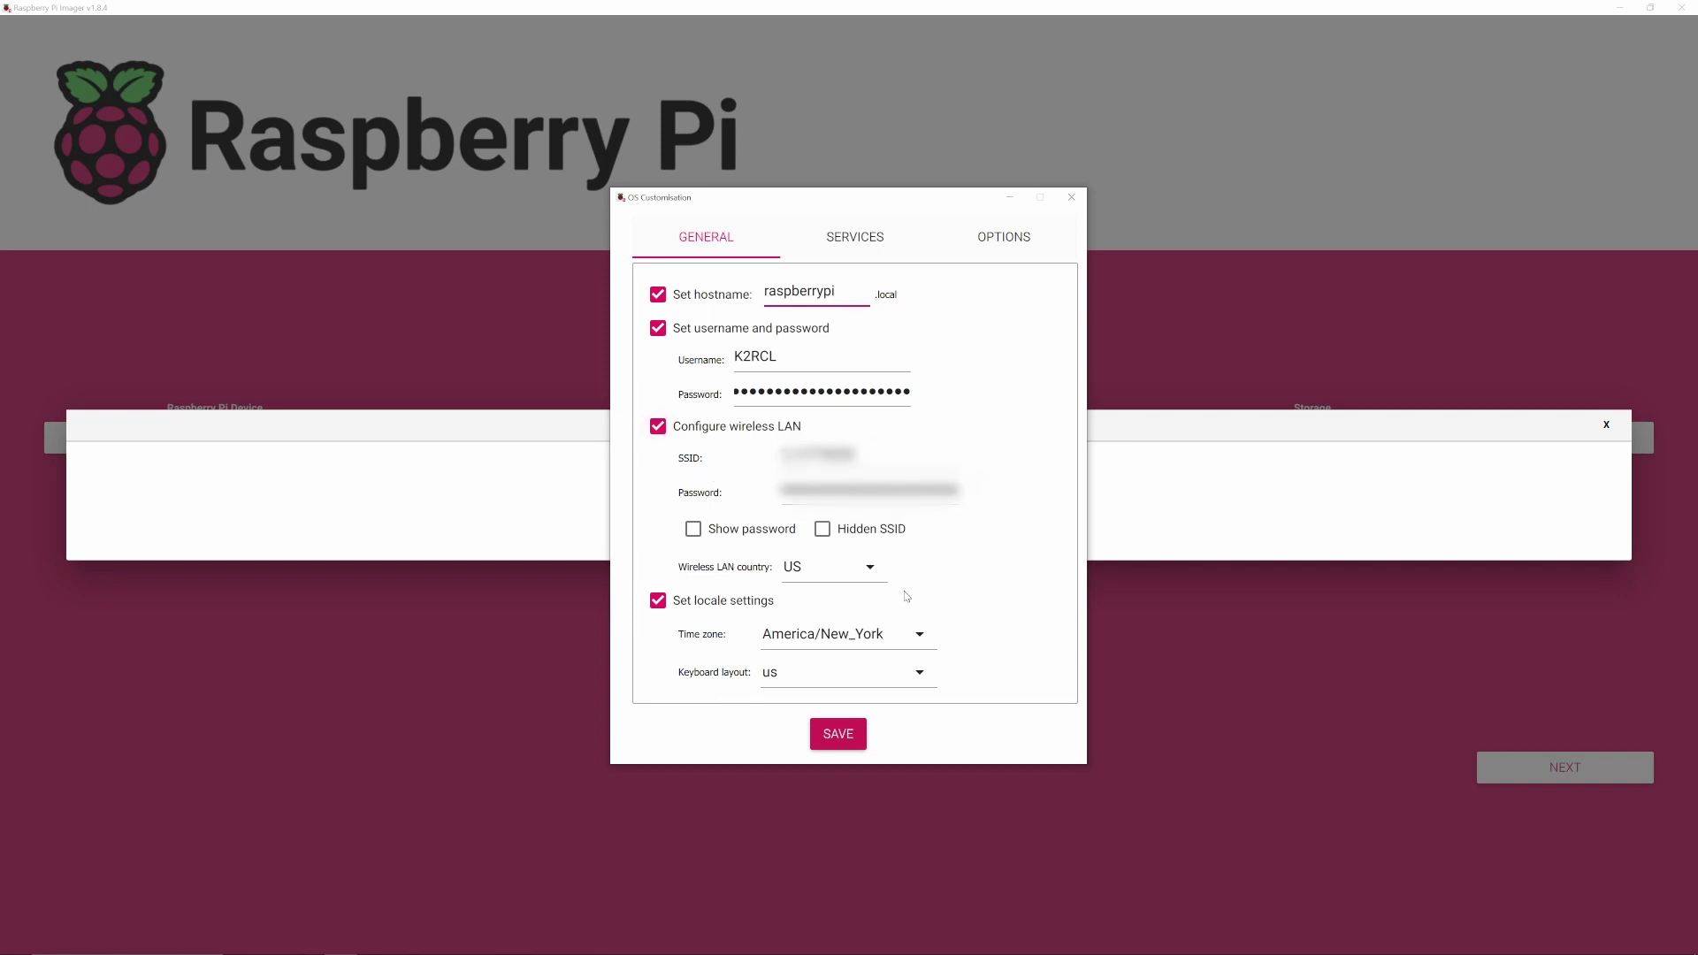
{"action": "left_click", "coordinate": [838, 736]}
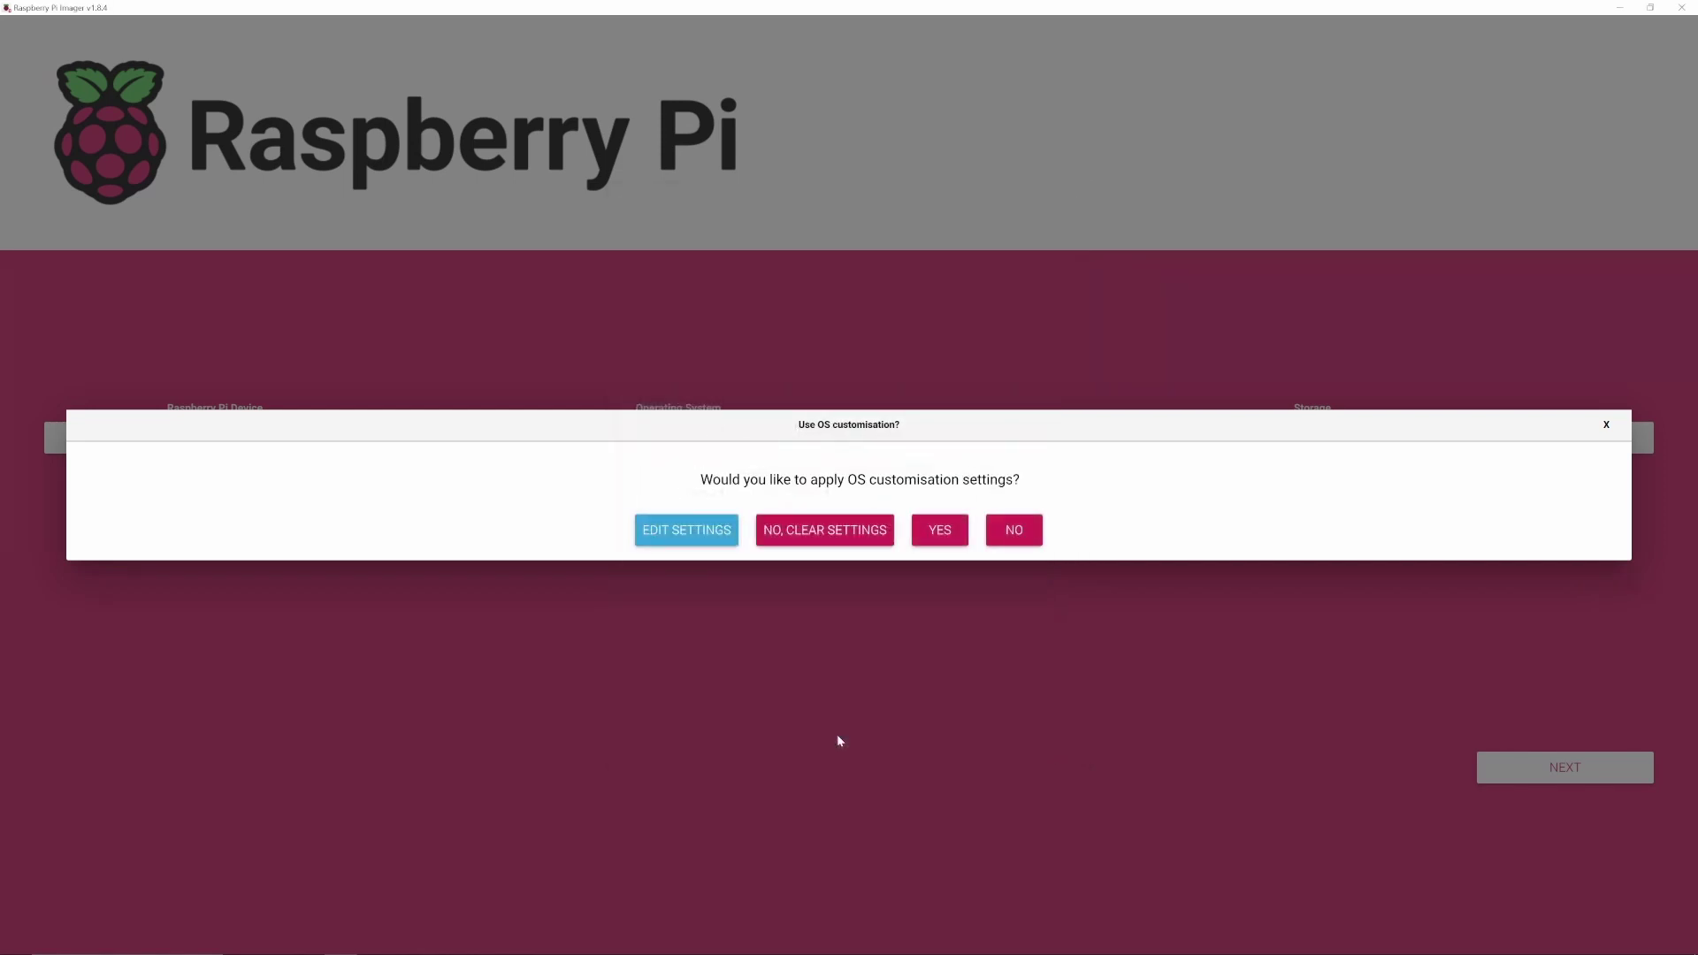
{"action": "left_click", "coordinate": [955, 534]}
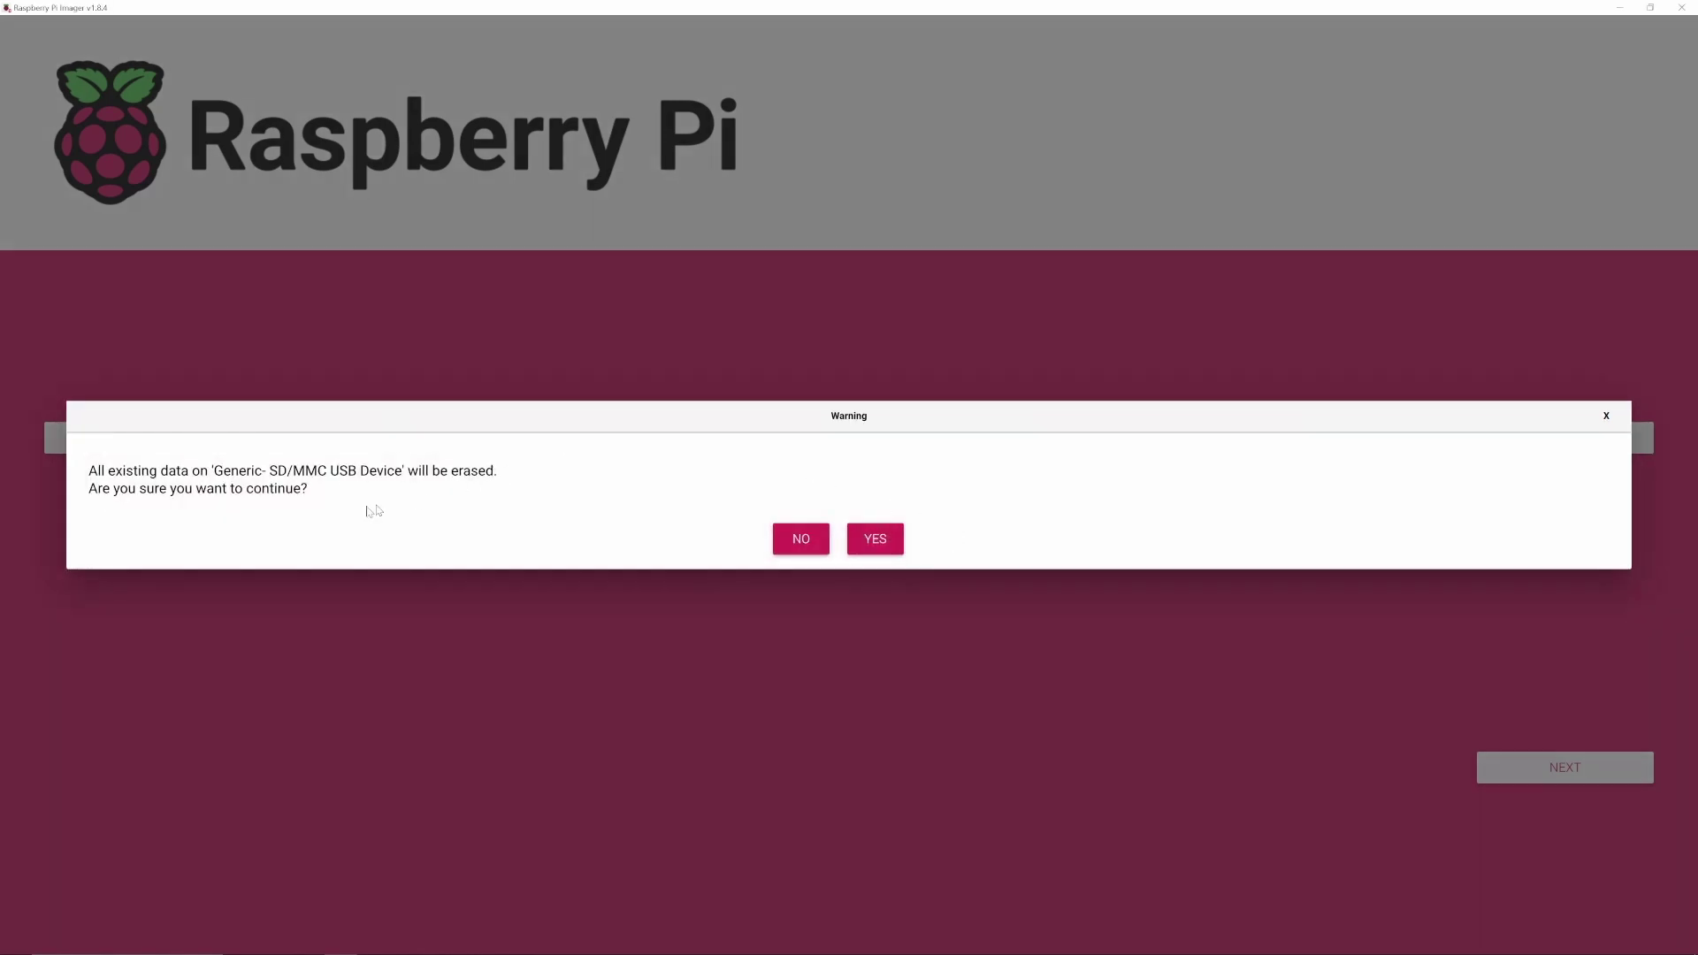
{"action": "left_click", "coordinate": [873, 542]}
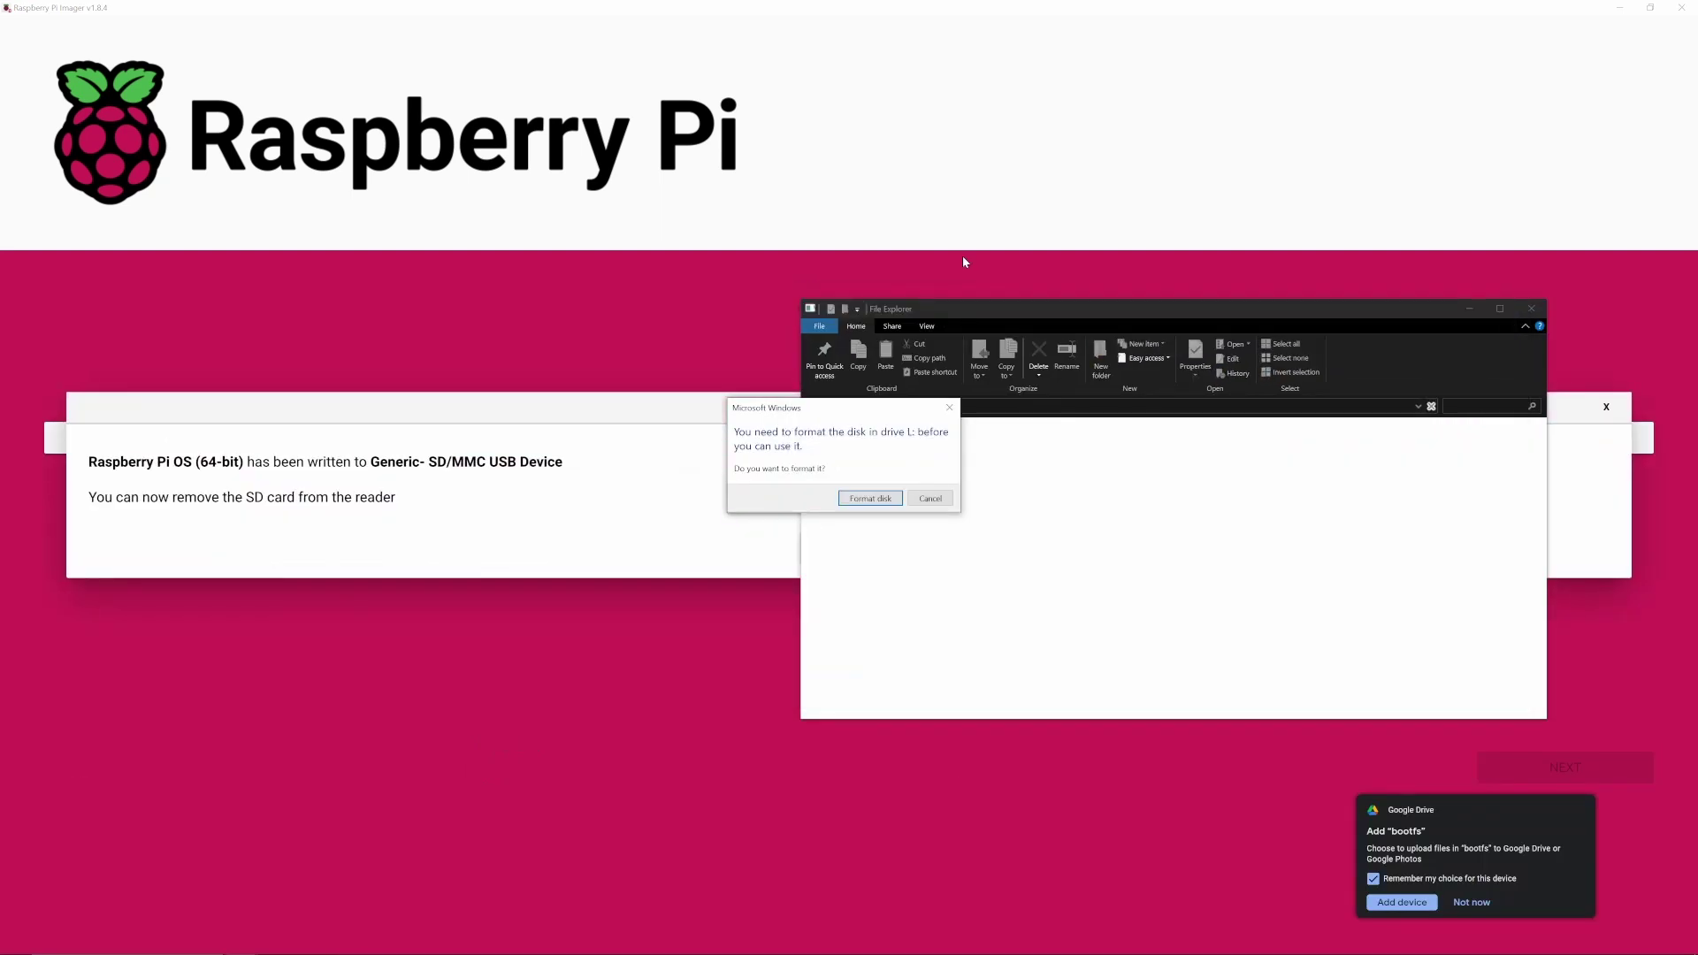
Cancel both Windows format prompts for drive L:, dismiss the location error, and acknowledge Write Successful.
{"action": "left_click", "coordinate": [931, 498]}
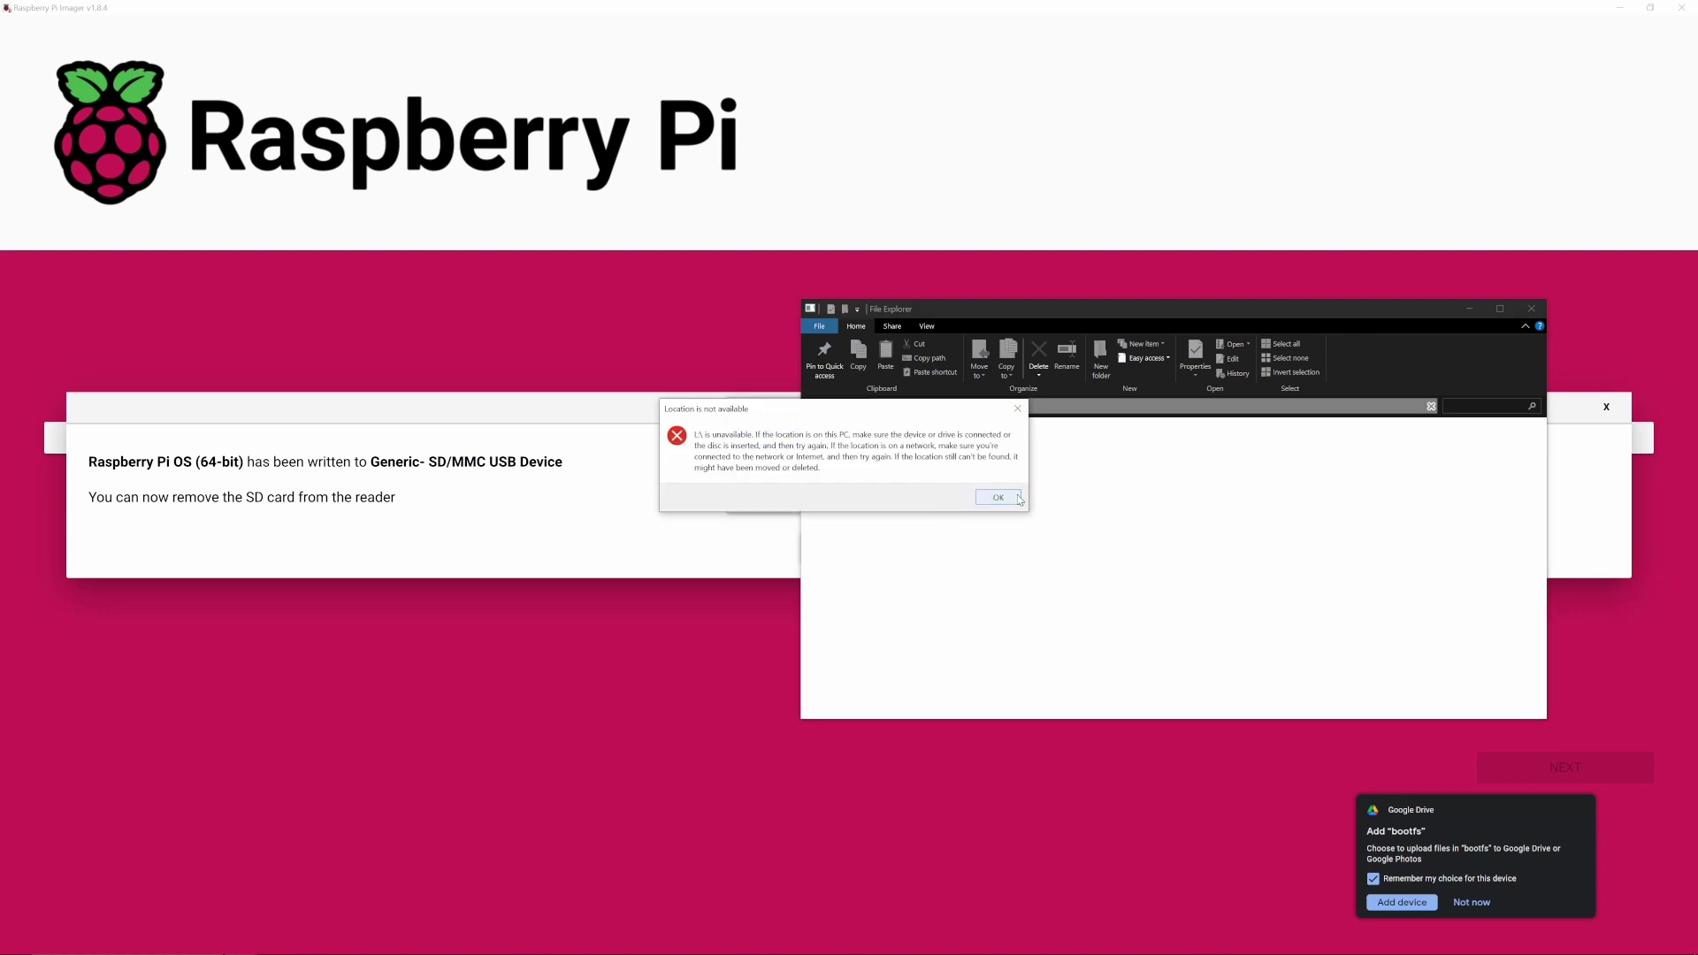
{"action": "left_click", "coordinate": [1010, 501]}
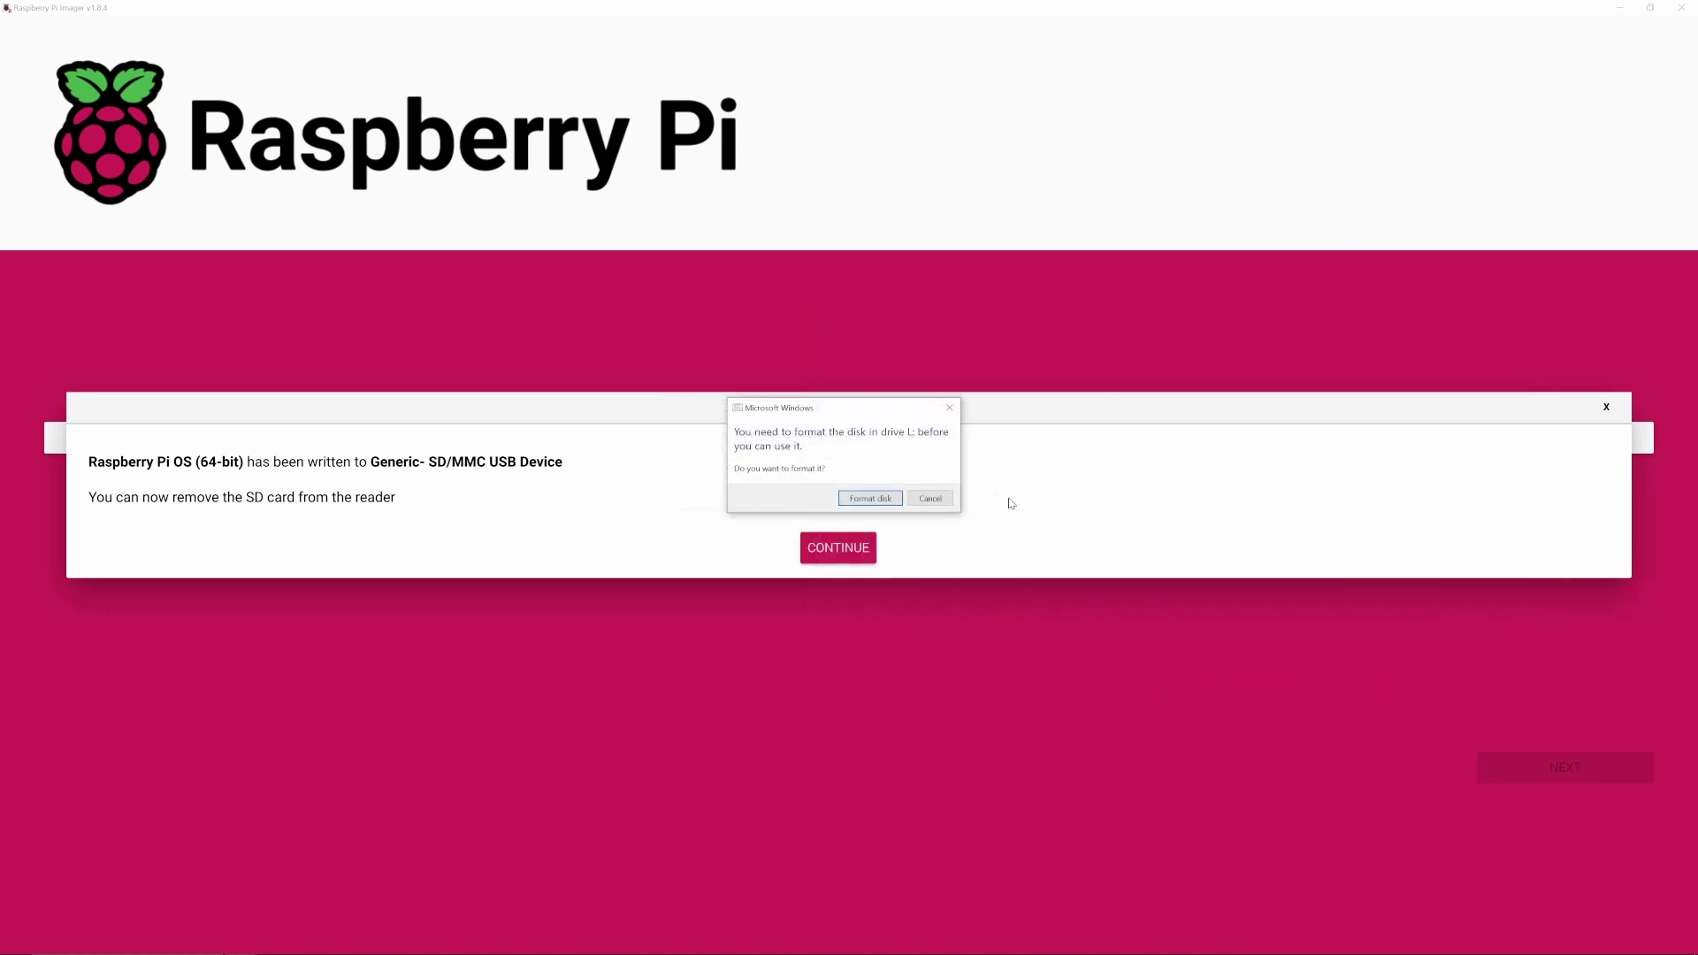
{"action": "left_click", "coordinate": [932, 500]}
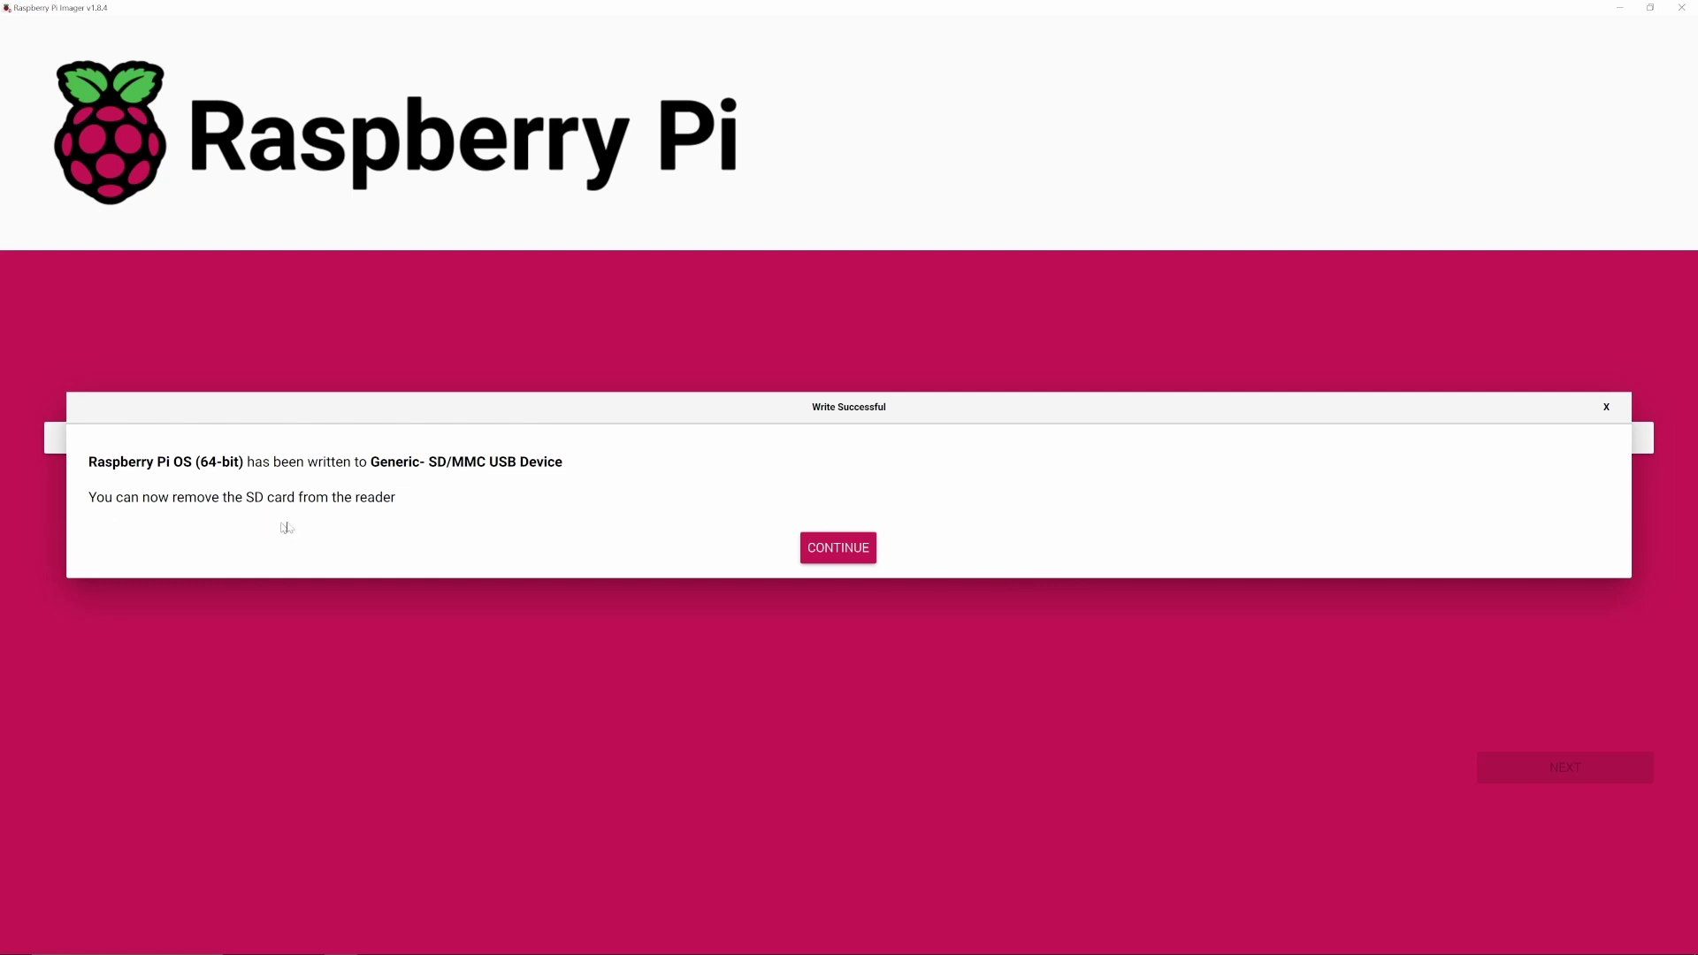
{"action": "left_click", "coordinate": [835, 548]}
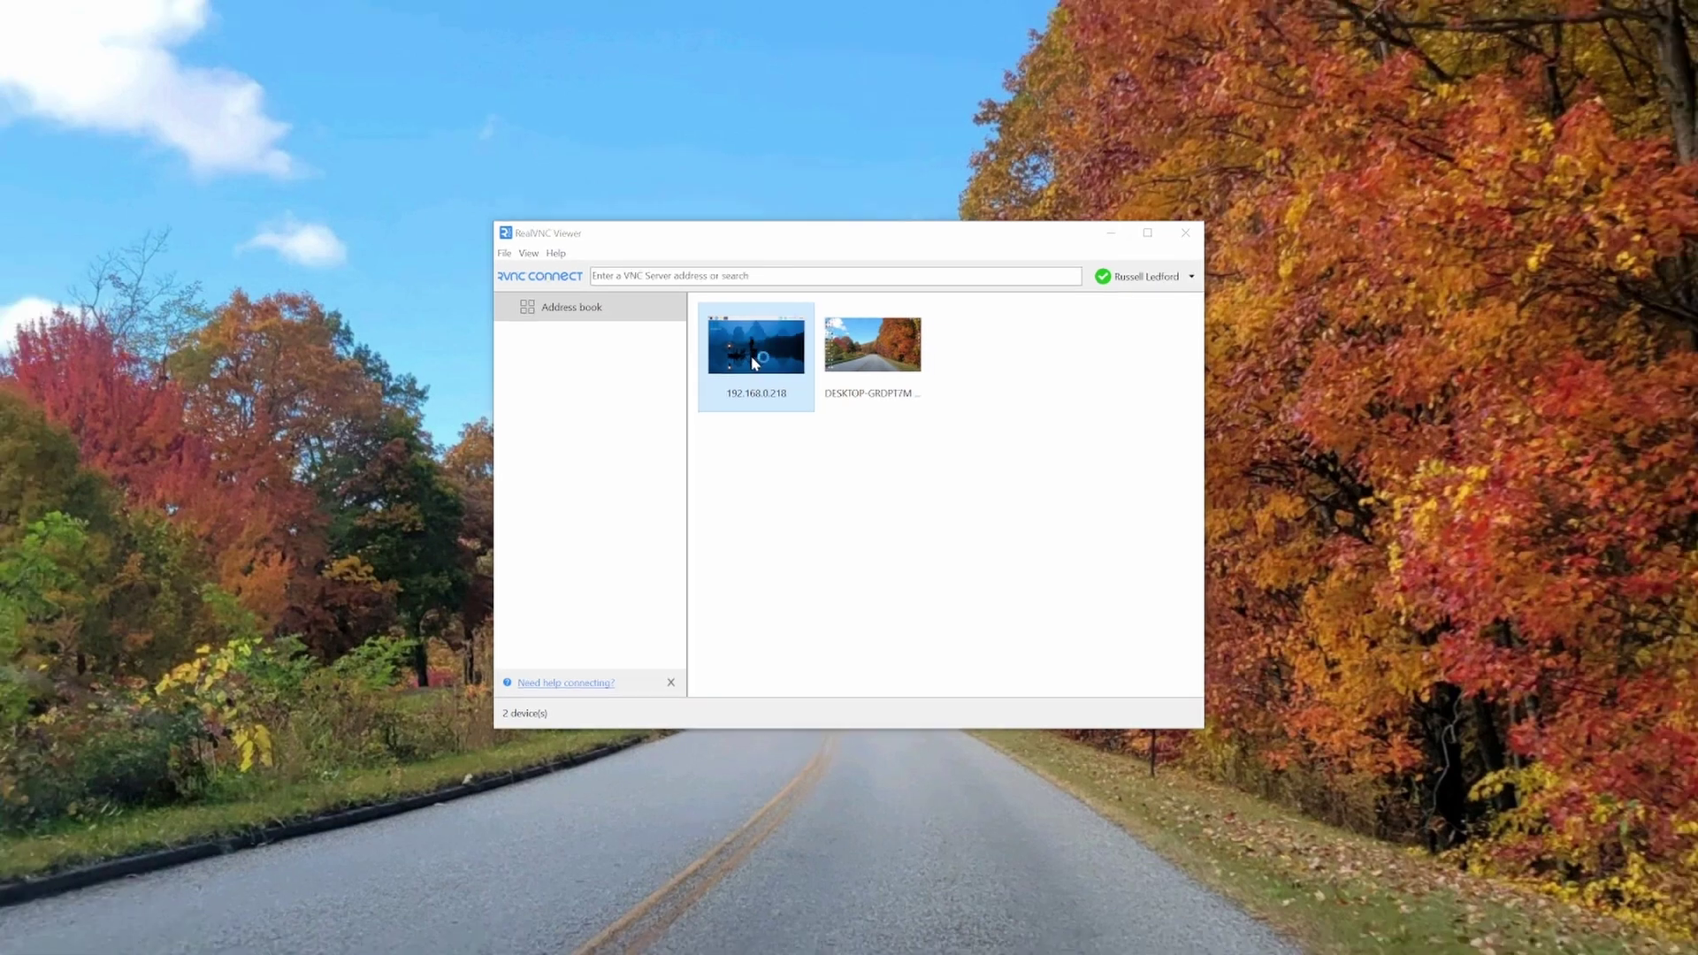
Connect to the Pi at 192.168.0.218 from the address book and maximize the session window.
{"action": "double_click", "coordinate": [748, 342]}
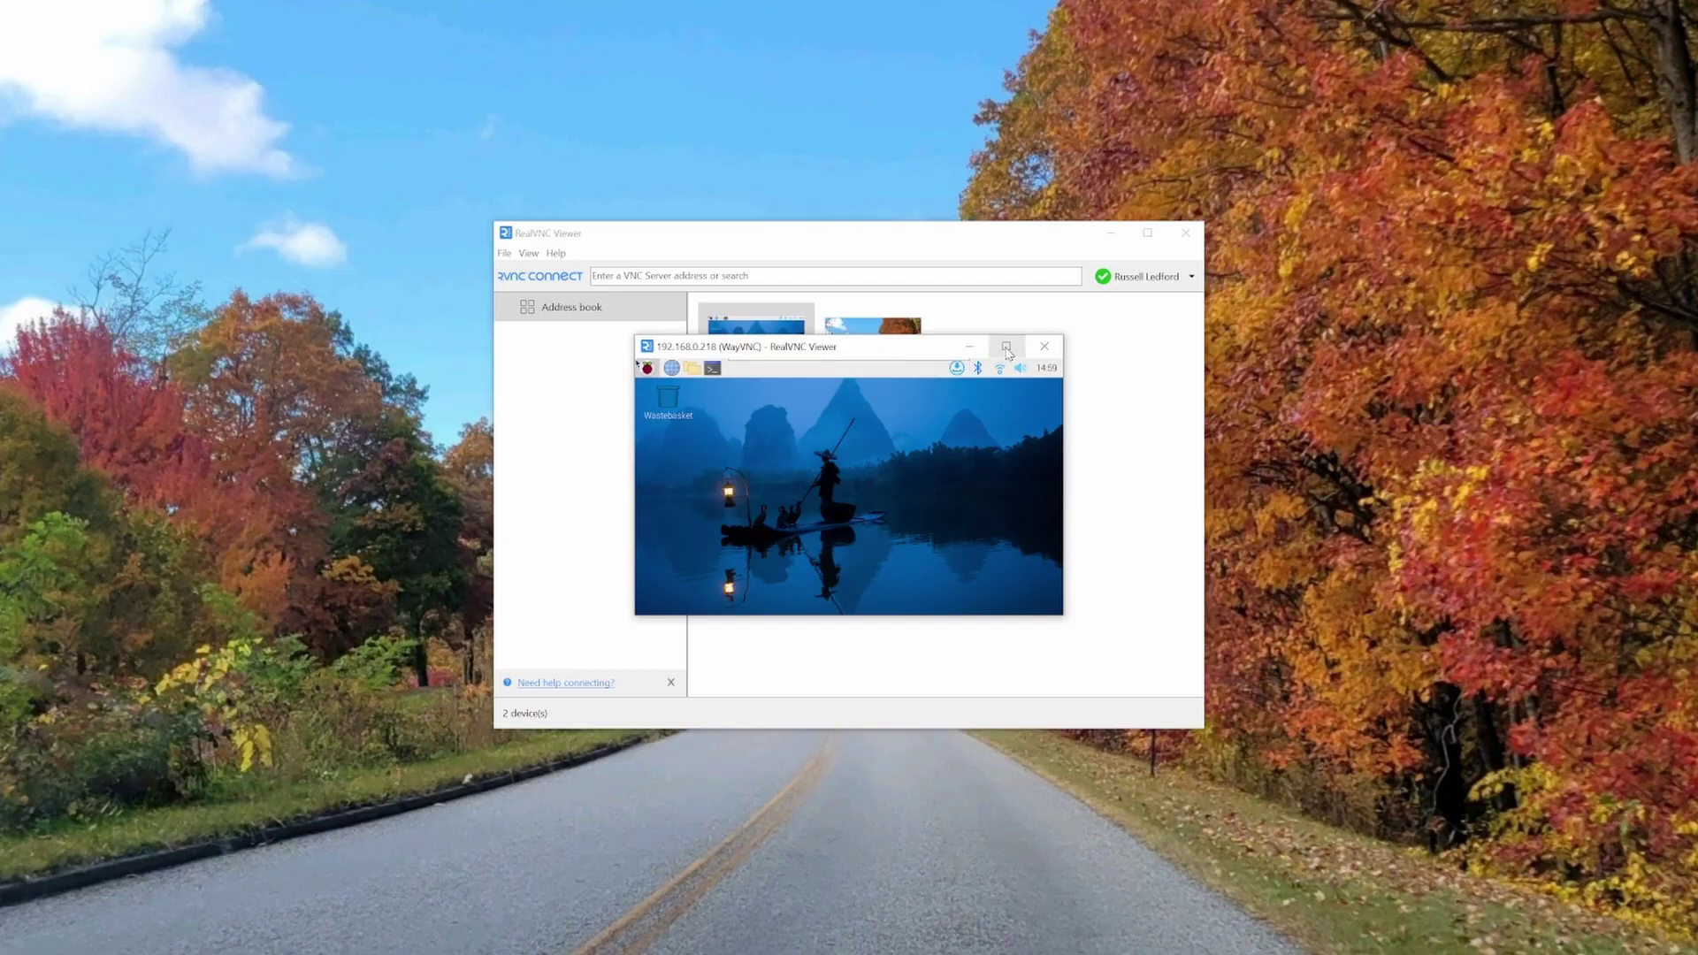
{"action": "left_click", "coordinate": [1007, 353]}
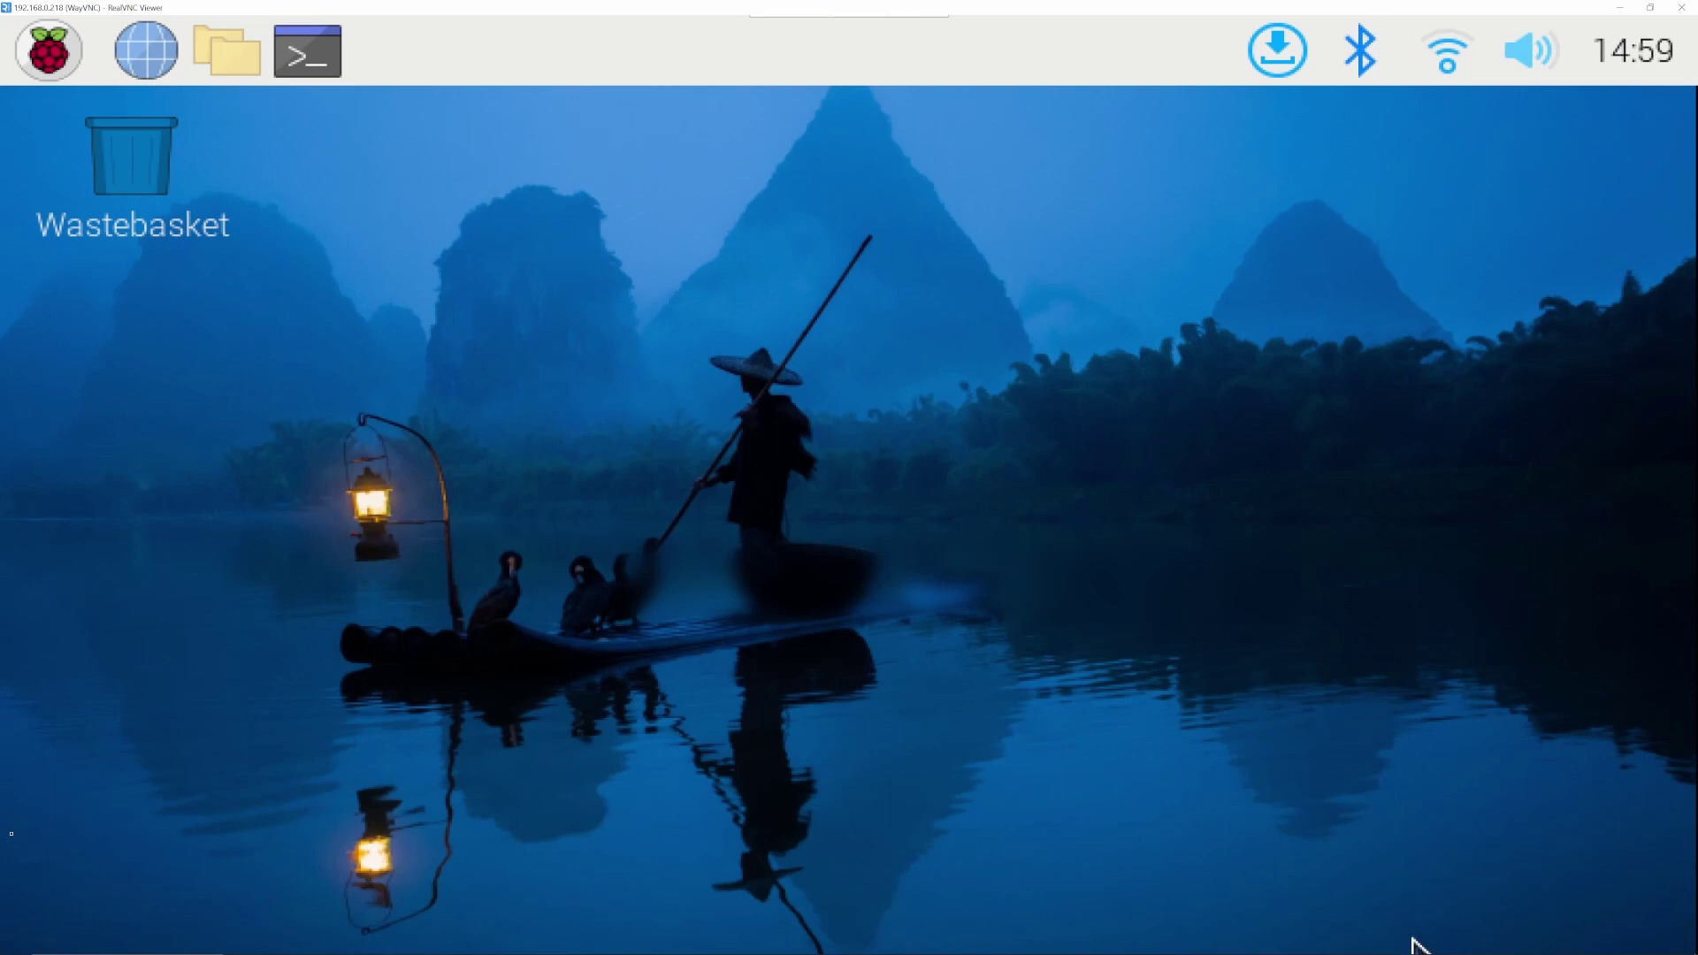
Install the available updates from the tray updater, authenticating with the account password, then dismiss 'System is up to date'.
{"action": "left_click", "coordinate": [1287, 46]}
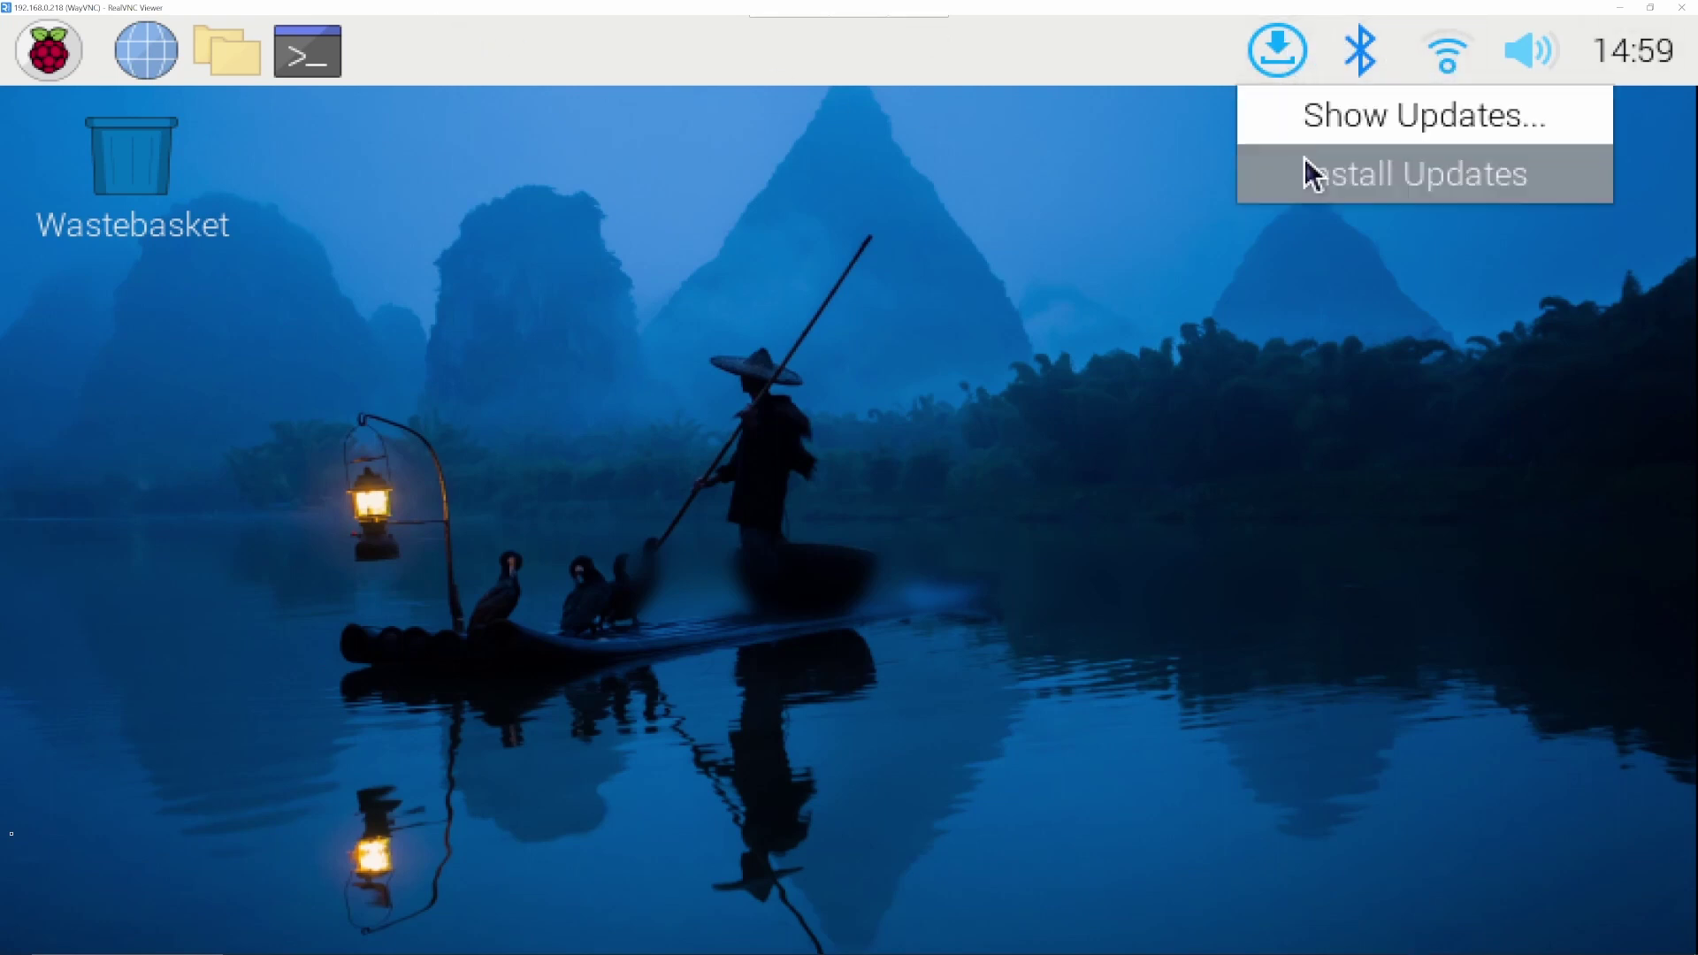
{"action": "left_click", "coordinate": [1350, 196]}
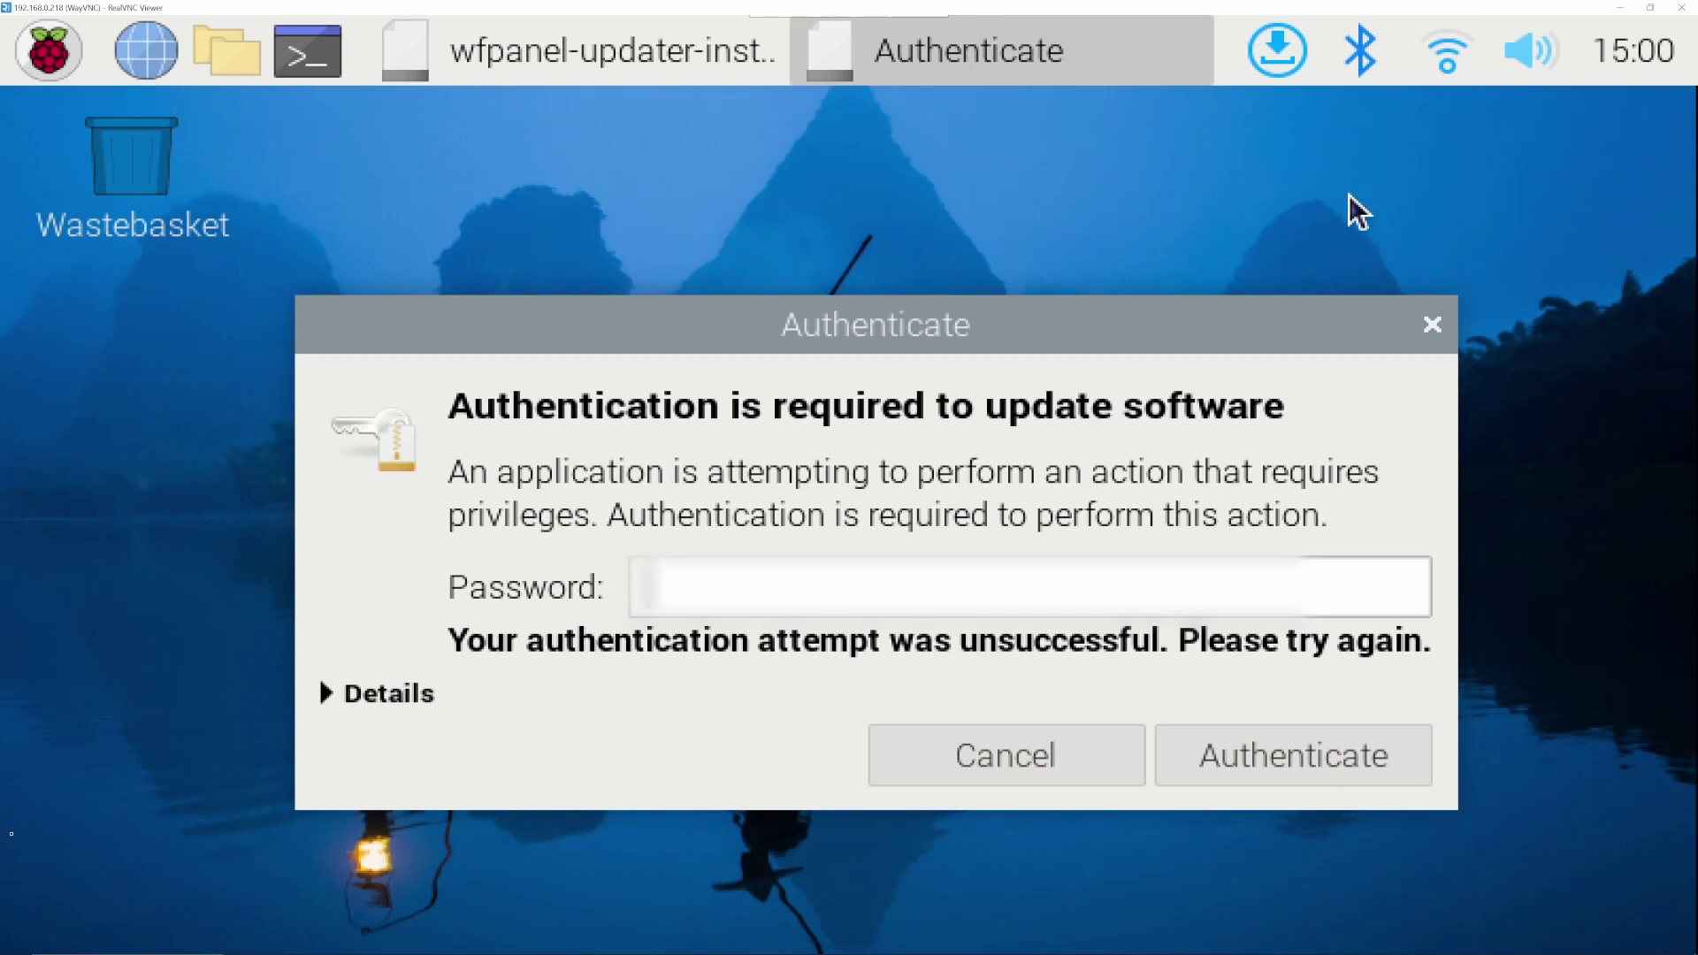
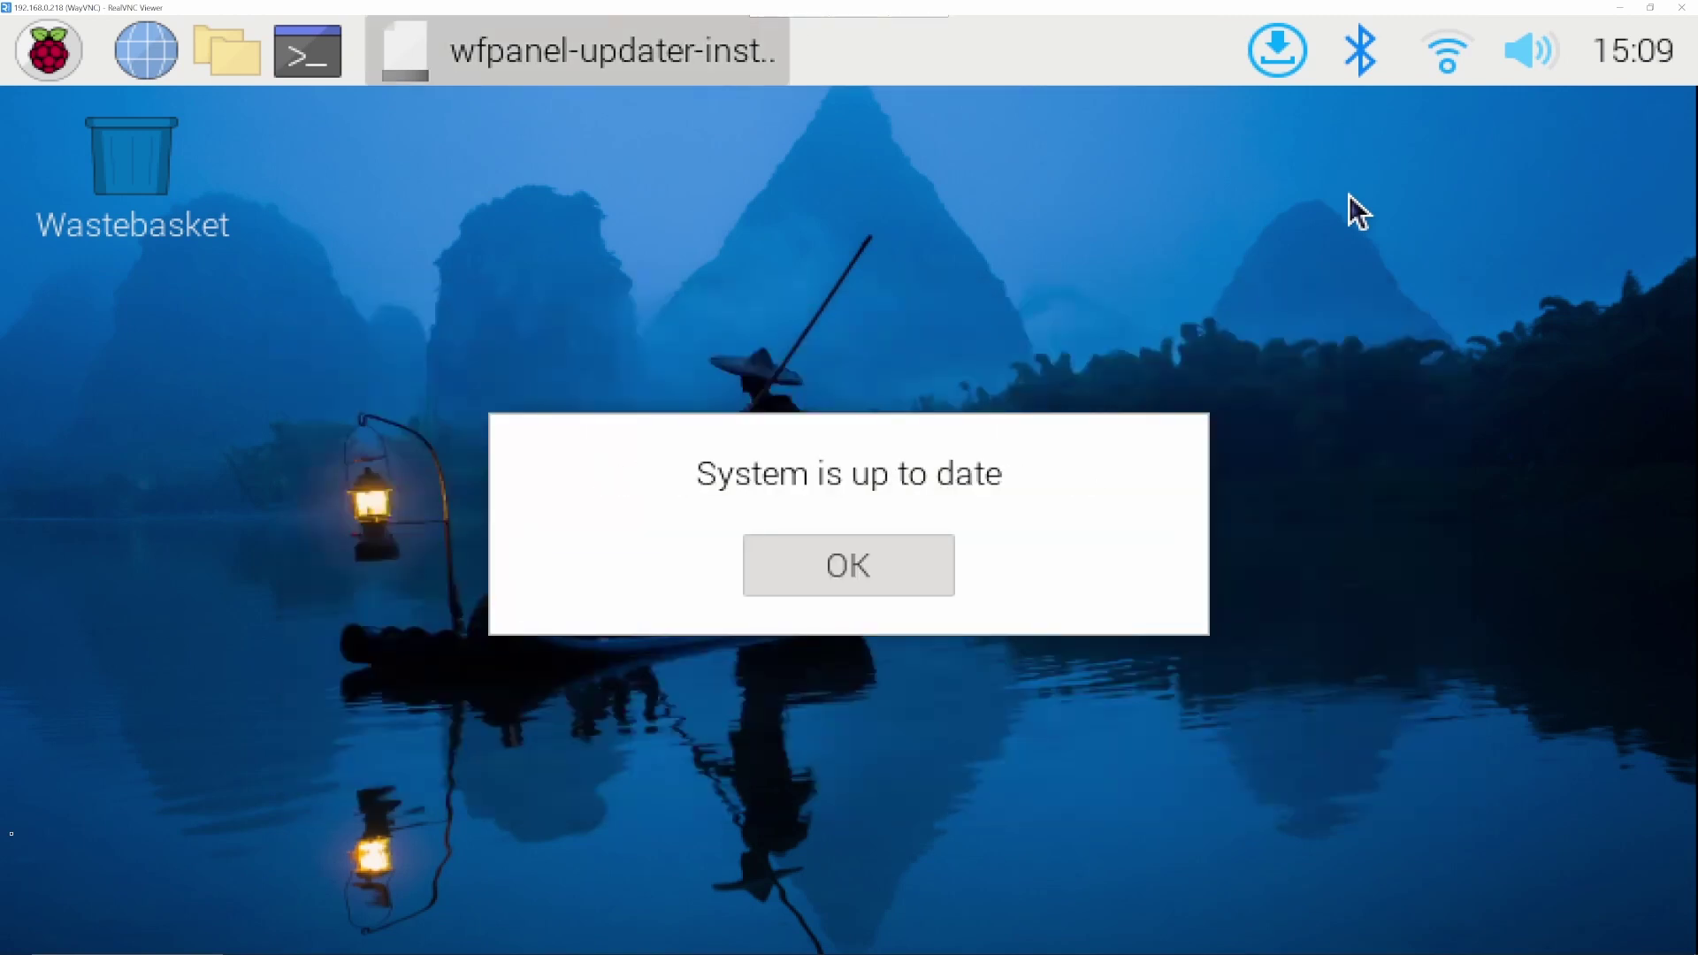
{"action": "key", "text": "Return"}
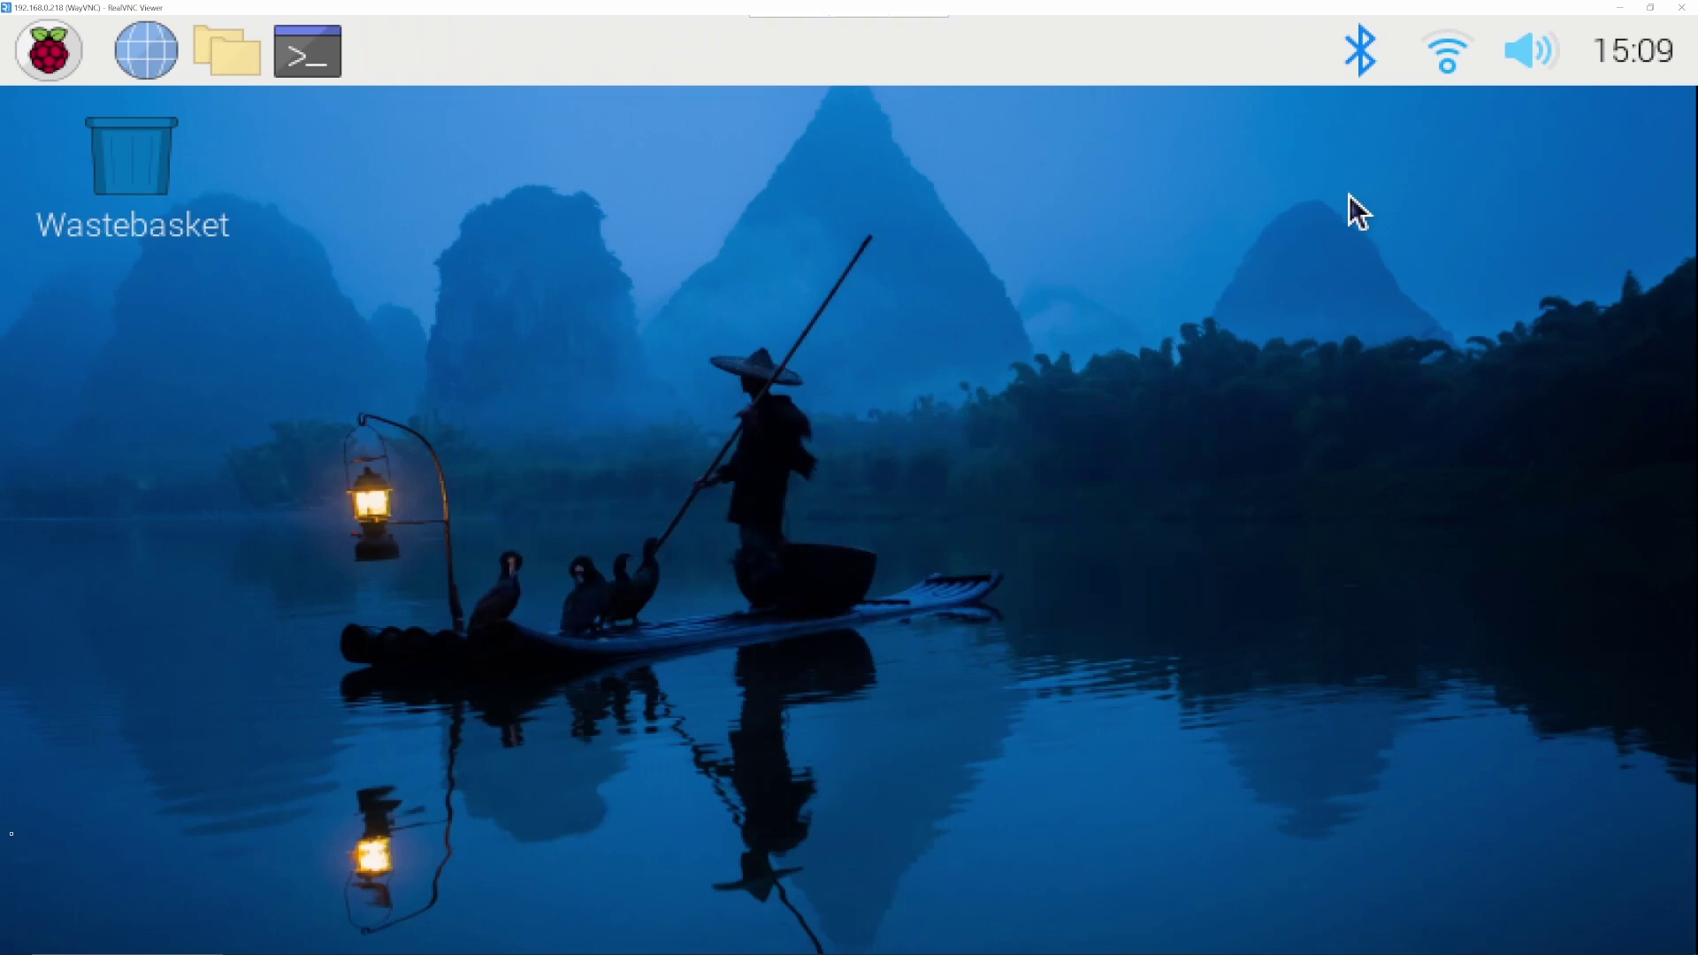
In a new terminal, run sudo apt update and sudo apt upgrade.
{"action": "left_click", "coordinate": [304, 56]}
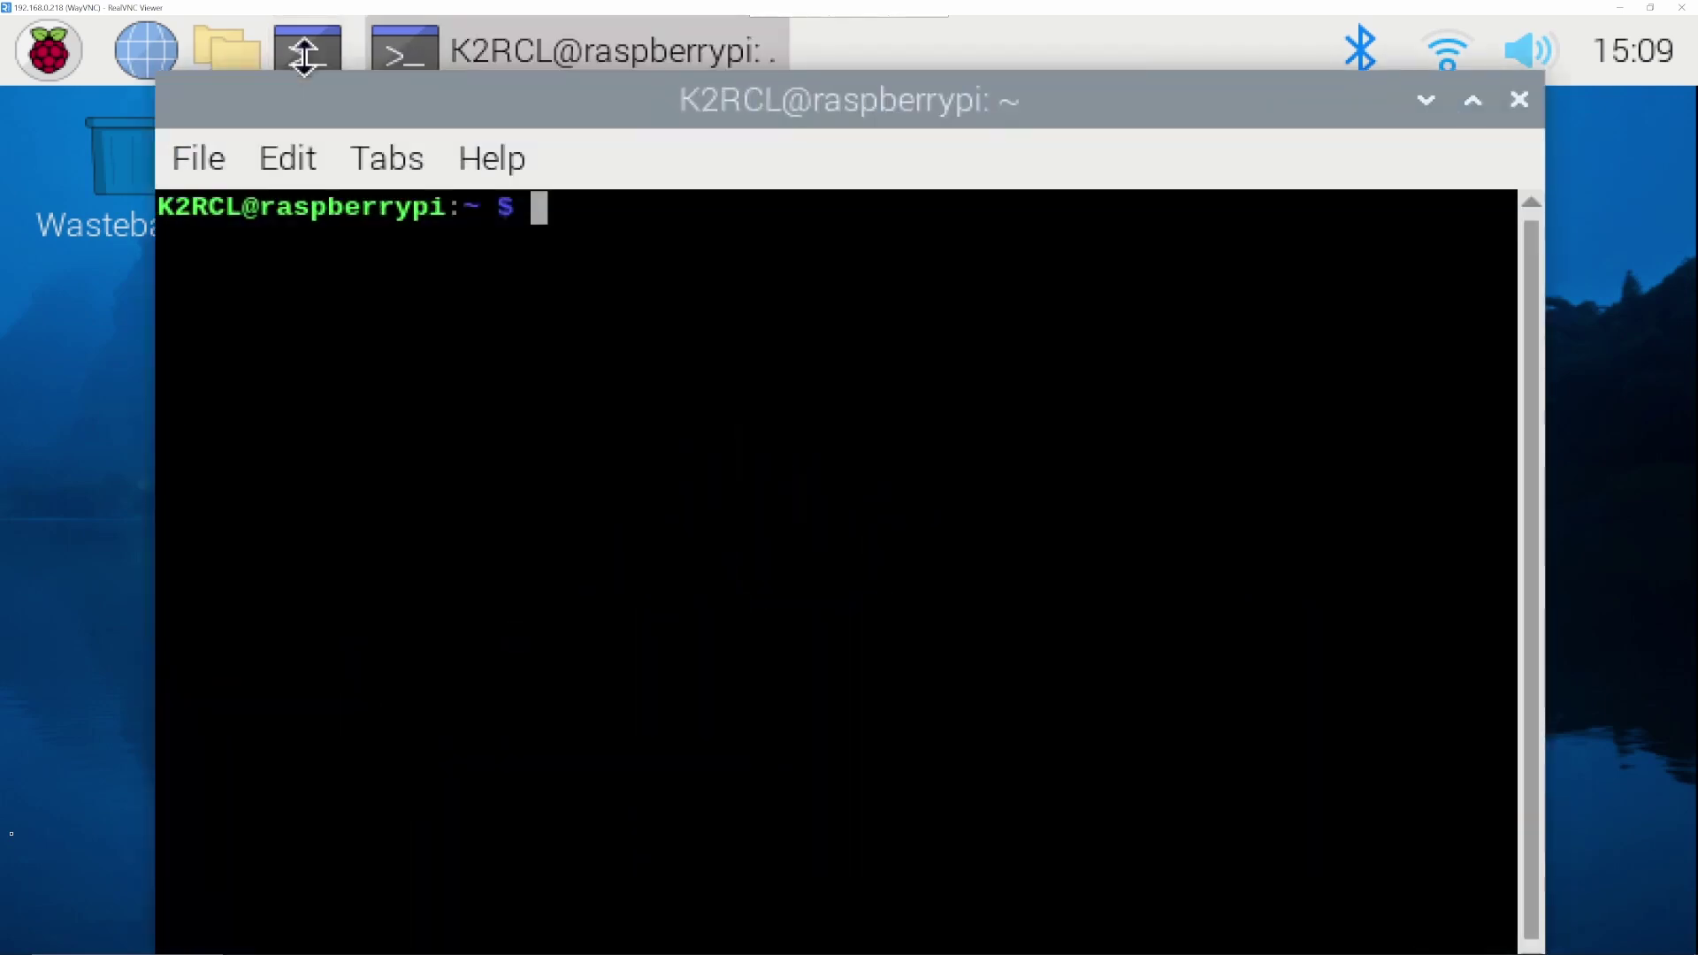
{"action": "type", "text": "sud"}
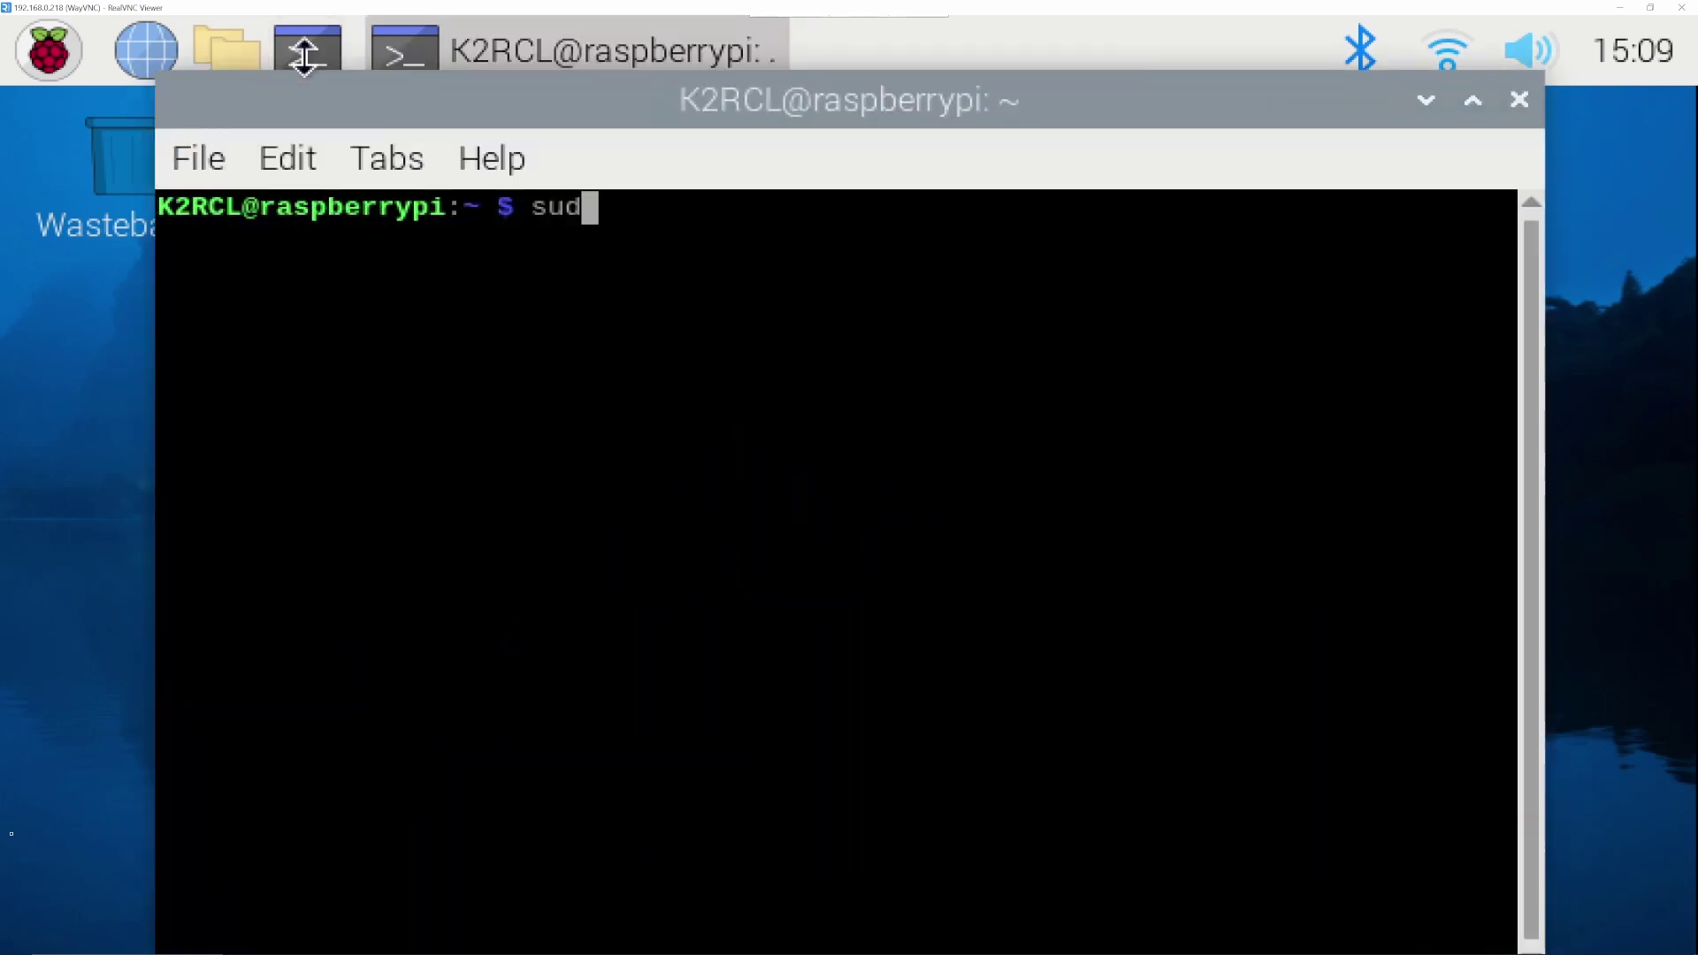
{"action": "type", "text": "o apt update"}
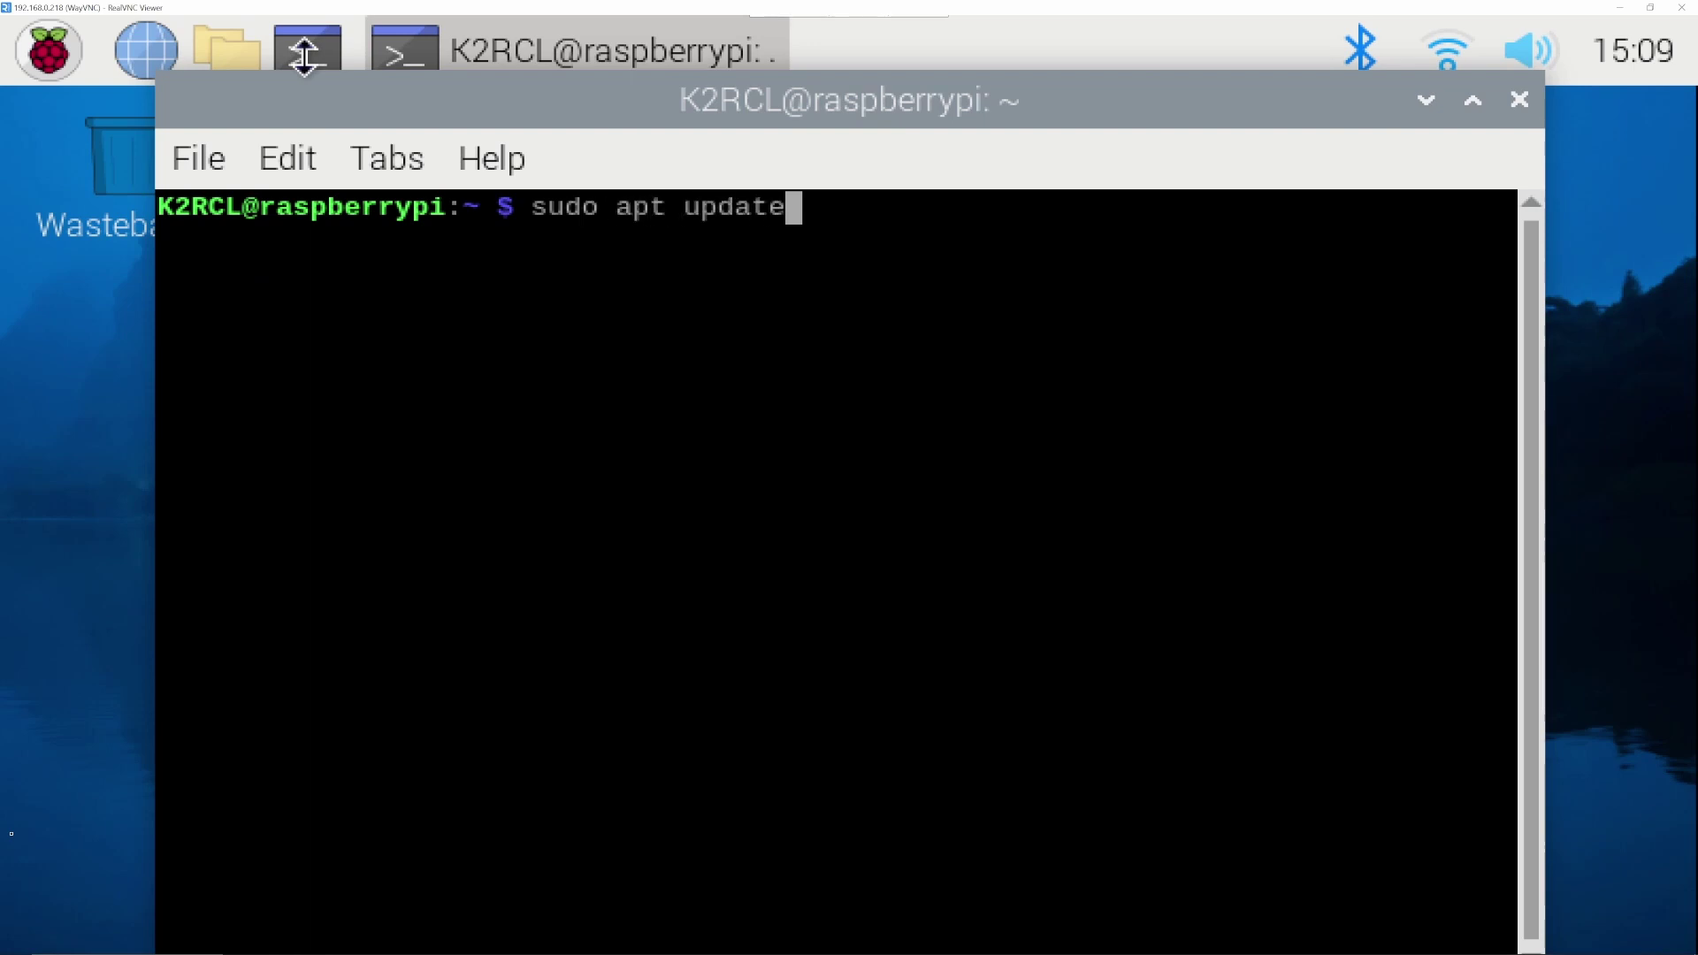
{"action": "key", "text": "Return"}
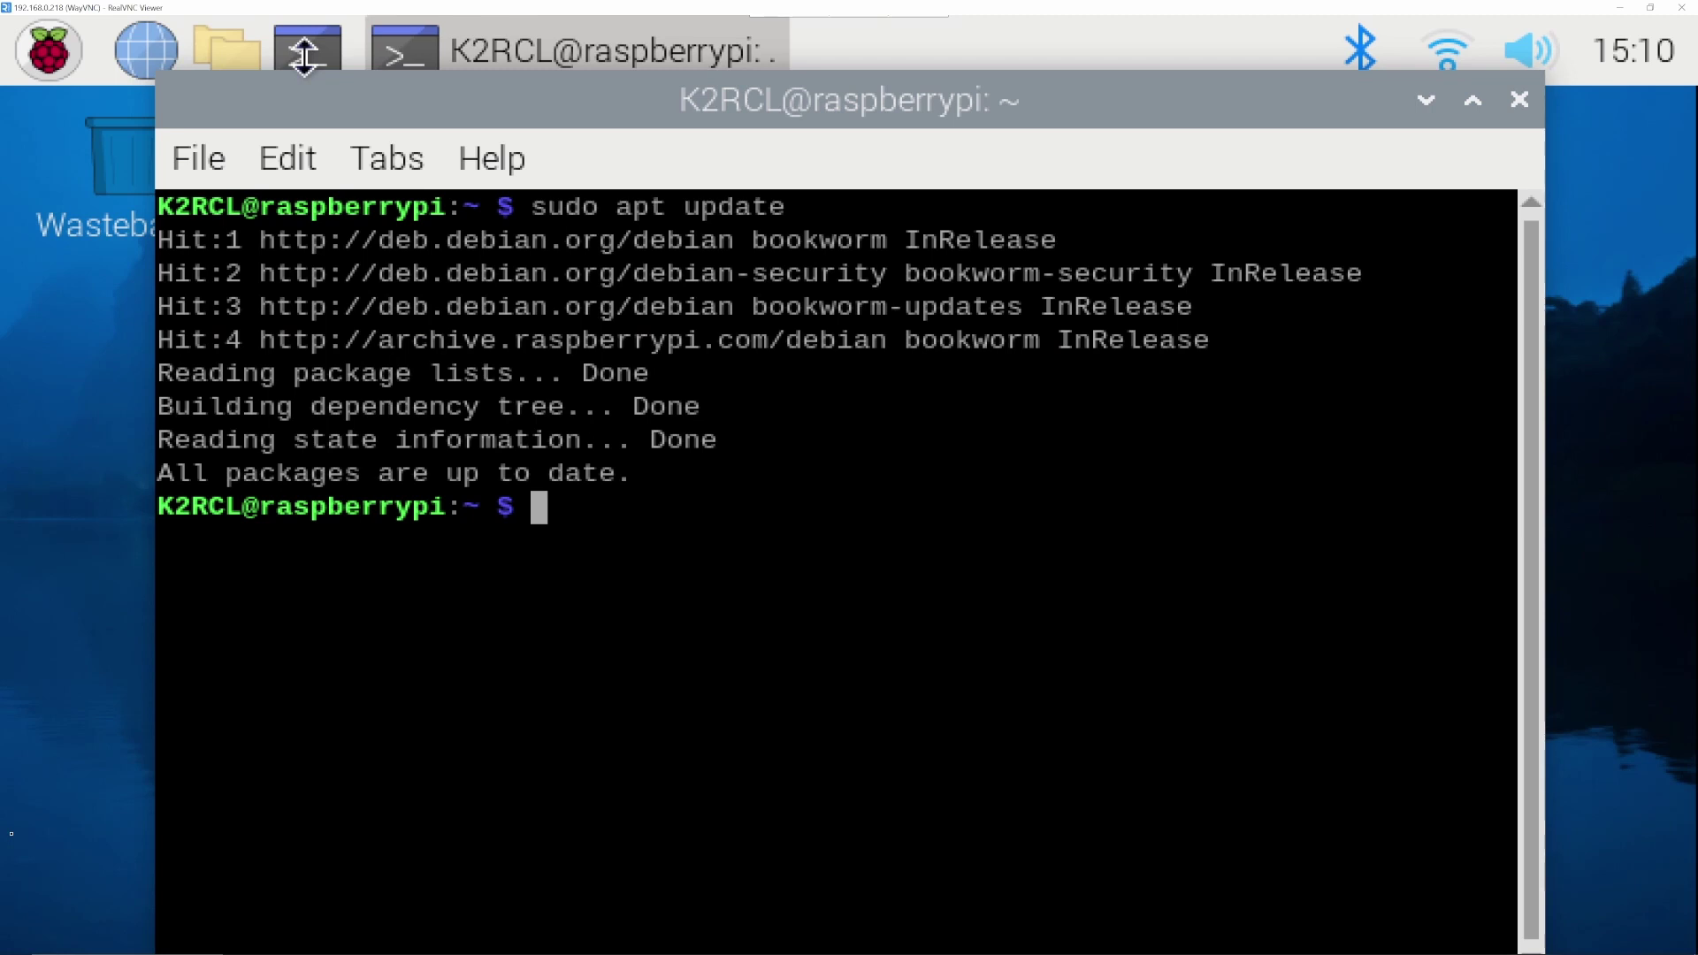
{"action": "type", "text": "do apt u"}
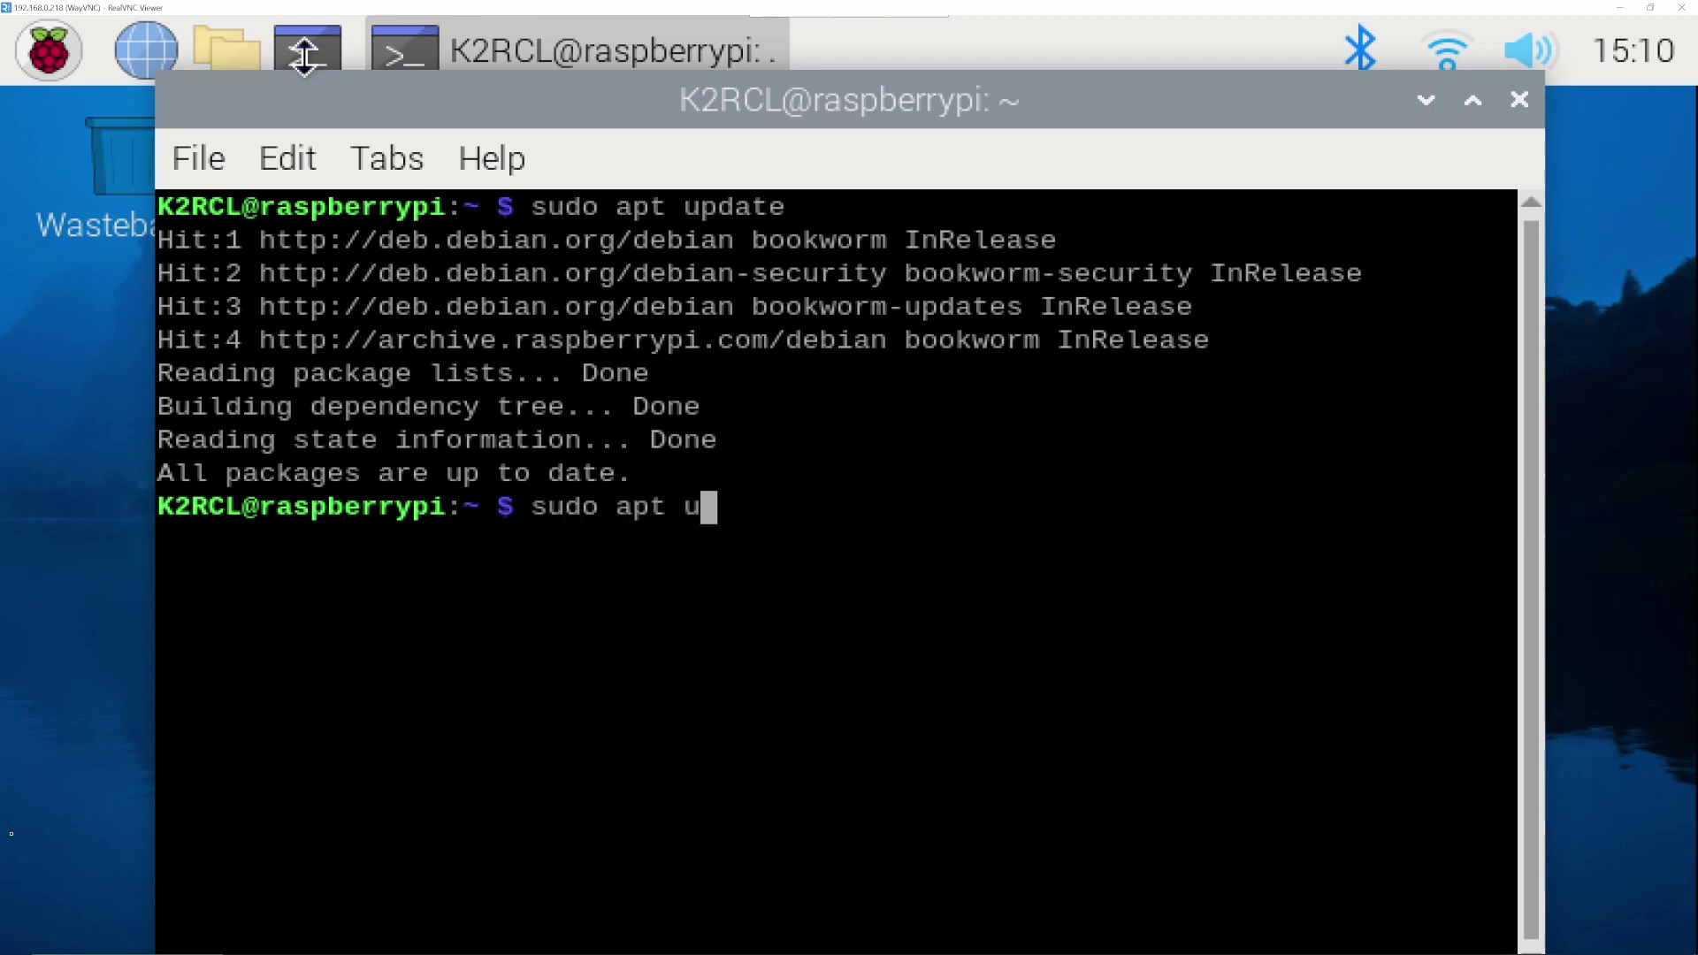
{"action": "type", "text": "pgrade"}
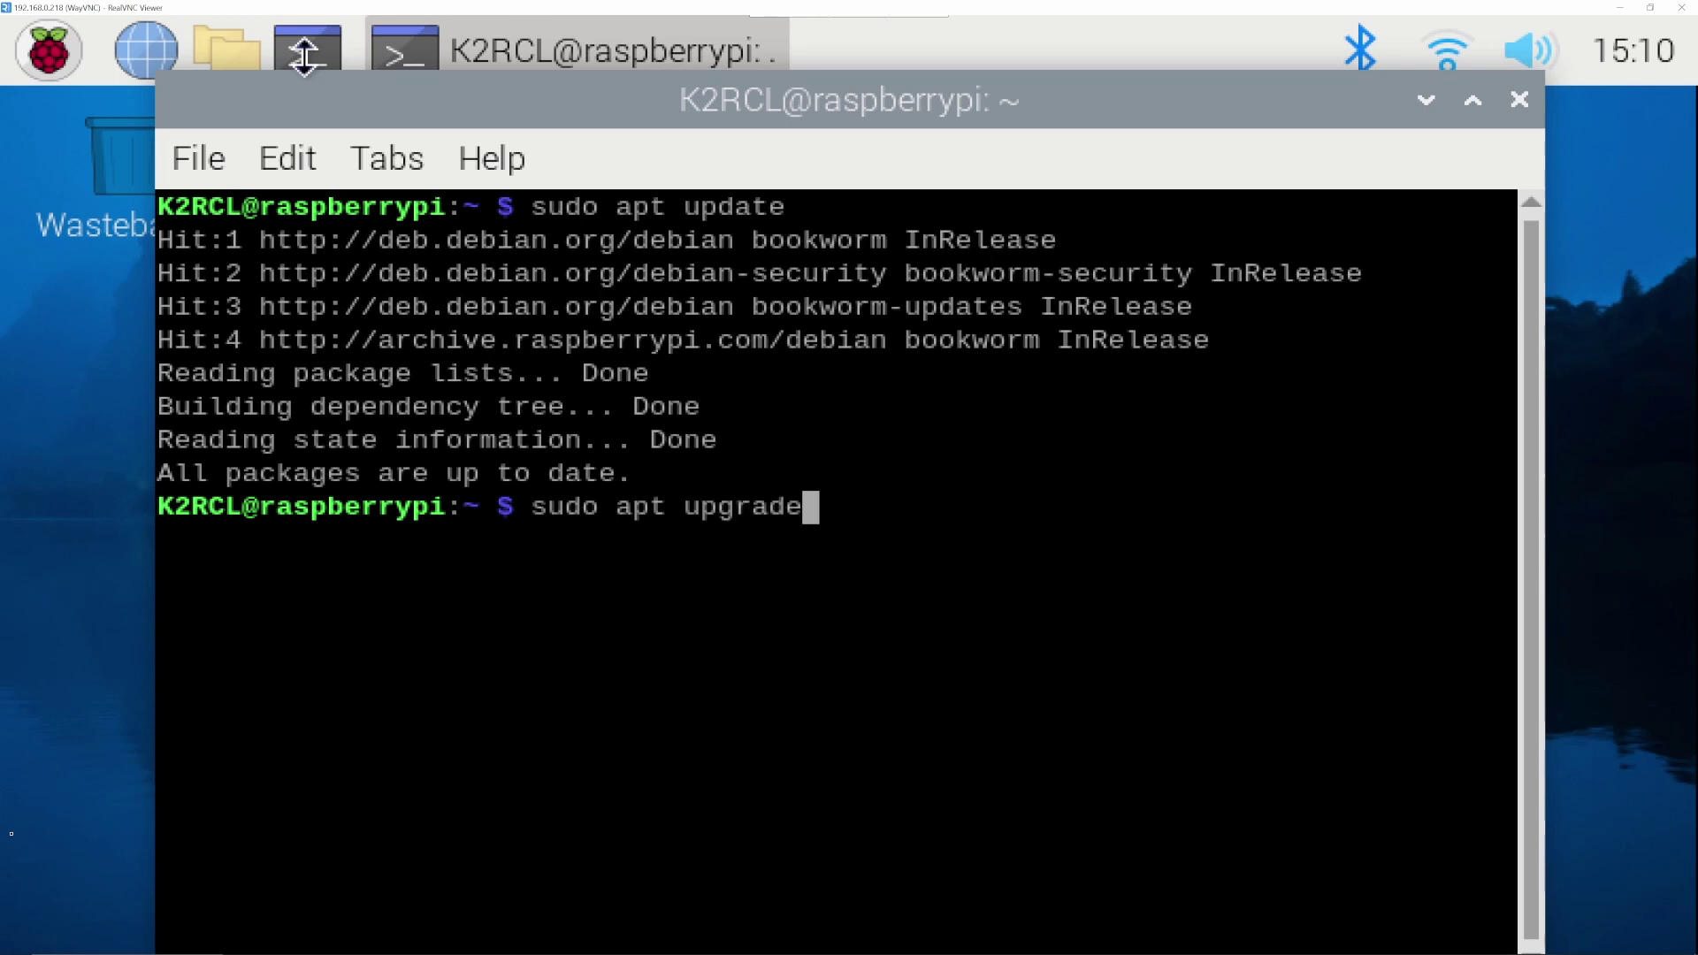
{"action": "key", "text": "Return"}
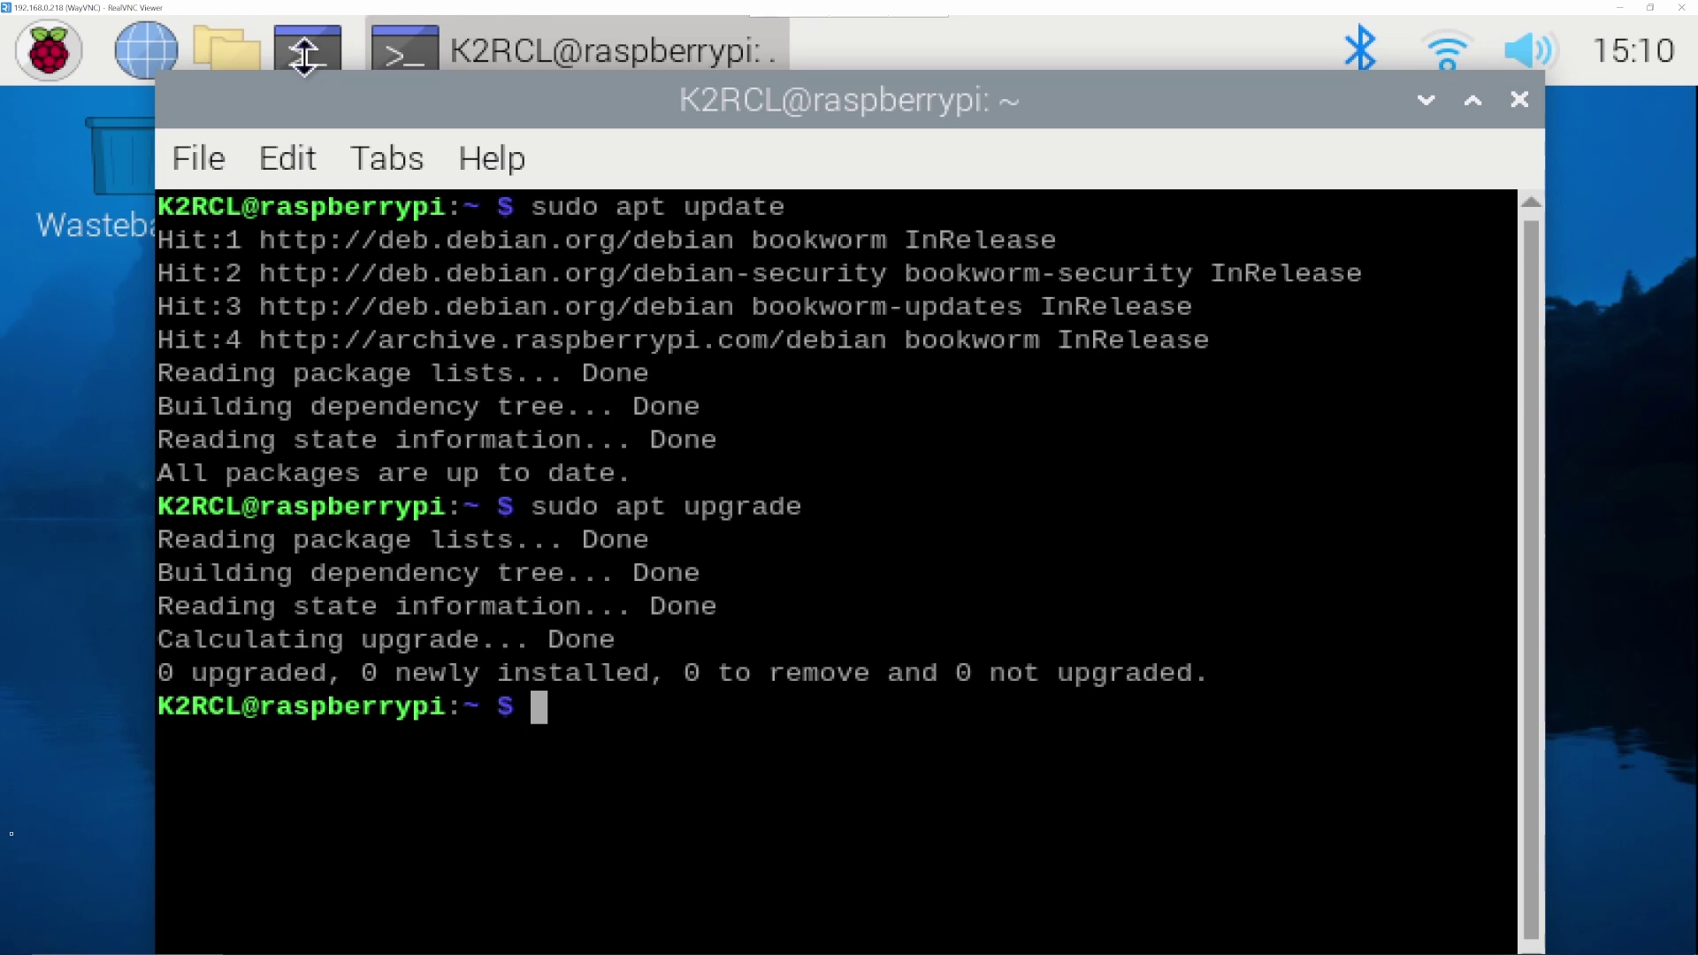
Delete the old LCD-show folder with sudo rm -rf LCD-show.
{"action": "type", "text": "sudo "}
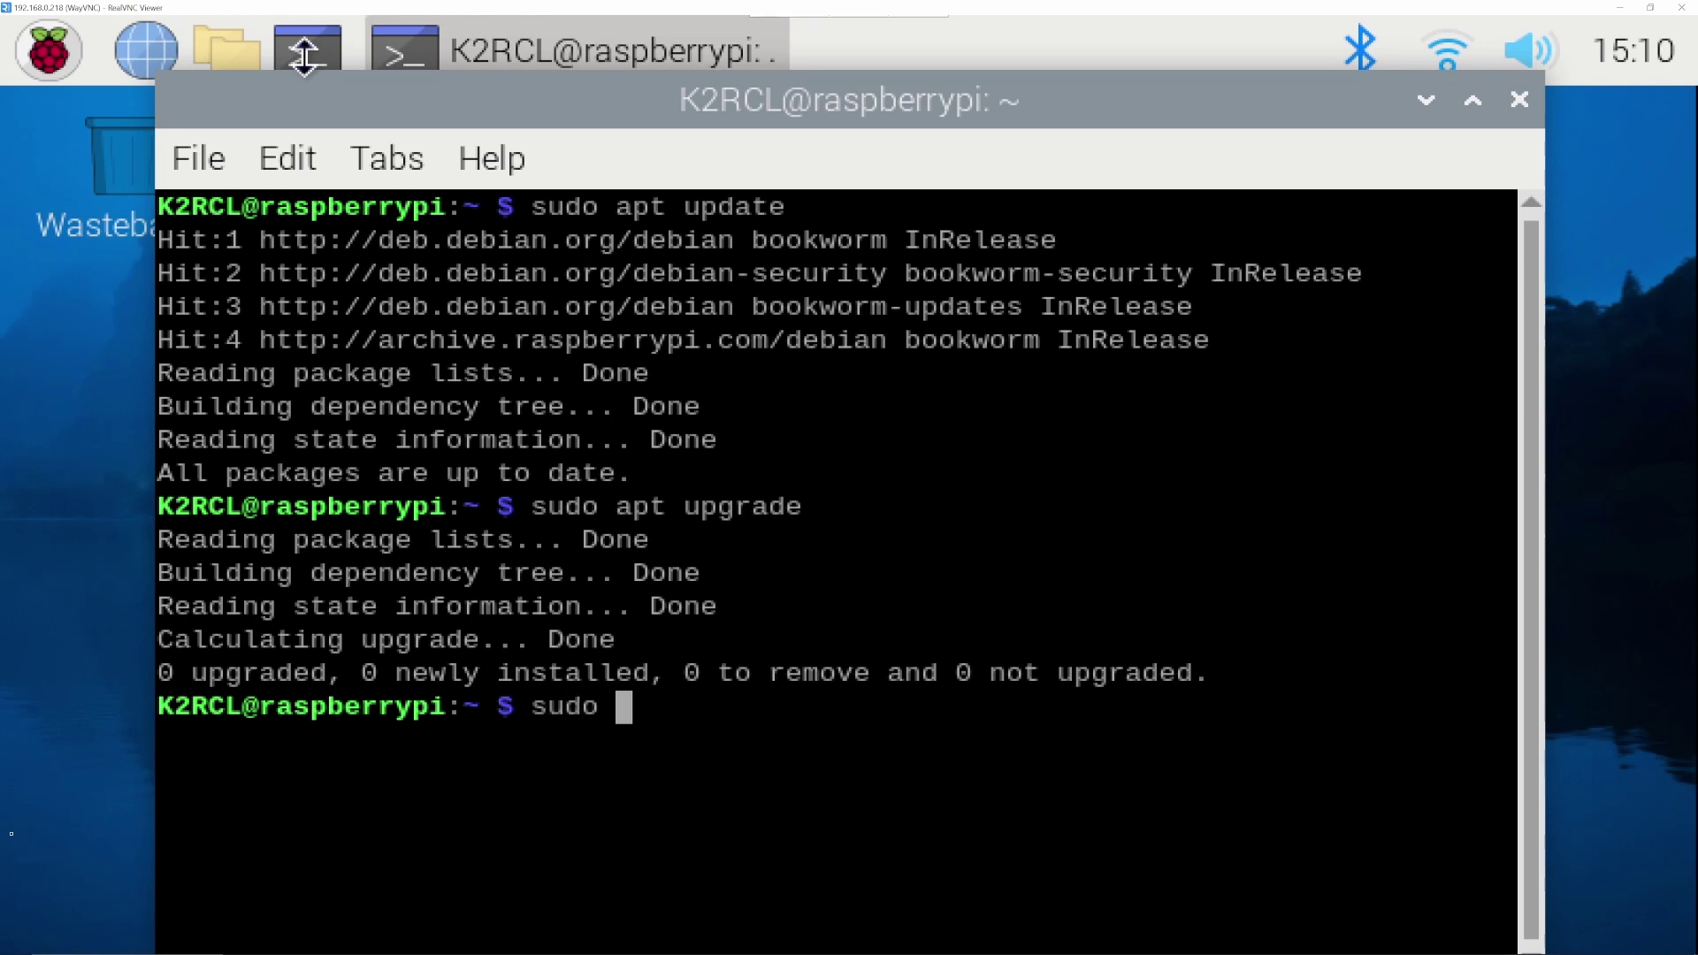
{"action": "type", "text": "rm-"}
{"action": "key", "text": "BackSpace"}
{"action": "type", "text": "-r"}
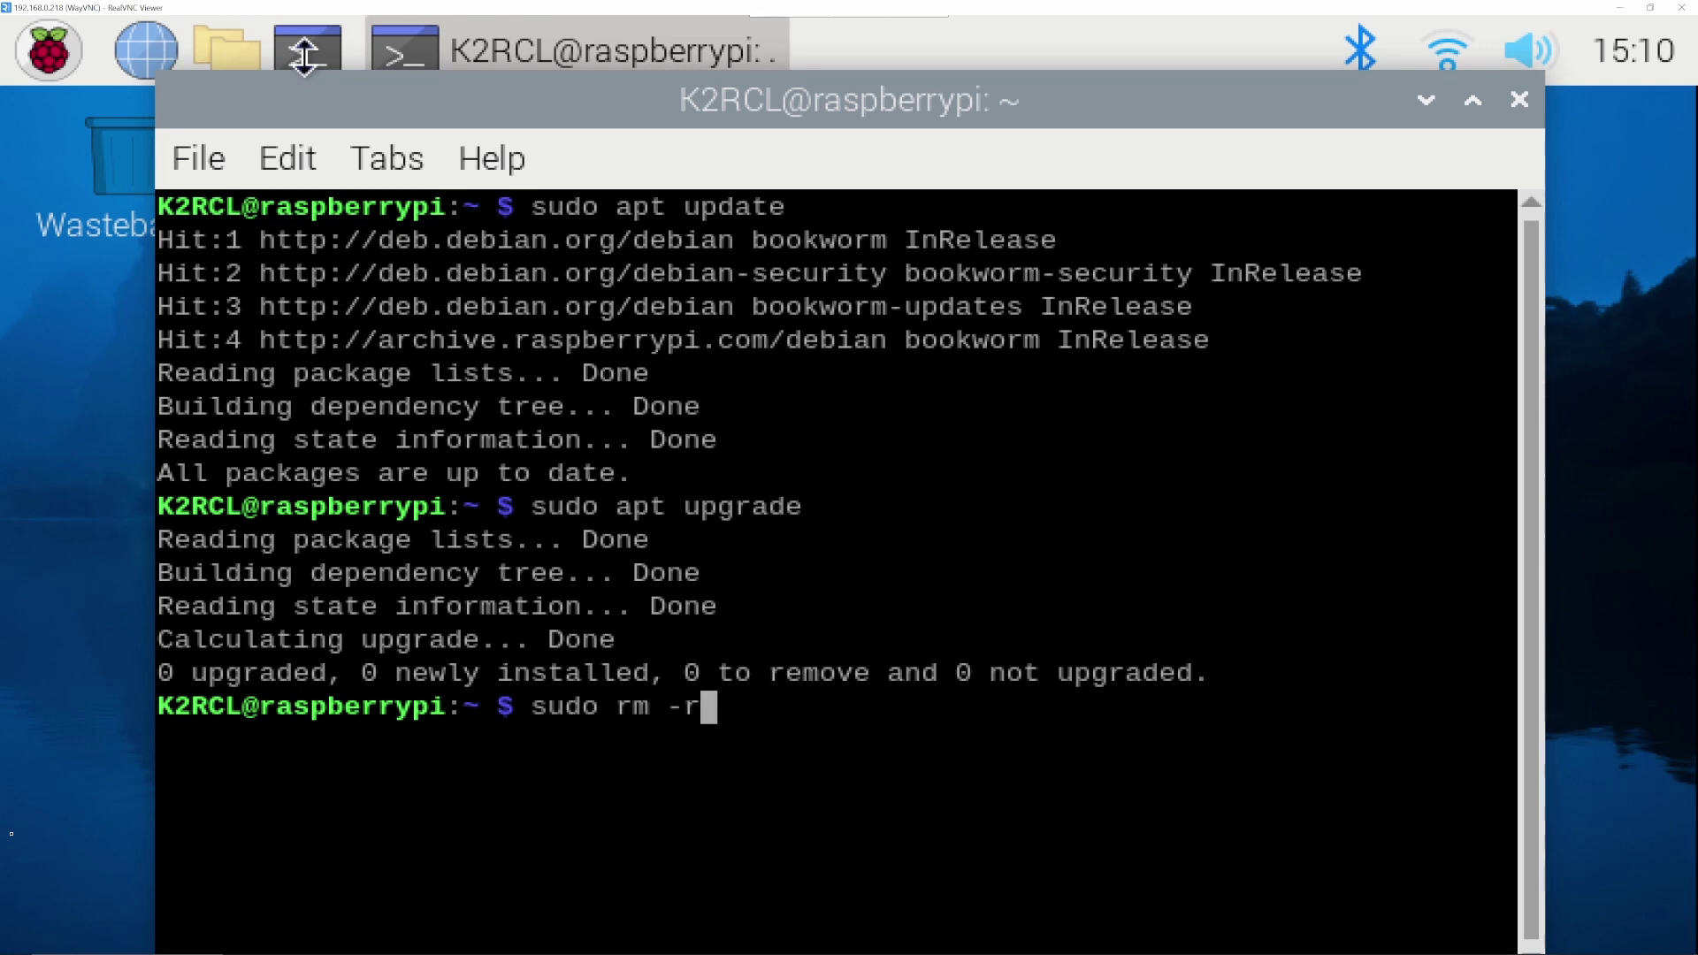
{"action": "type", "text": "f LCD-show"}
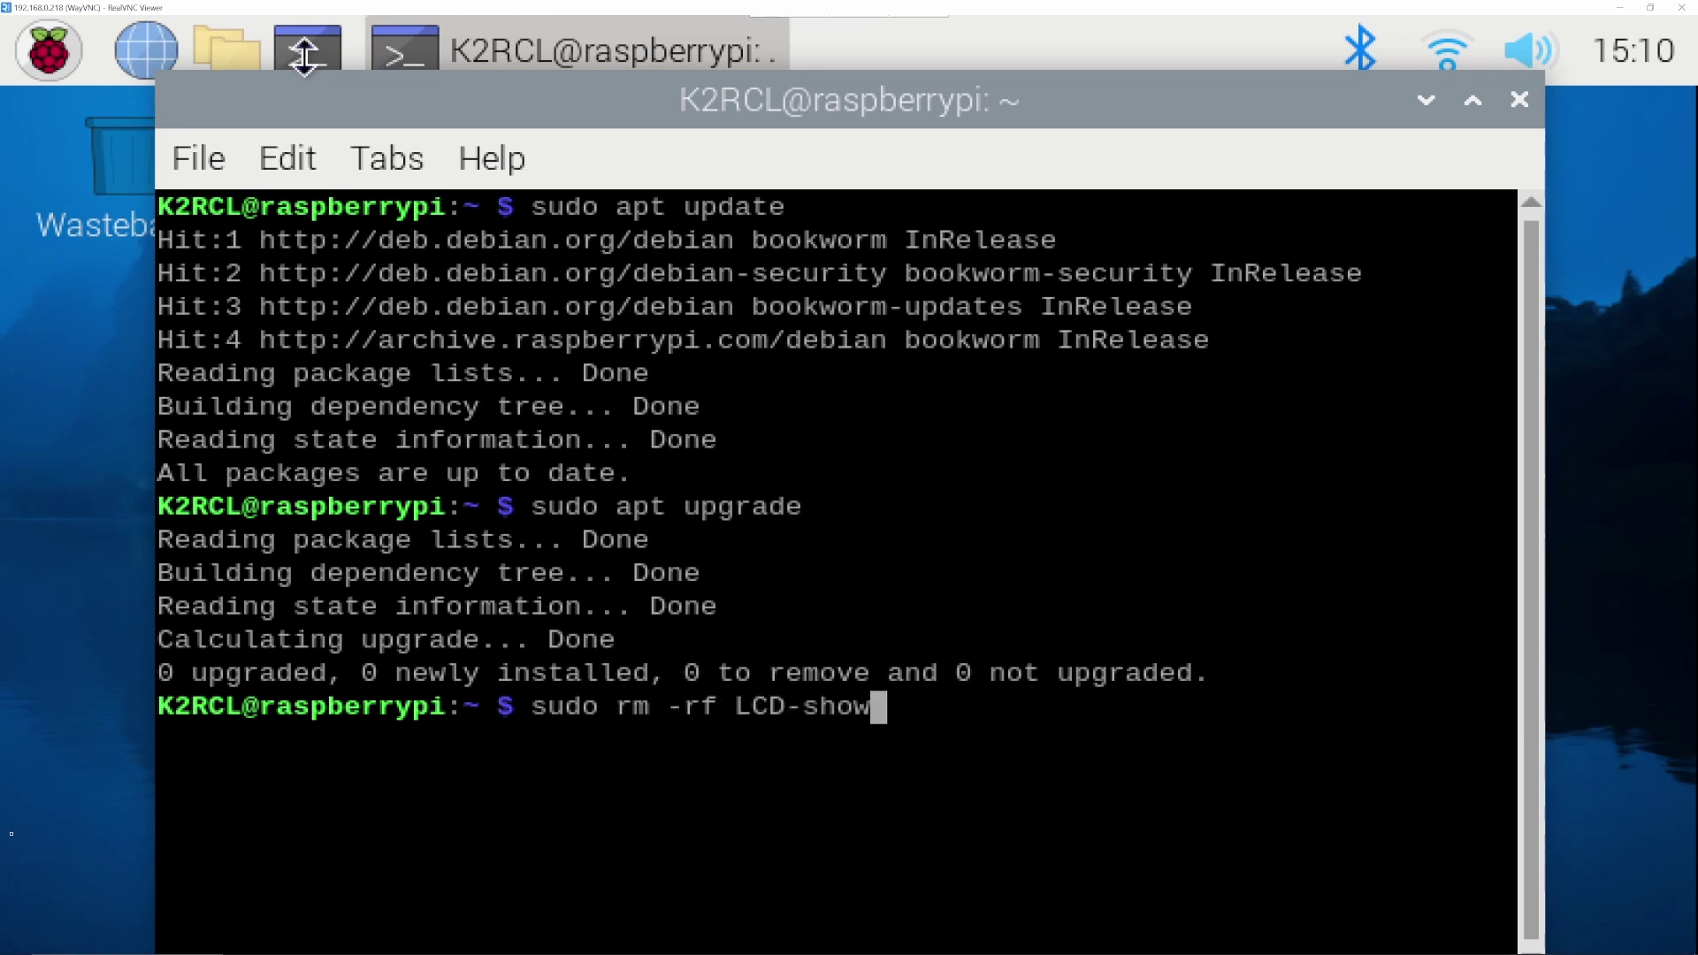
{"action": "key", "text": "Return"}
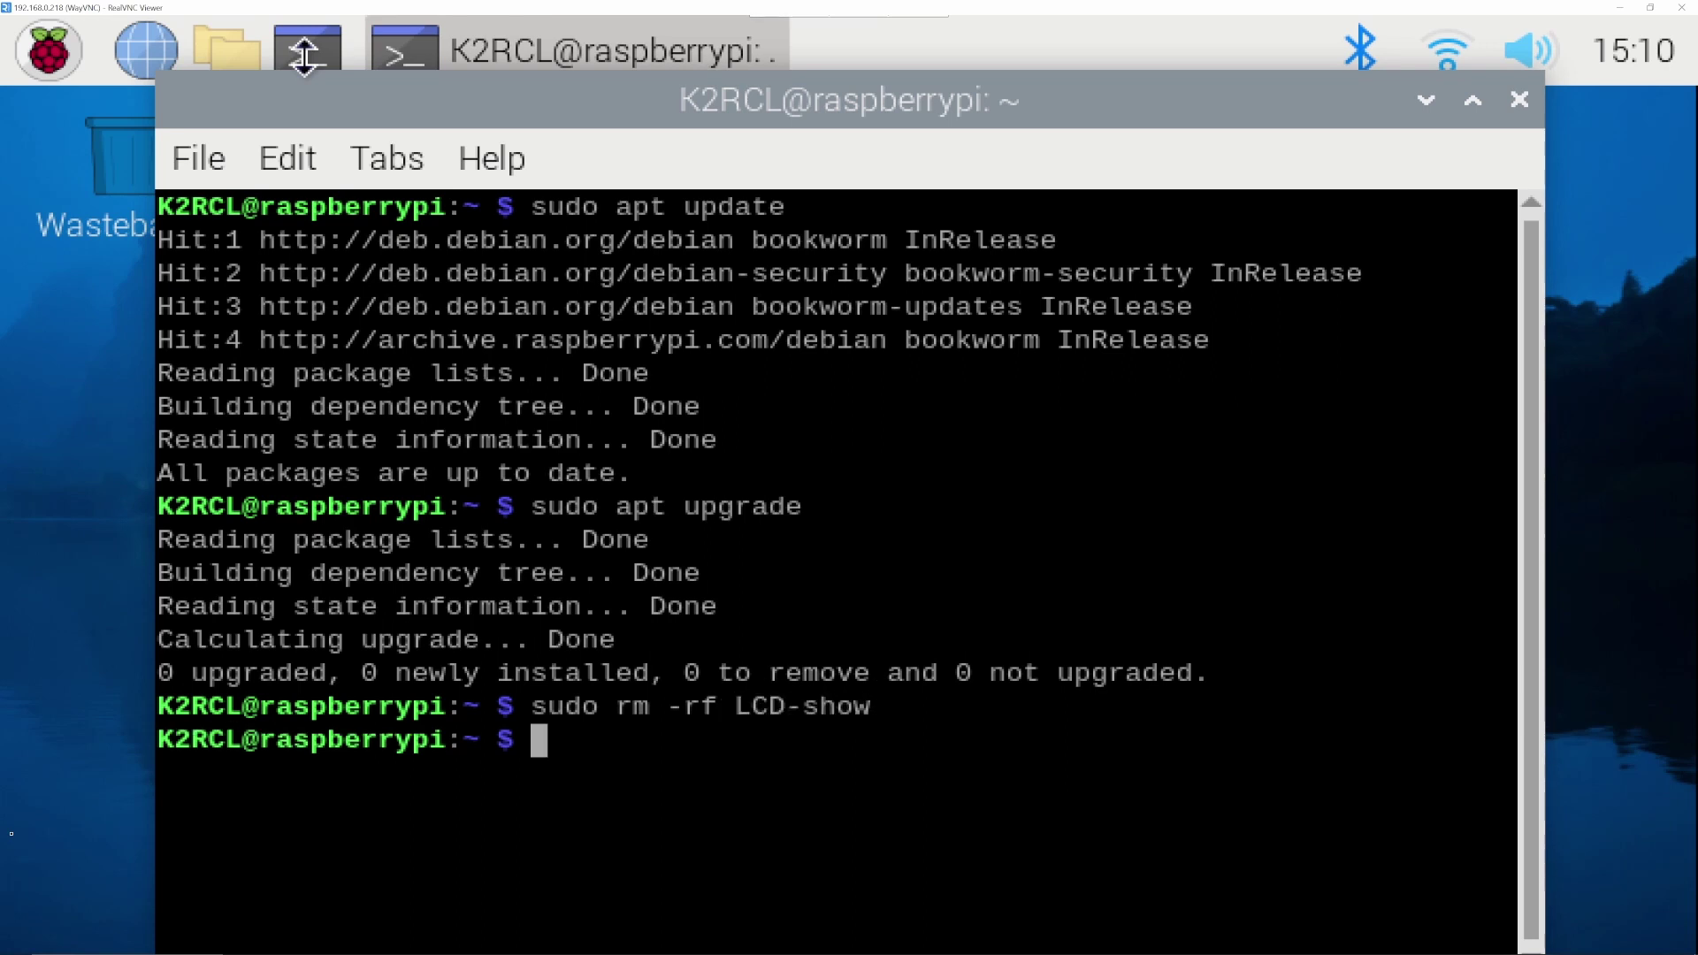
{"action": "type", "text": "git clone htt"}
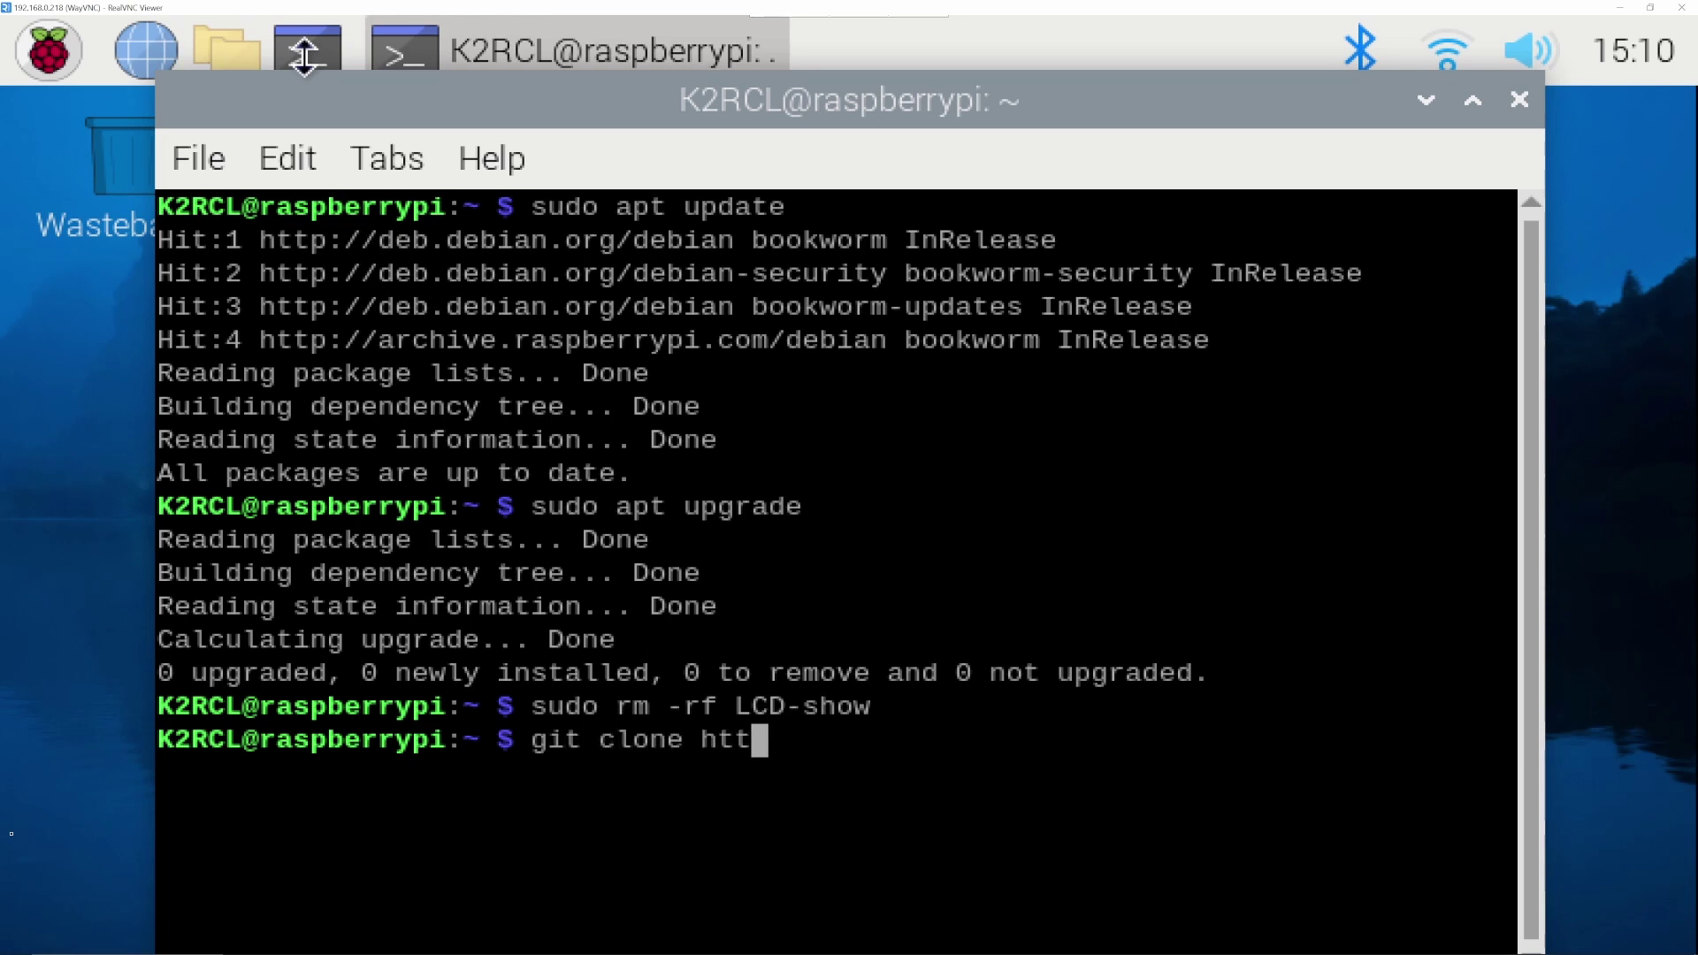
{"action": "type", "text": "ps://github.com"}
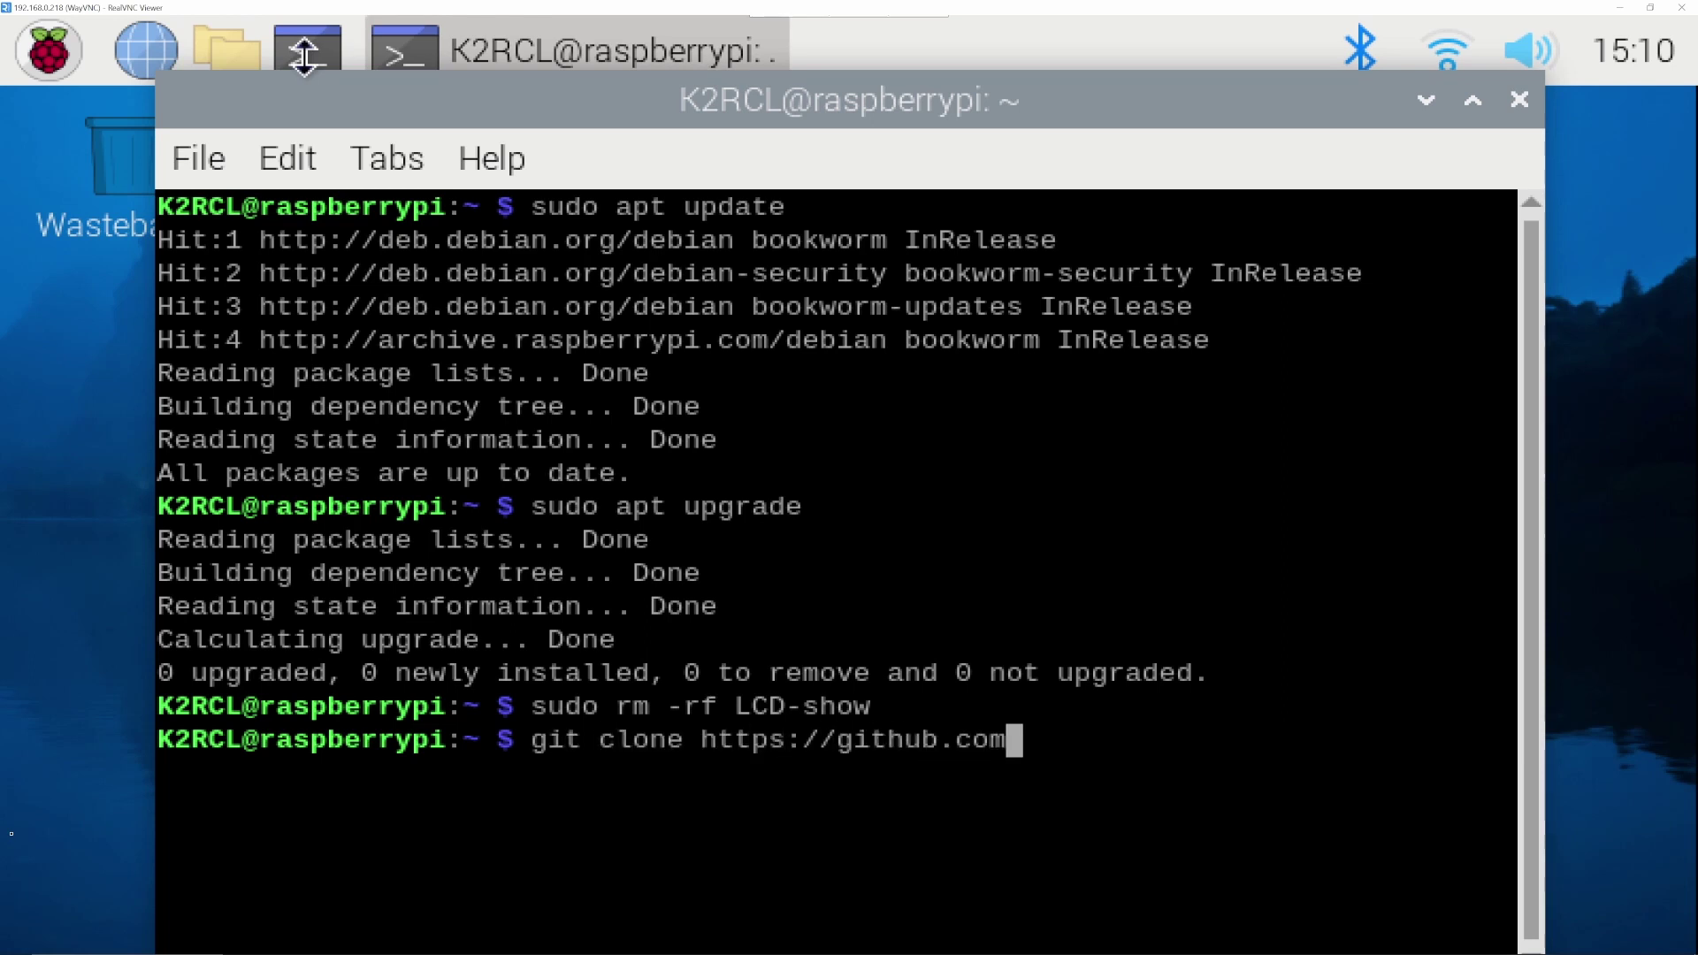
{"action": "type", "text": "/goodtft/LCD-show"}
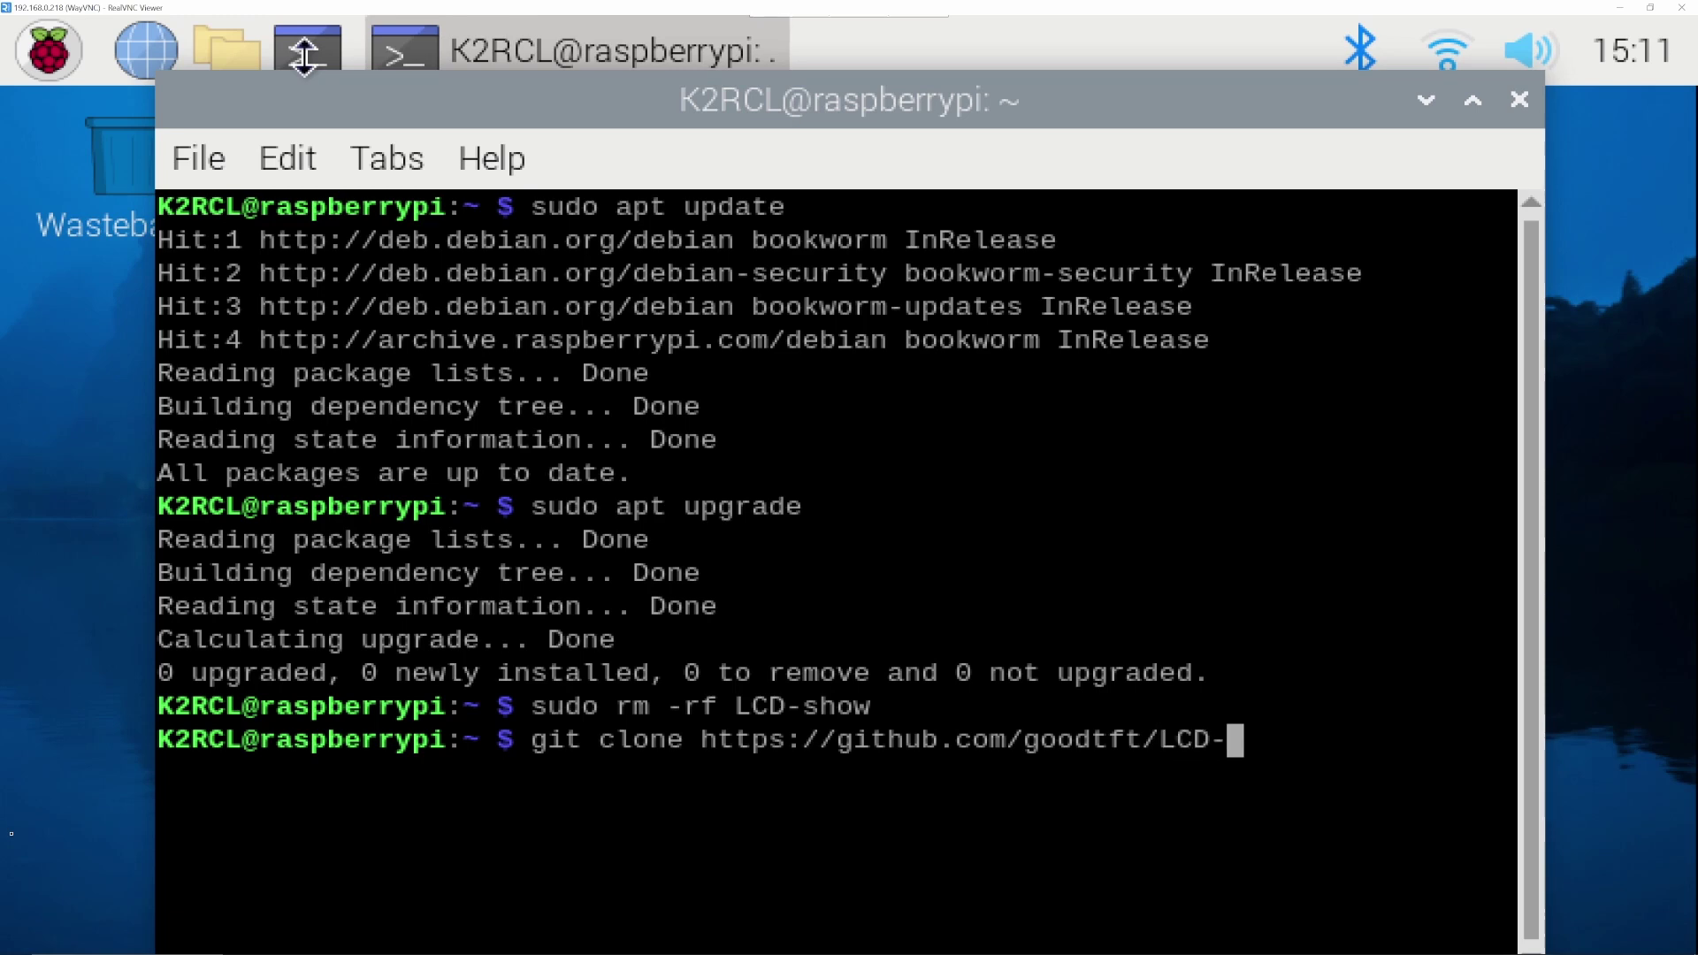
{"action": "key", "text": "Return"}
{"action": "type", "text": "chmod "}
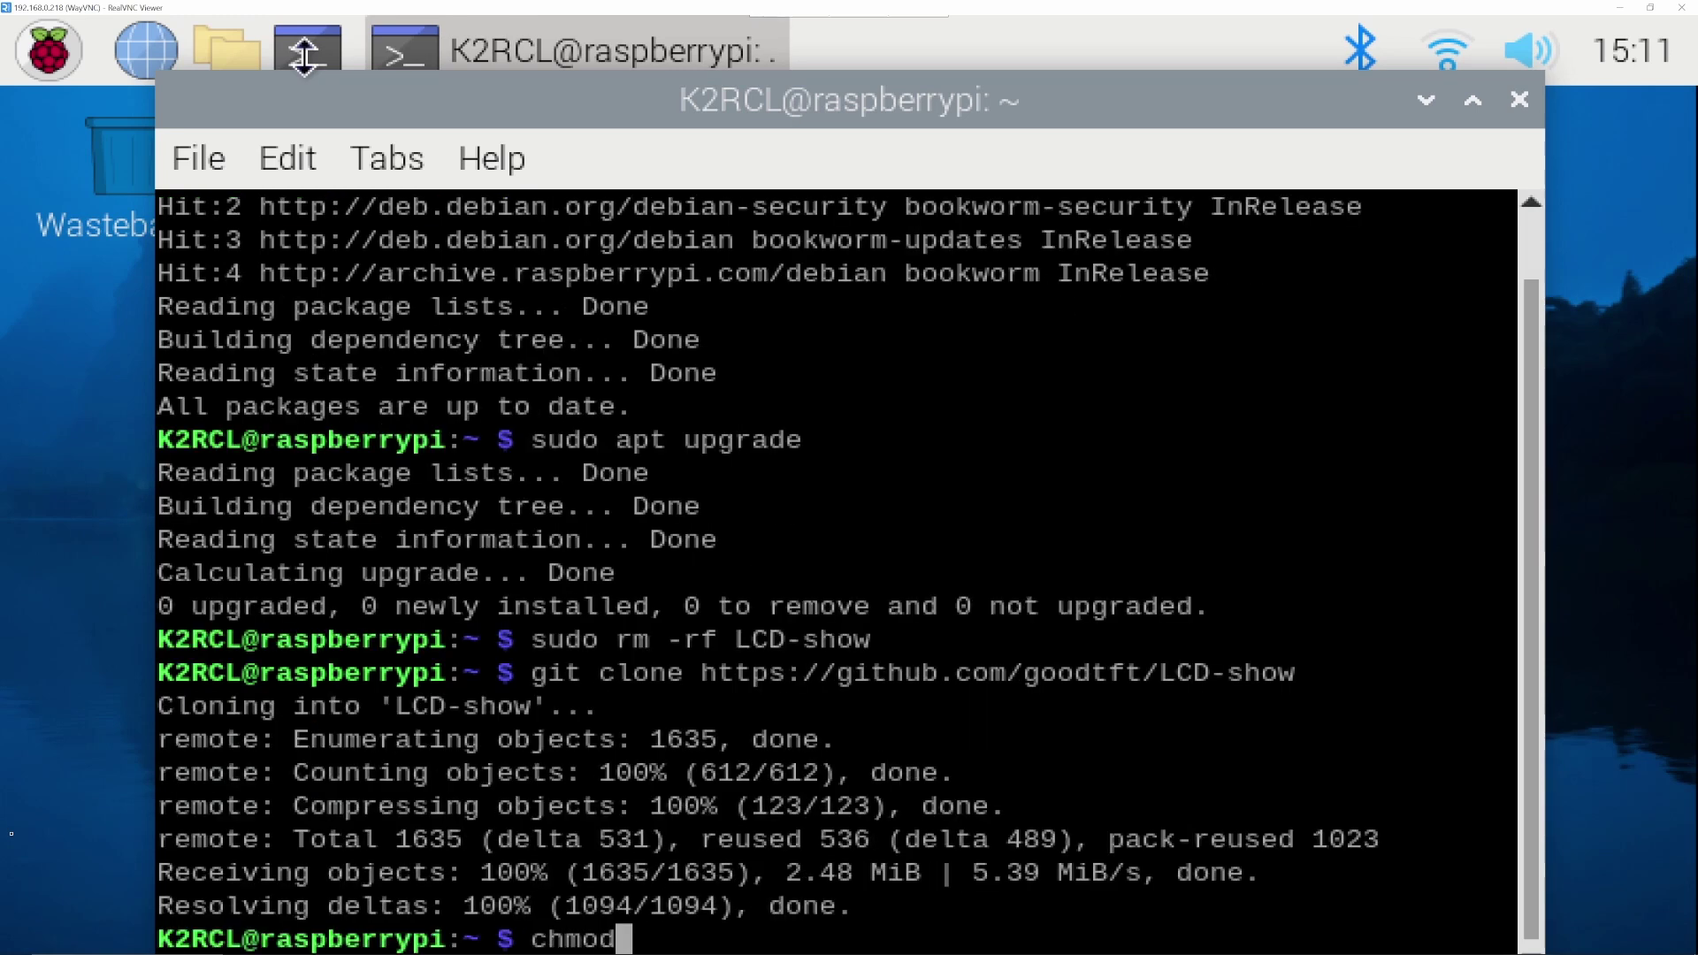
{"action": "type", "text": "-R 755 LCD-show"}
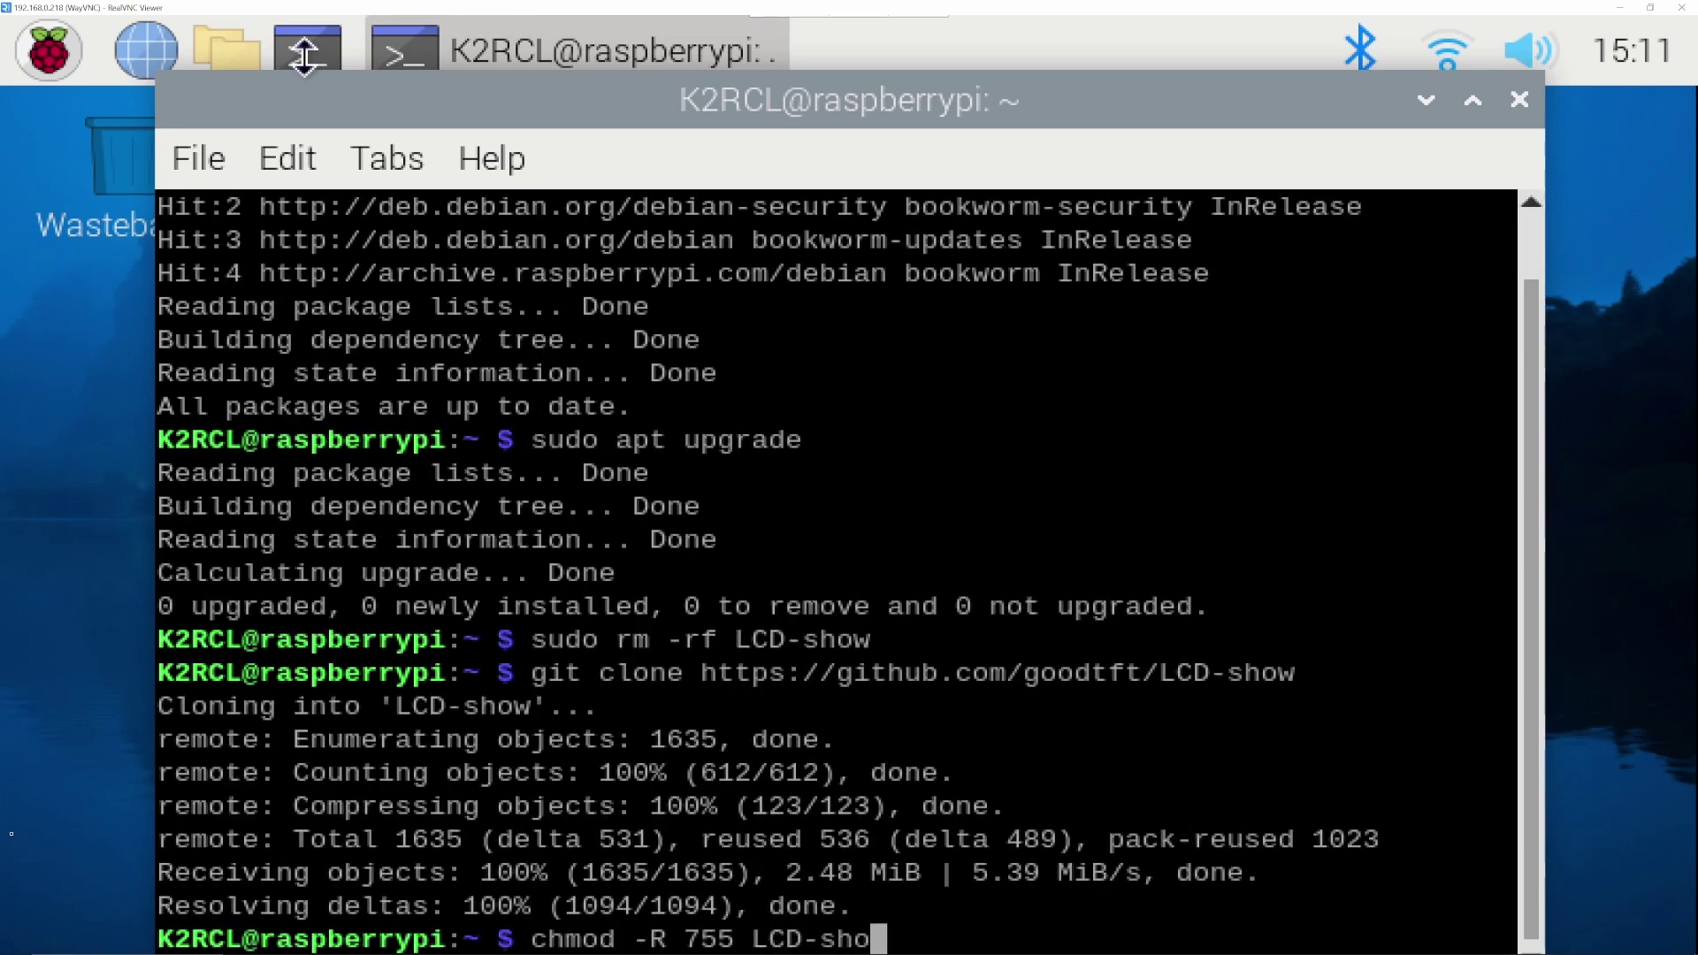
{"action": "key", "text": "Return"}
Run sudo ./MPI4008-show from inside the LCD-show folder.
{"action": "type", "text": "cd LCD-show"}
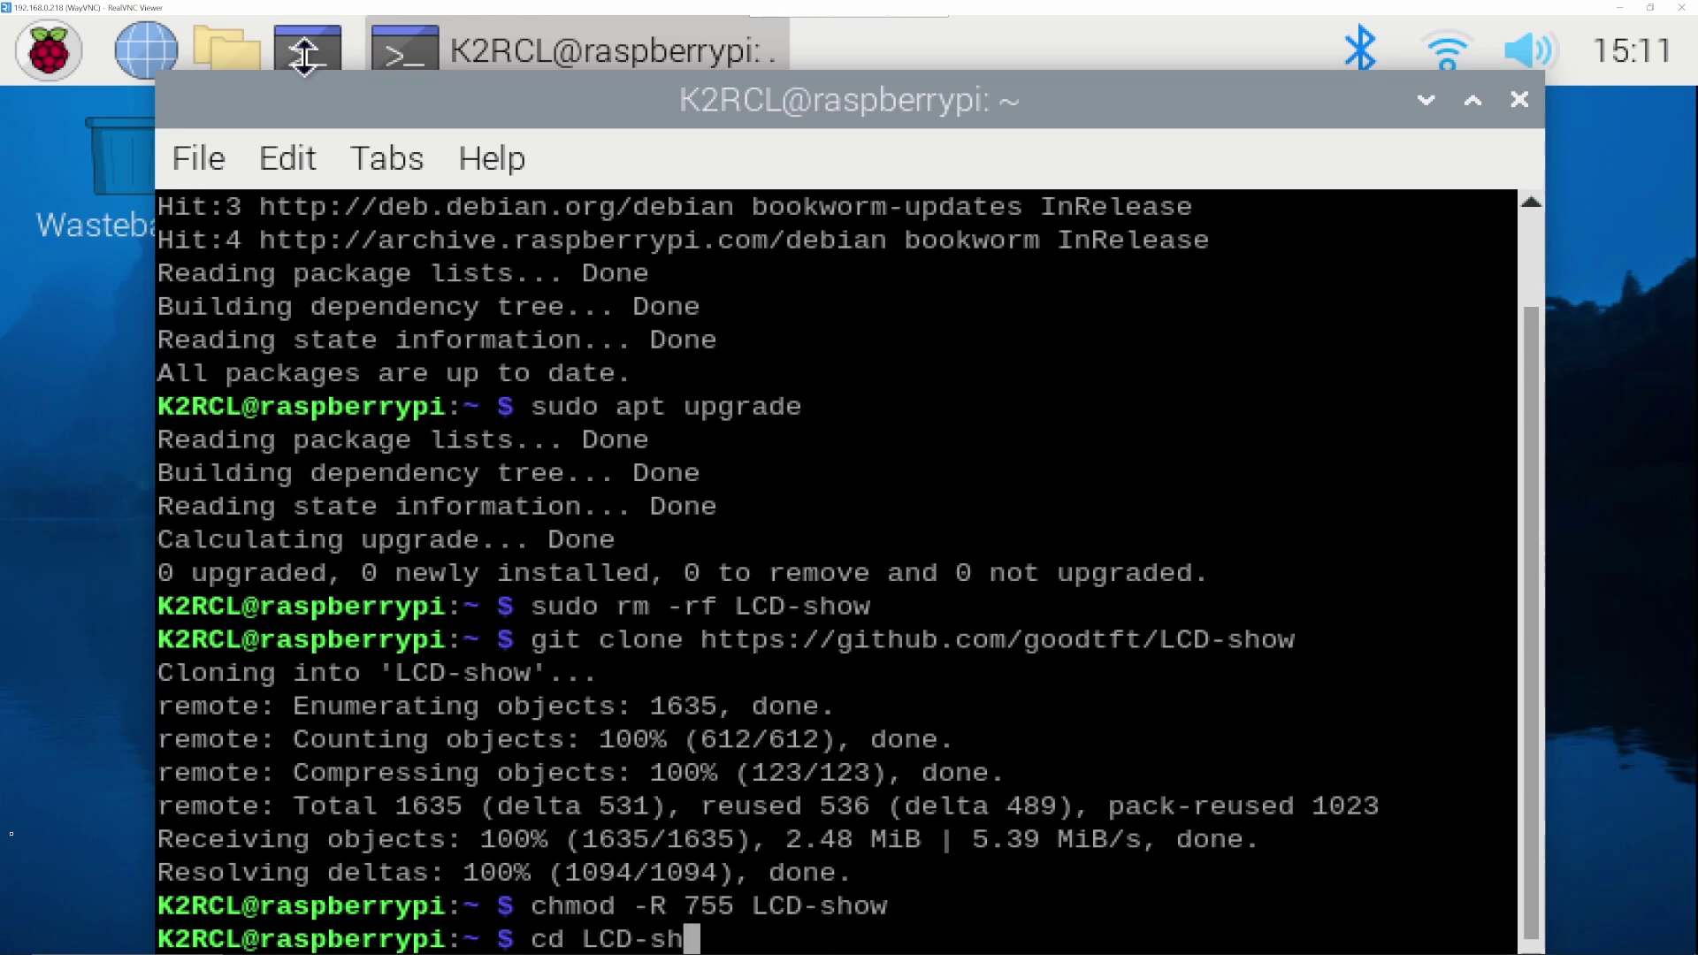
{"action": "key", "text": "Return"}
{"action": "type", "text": "sudo ./MPI4008"}
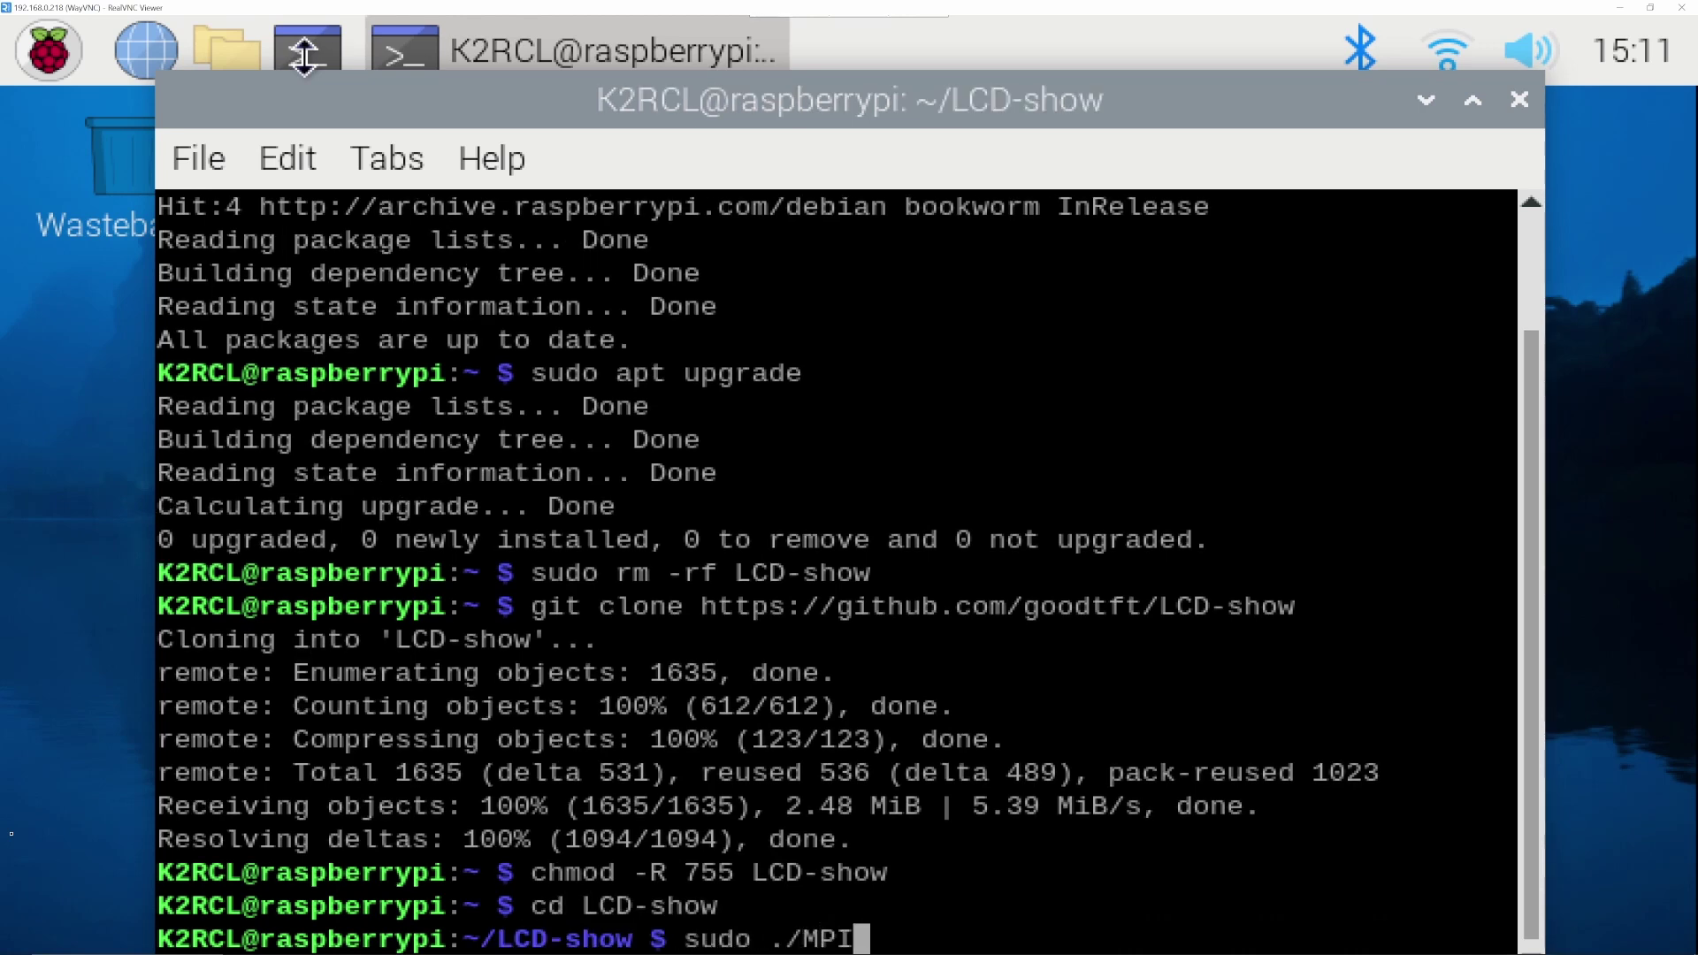
{"action": "type", "text": "-show"}
{"action": "key", "text": "Return"}
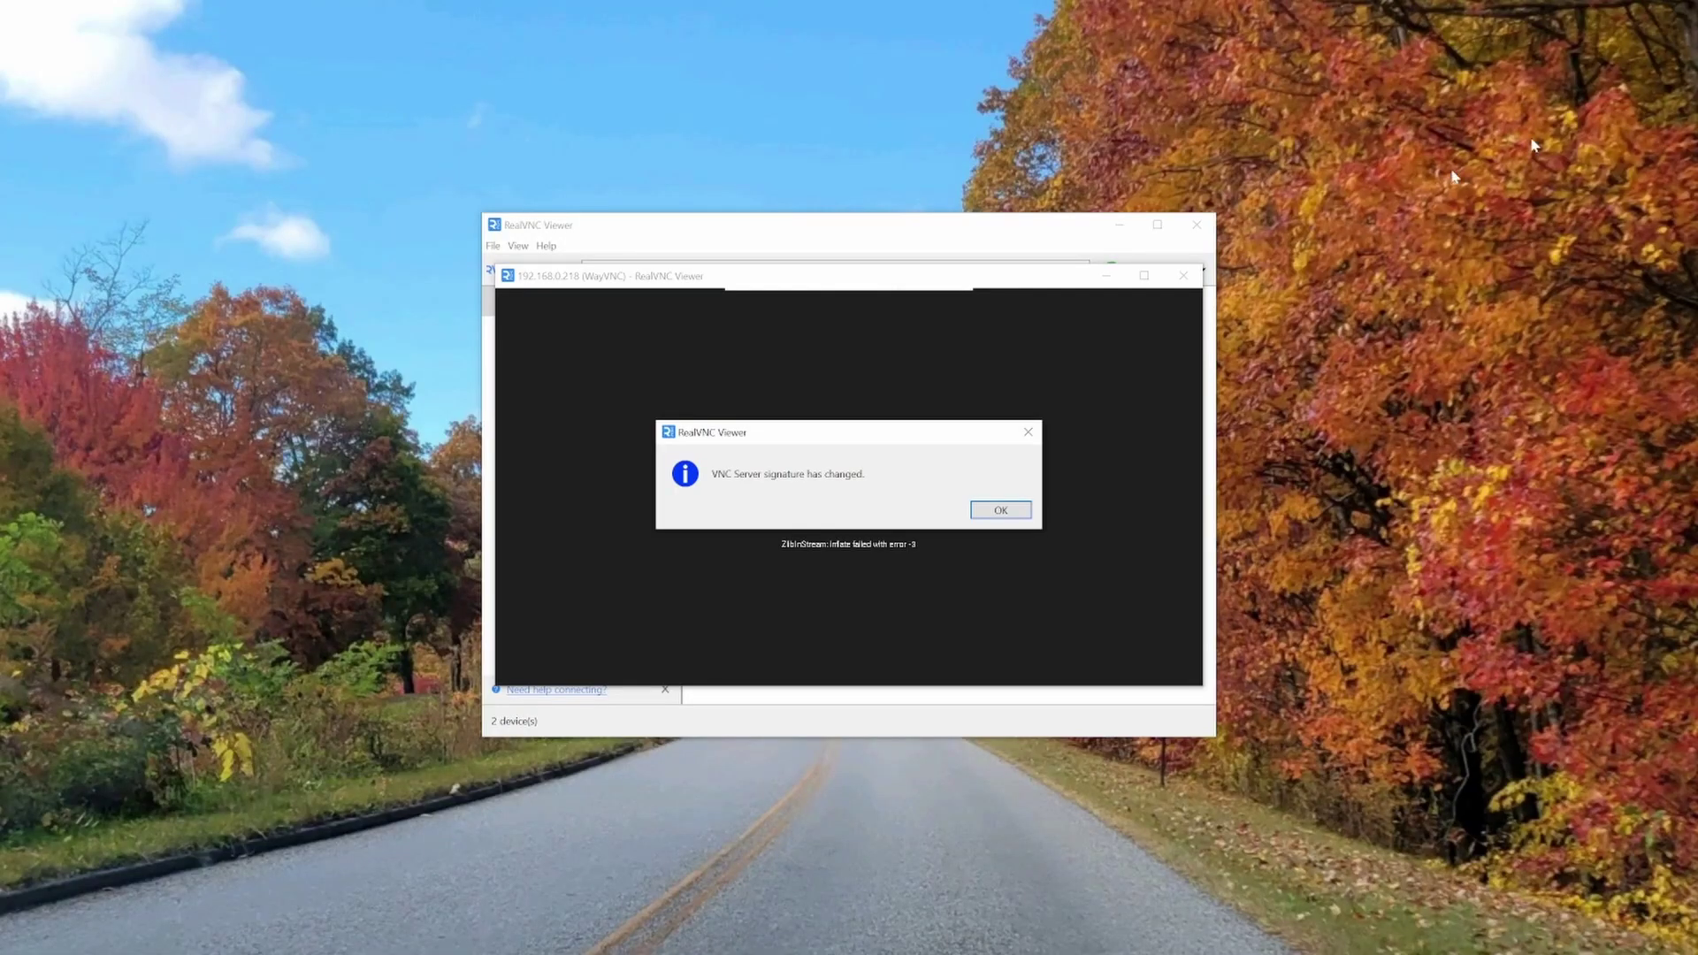
Accept the changed server signature, reconnect to 192.168.0.218 past the identity check, and maximize the window.
{"action": "left_click", "coordinate": [990, 512]}
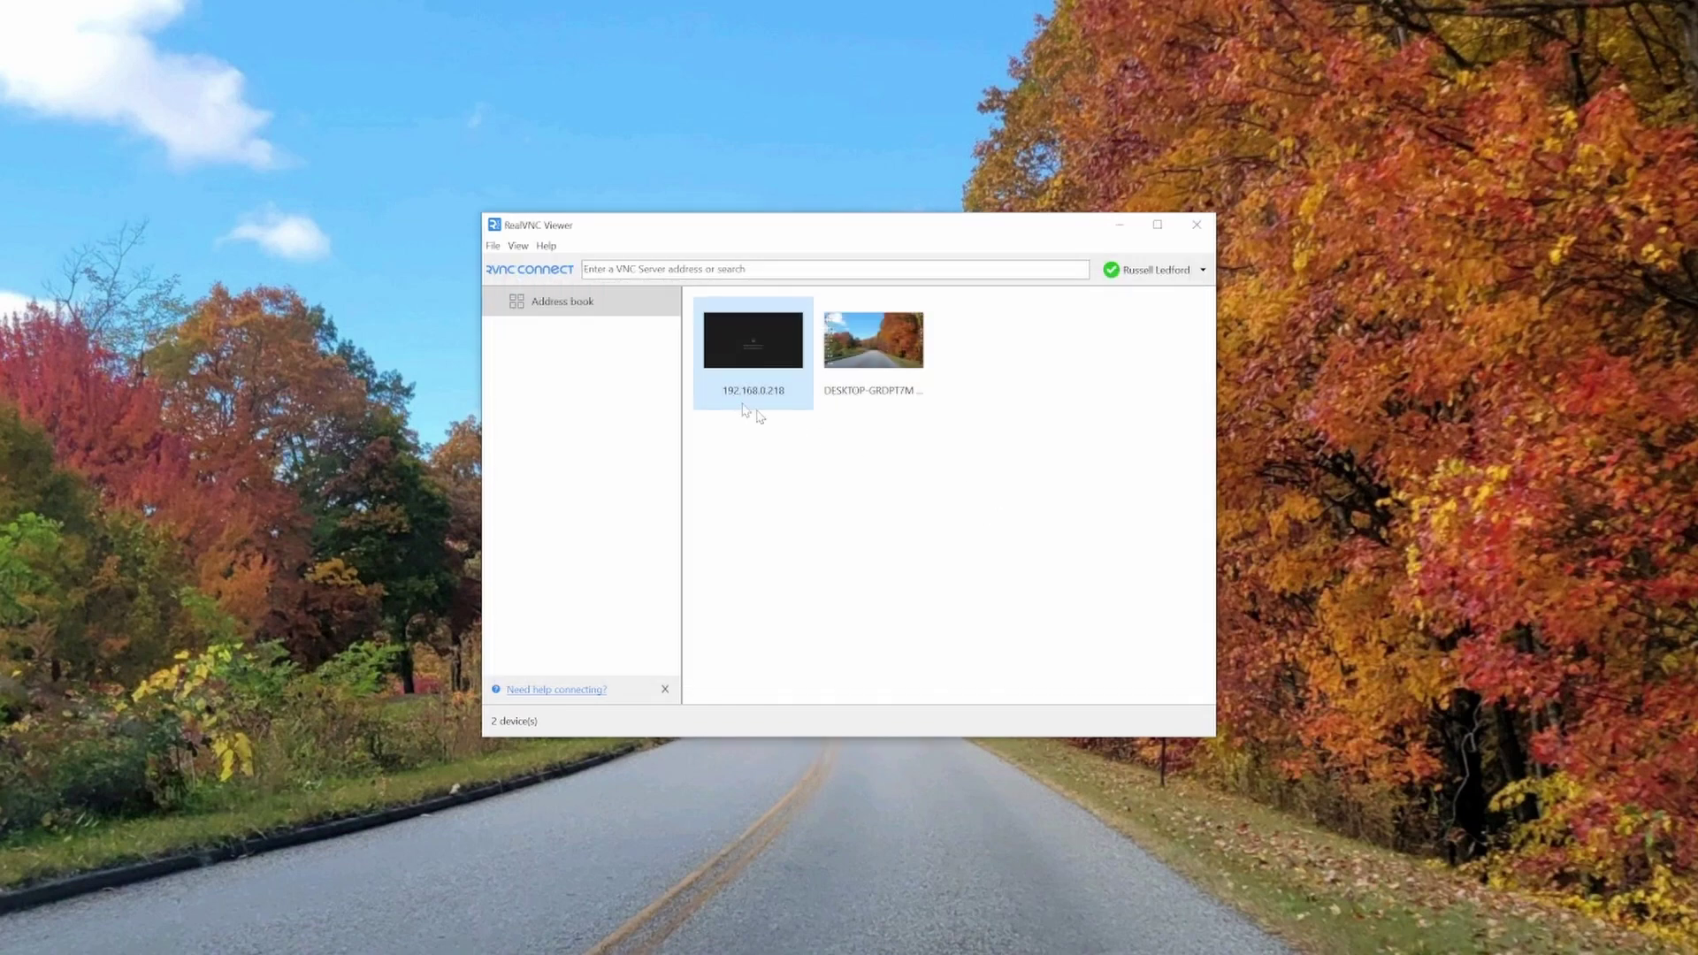
{"action": "double_click", "coordinate": [738, 338]}
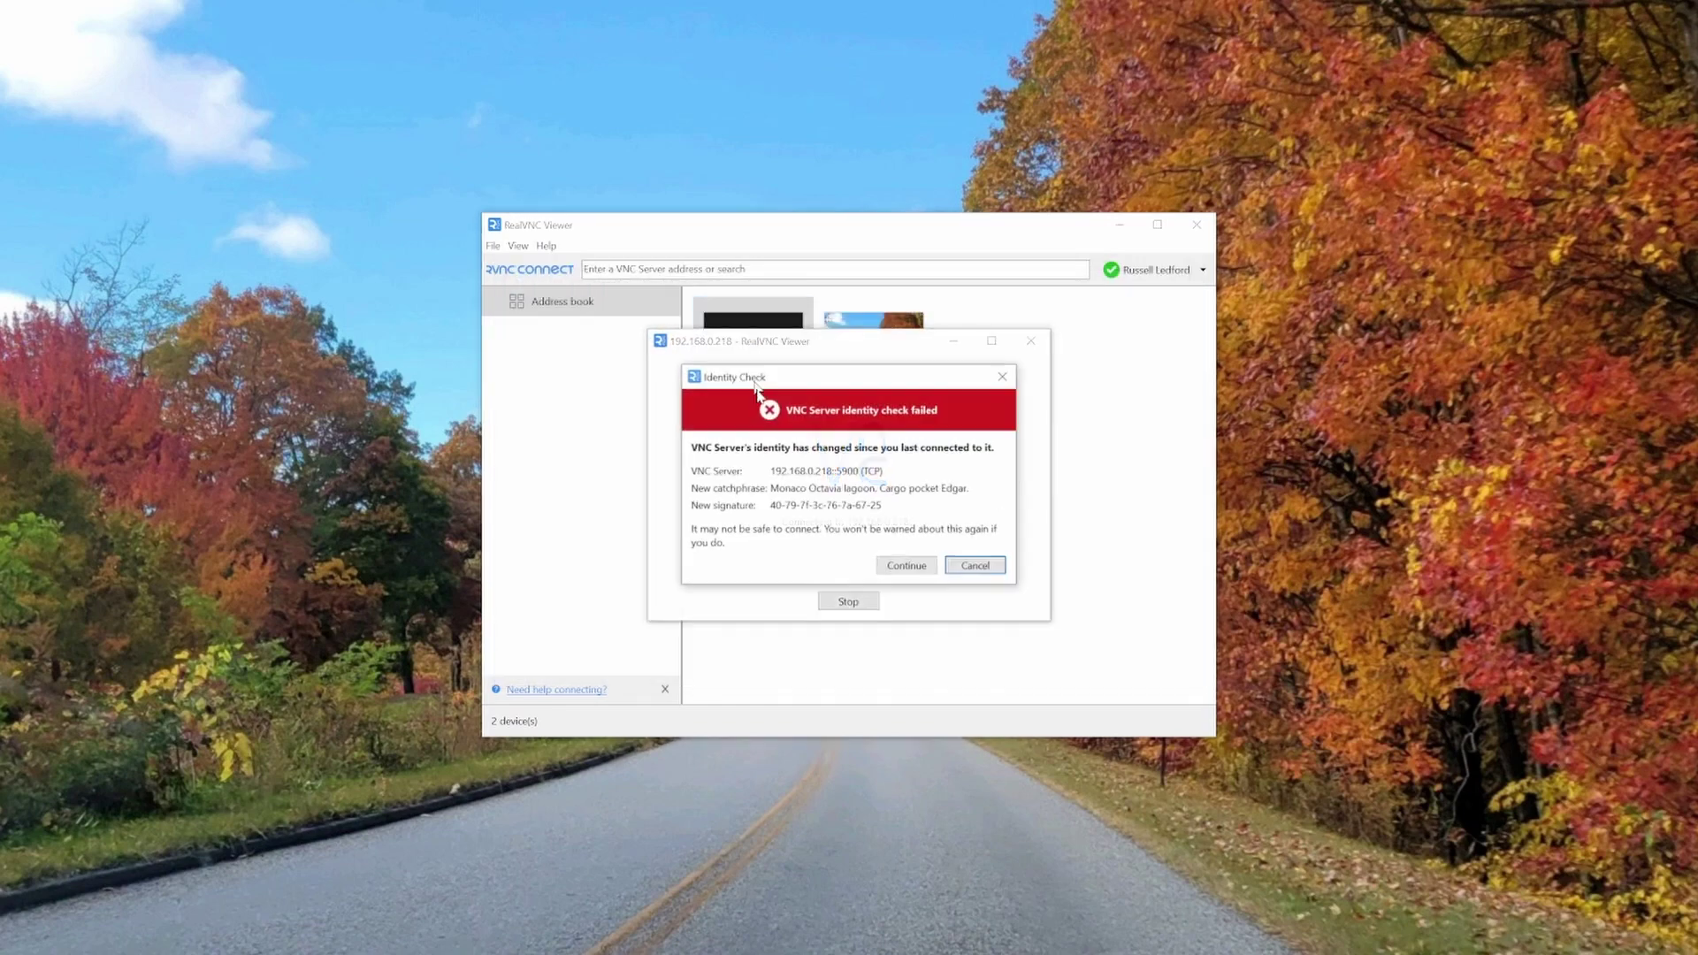
{"action": "left_click", "coordinate": [902, 567]}
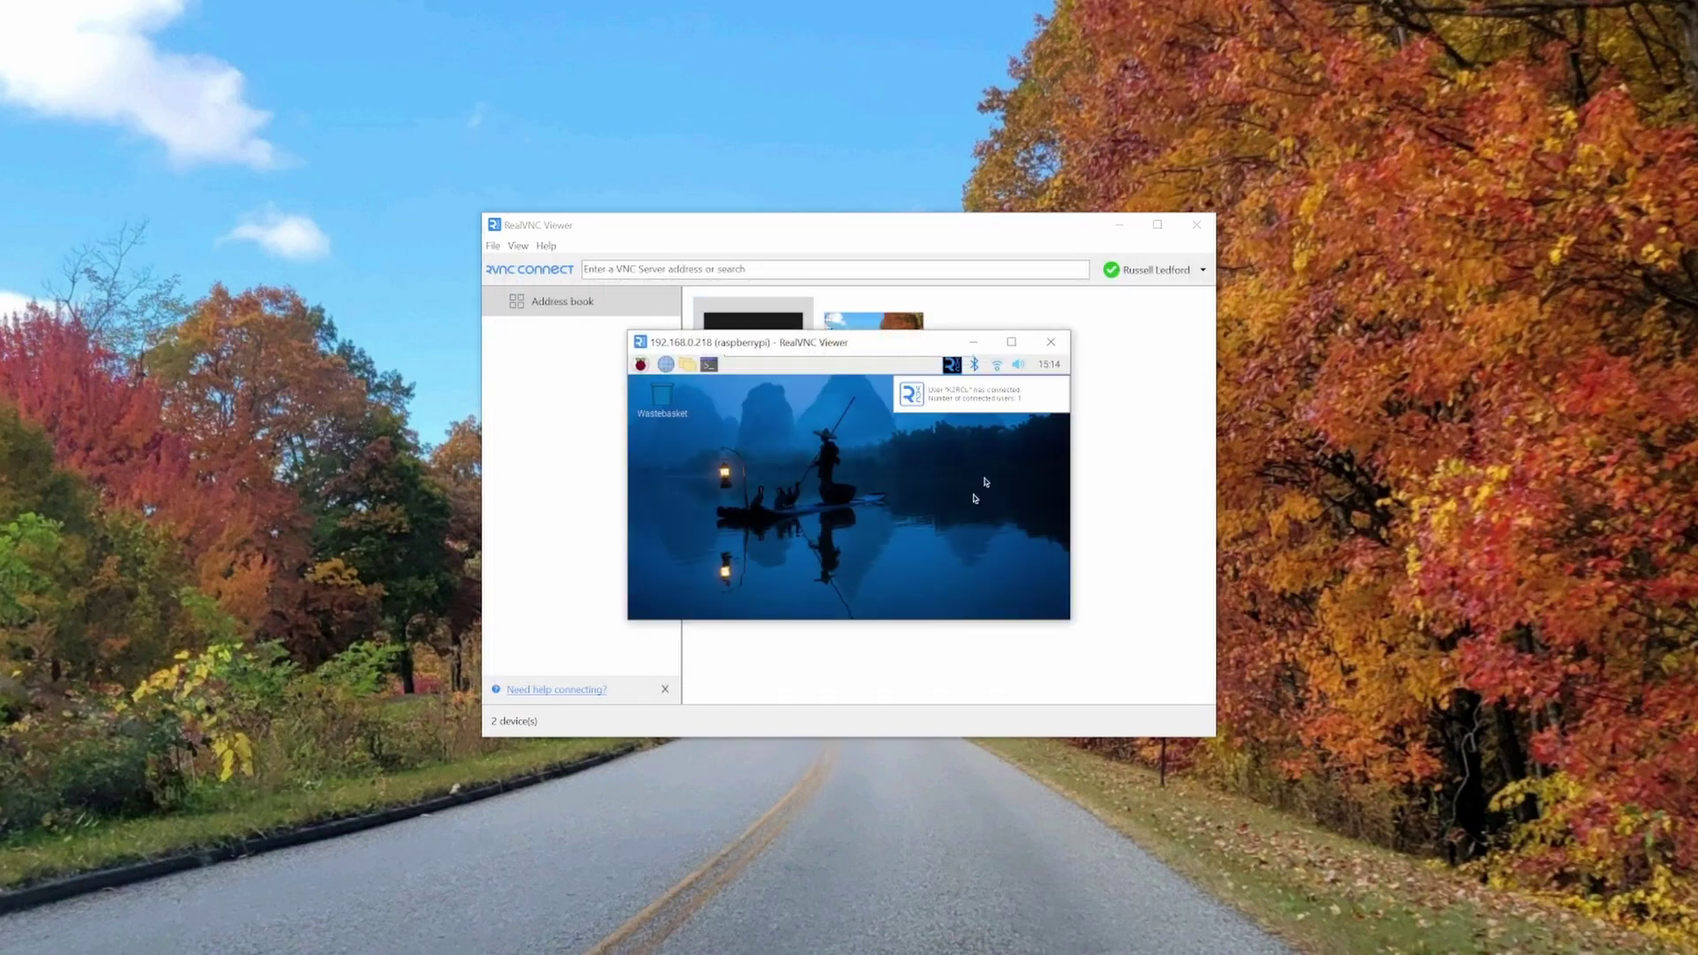
{"action": "left_click", "coordinate": [1013, 344]}
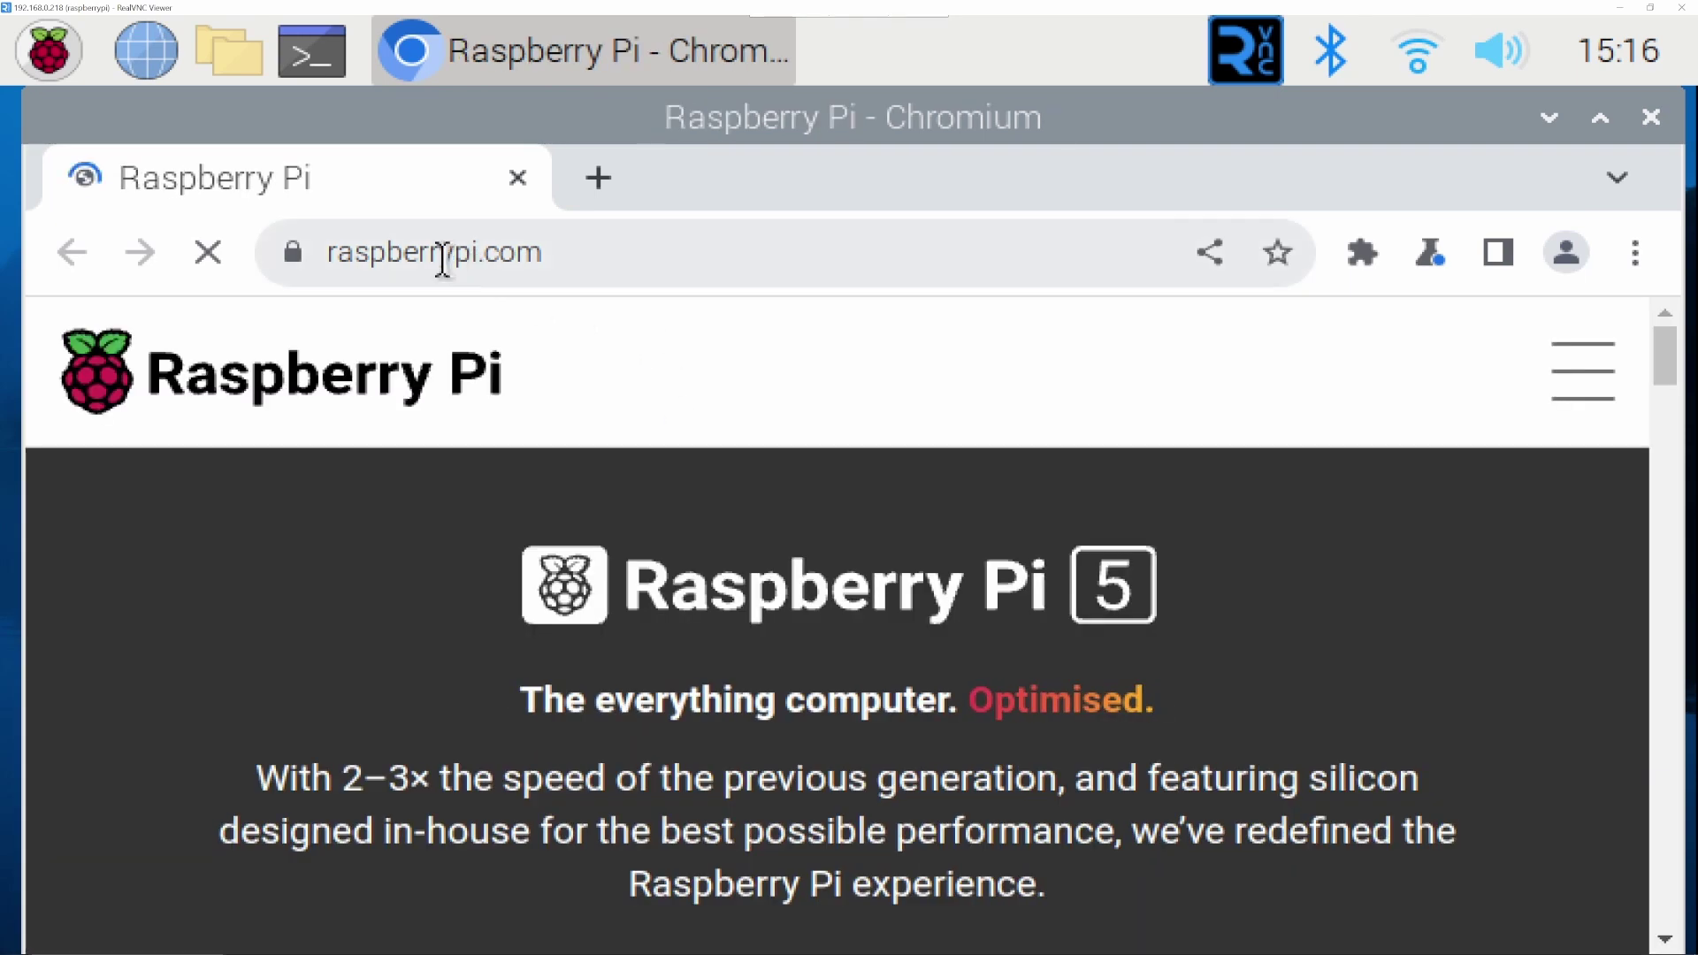
Search DuckDuckGo for sdrtrunk and open the DSheirer/sdrtrunk GitHub Releases page from the results.
{"action": "left_click", "coordinate": [442, 261]}
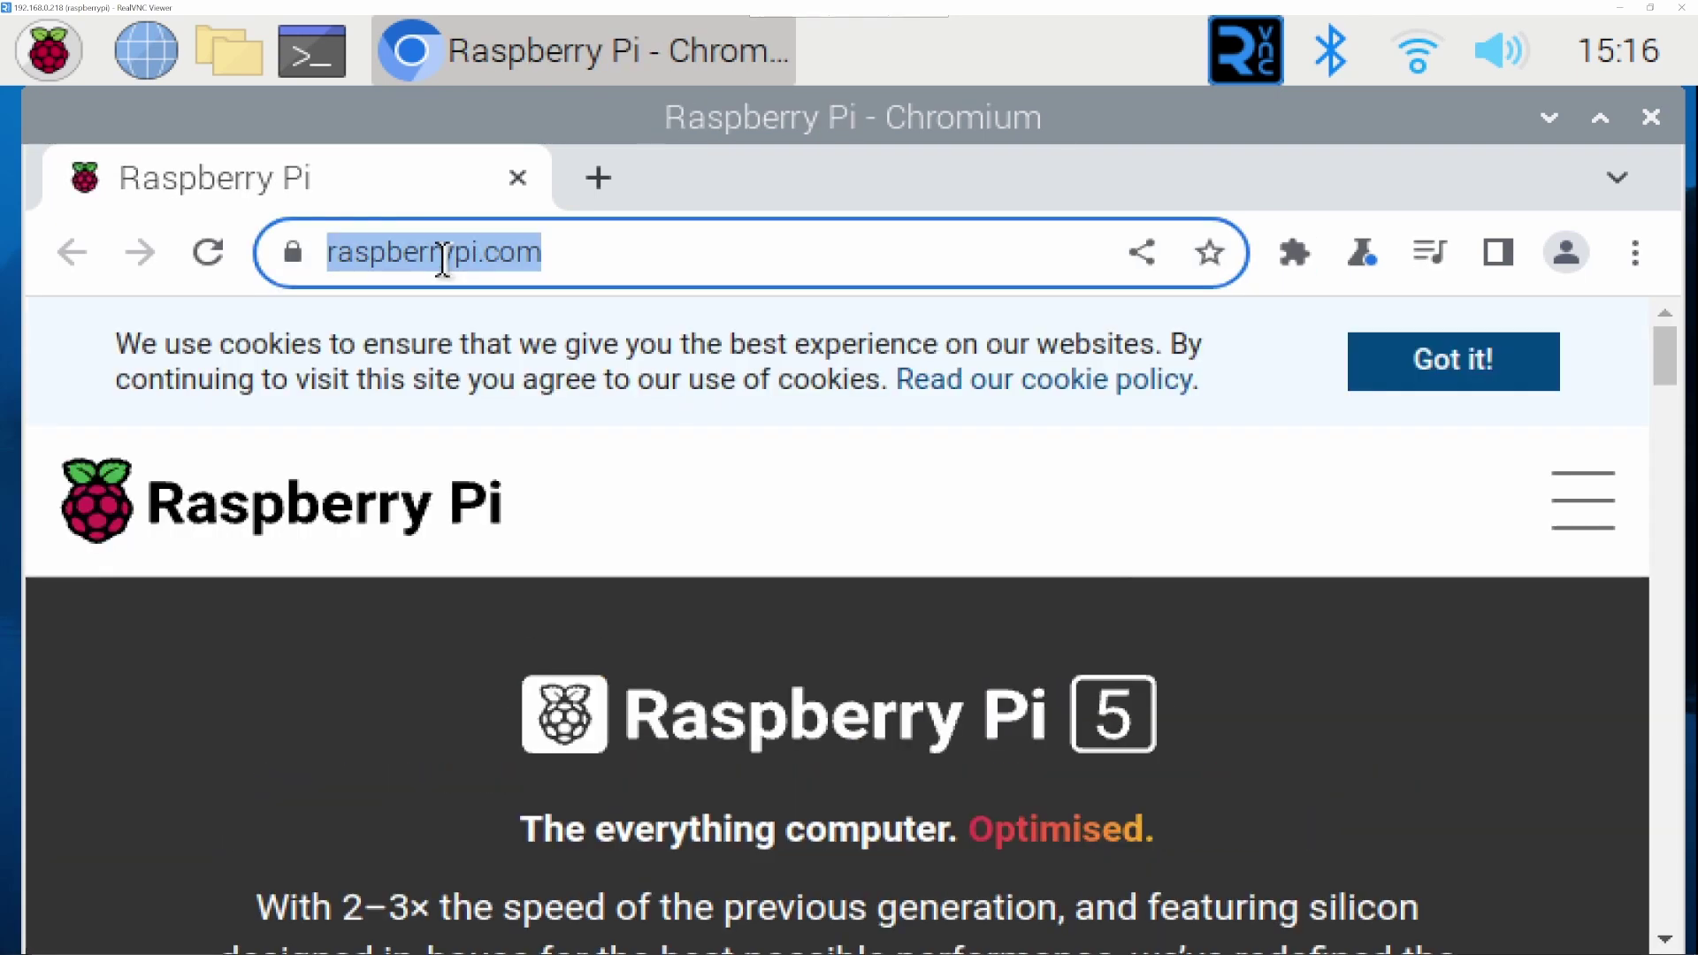
{"action": "type", "text": "sdrtrunk"}
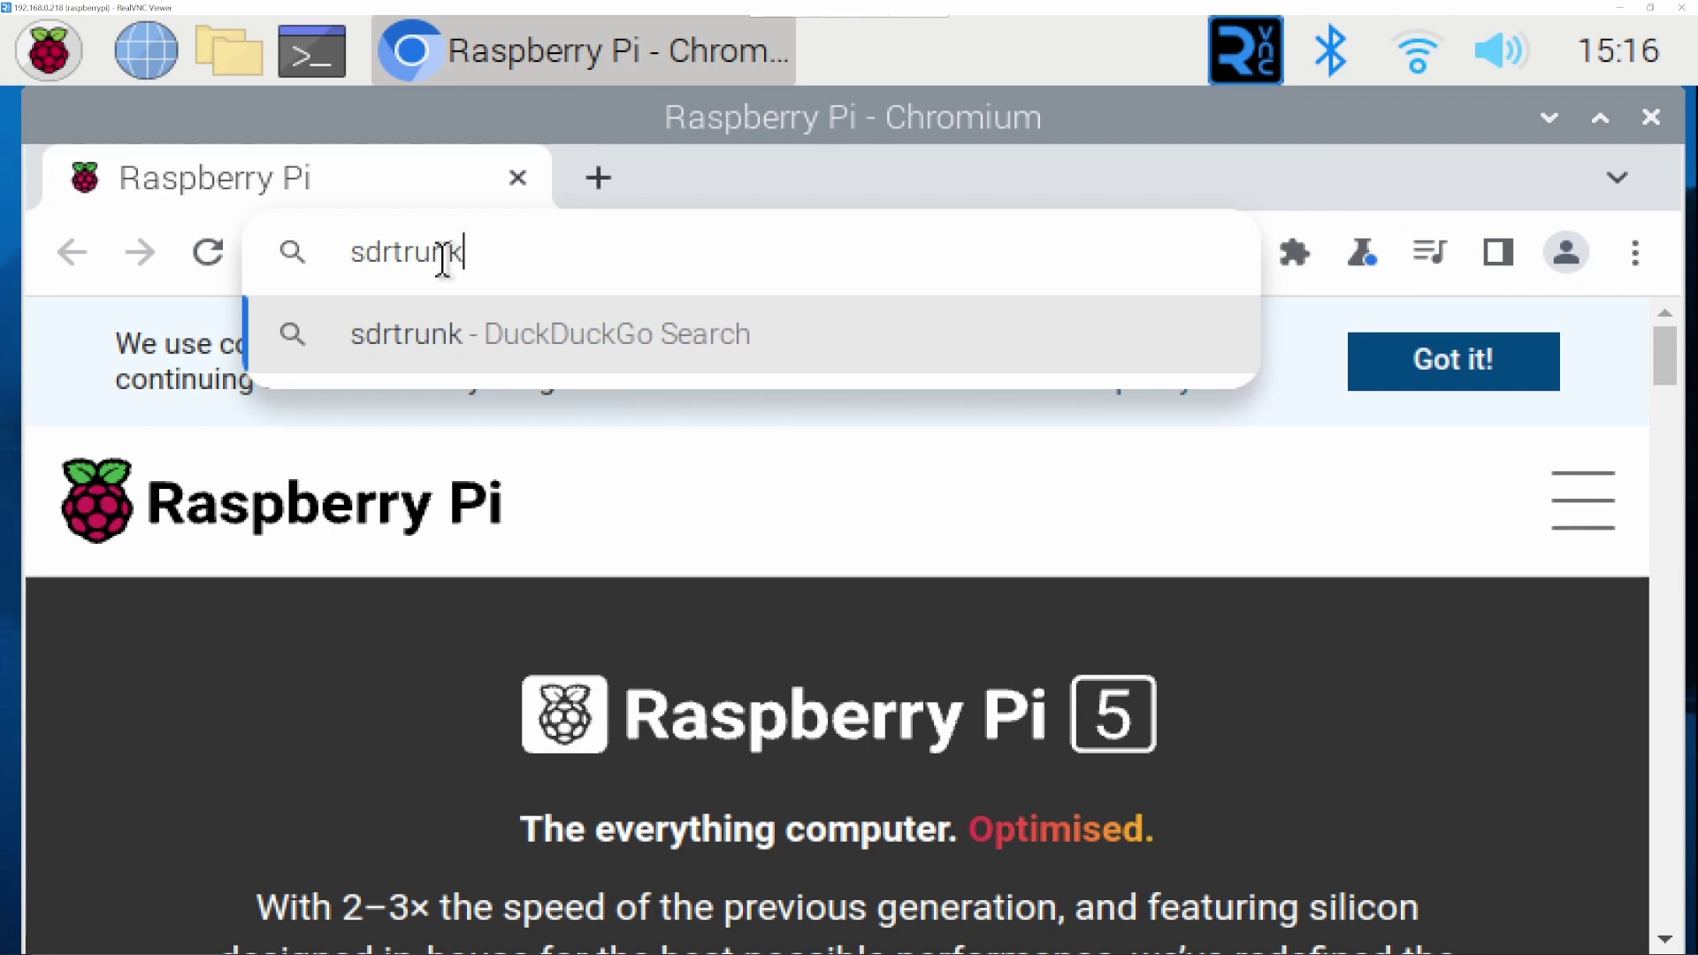
{"action": "key", "text": "Return"}
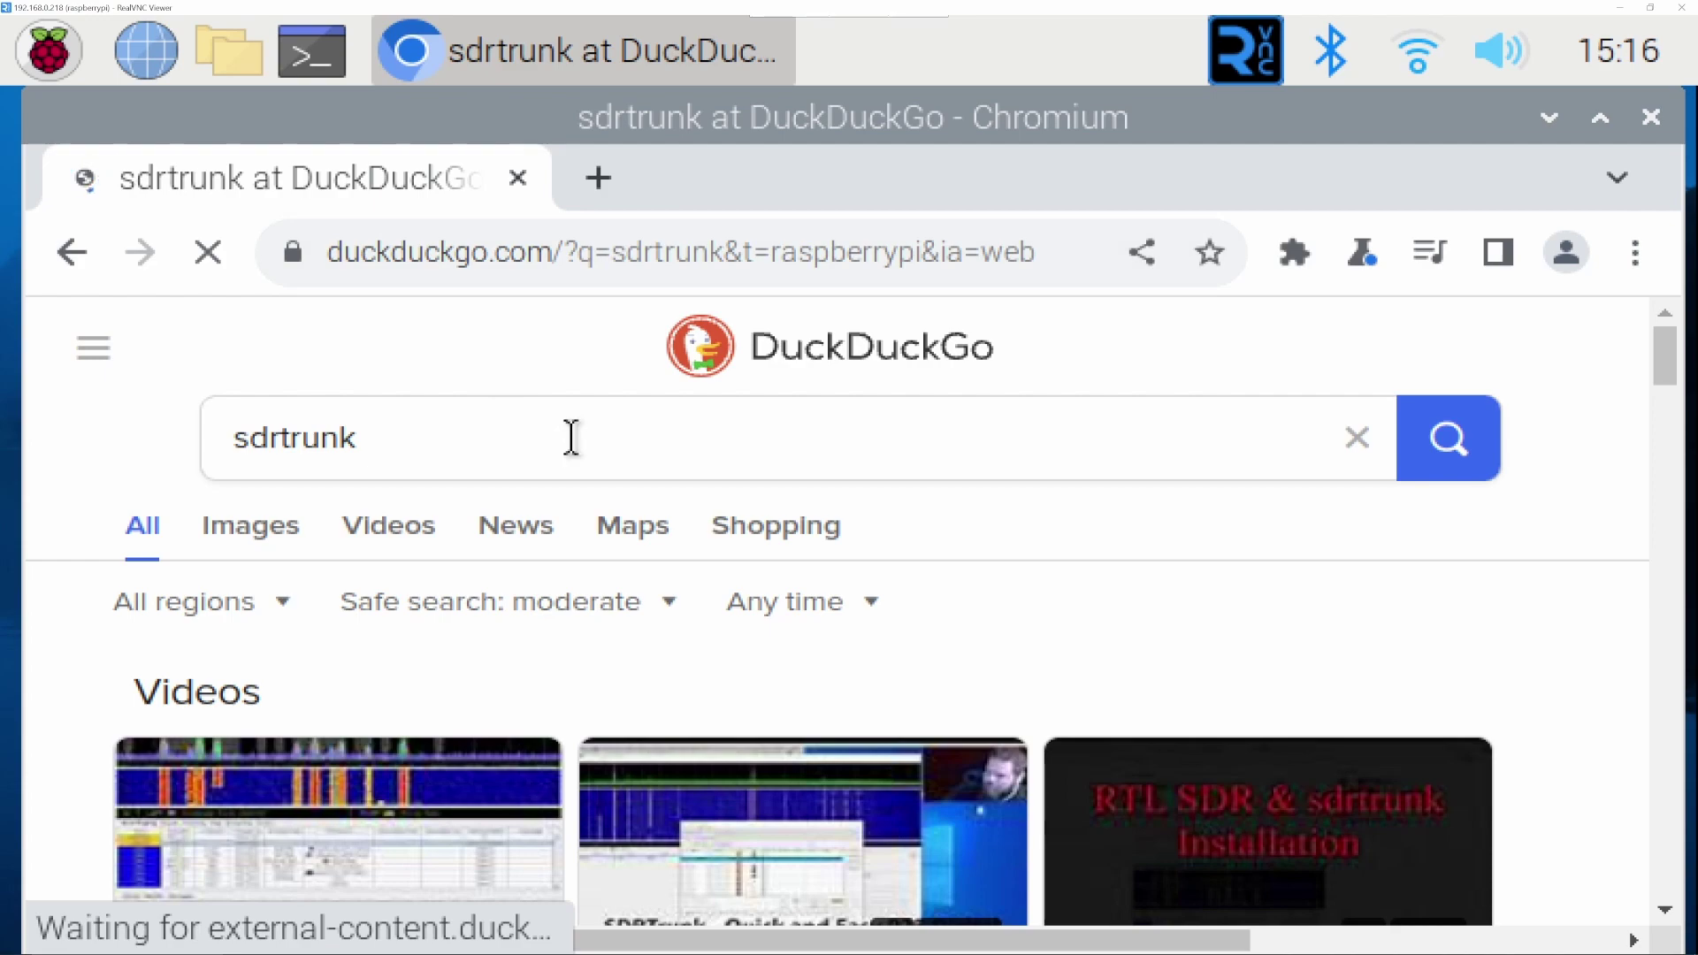
{"action": "scroll", "coordinate": [572, 437], "scroll_direction": "down", "scroll_amount": 5}
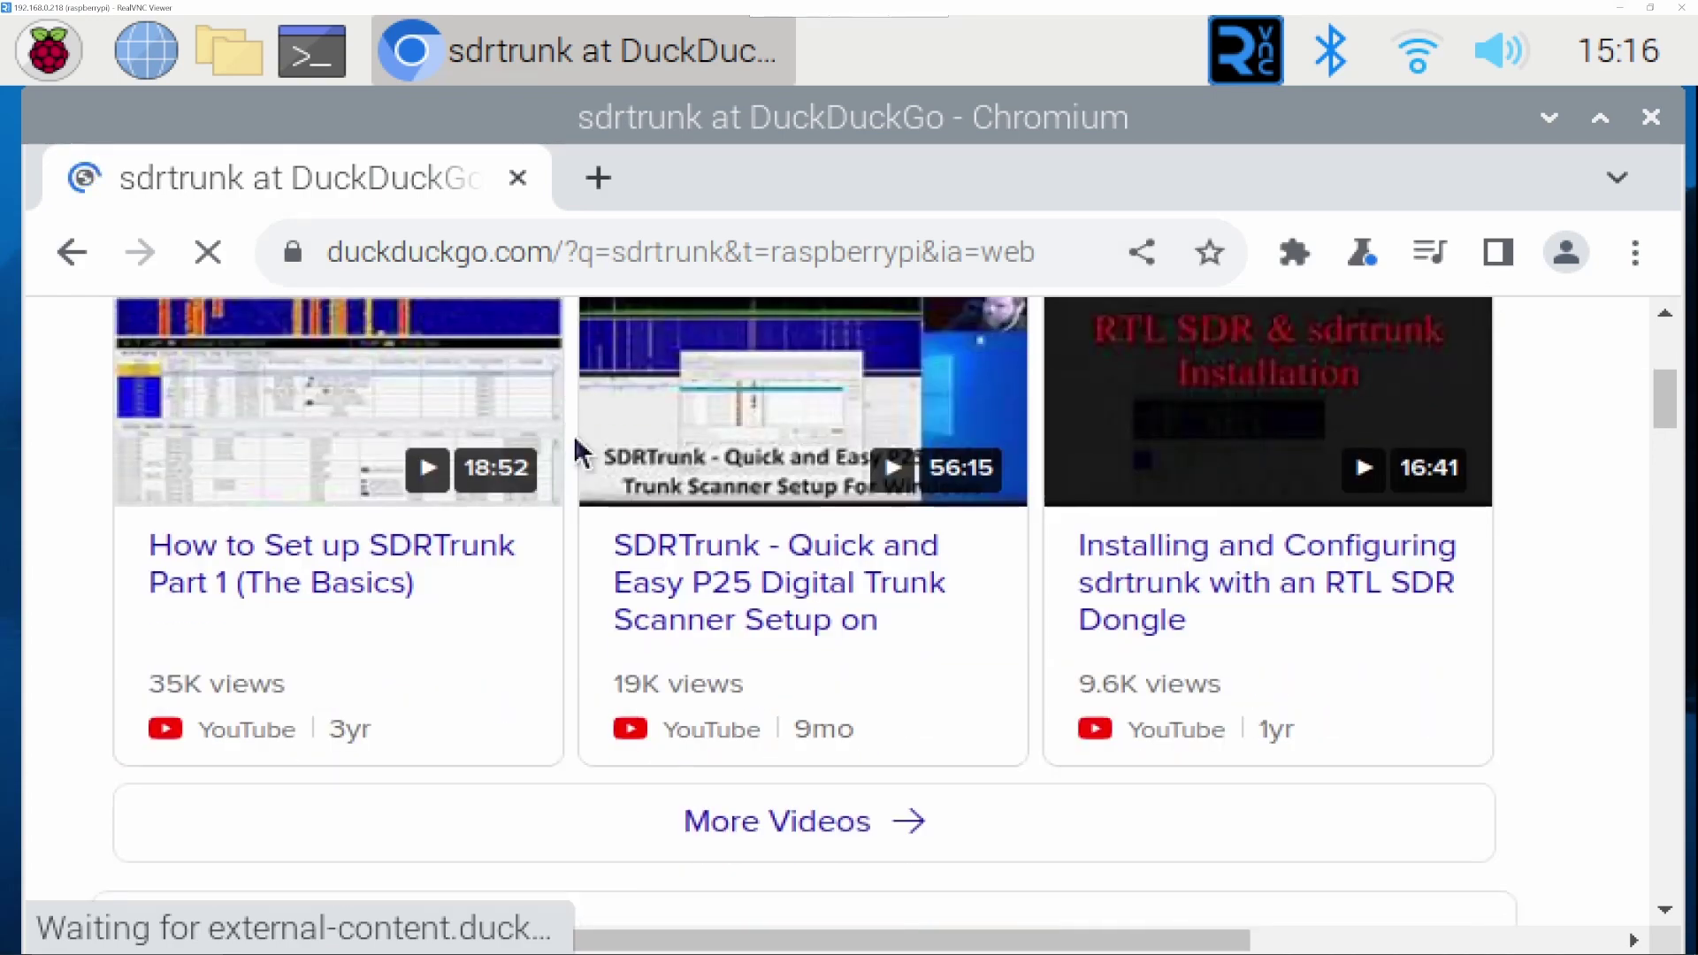
{"action": "scroll", "coordinate": [581, 452], "scroll_direction": "down", "scroll_amount": 3}
{"action": "scroll", "coordinate": [579, 451], "scroll_direction": "down", "scroll_amount": 3}
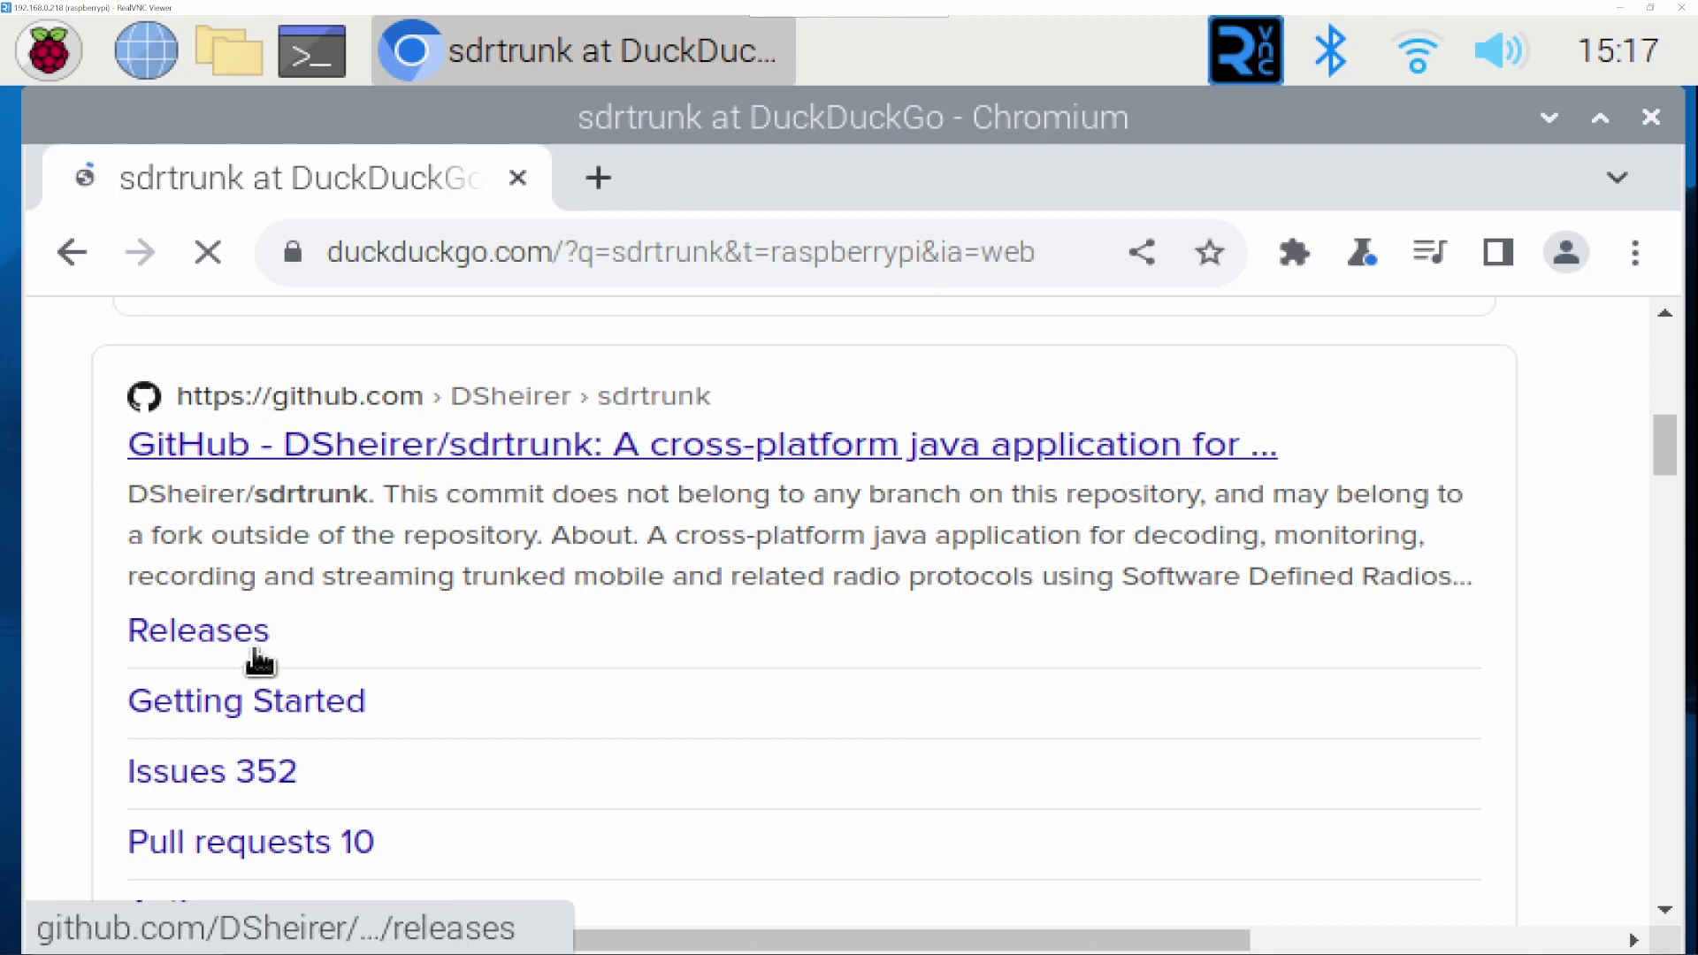
{"action": "left_click", "coordinate": [188, 631]}
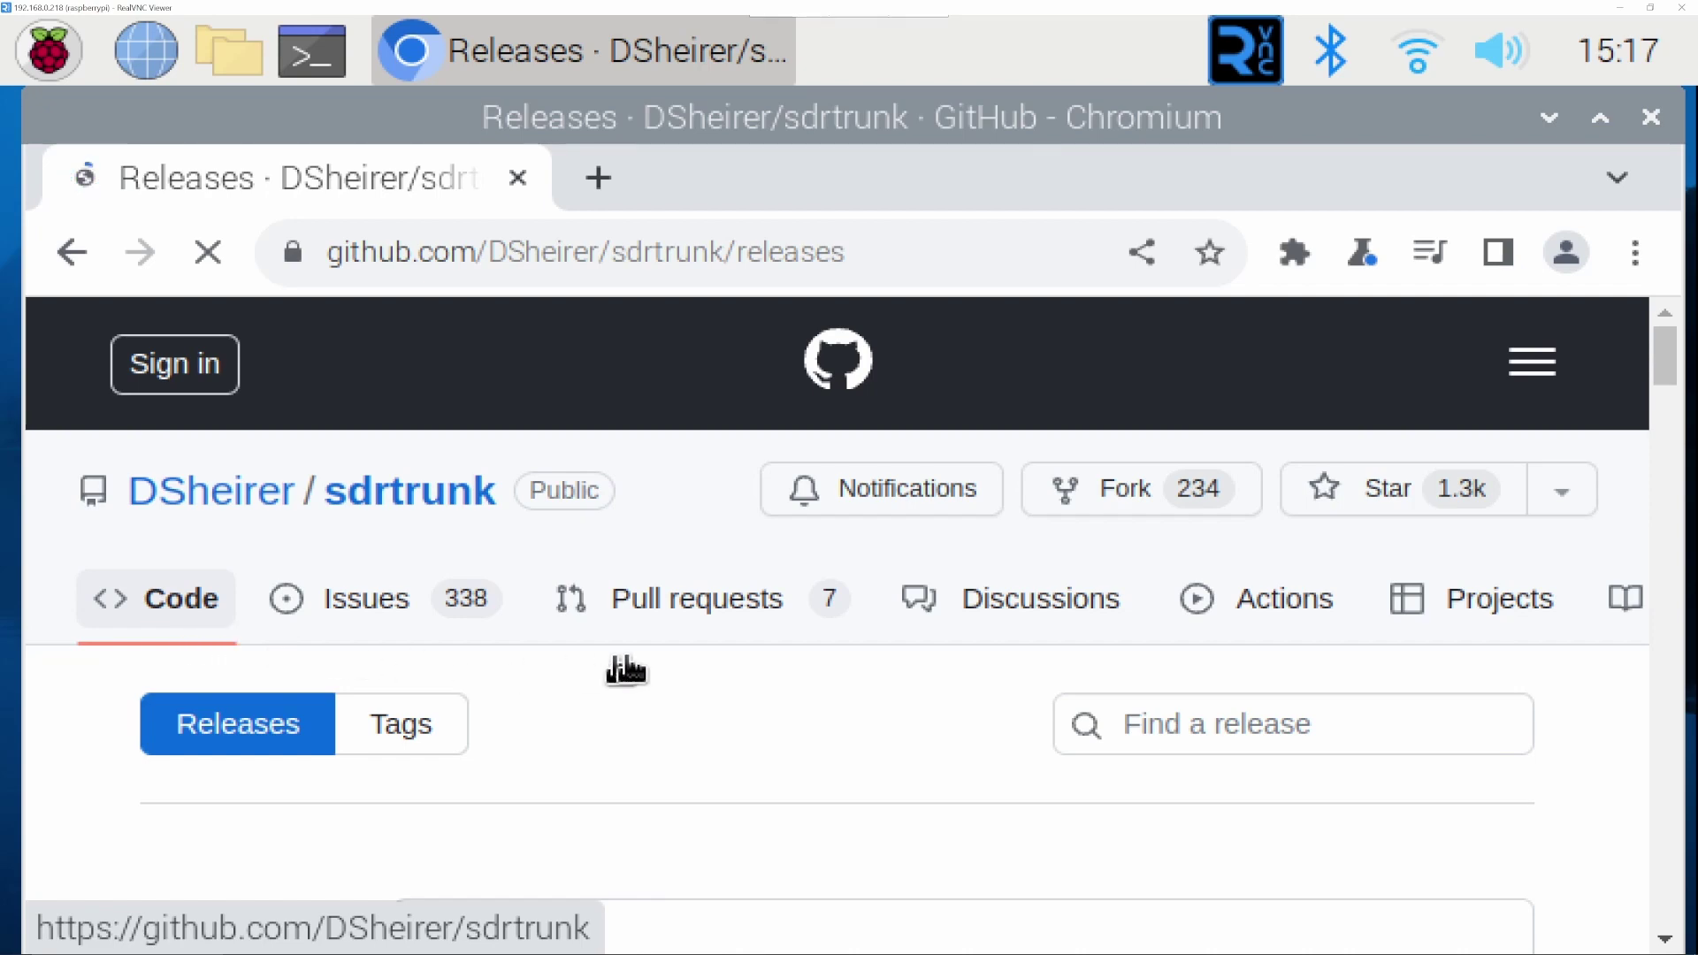
Scroll to the v0.6.0 Assets and download sdr-trunk-linux-aarch64-v0.6.0.zip (72.4 MB).
{"action": "scroll", "coordinate": [920, 694], "scroll_direction": "down", "scroll_amount": 3}
{"action": "scroll", "coordinate": [914, 681], "scroll_direction": "down", "scroll_amount": 8}
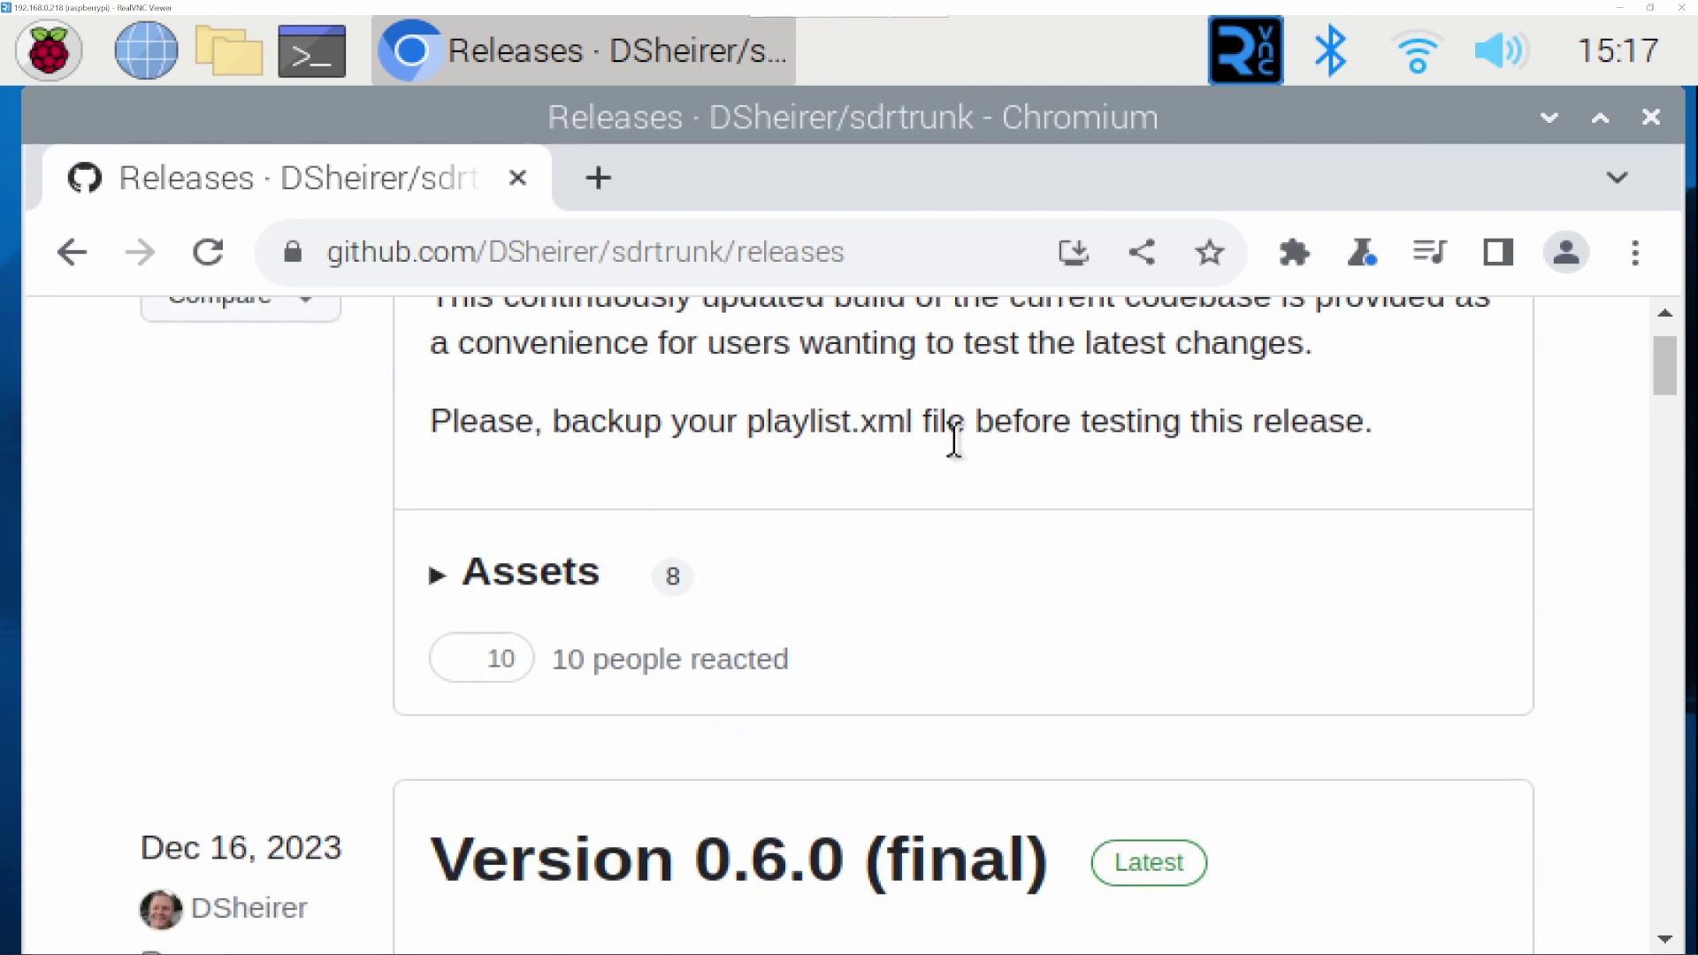
{"action": "scroll", "coordinate": [952, 455], "scroll_direction": "down", "scroll_amount": 5}
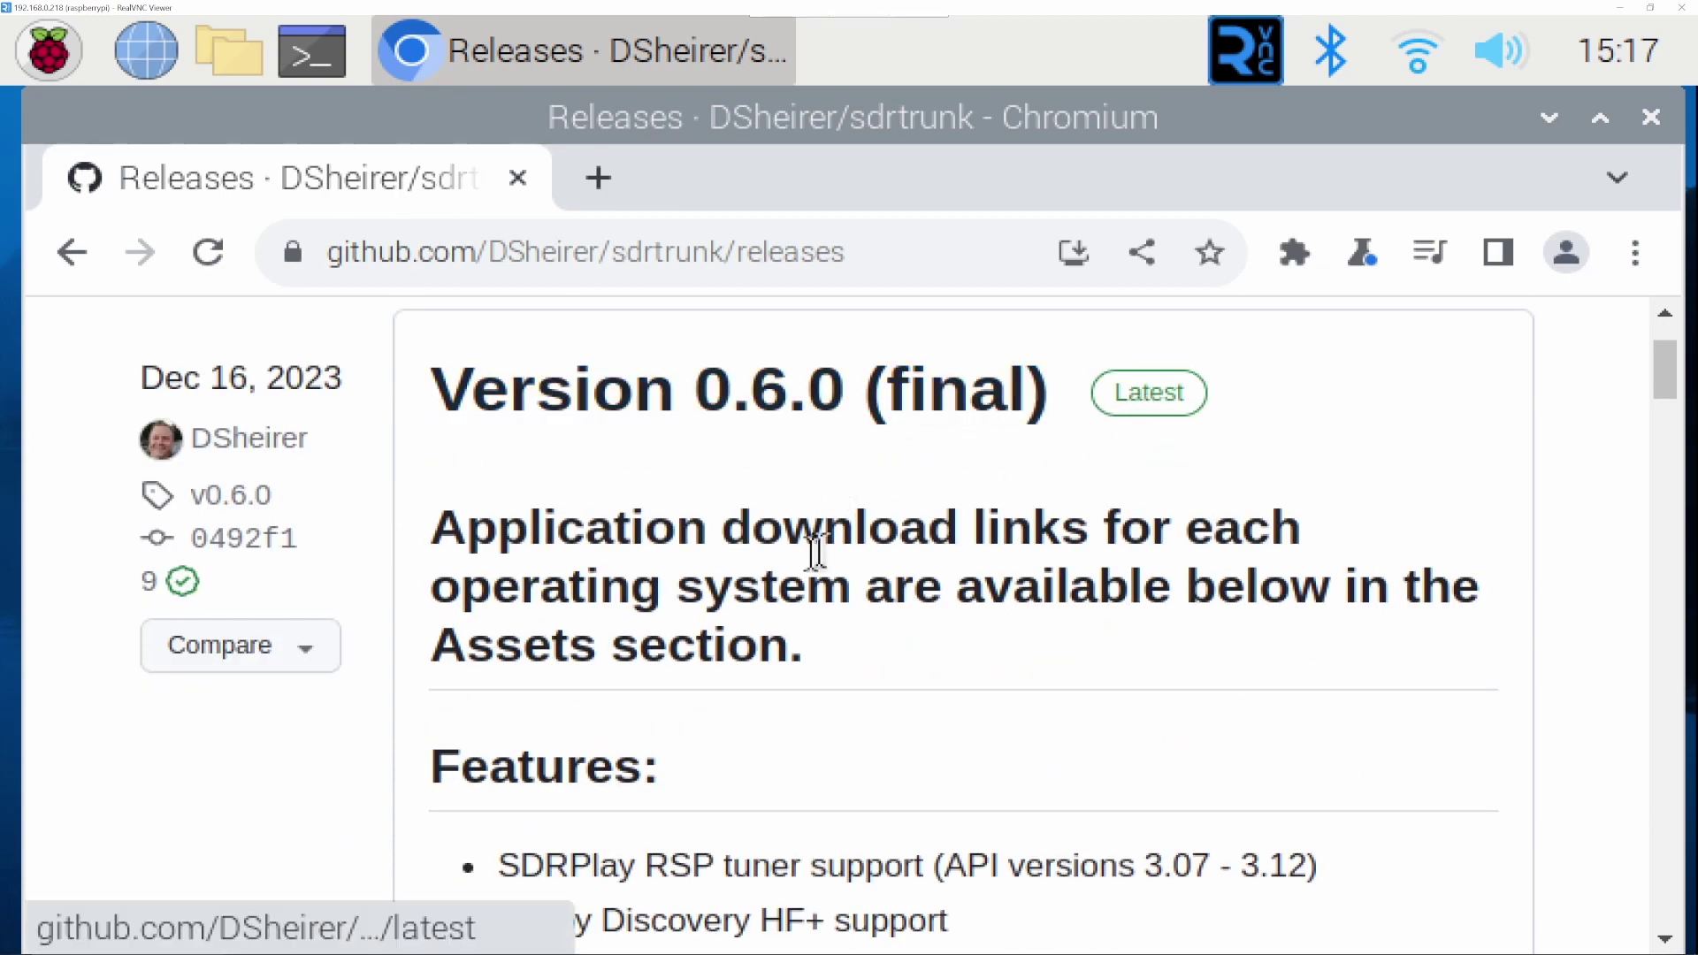
{"action": "scroll", "coordinate": [693, 656], "scroll_direction": "down", "scroll_amount": 10}
{"action": "scroll", "coordinate": [694, 653], "scroll_direction": "down", "scroll_amount": 15}
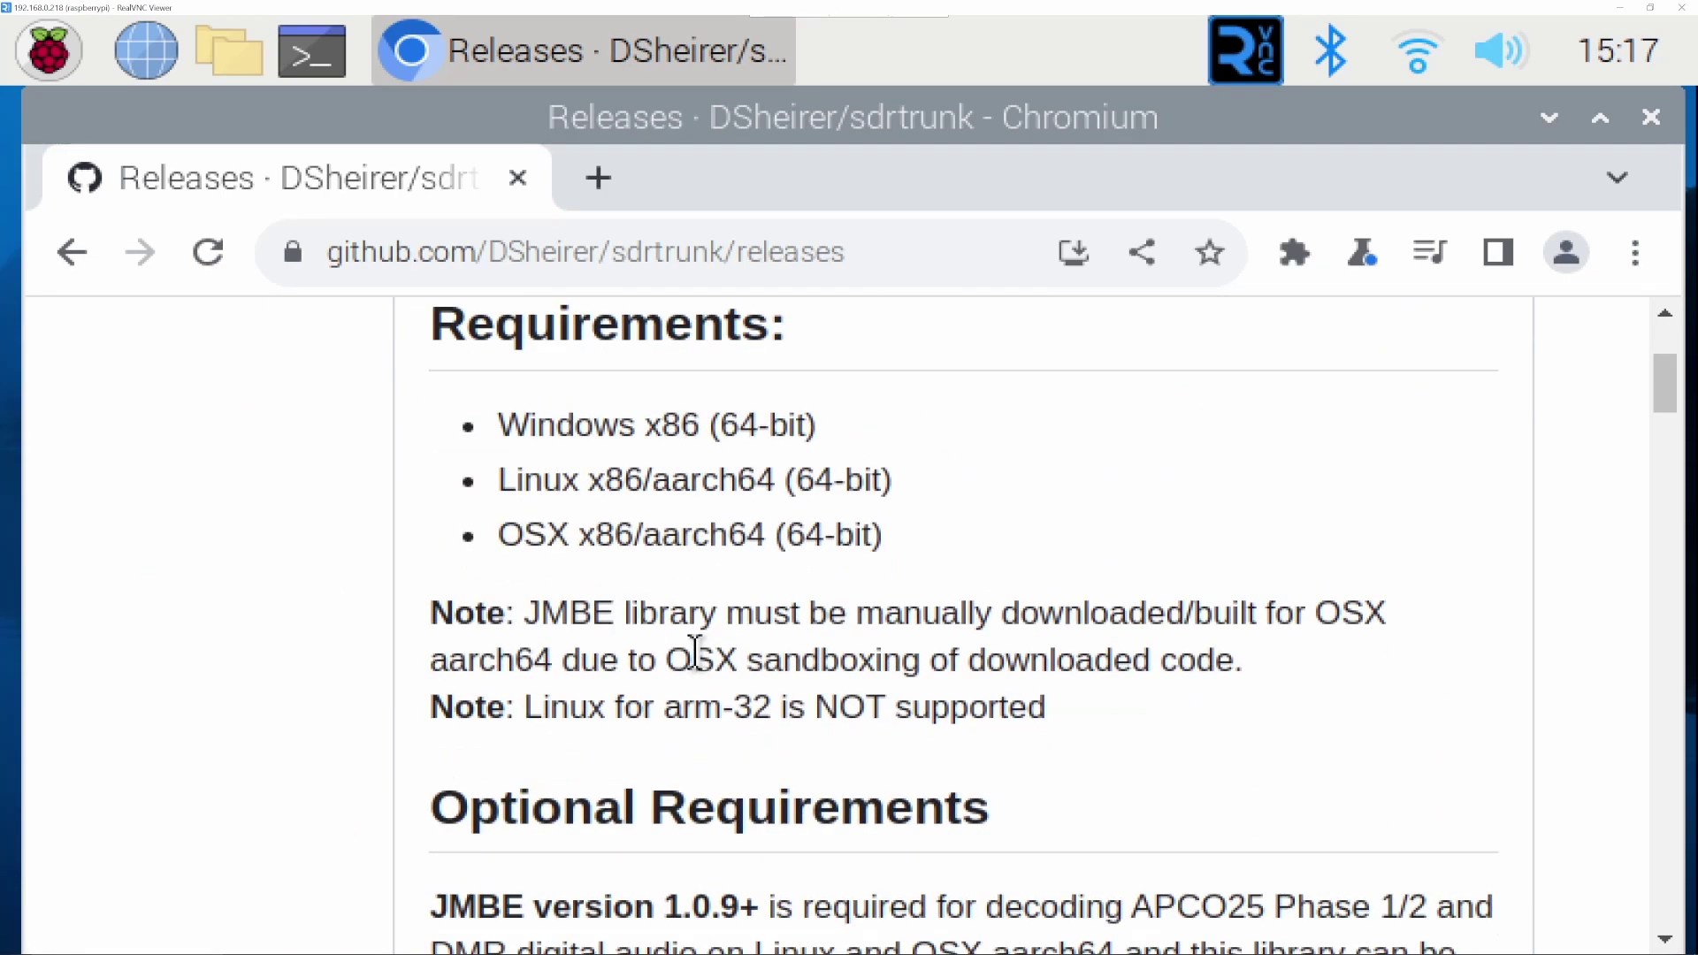
{"action": "scroll", "coordinate": [690, 622], "scroll_direction": "down", "scroll_amount": 15}
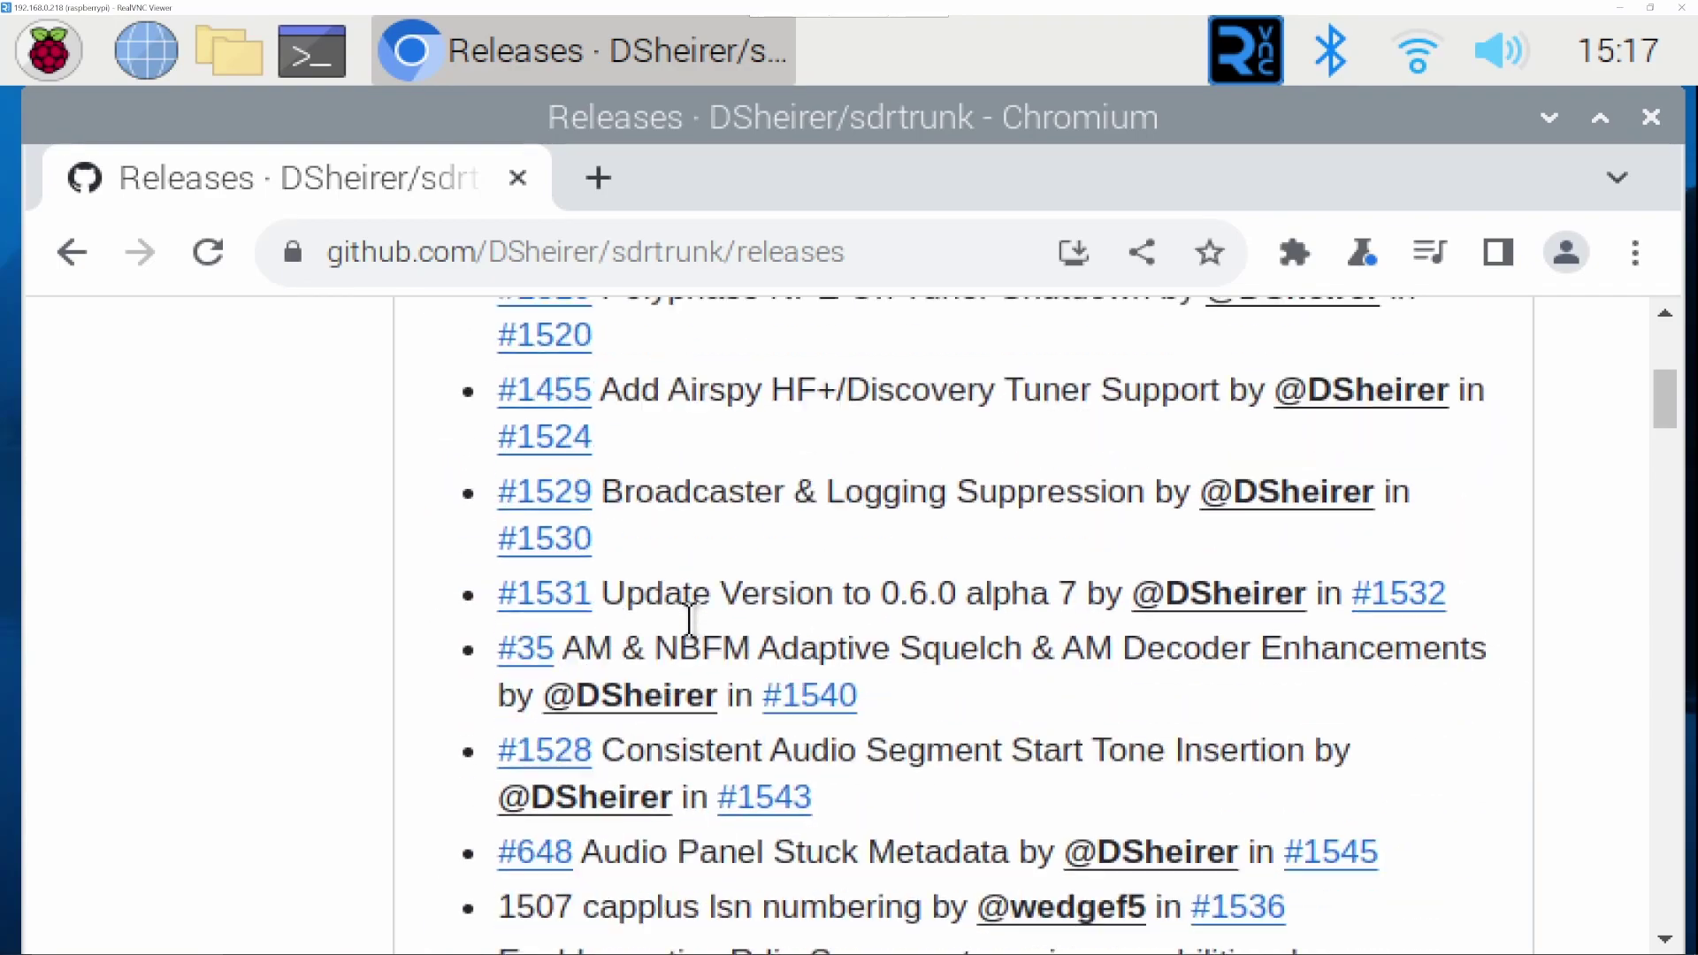
{"action": "scroll", "coordinate": [690, 622], "scroll_direction": "down", "scroll_amount": 15}
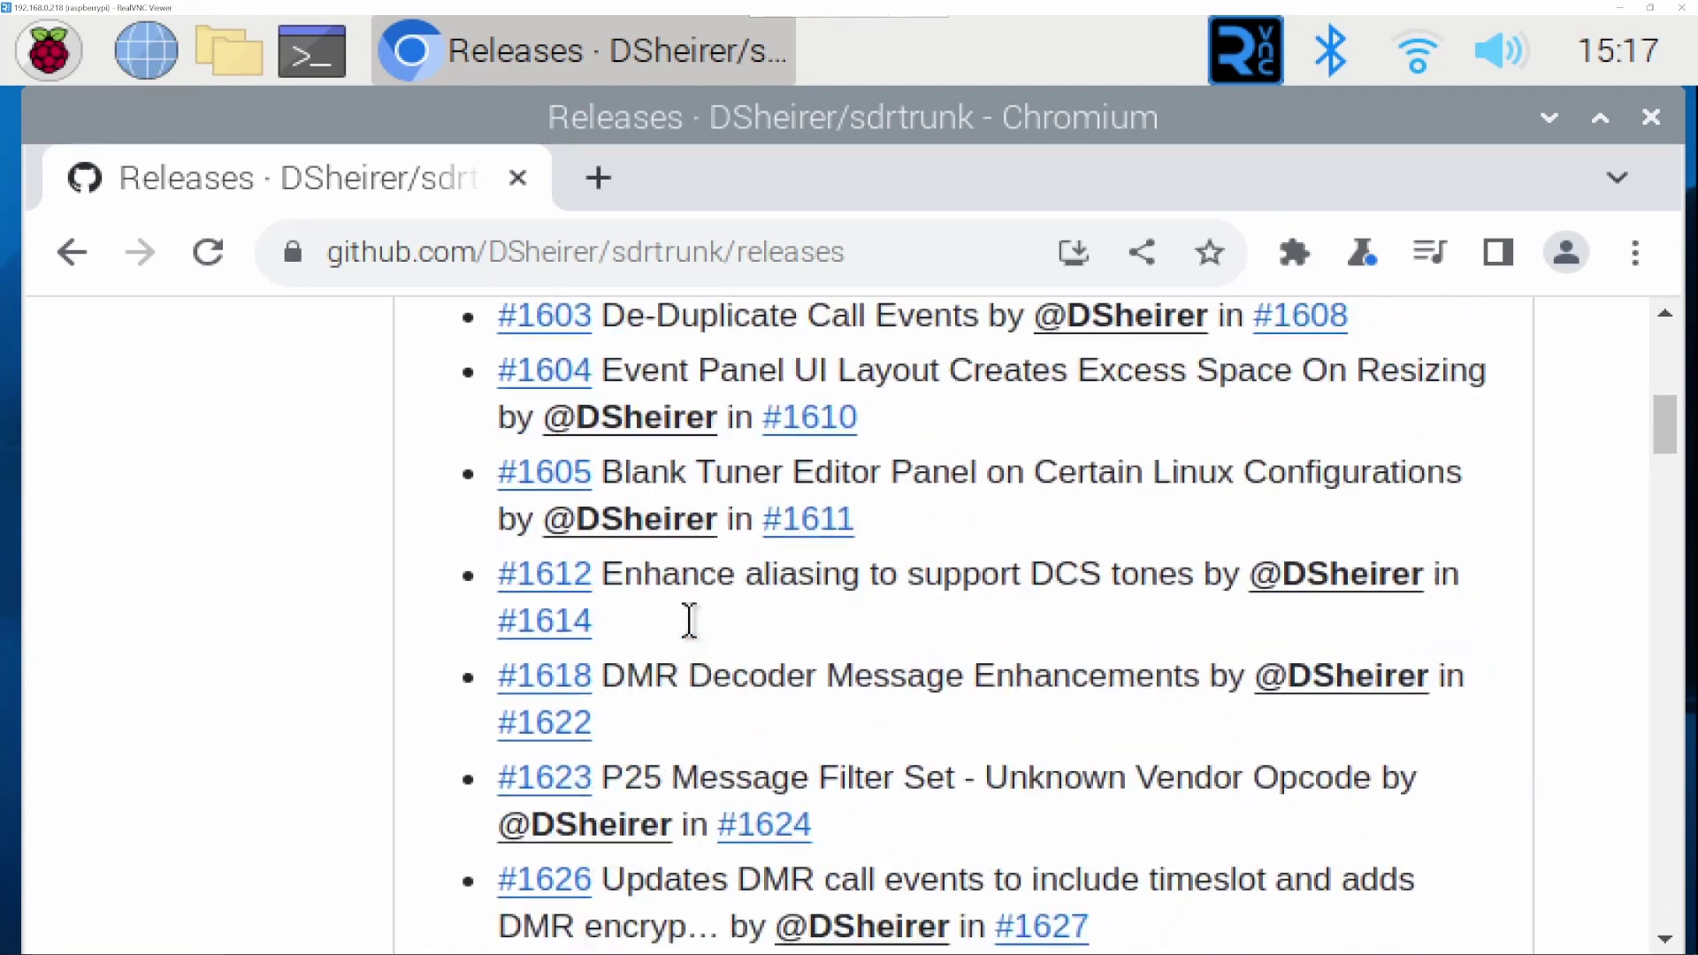
{"action": "scroll", "coordinate": [695, 630], "scroll_direction": "down", "scroll_amount": 15}
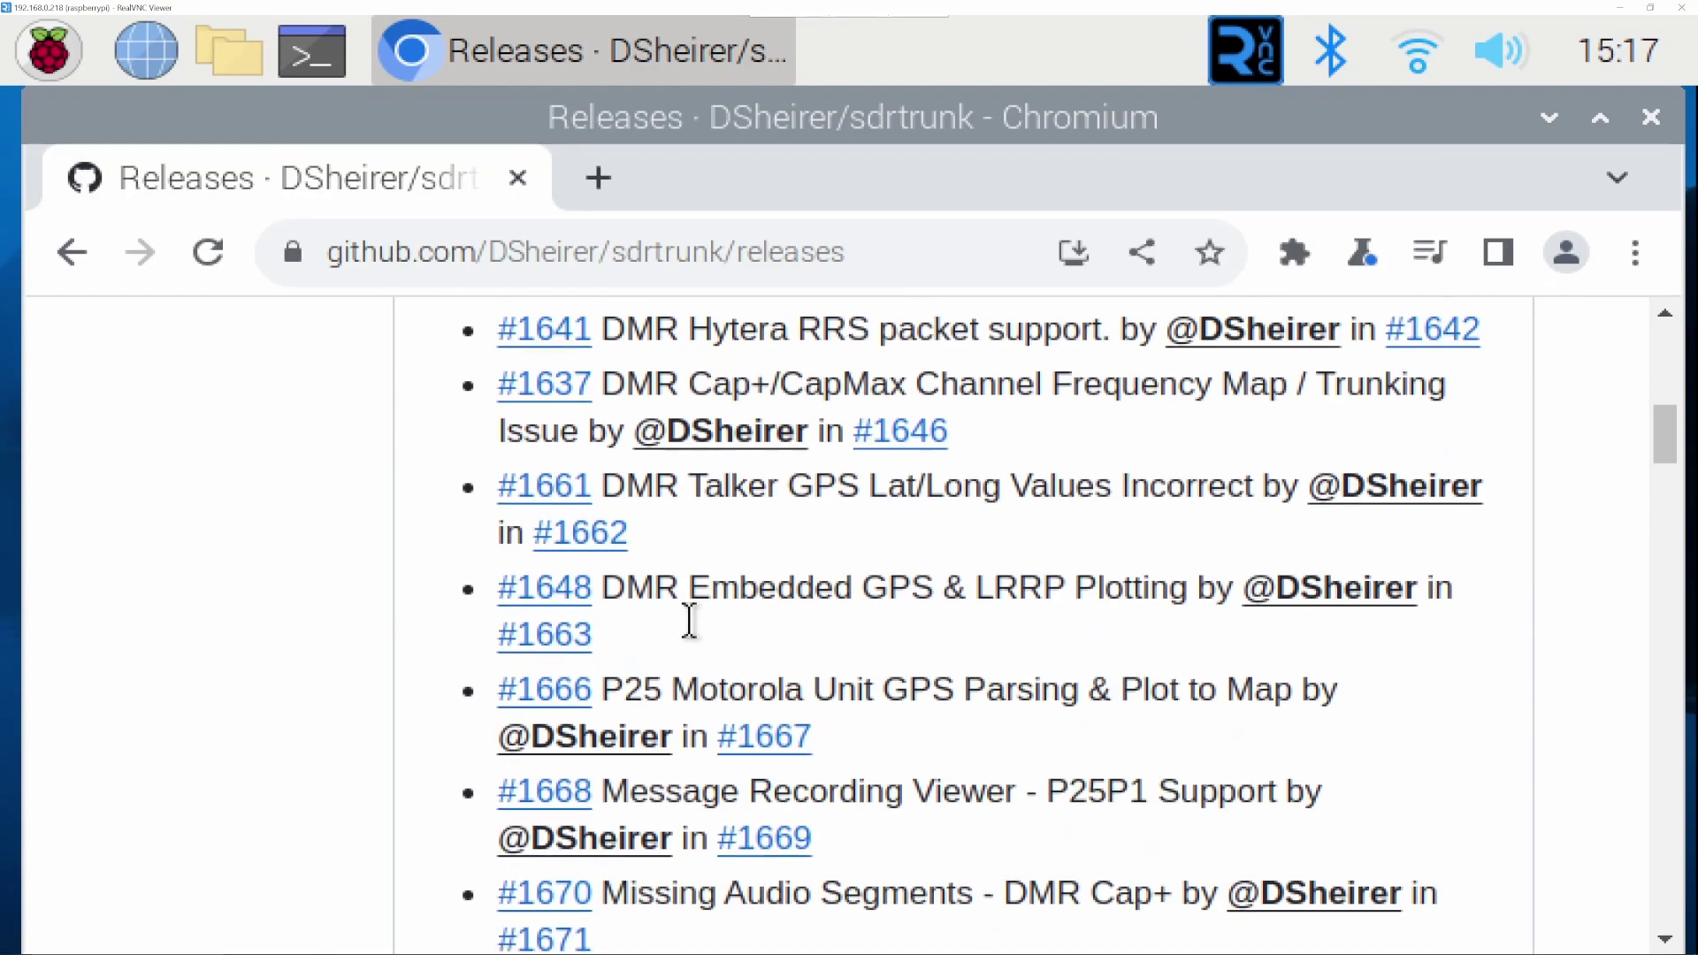
{"action": "scroll", "coordinate": [694, 631], "scroll_direction": "down", "scroll_amount": 15}
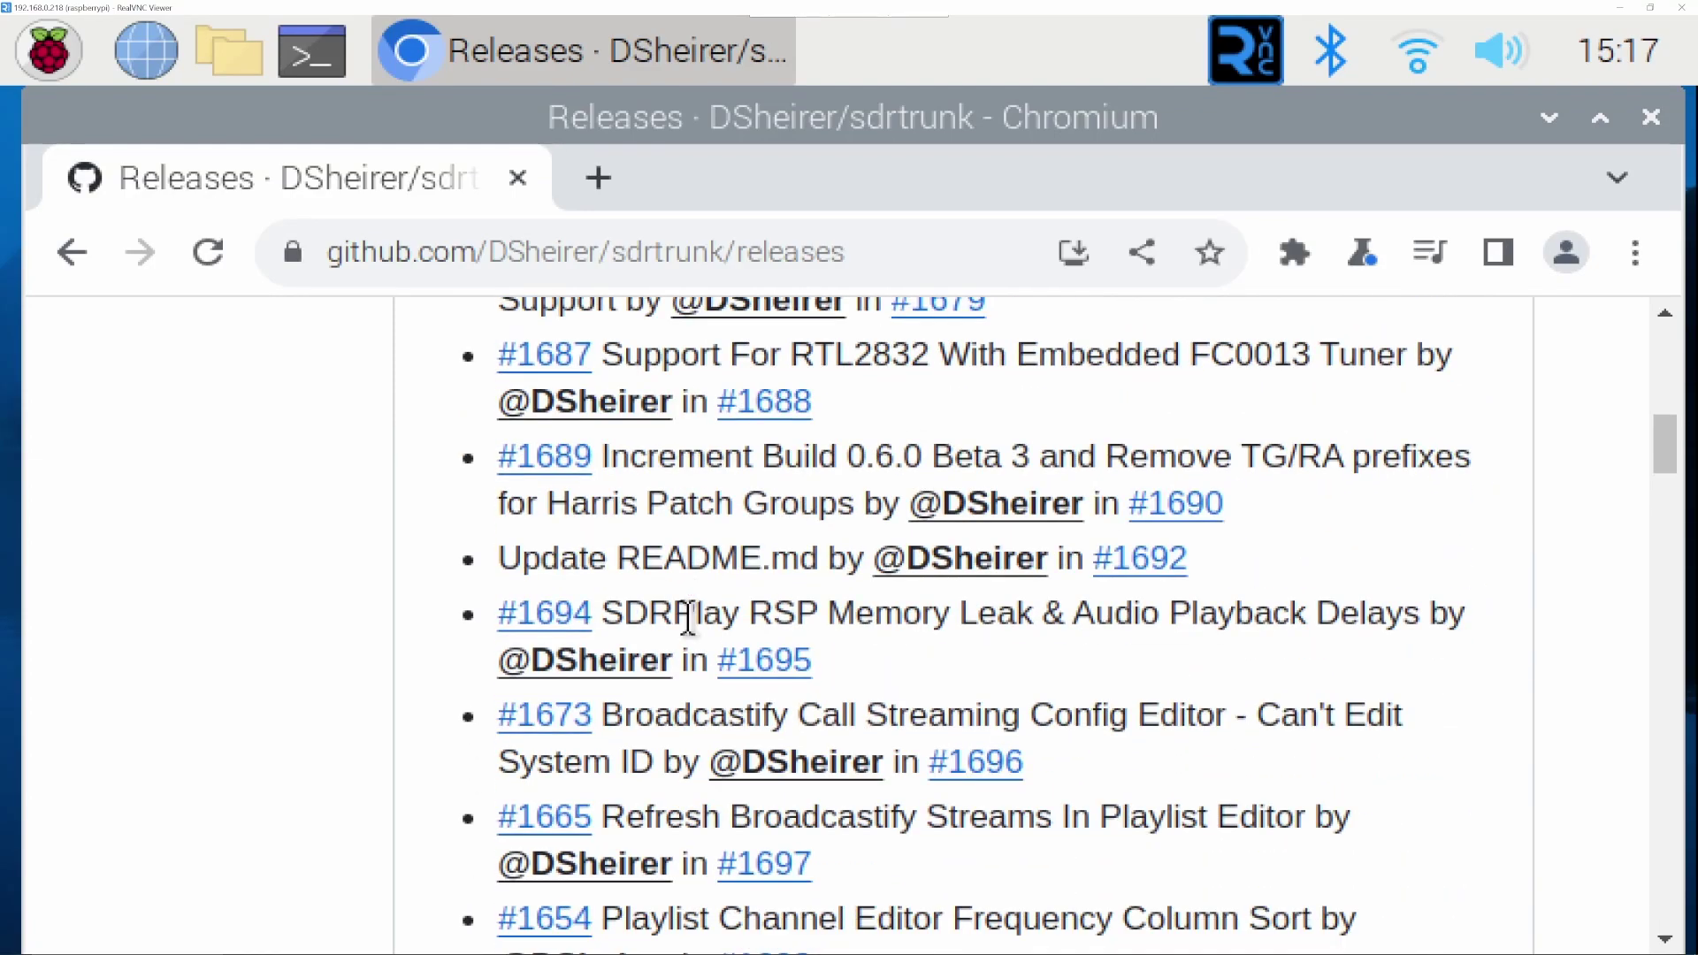
{"action": "scroll", "coordinate": [694, 631], "scroll_direction": "down", "scroll_amount": 12}
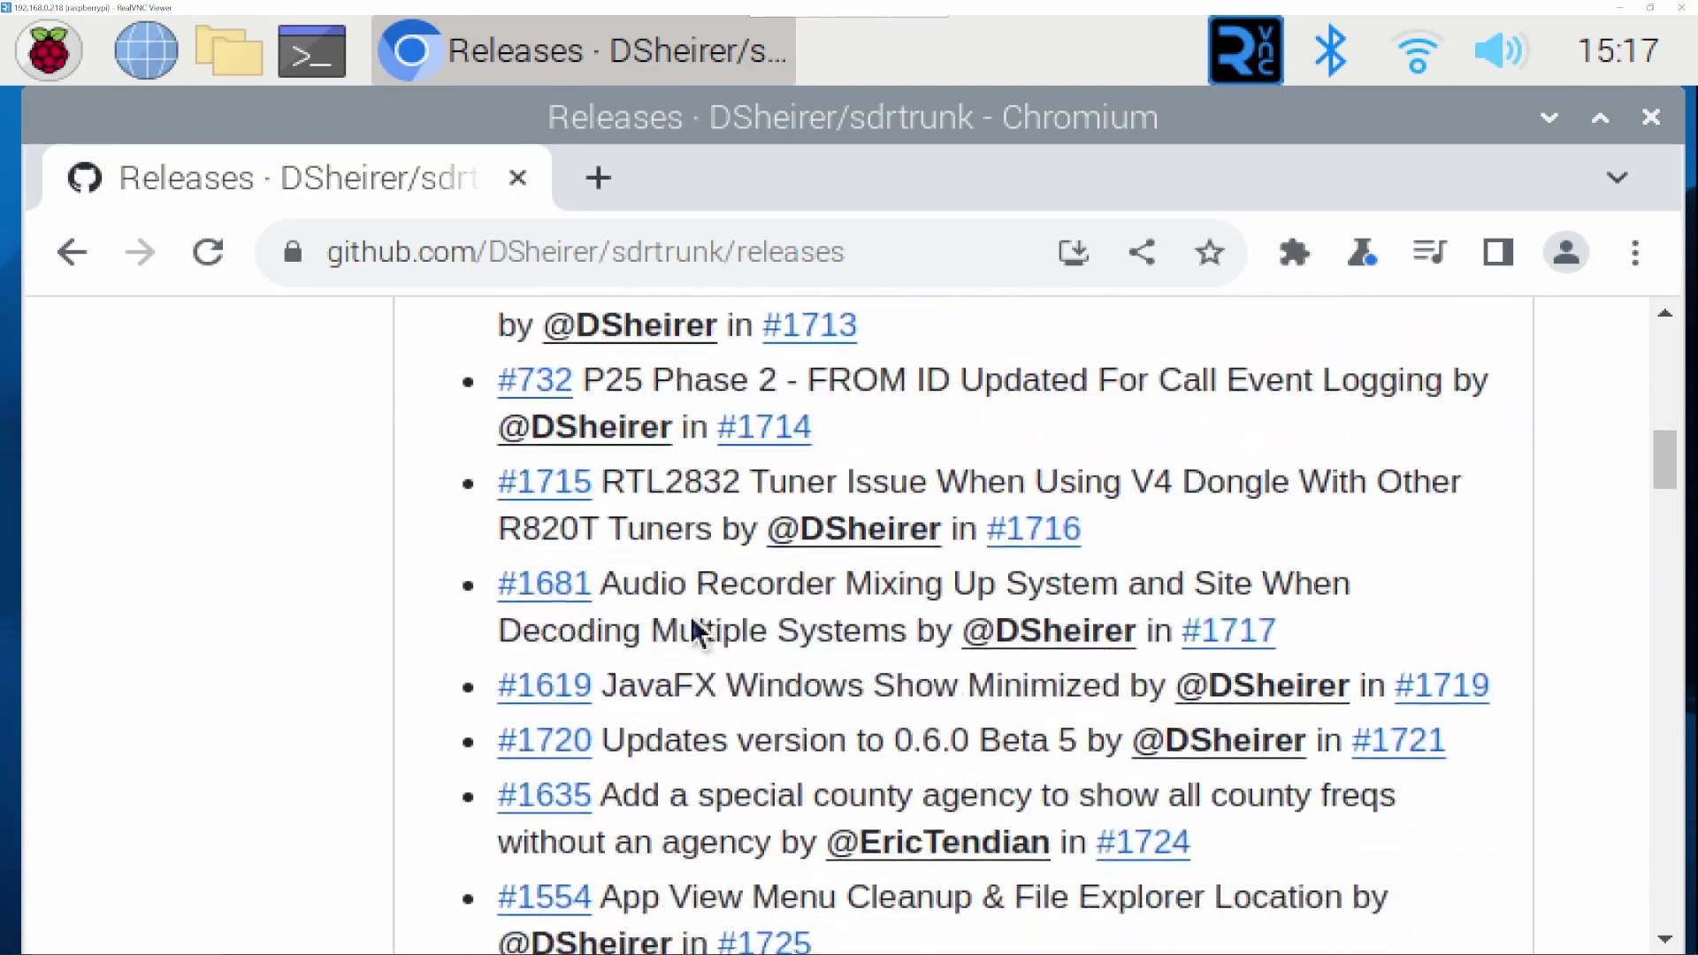
{"action": "scroll", "coordinate": [694, 631], "scroll_direction": "down", "scroll_amount": 5}
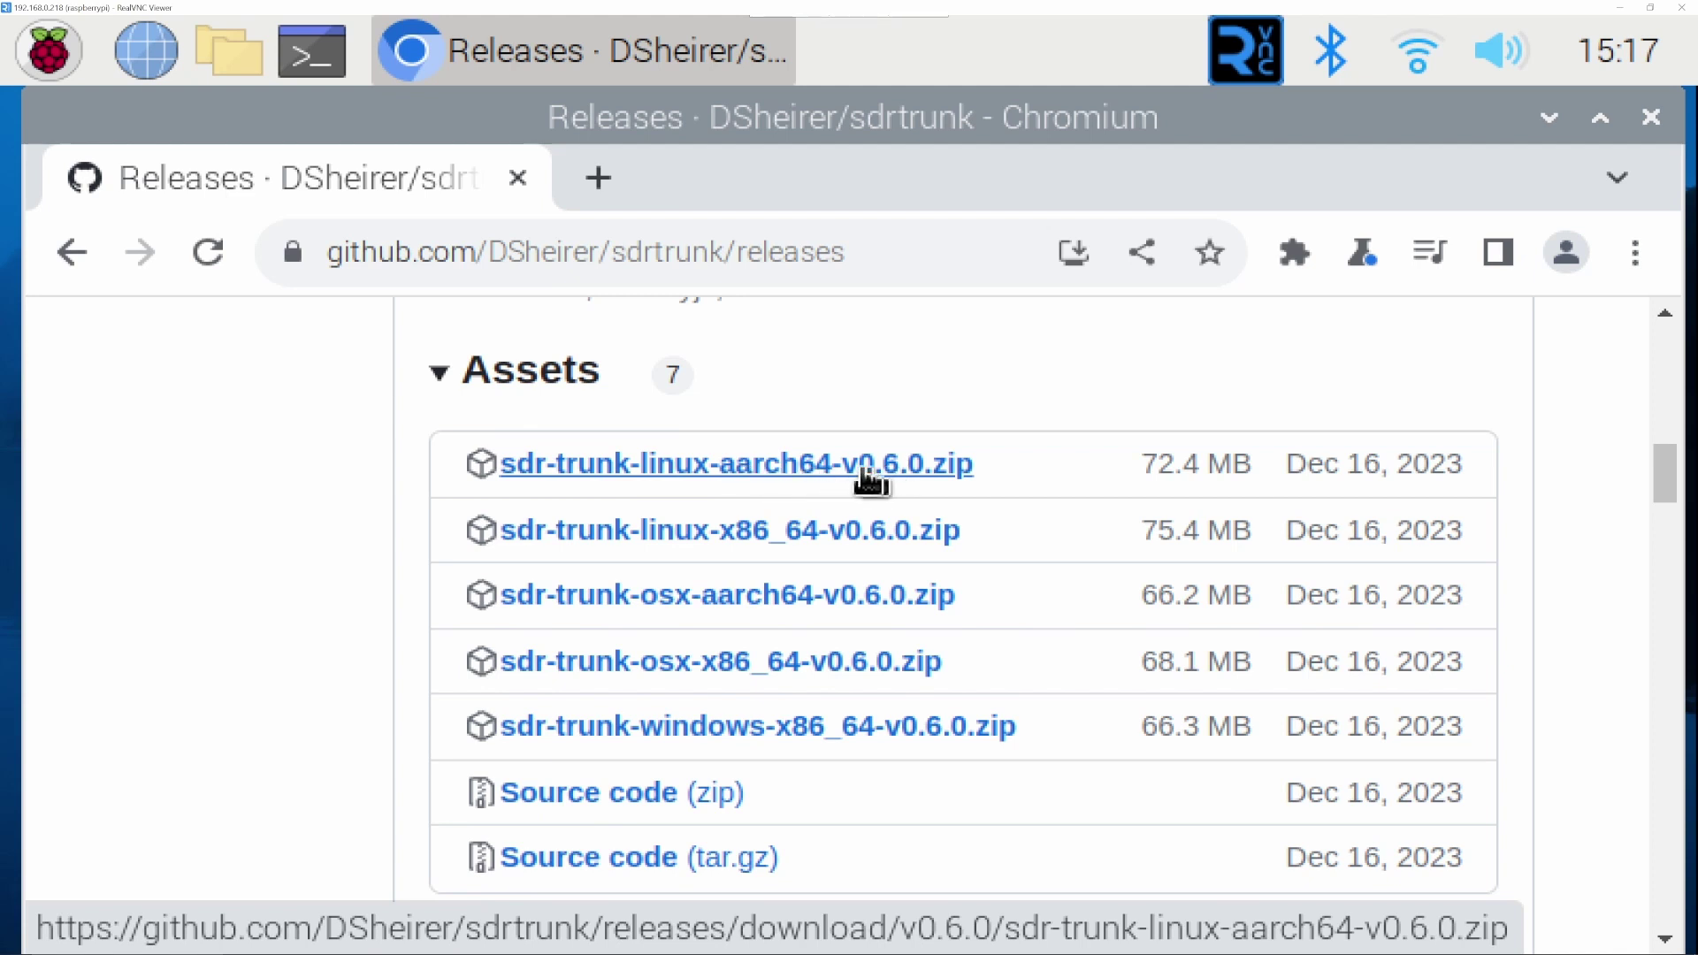
{"action": "left_click", "coordinate": [726, 482]}
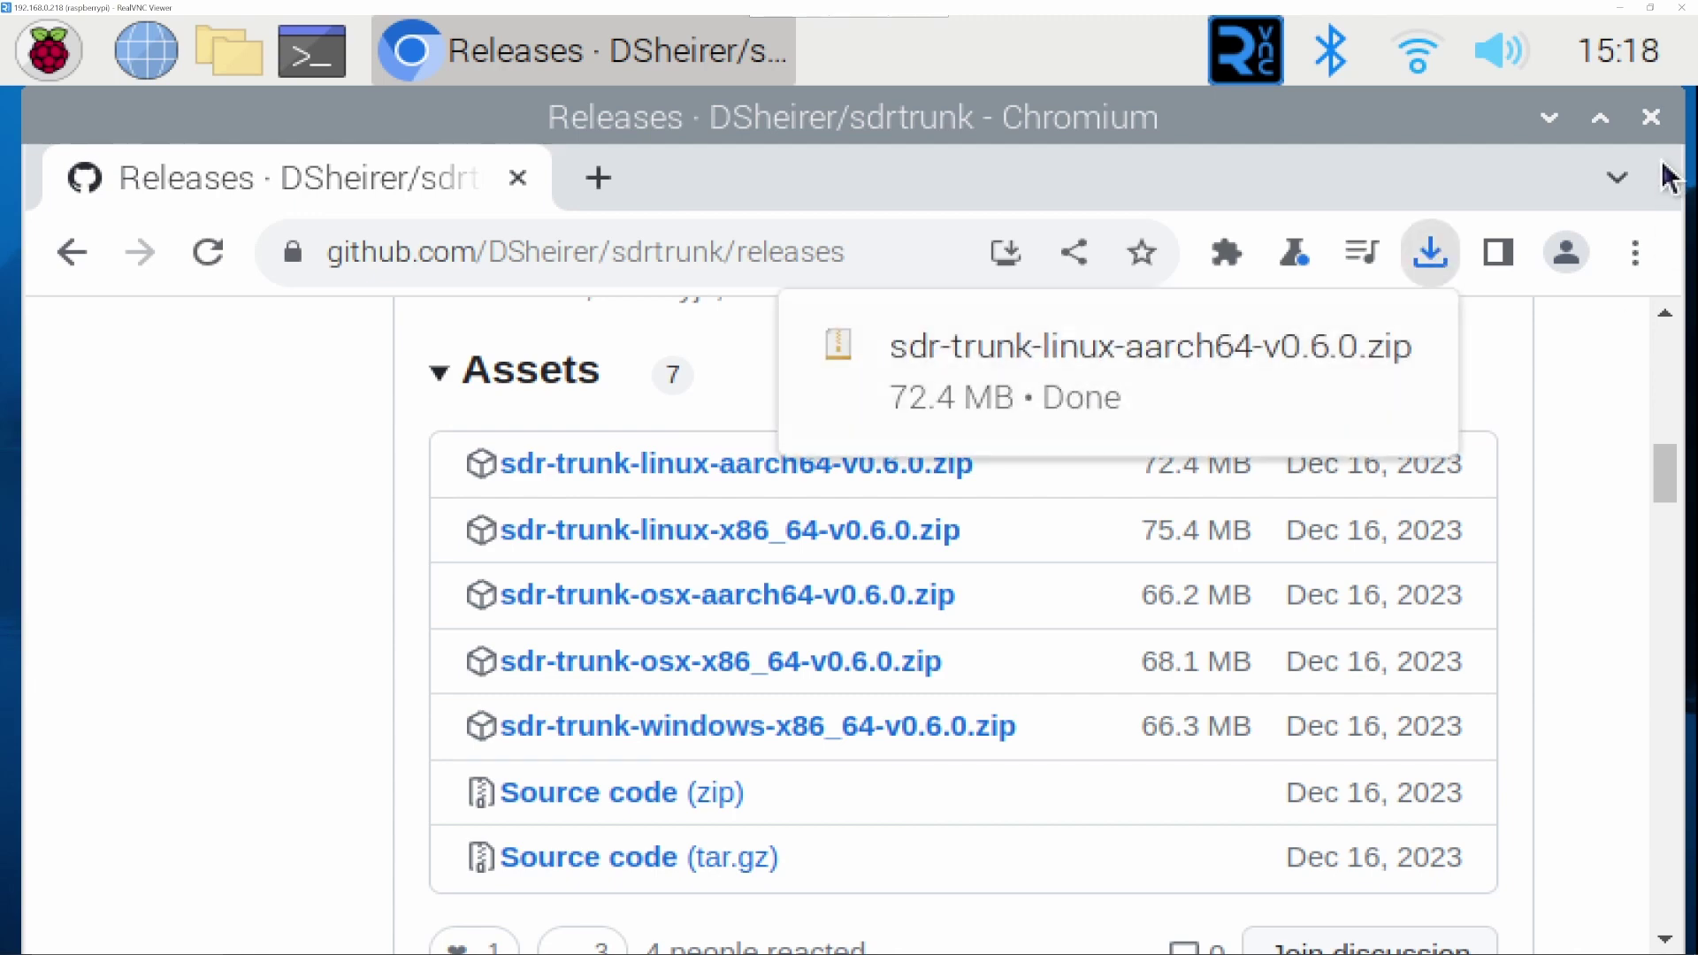
Close Chromium and refresh the package lists with sudo apt update.
{"action": "left_click", "coordinate": [1651, 120]}
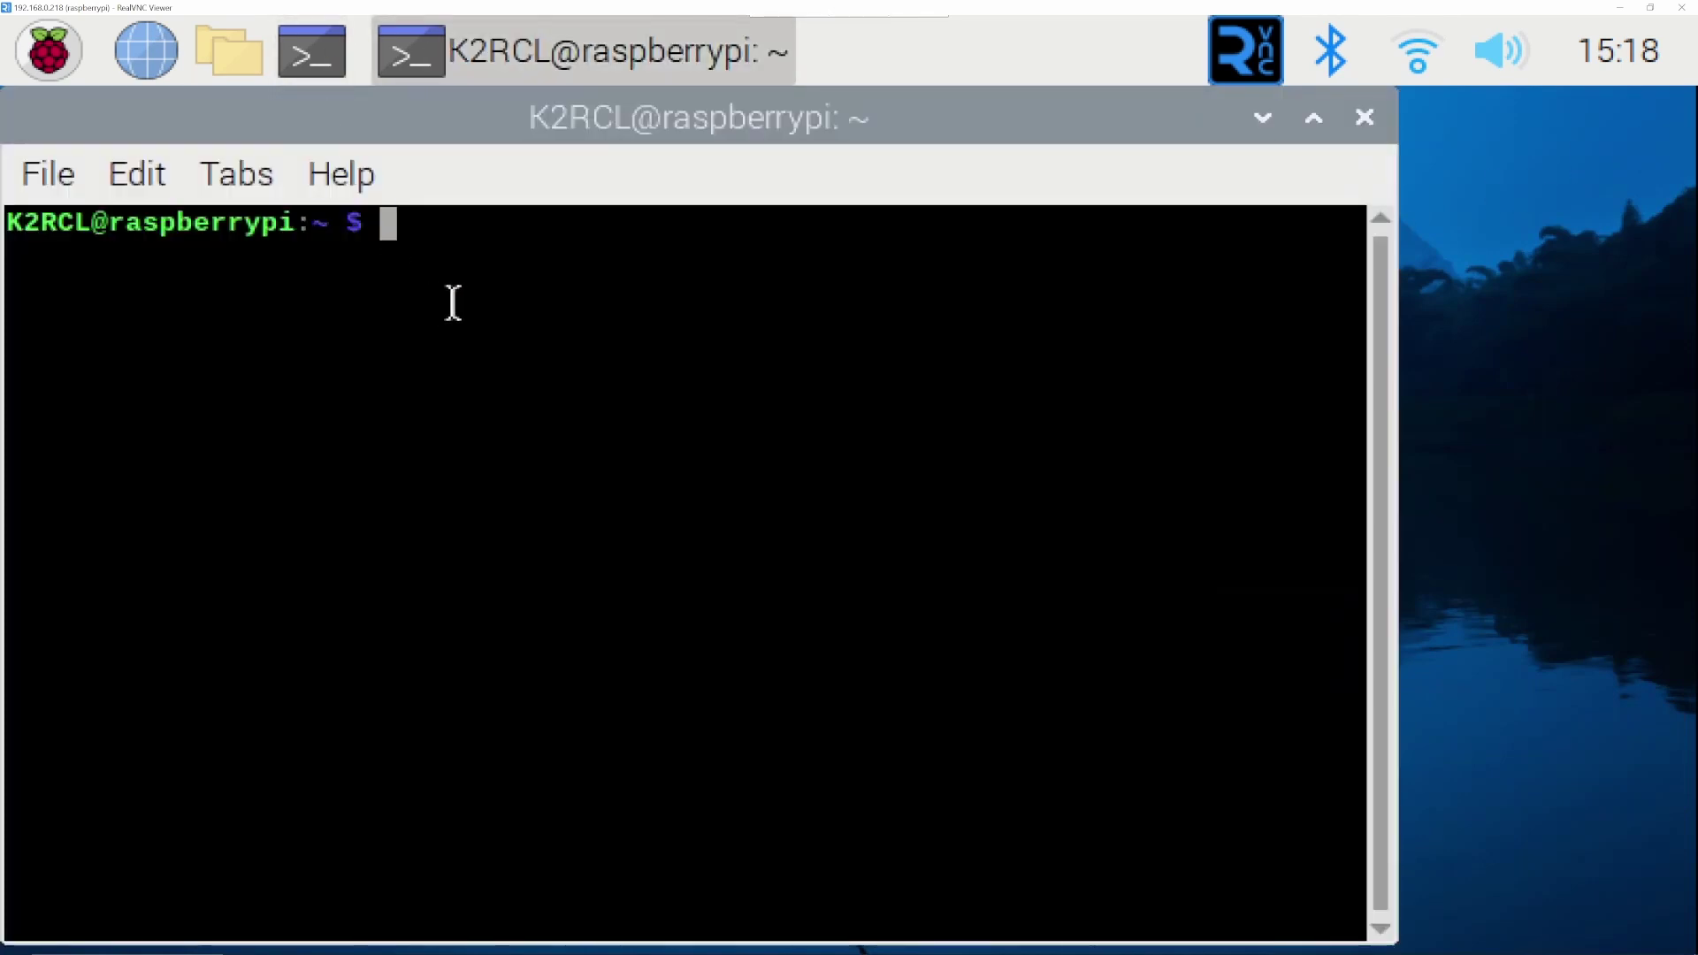
{"action": "type", "text": "sudo apt "}
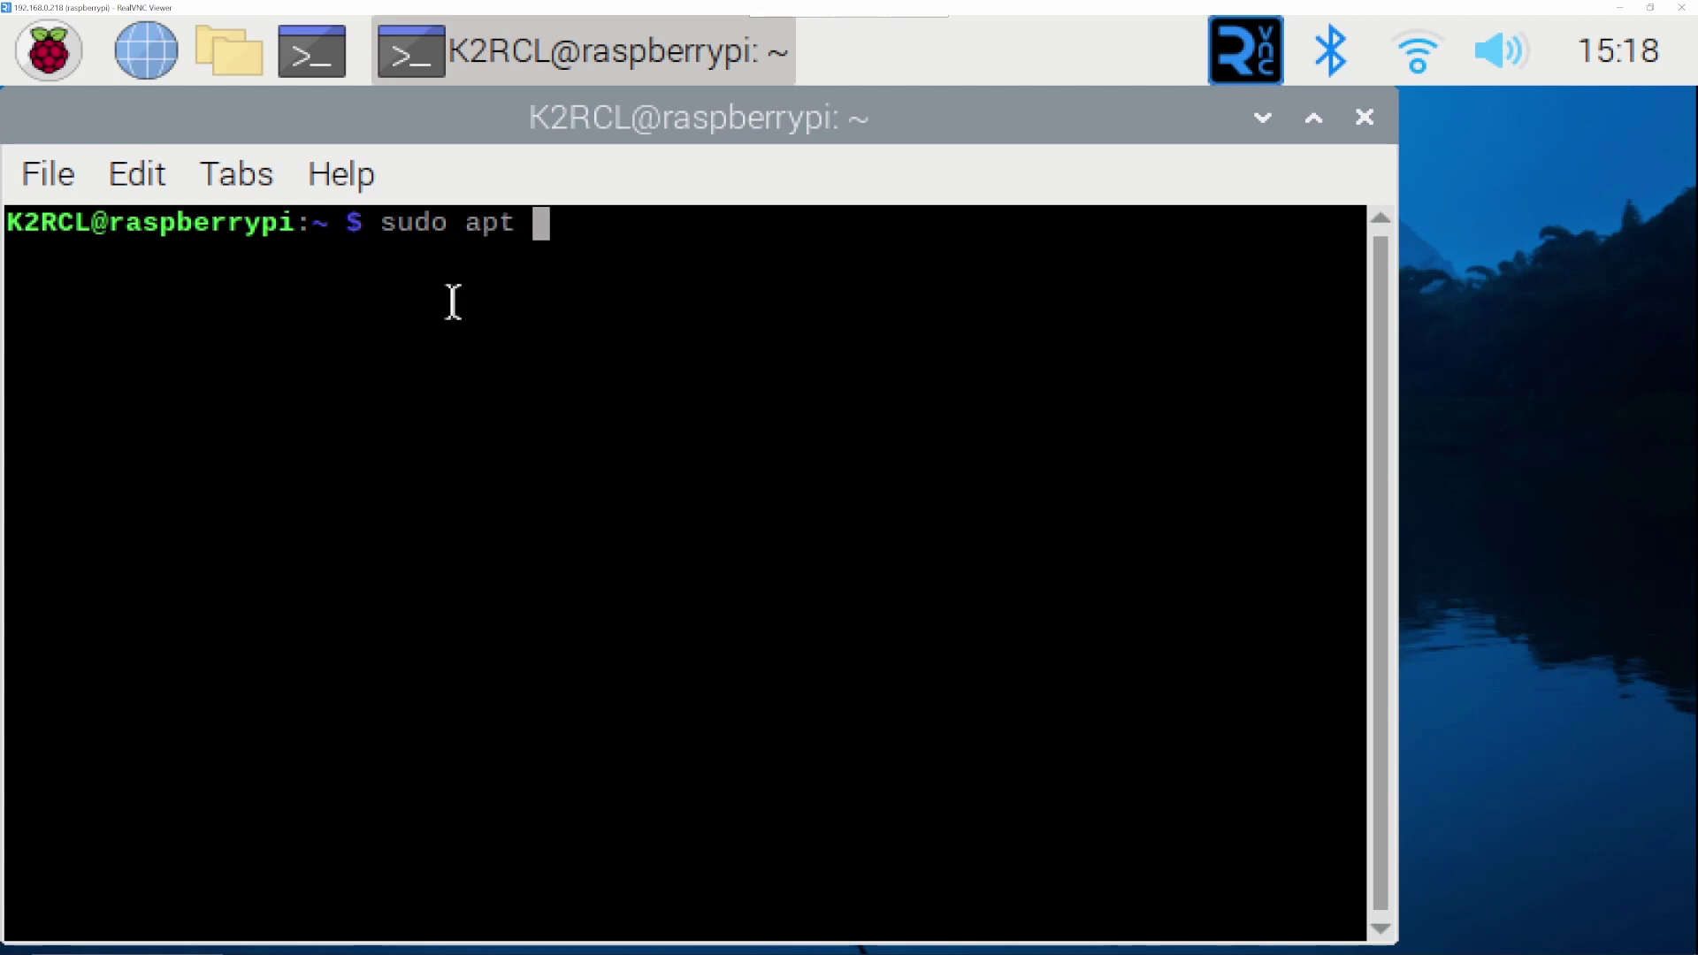
{"action": "type", "text": "update"}
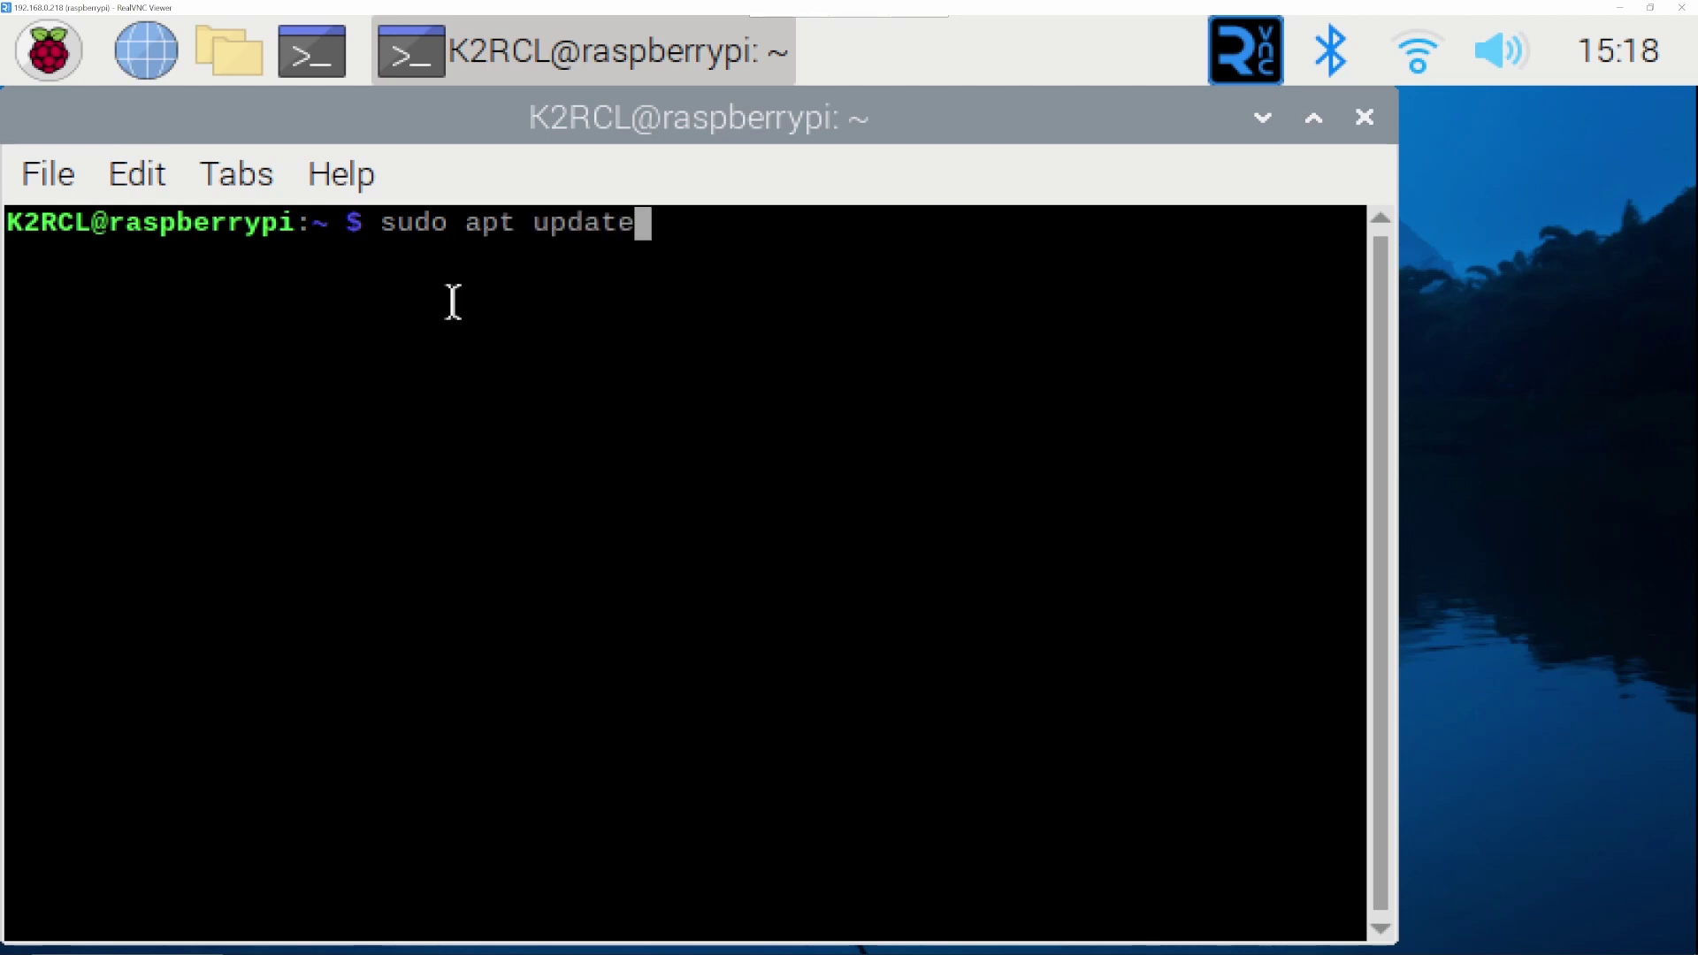
{"action": "key", "text": "Return"}
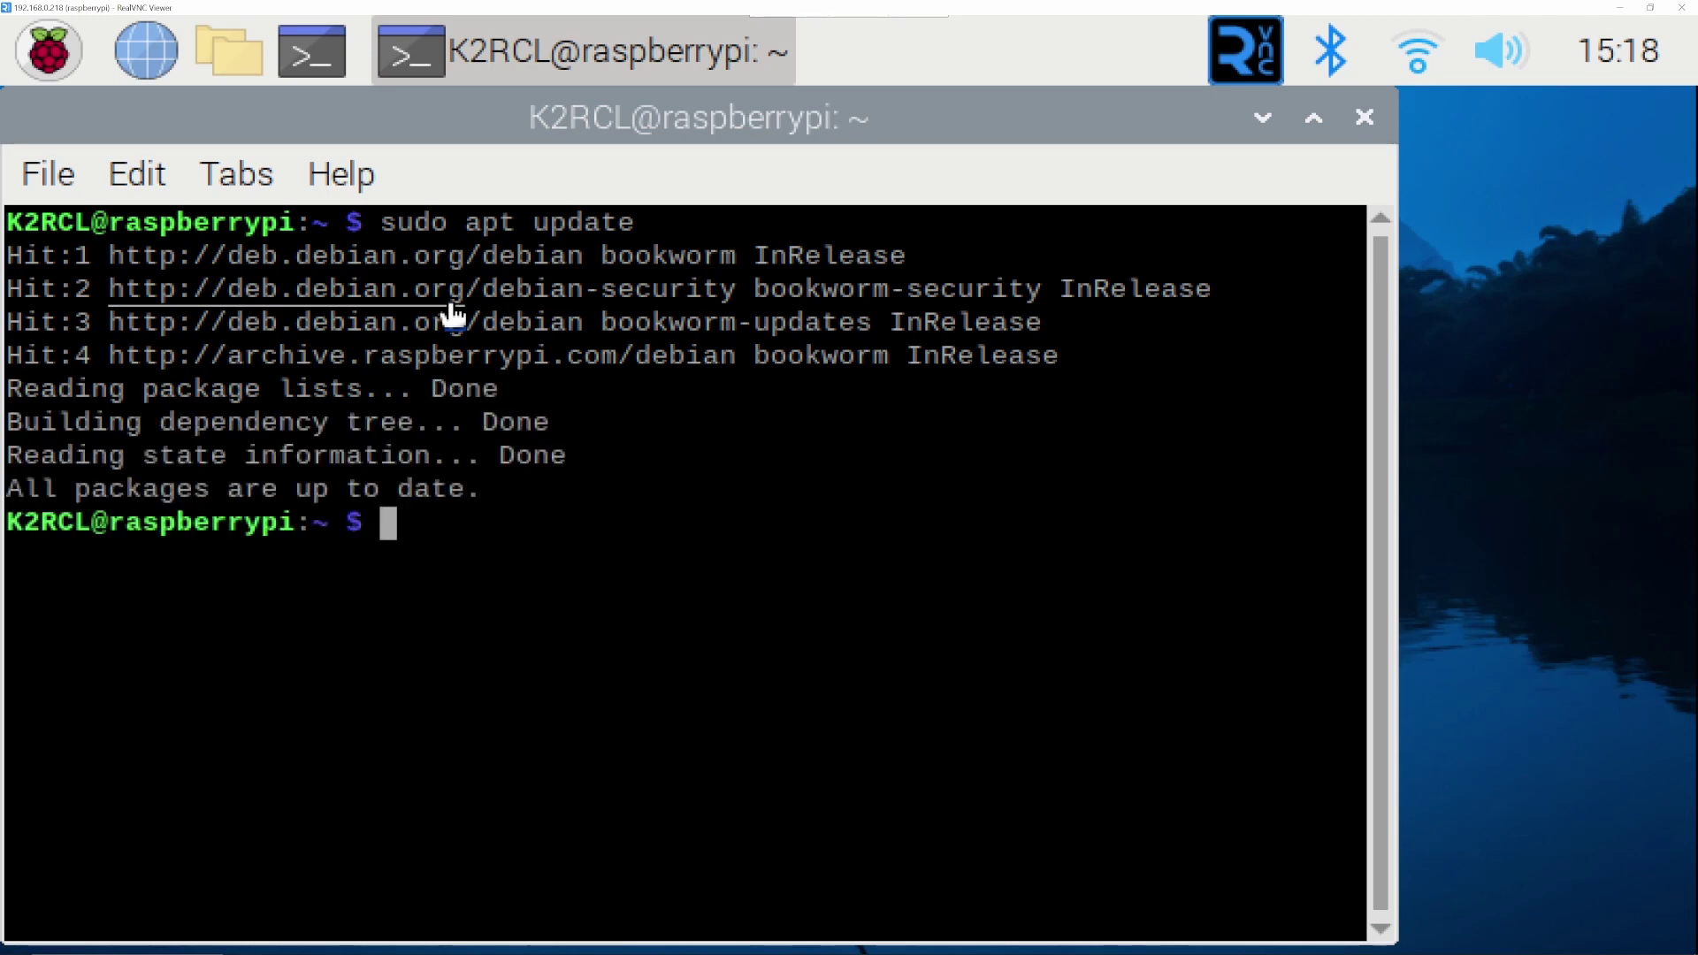
Upgrade the system packages with sudo apt upgrade, then close the terminal.
{"action": "type", "text": "sudo apt "}
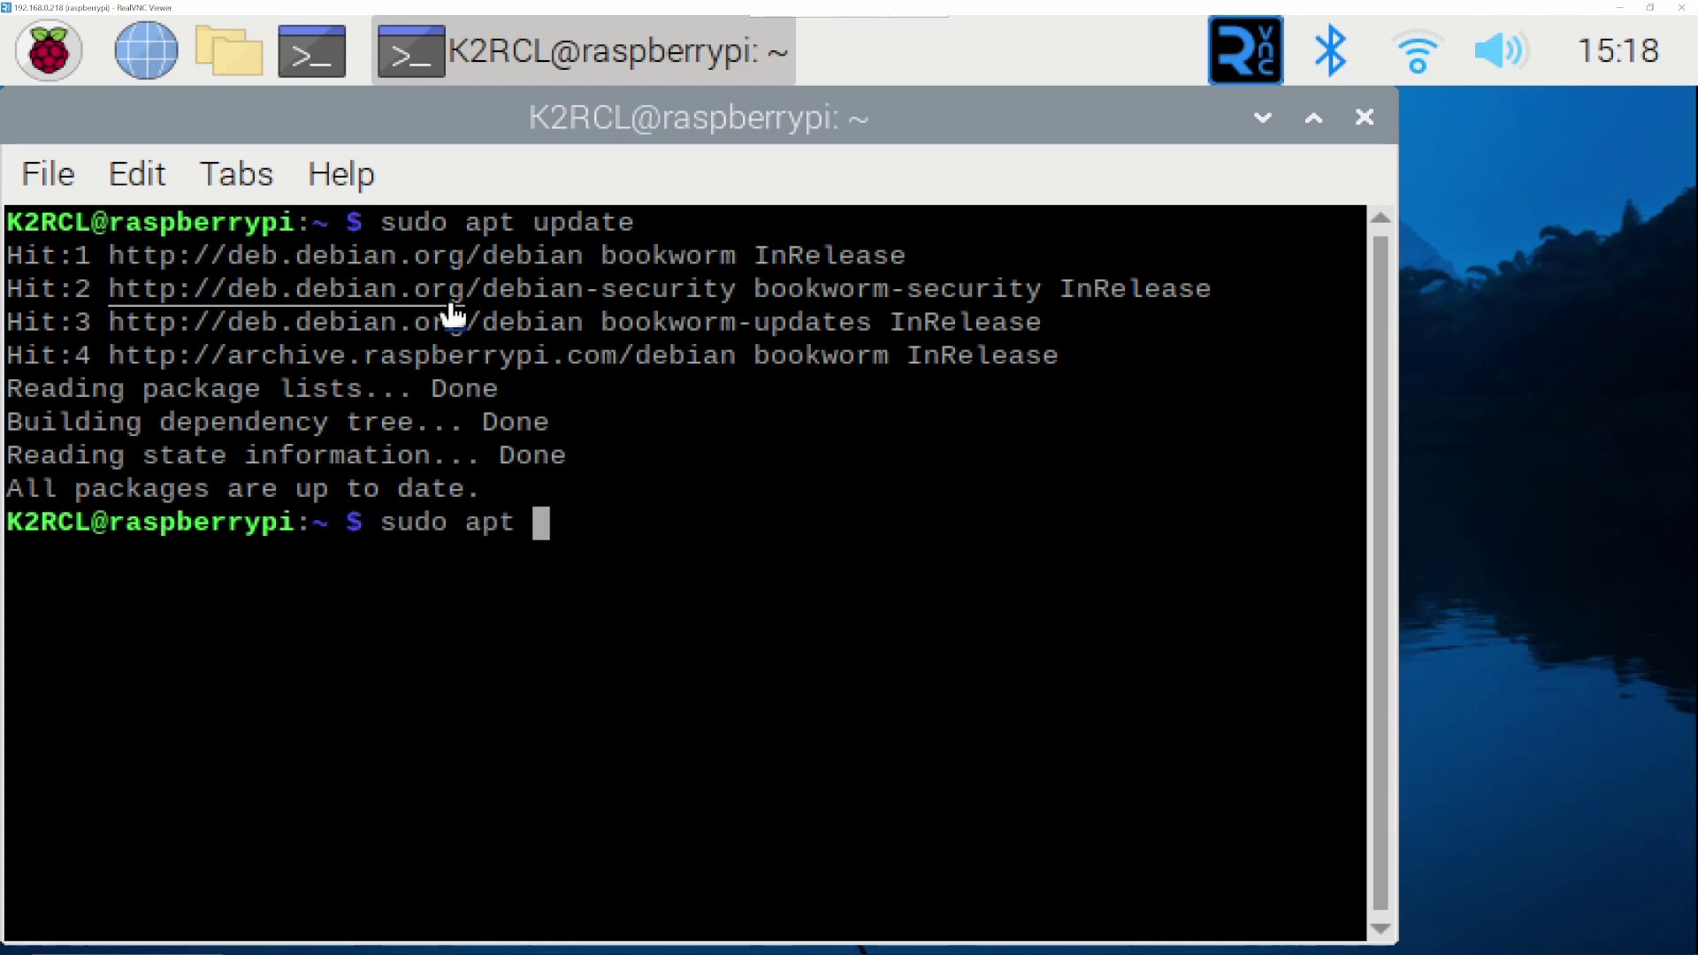
{"action": "type", "text": "upgrade"}
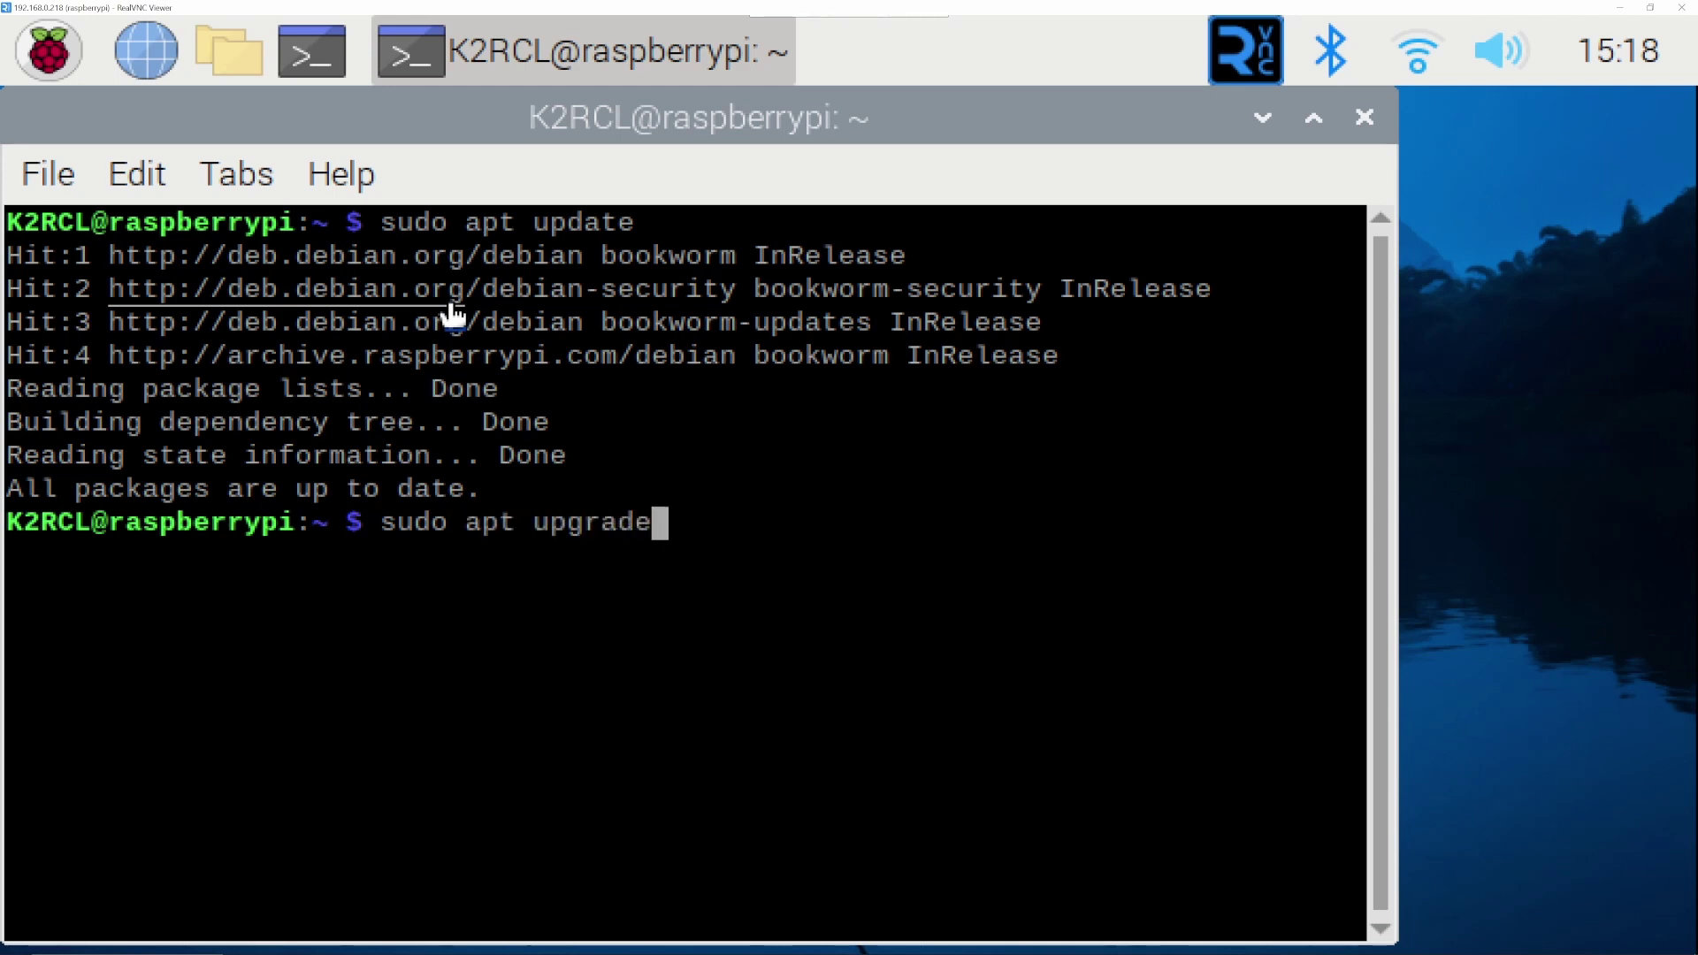
{"action": "key", "text": "Return"}
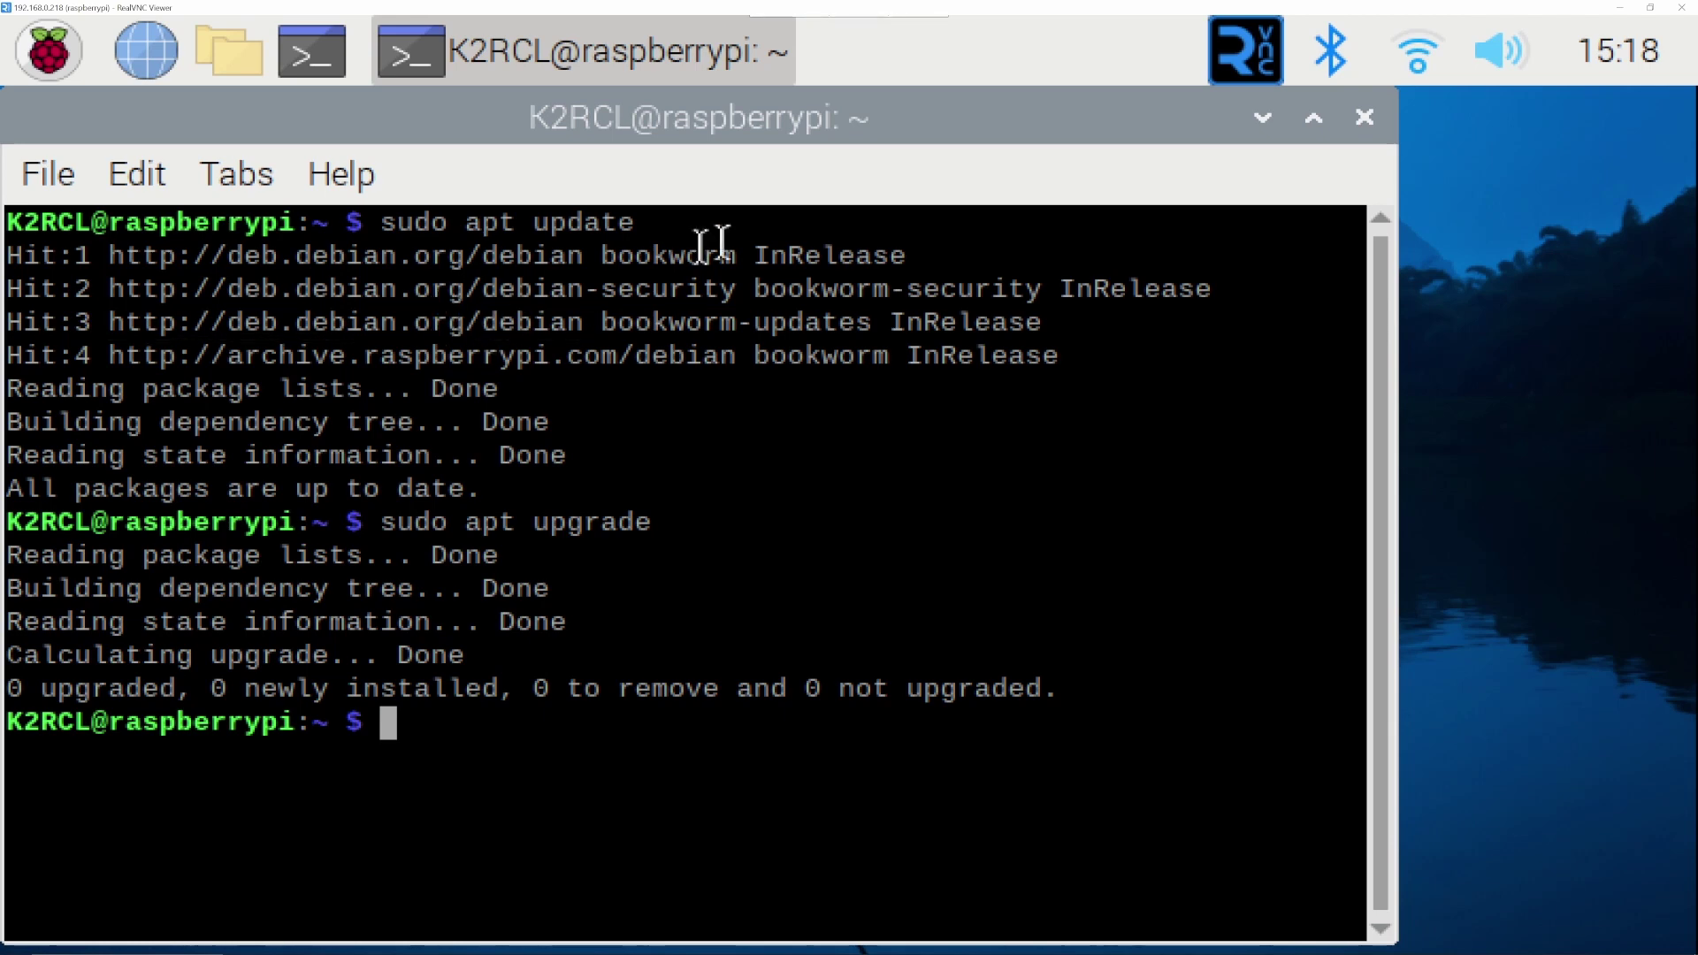
{"action": "left_click", "coordinate": [1365, 118]}
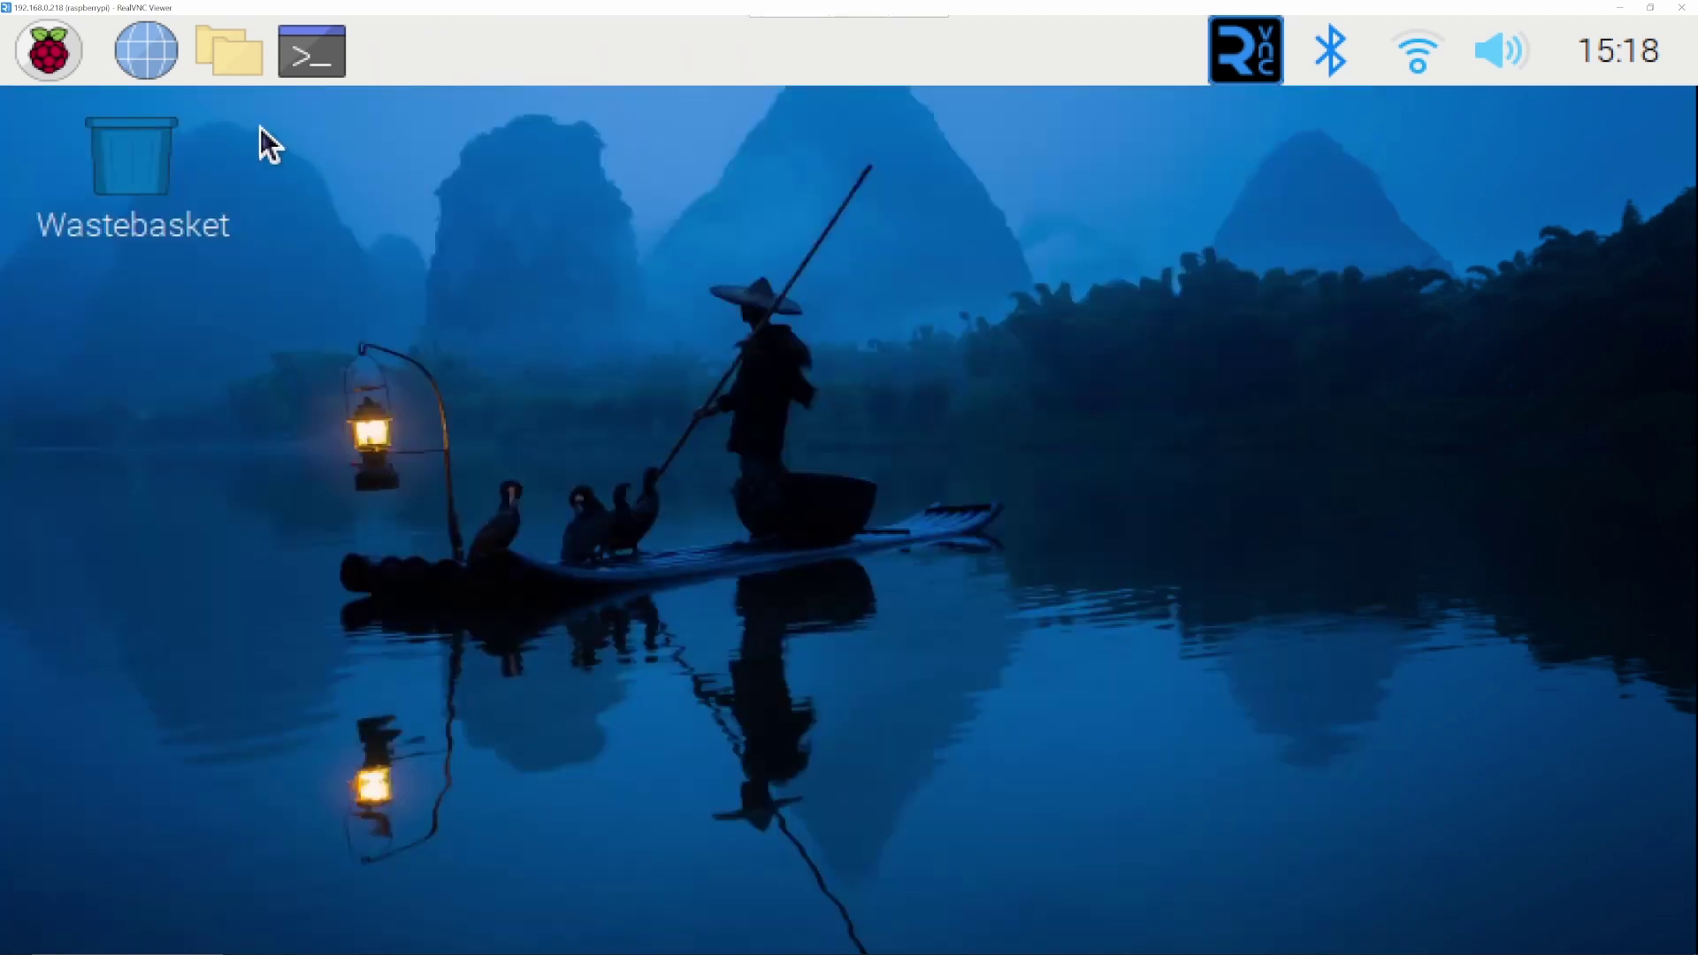
Extract the sdr-trunk zip in place inside the Downloads folder.
{"action": "left_click", "coordinate": [244, 66]}
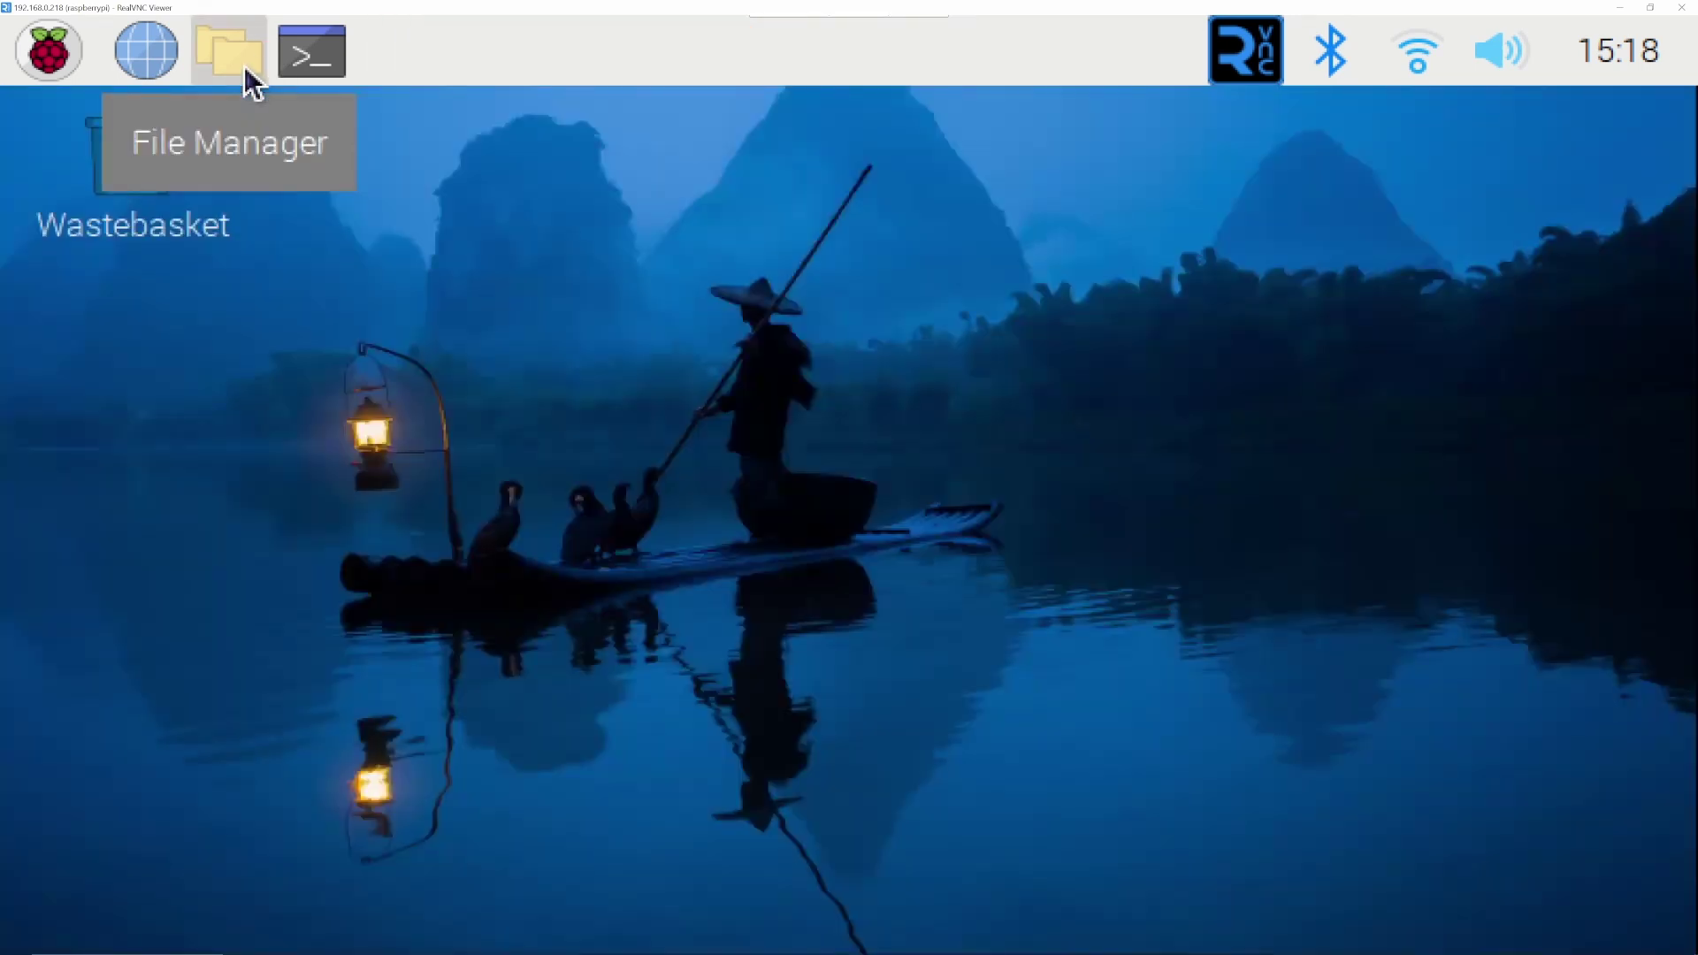
{"action": "left_click", "coordinate": [244, 66]}
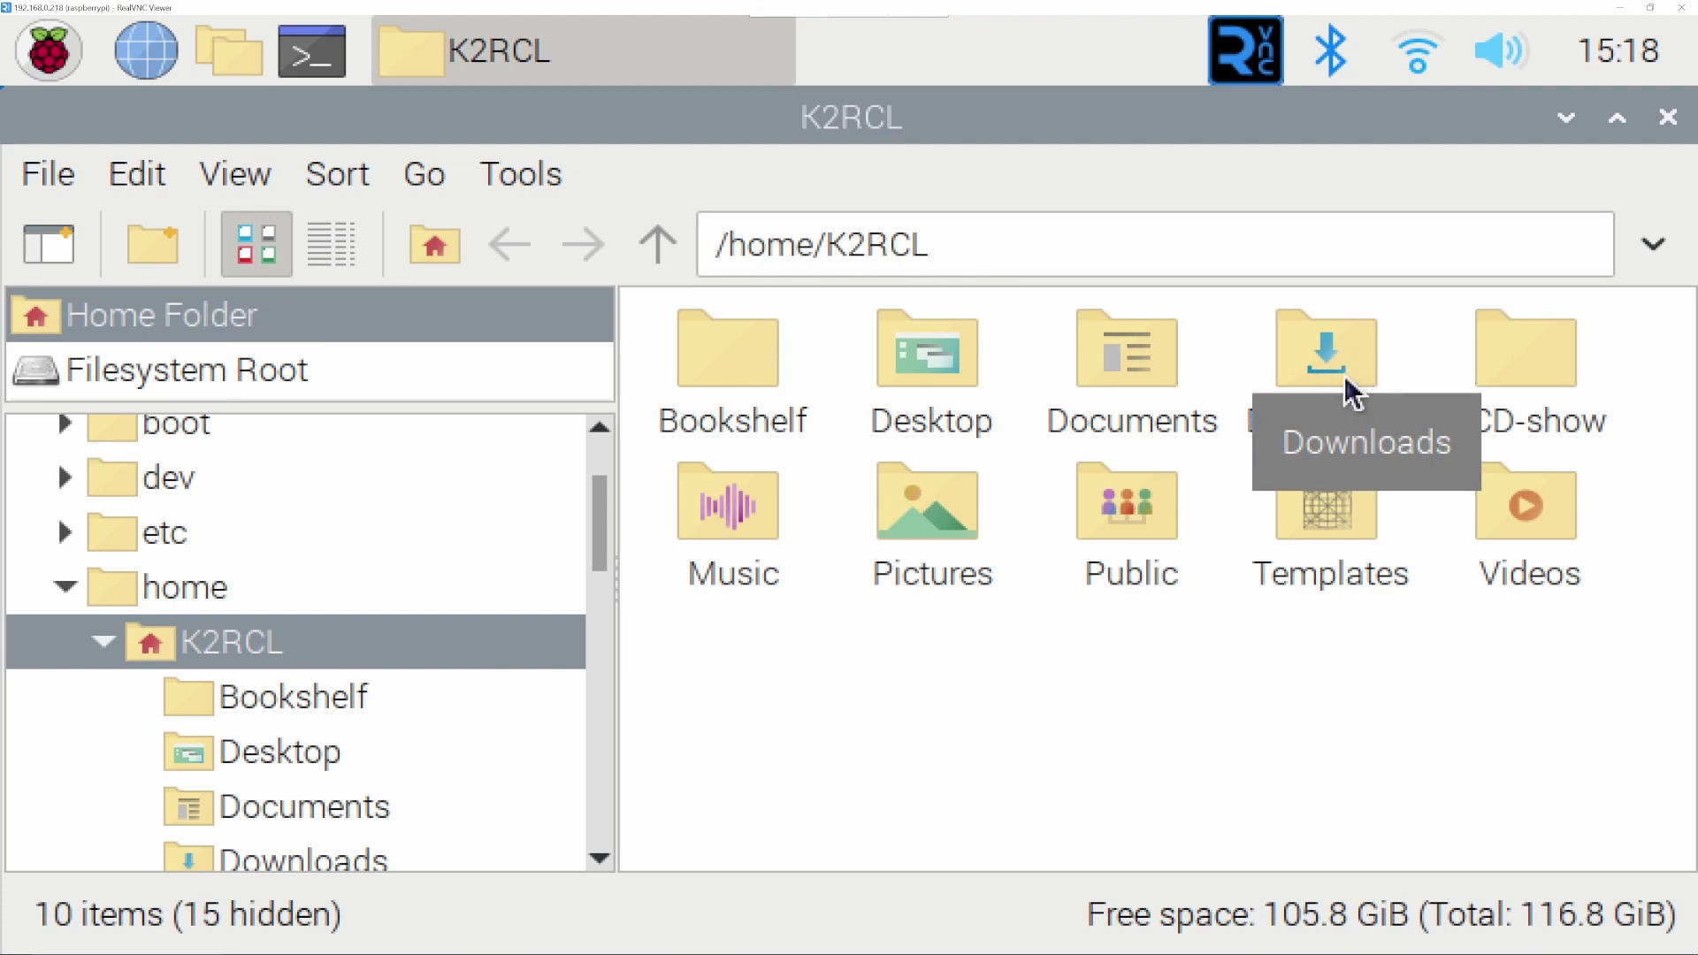
{"action": "double_click", "coordinate": [1371, 338]}
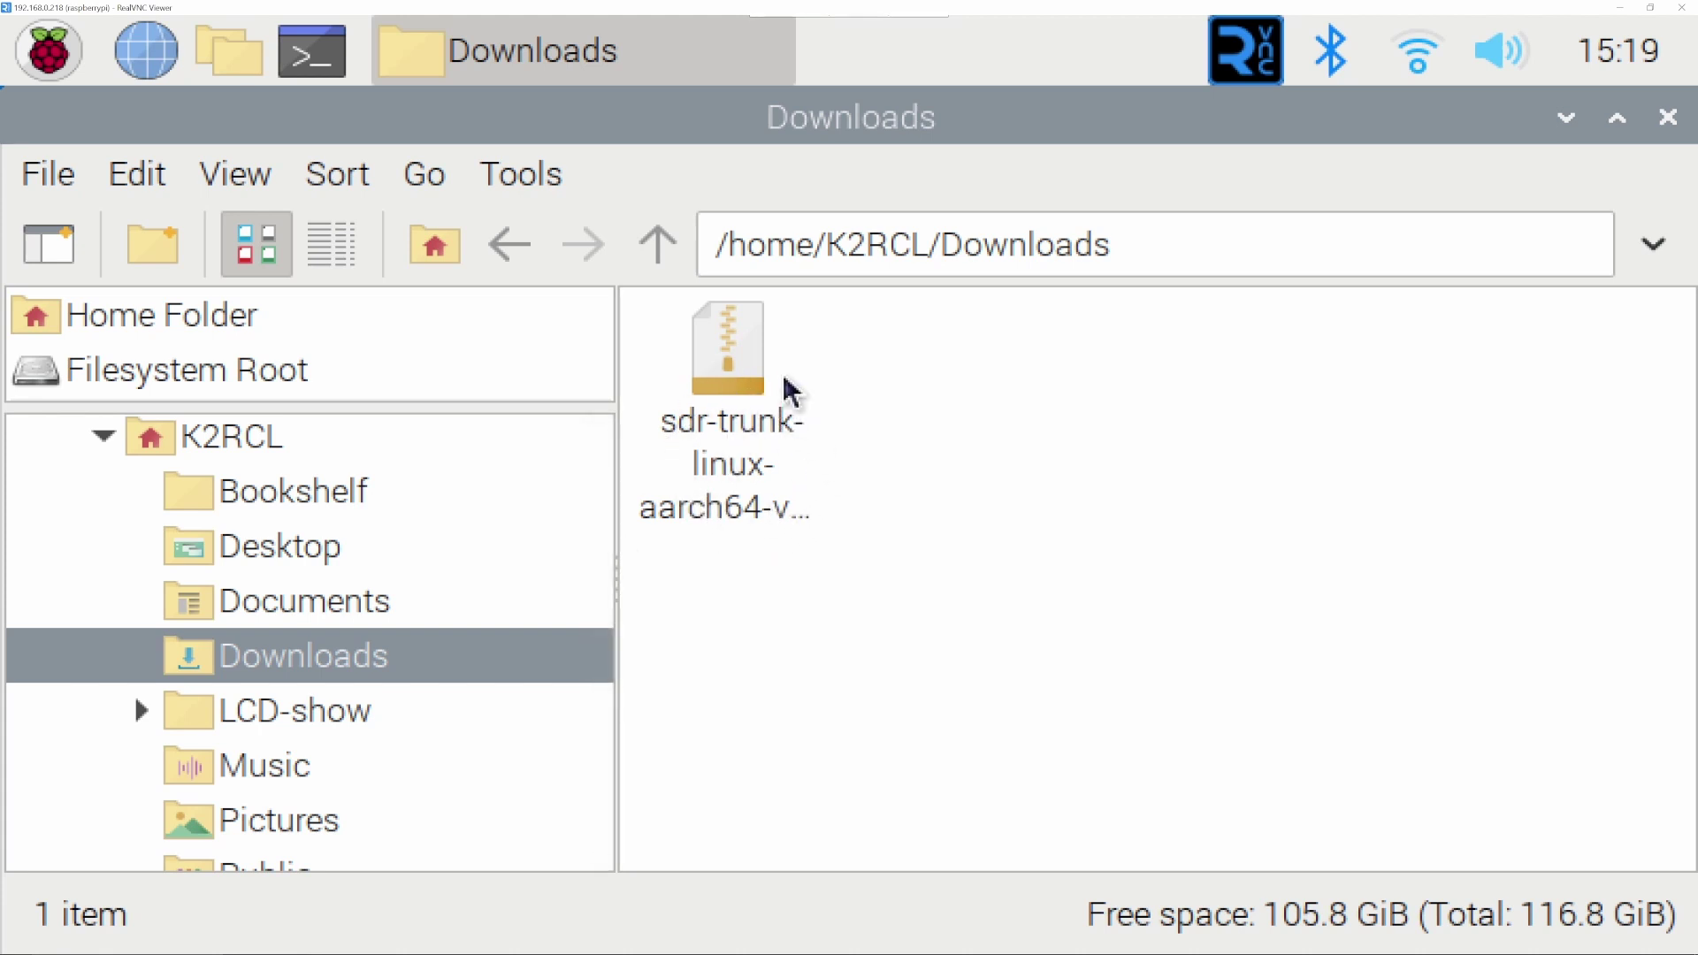
{"action": "right_click", "coordinate": [723, 361]}
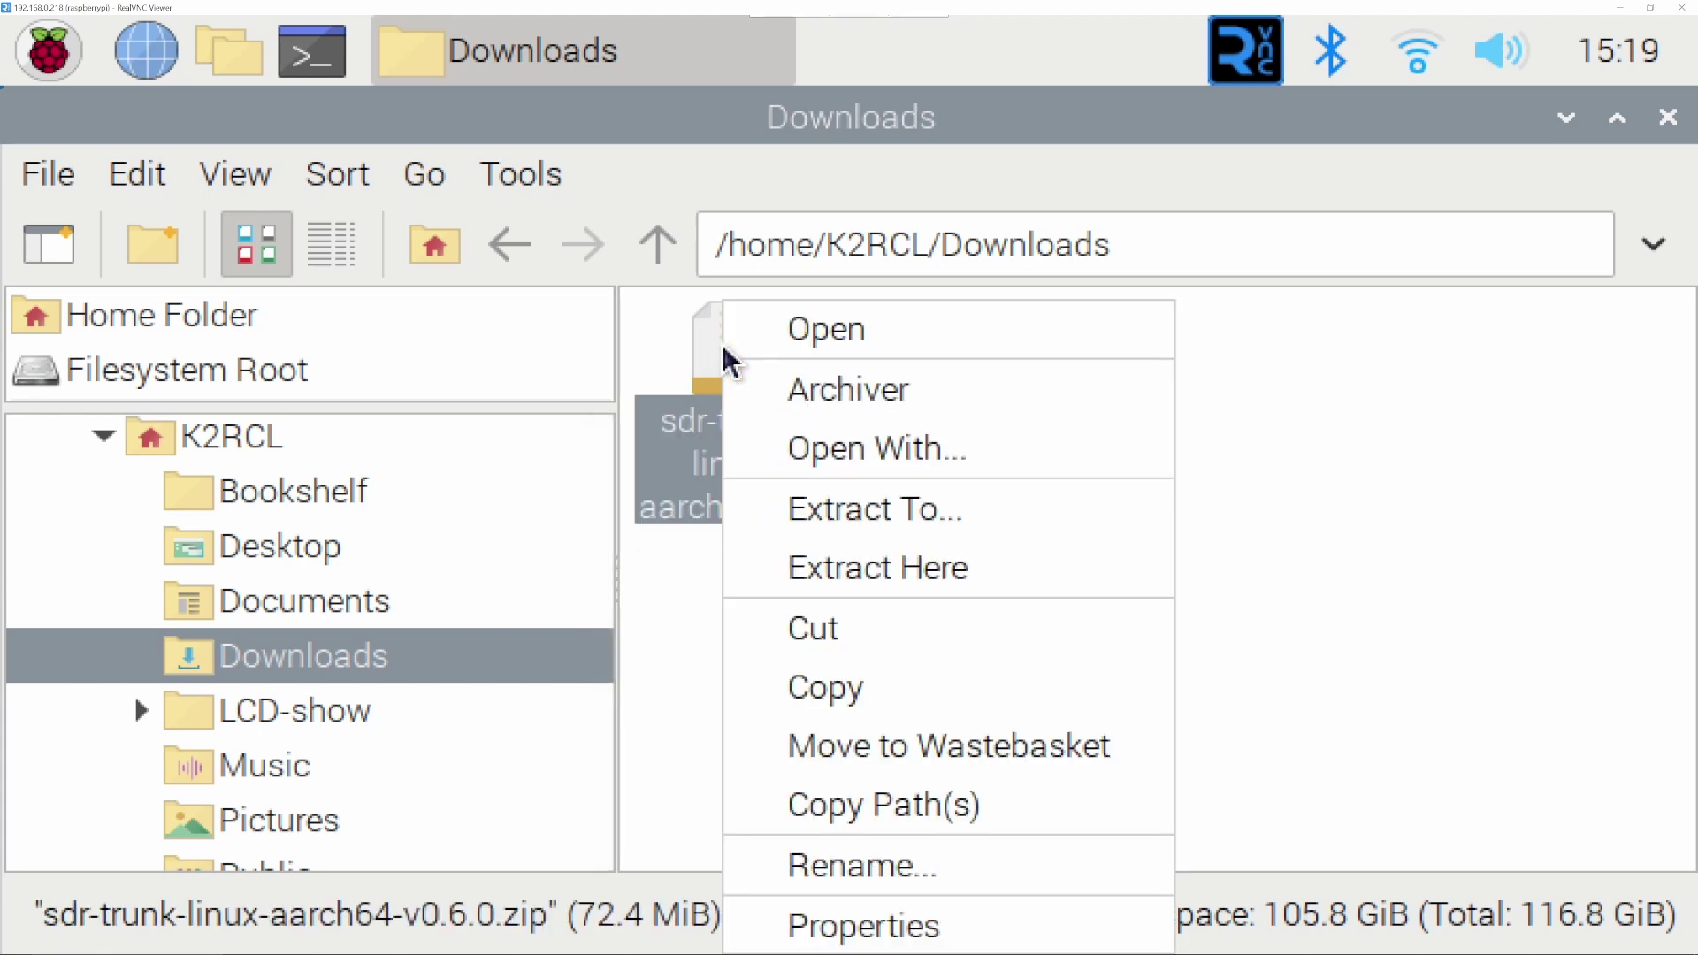
{"action": "left_click", "coordinate": [863, 584]}
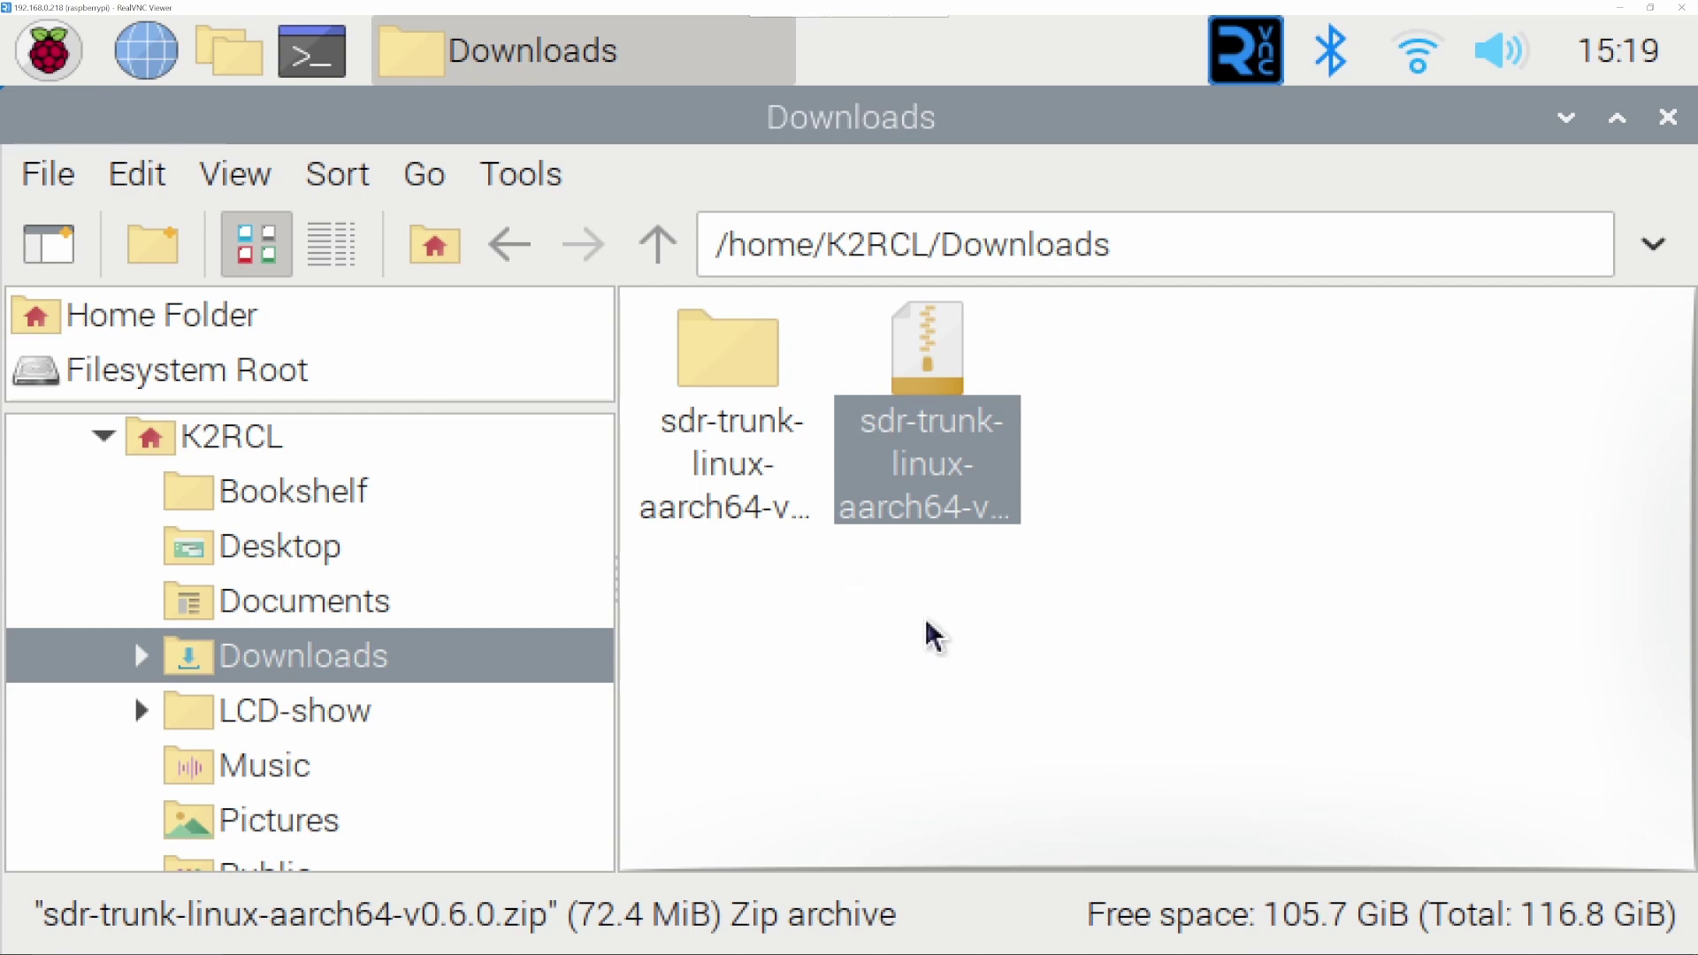
Browse into the extracted sdr-trunk-linux-aarch64-v0.6.0 bin folder, then close the file manager.
{"action": "double_click", "coordinate": [747, 376]}
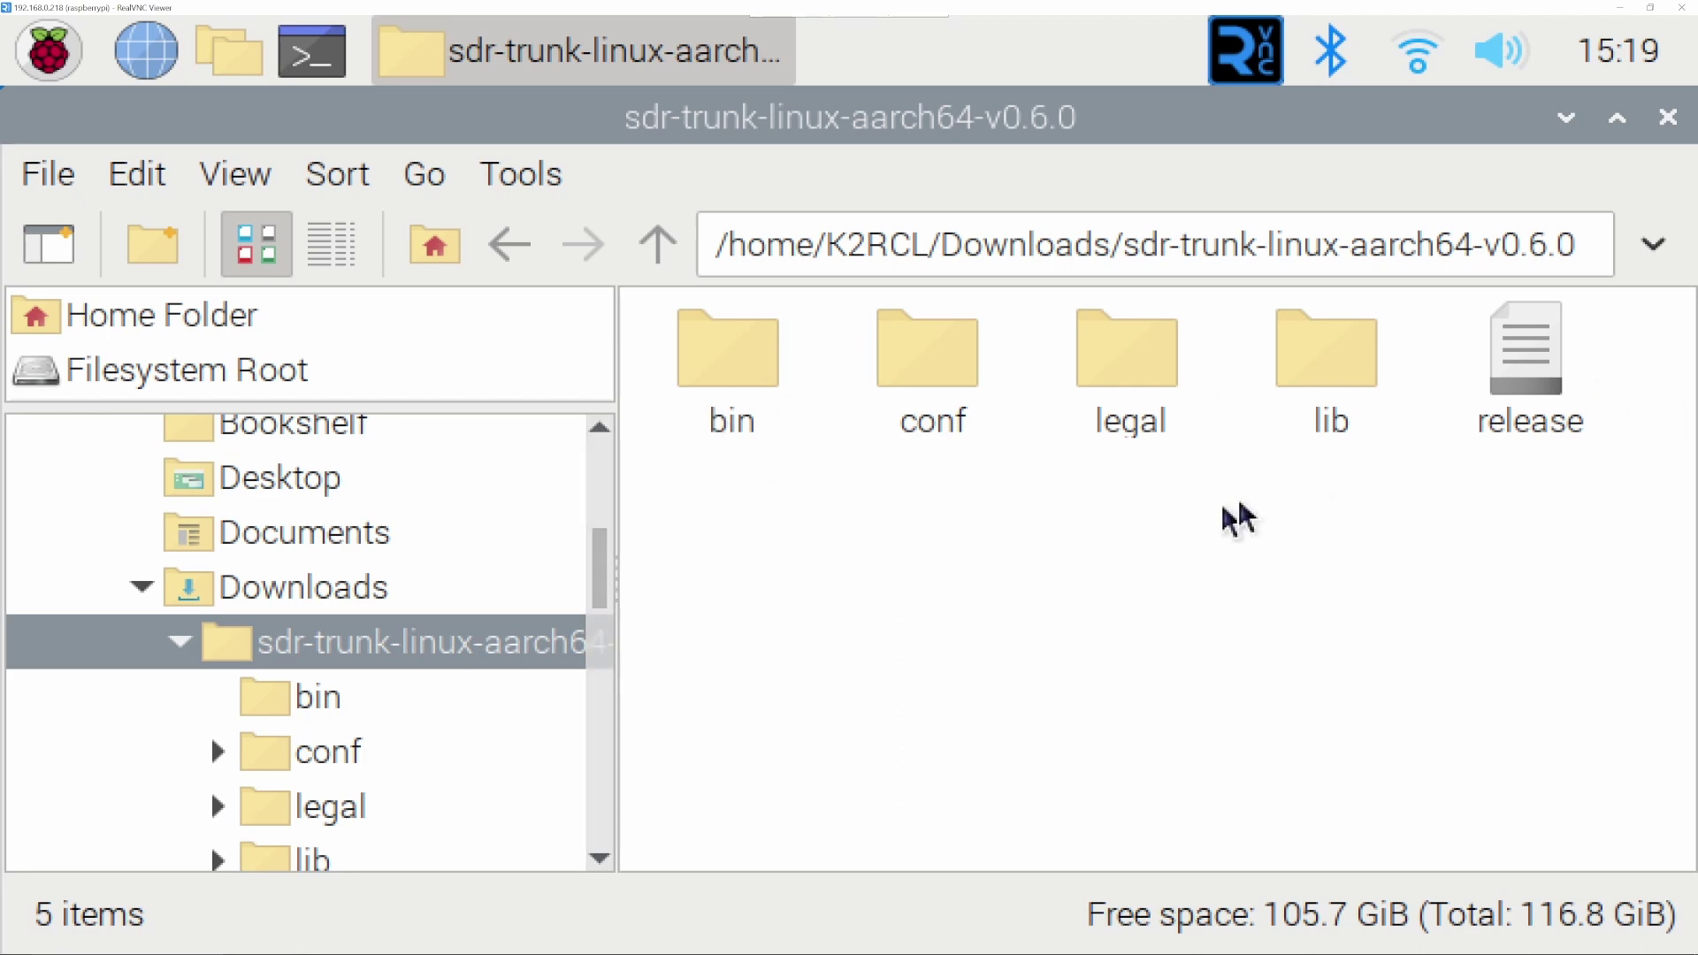
{"action": "left_click", "coordinate": [743, 376]}
{"action": "double_click", "coordinate": [743, 376]}
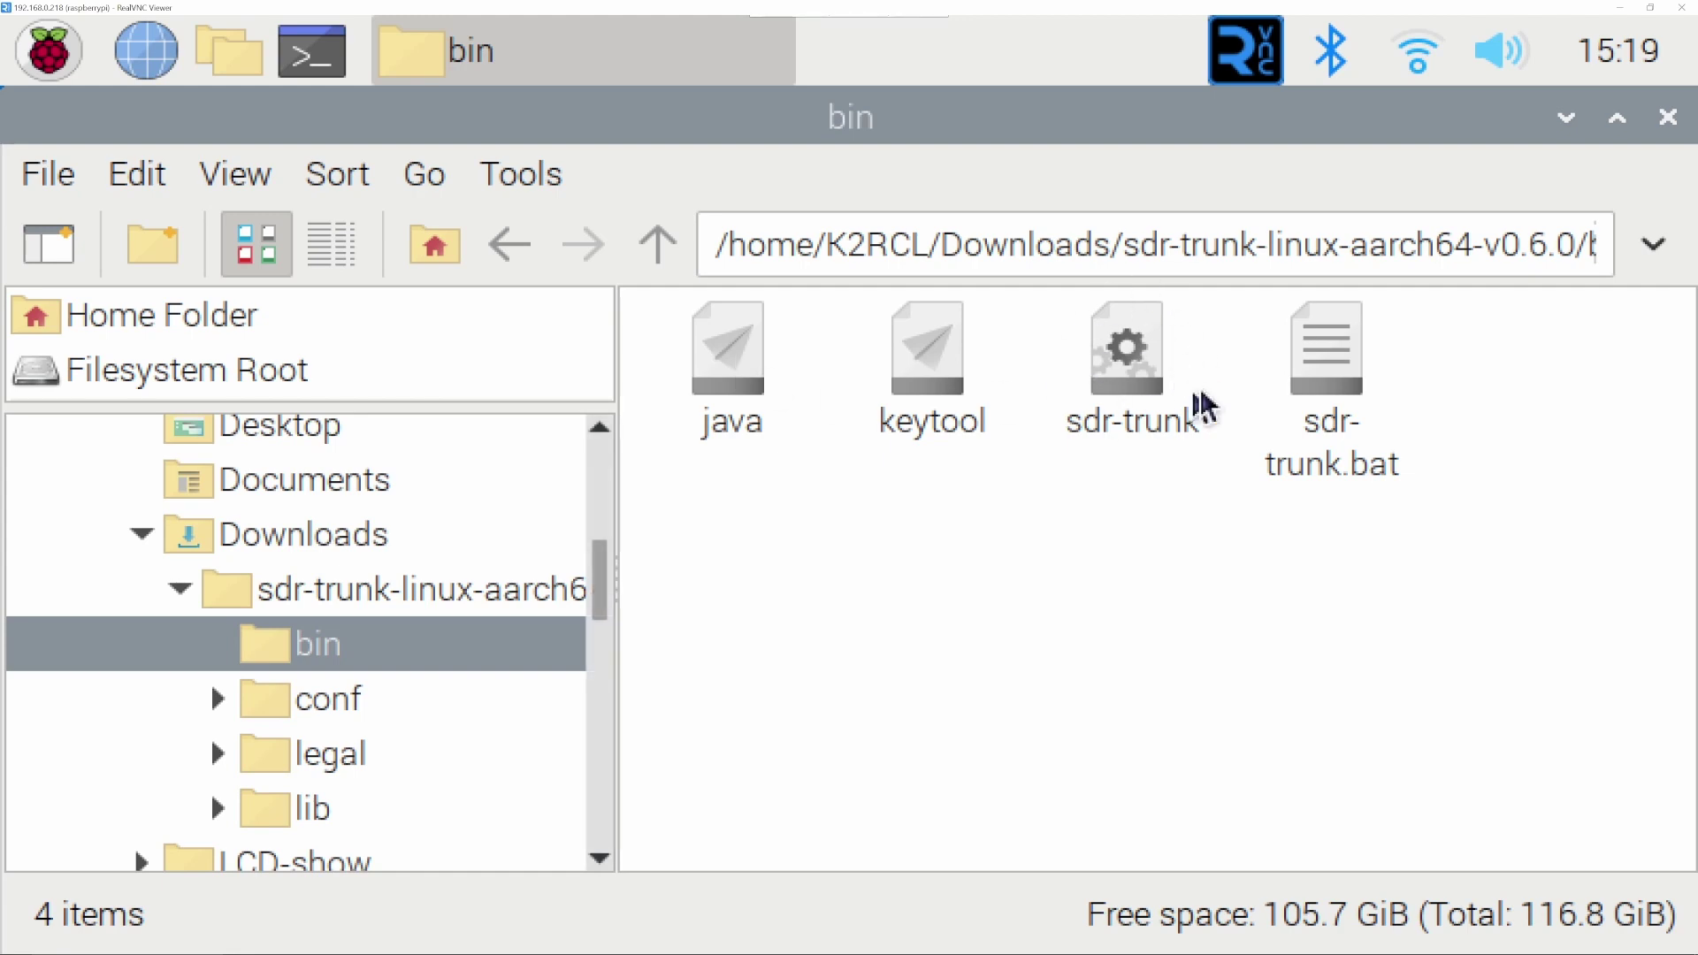
{"action": "left_click", "coordinate": [1669, 118]}
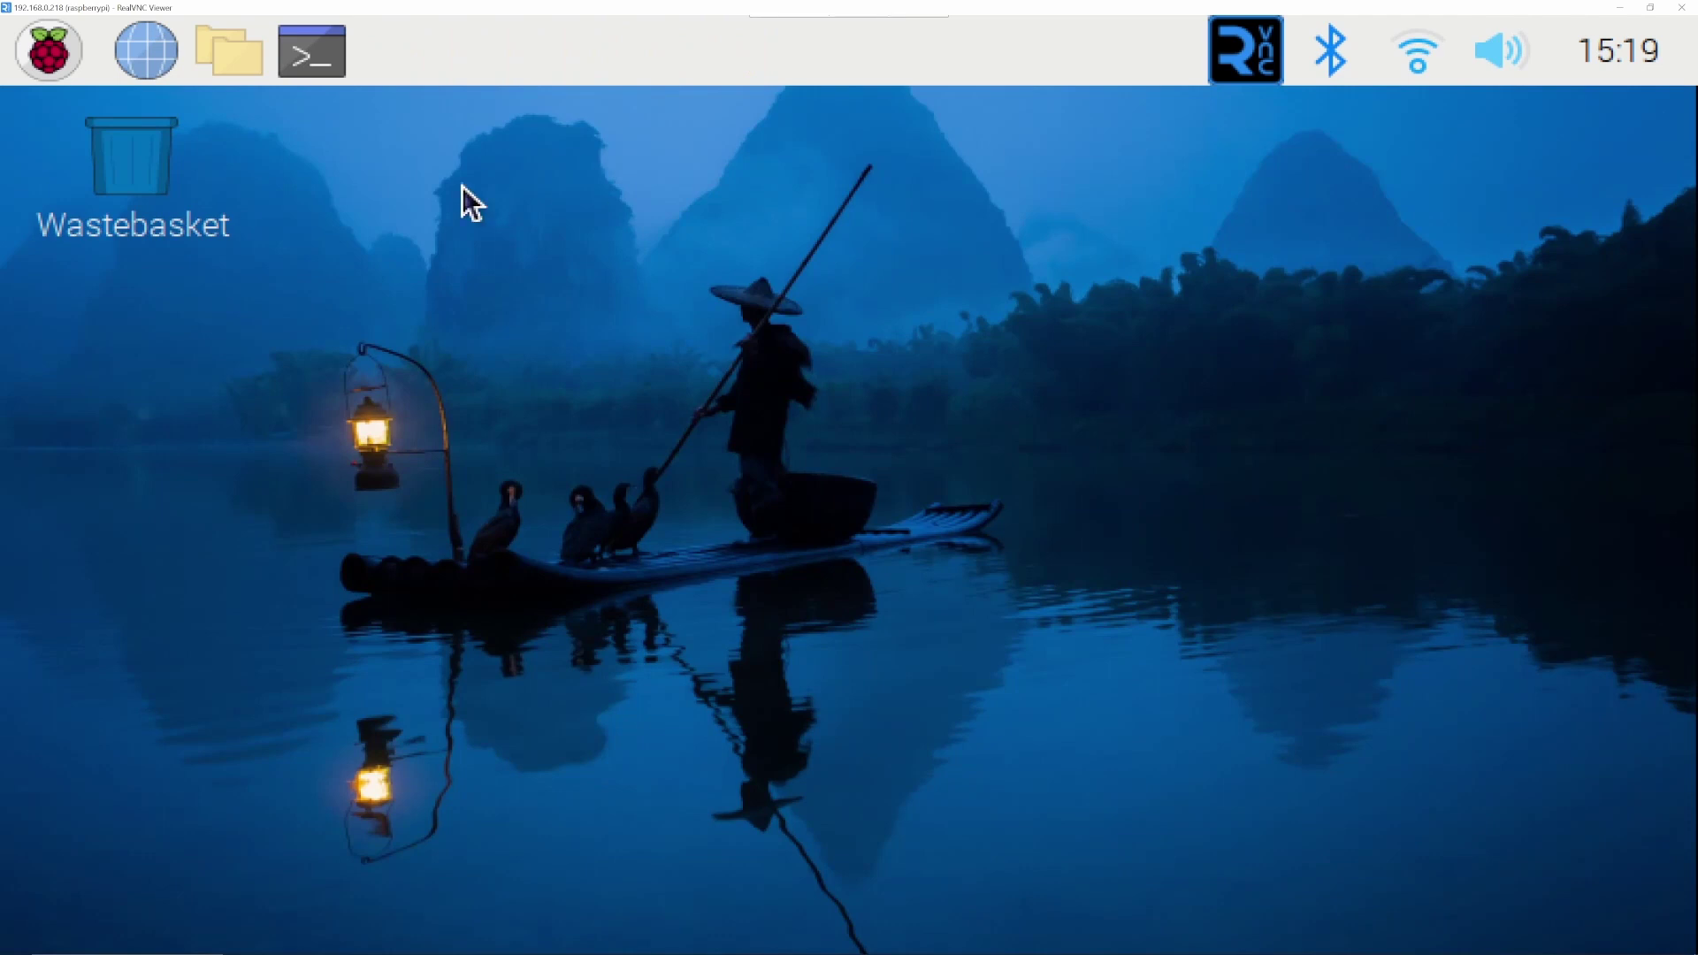
Open Preferences > Main Menu Editor and start a New Item launcher.
{"action": "left_click", "coordinate": [57, 53]}
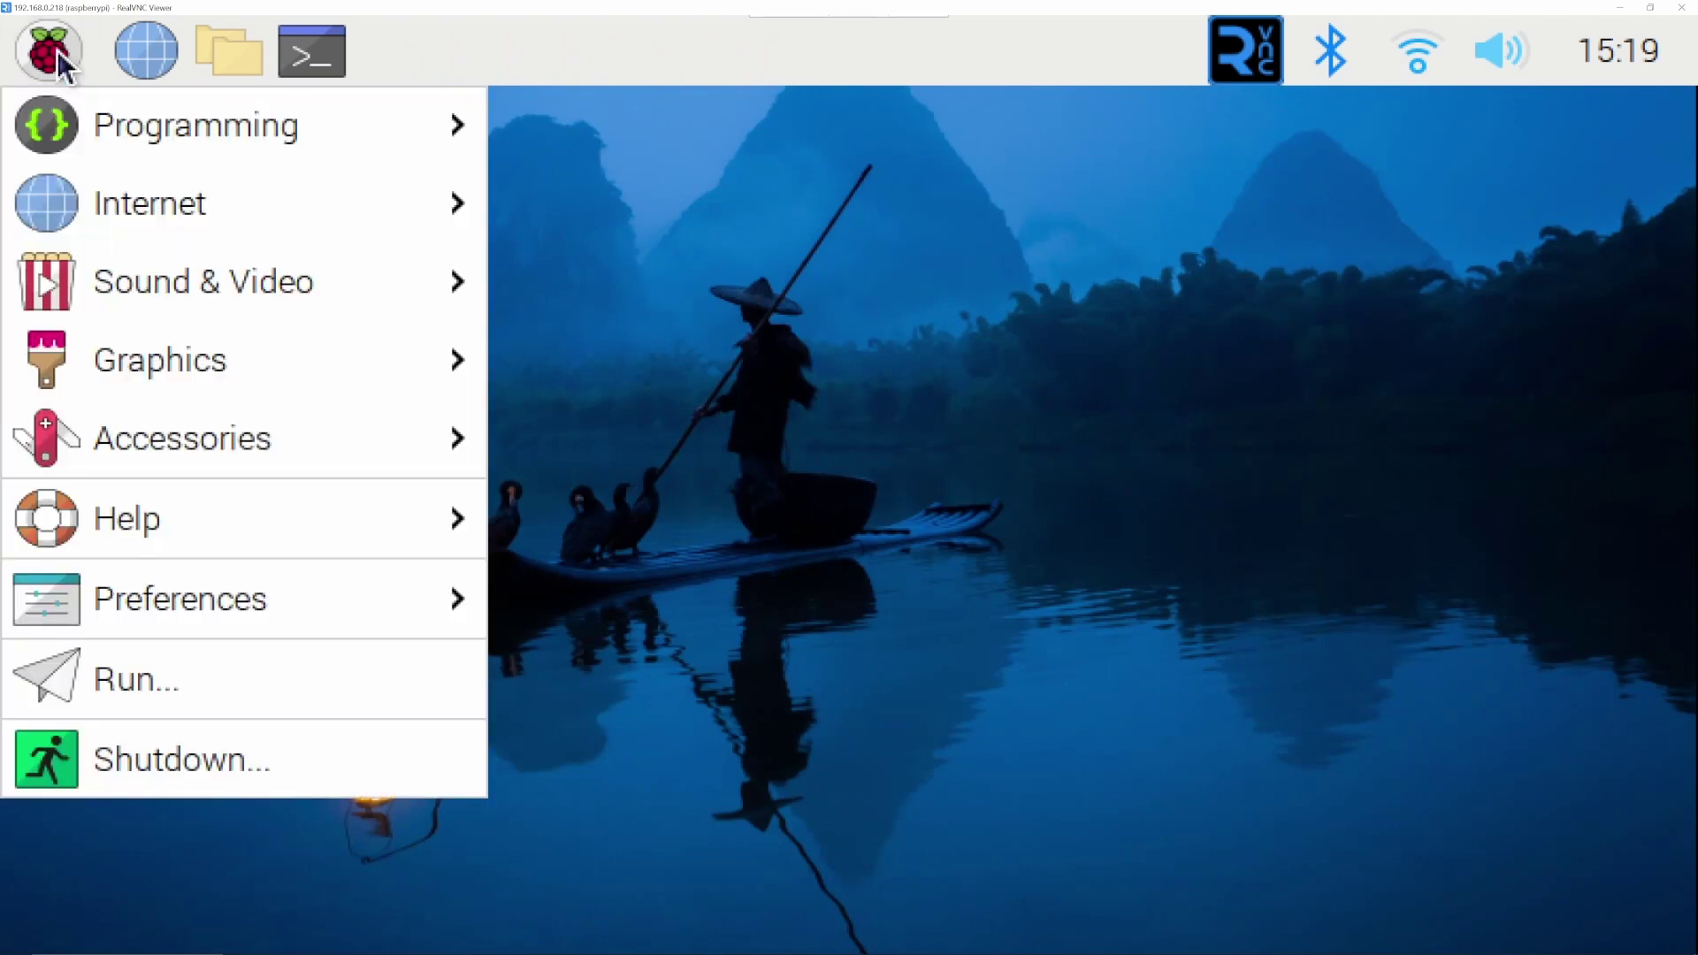
{"action": "mouse_move", "coordinate": [295, 595]}
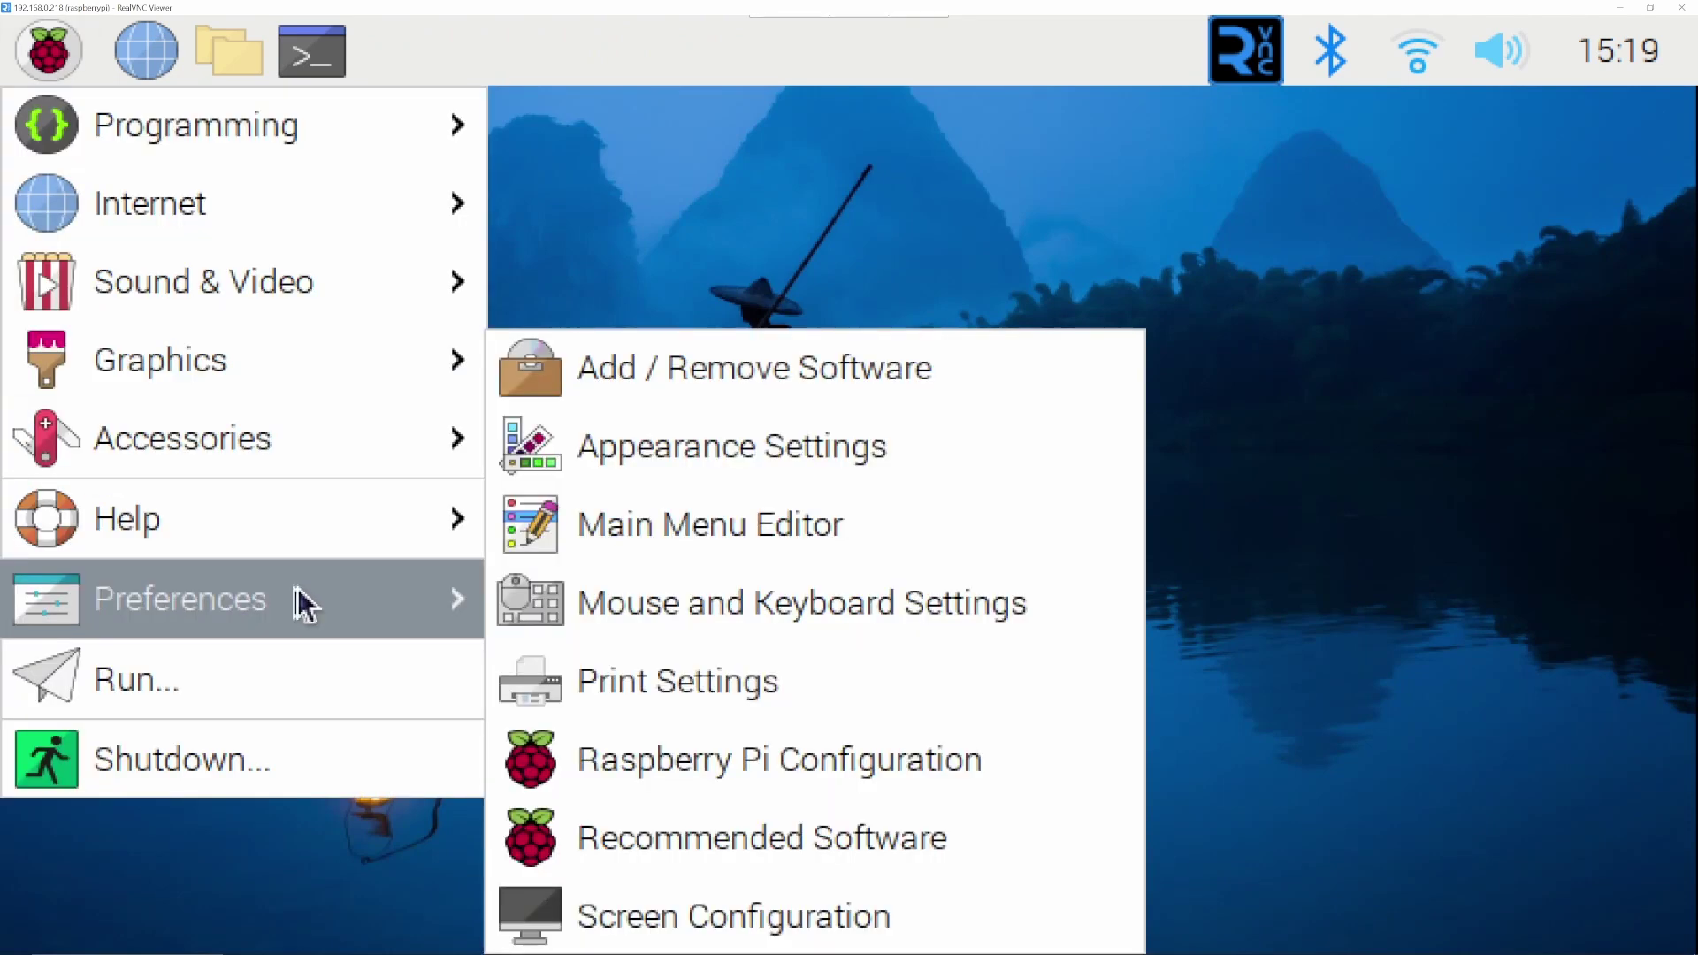
{"action": "left_click", "coordinate": [711, 535]}
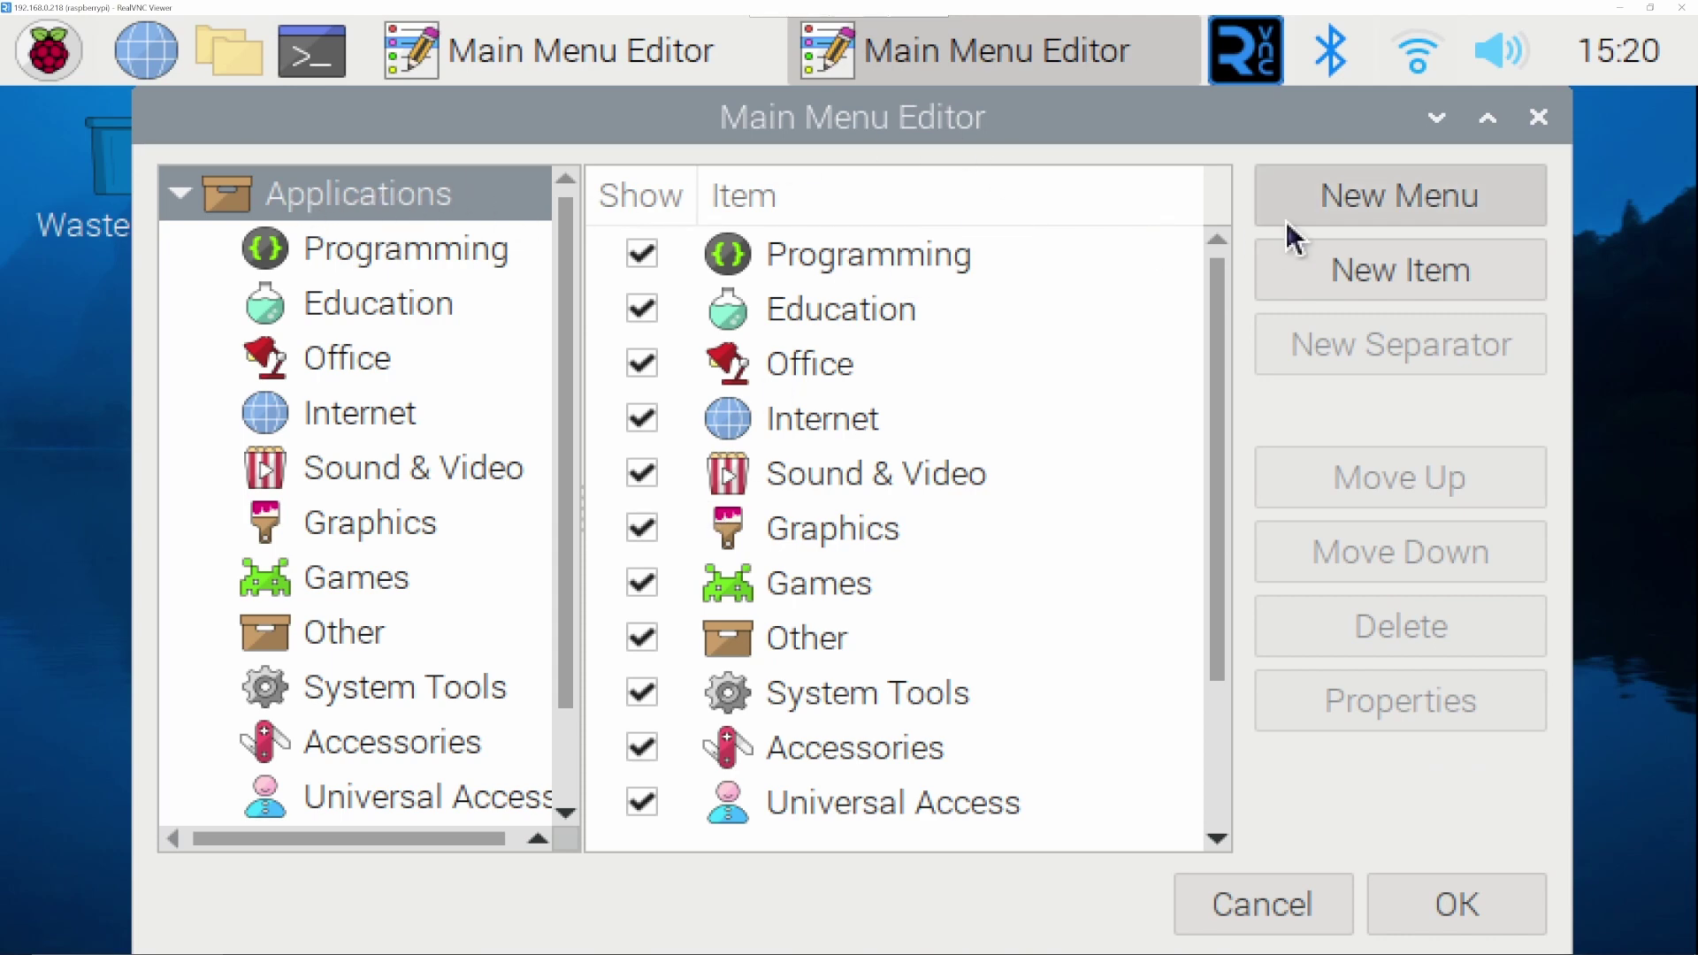
{"action": "left_click", "coordinate": [1413, 285]}
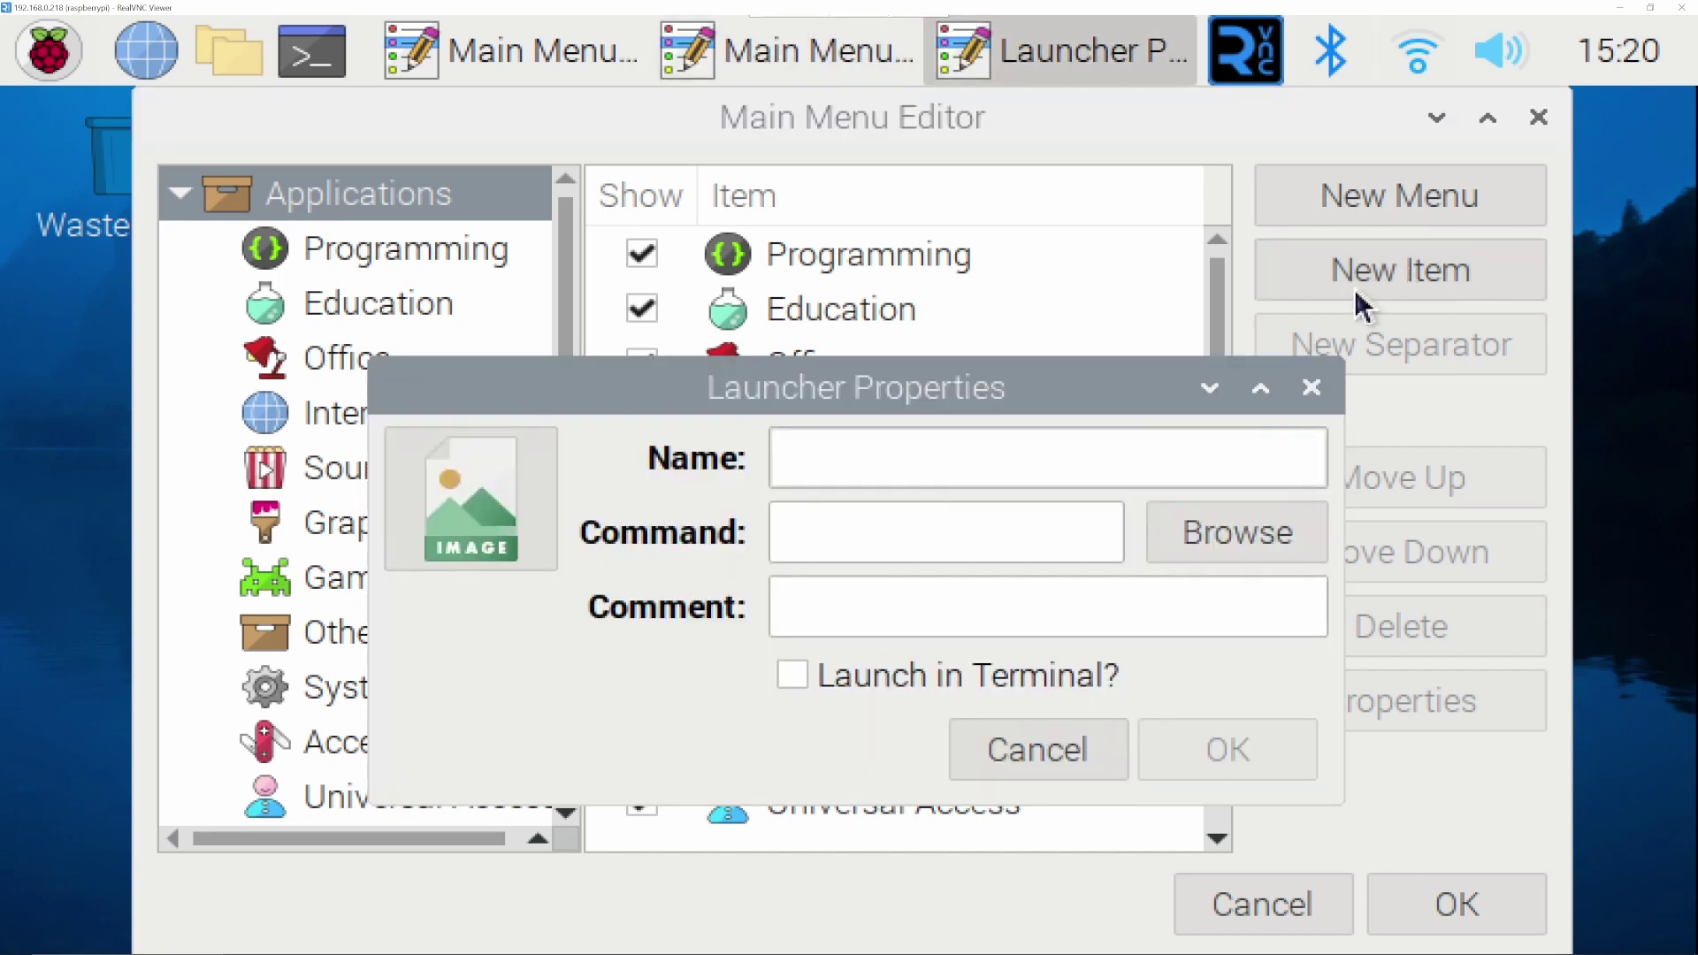
Set the launcher command to the sdr-trunk program in Downloads/sdr-trunk/bin.
{"action": "left_click", "coordinate": [1265, 555]}
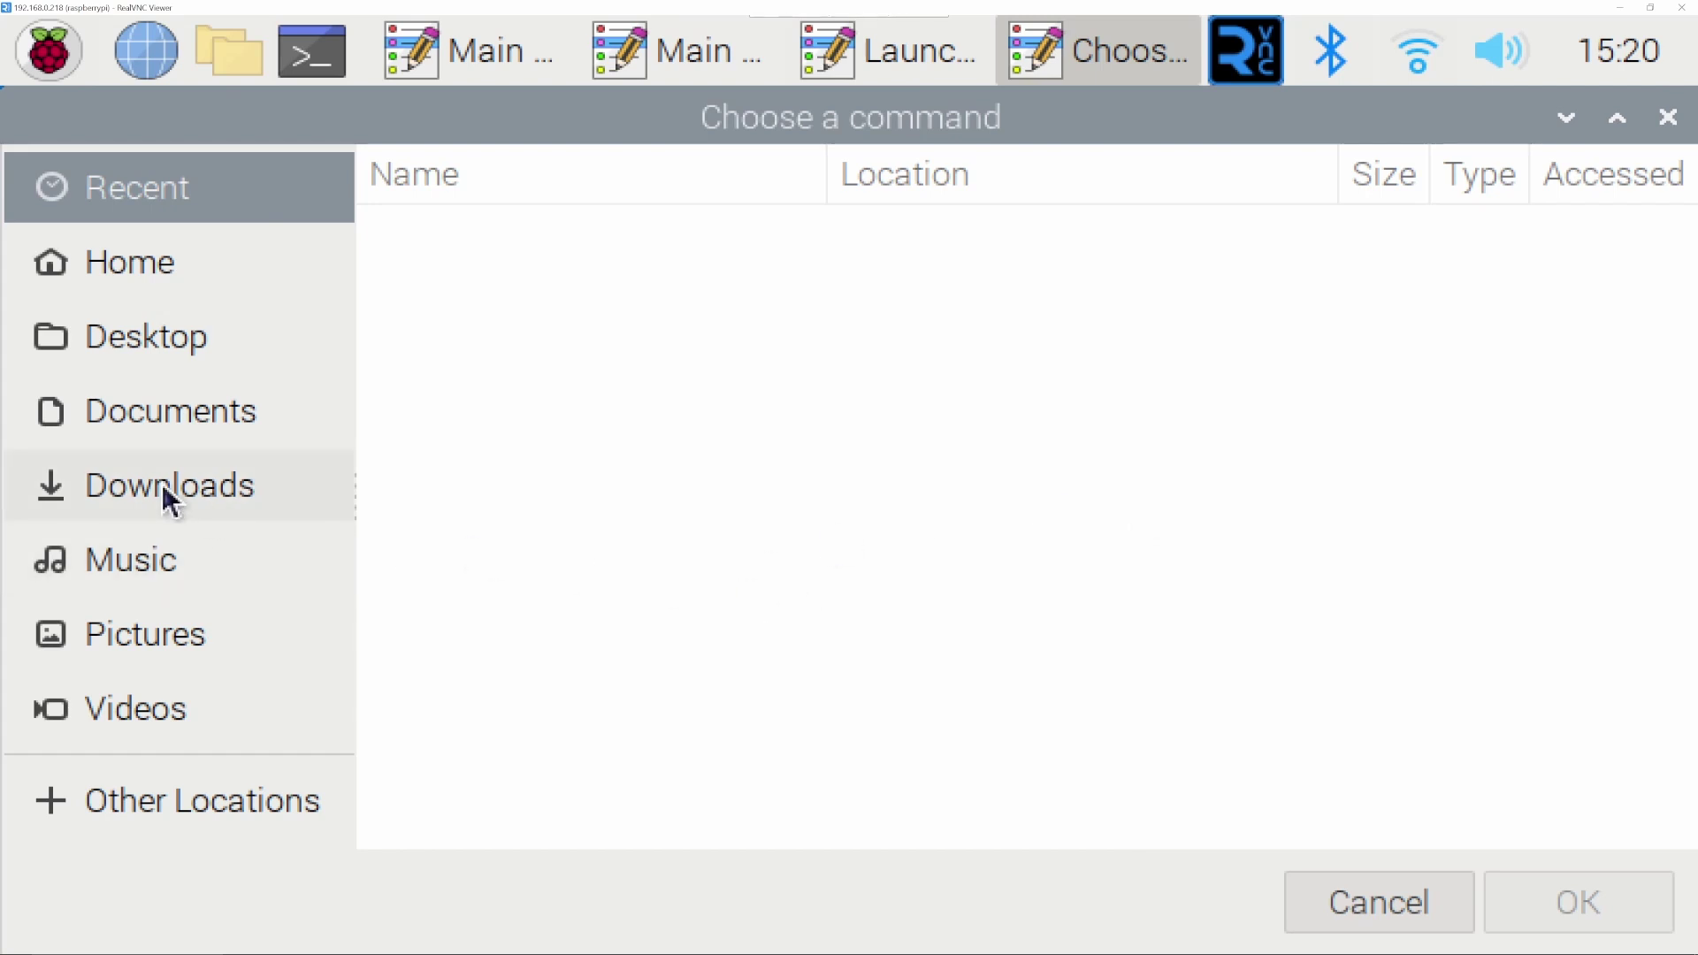
{"action": "left_click", "coordinate": [167, 489]}
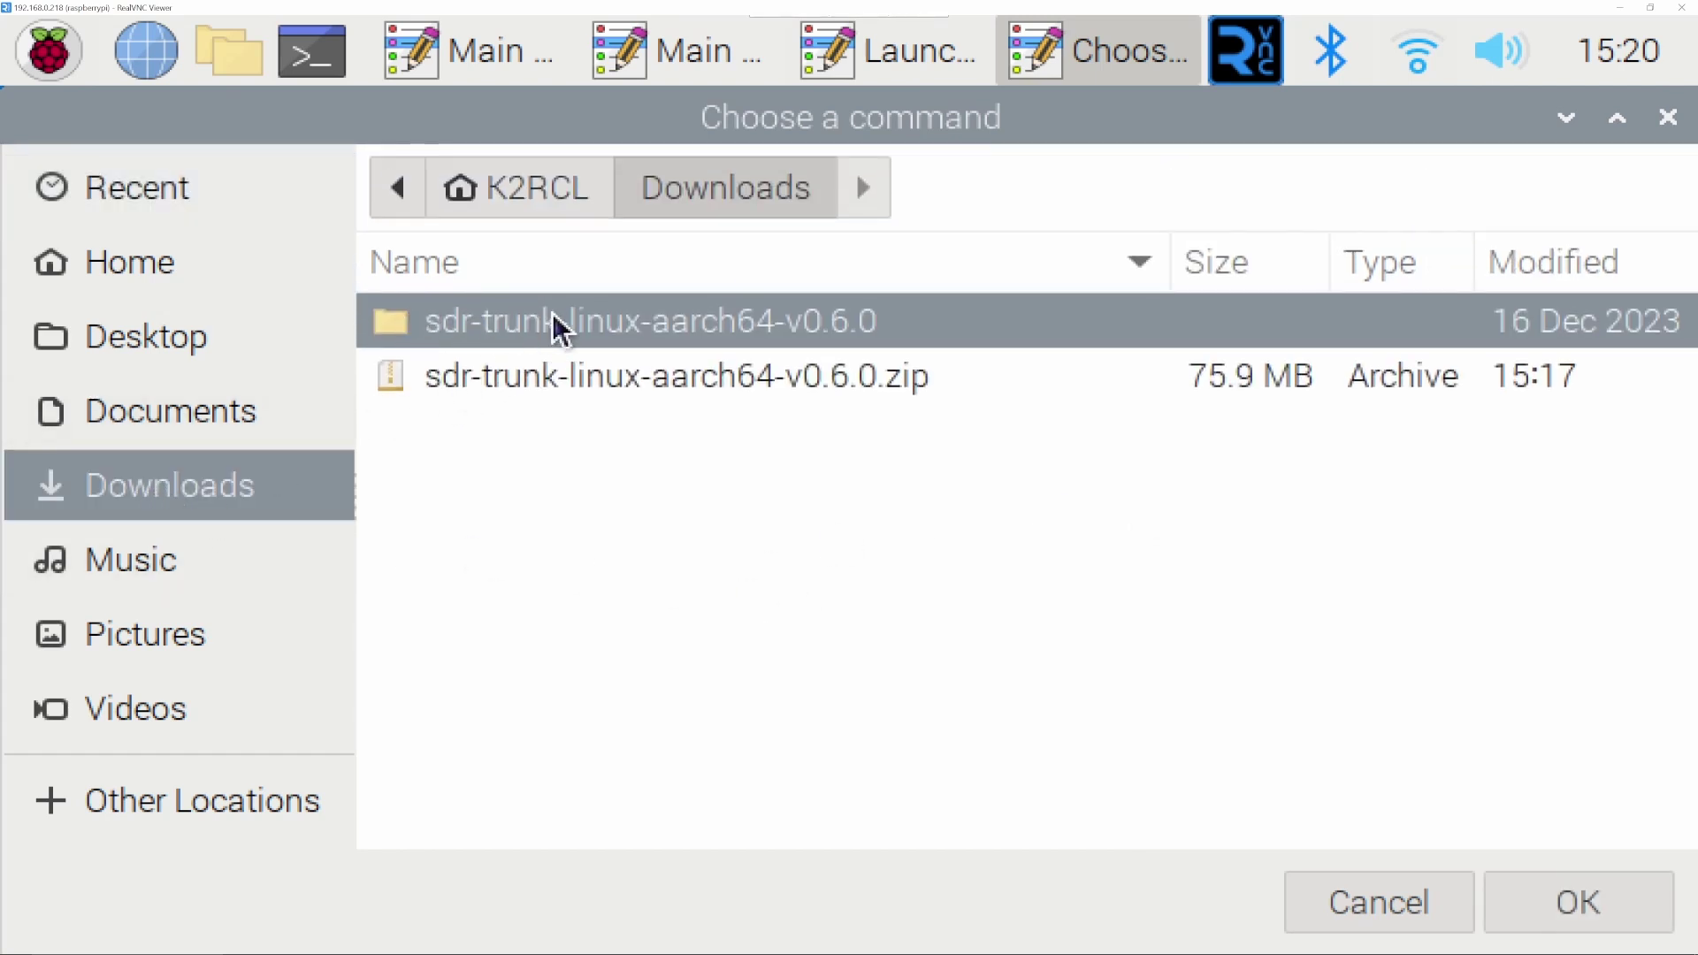
{"action": "double_click", "coordinate": [556, 323]}
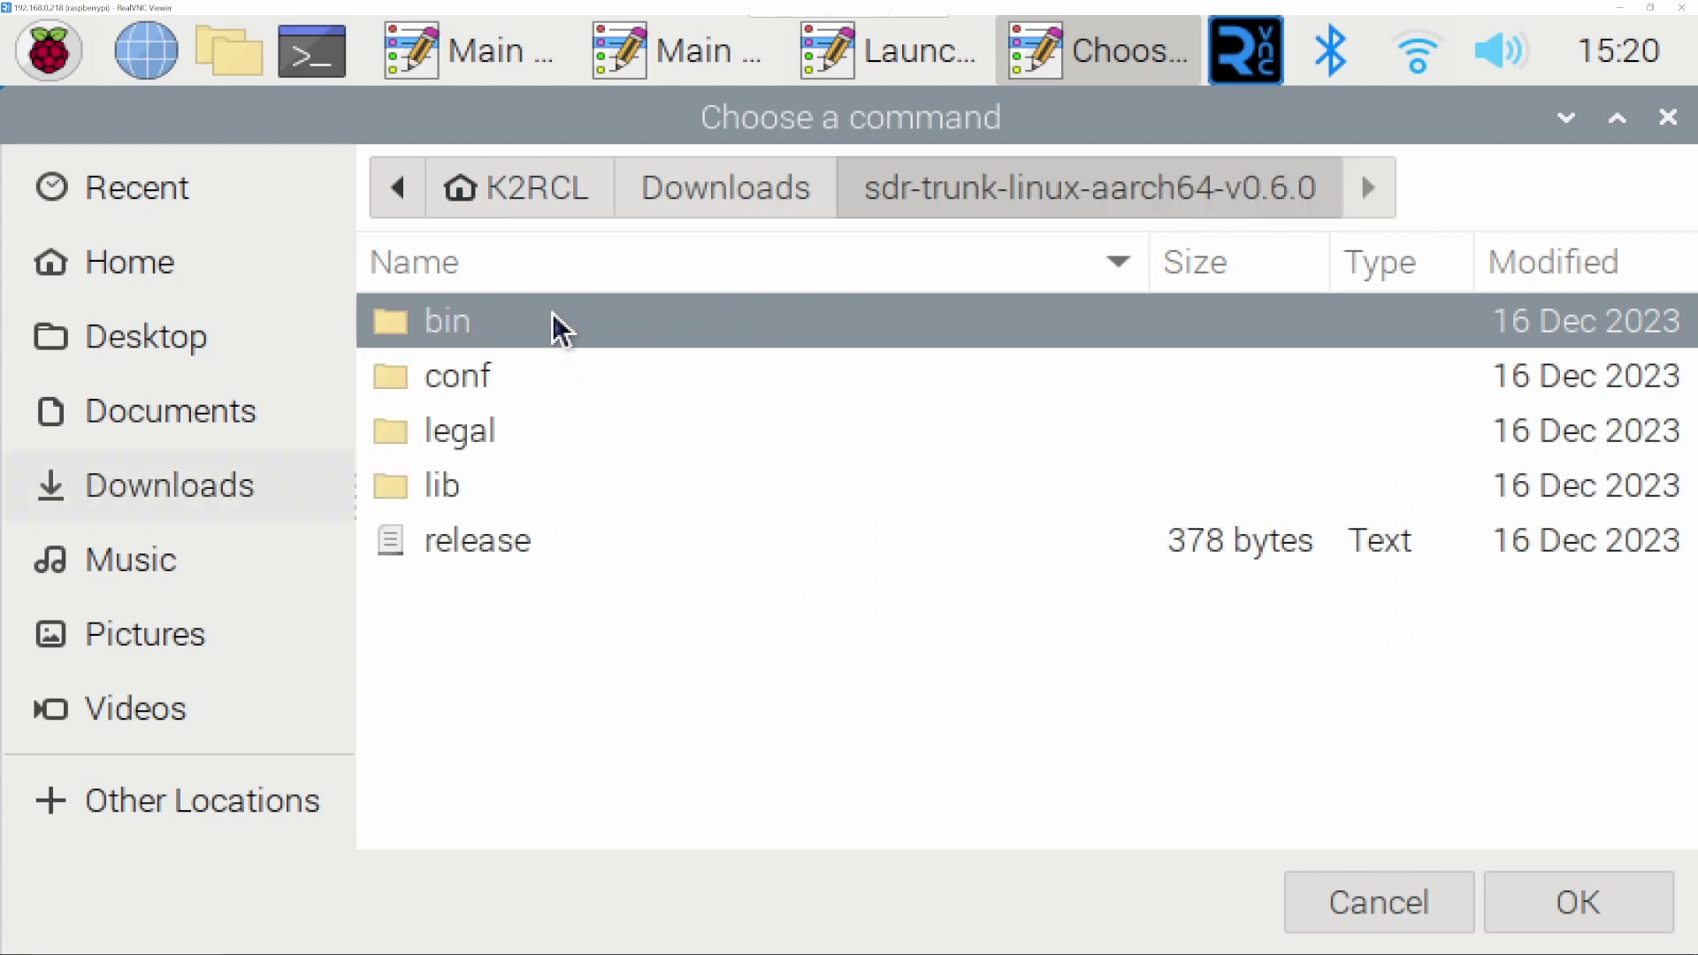
{"action": "double_click", "coordinate": [476, 329]}
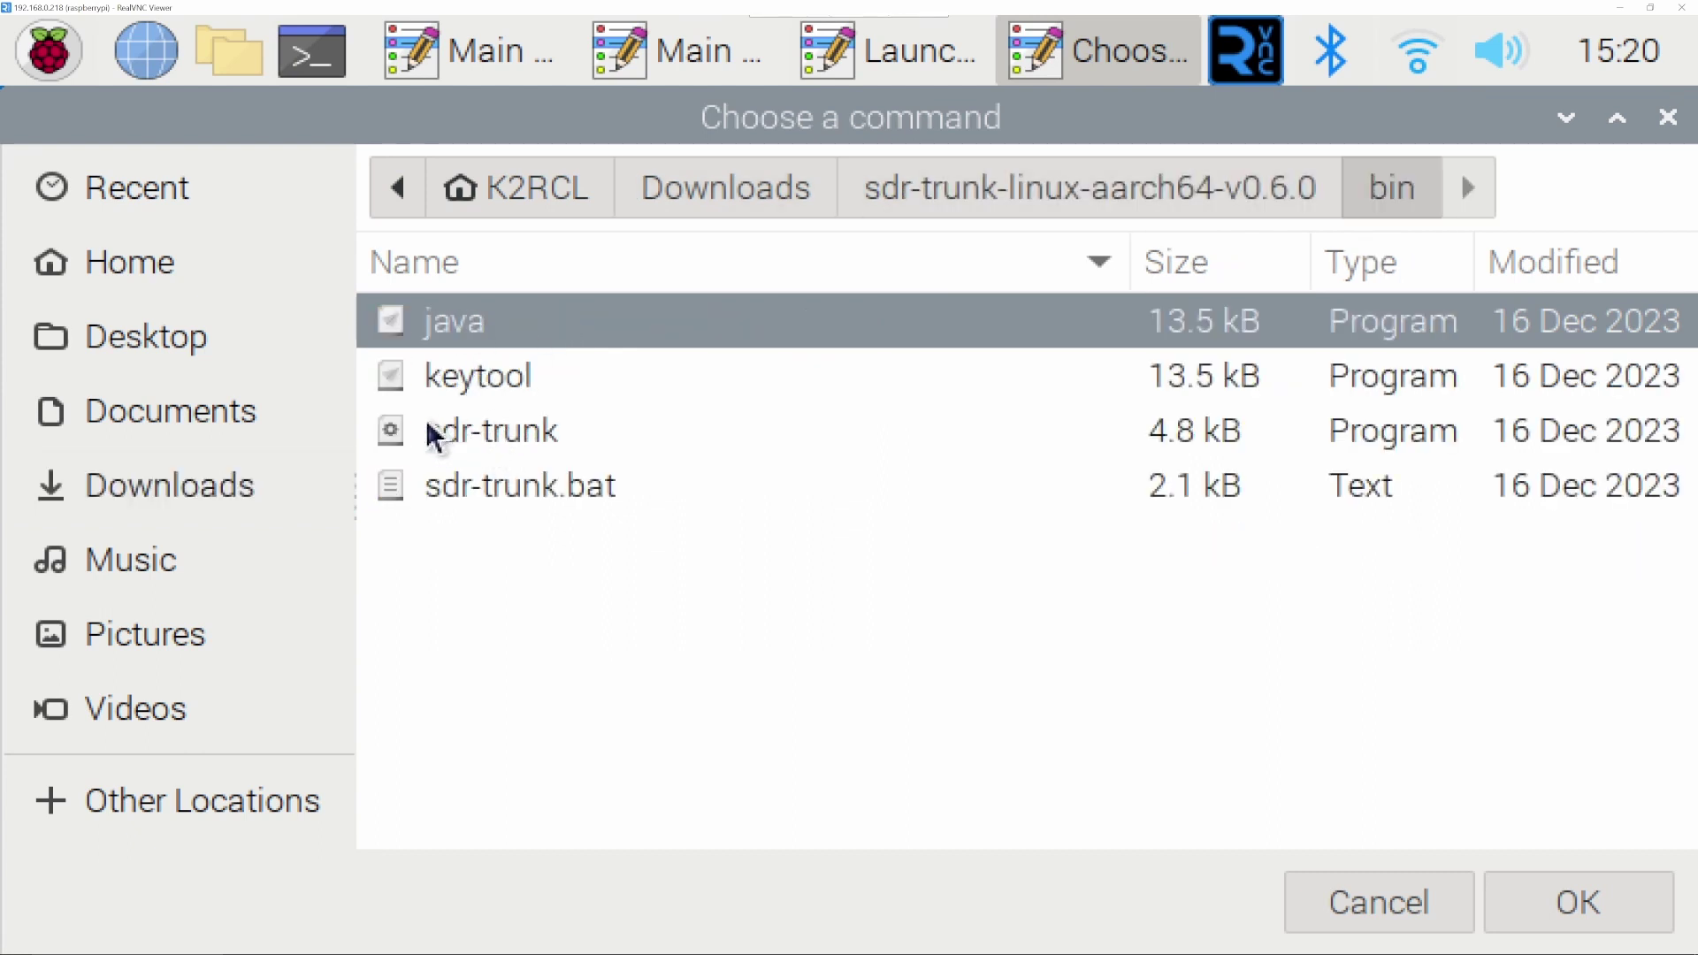
{"action": "left_click", "coordinate": [519, 446]}
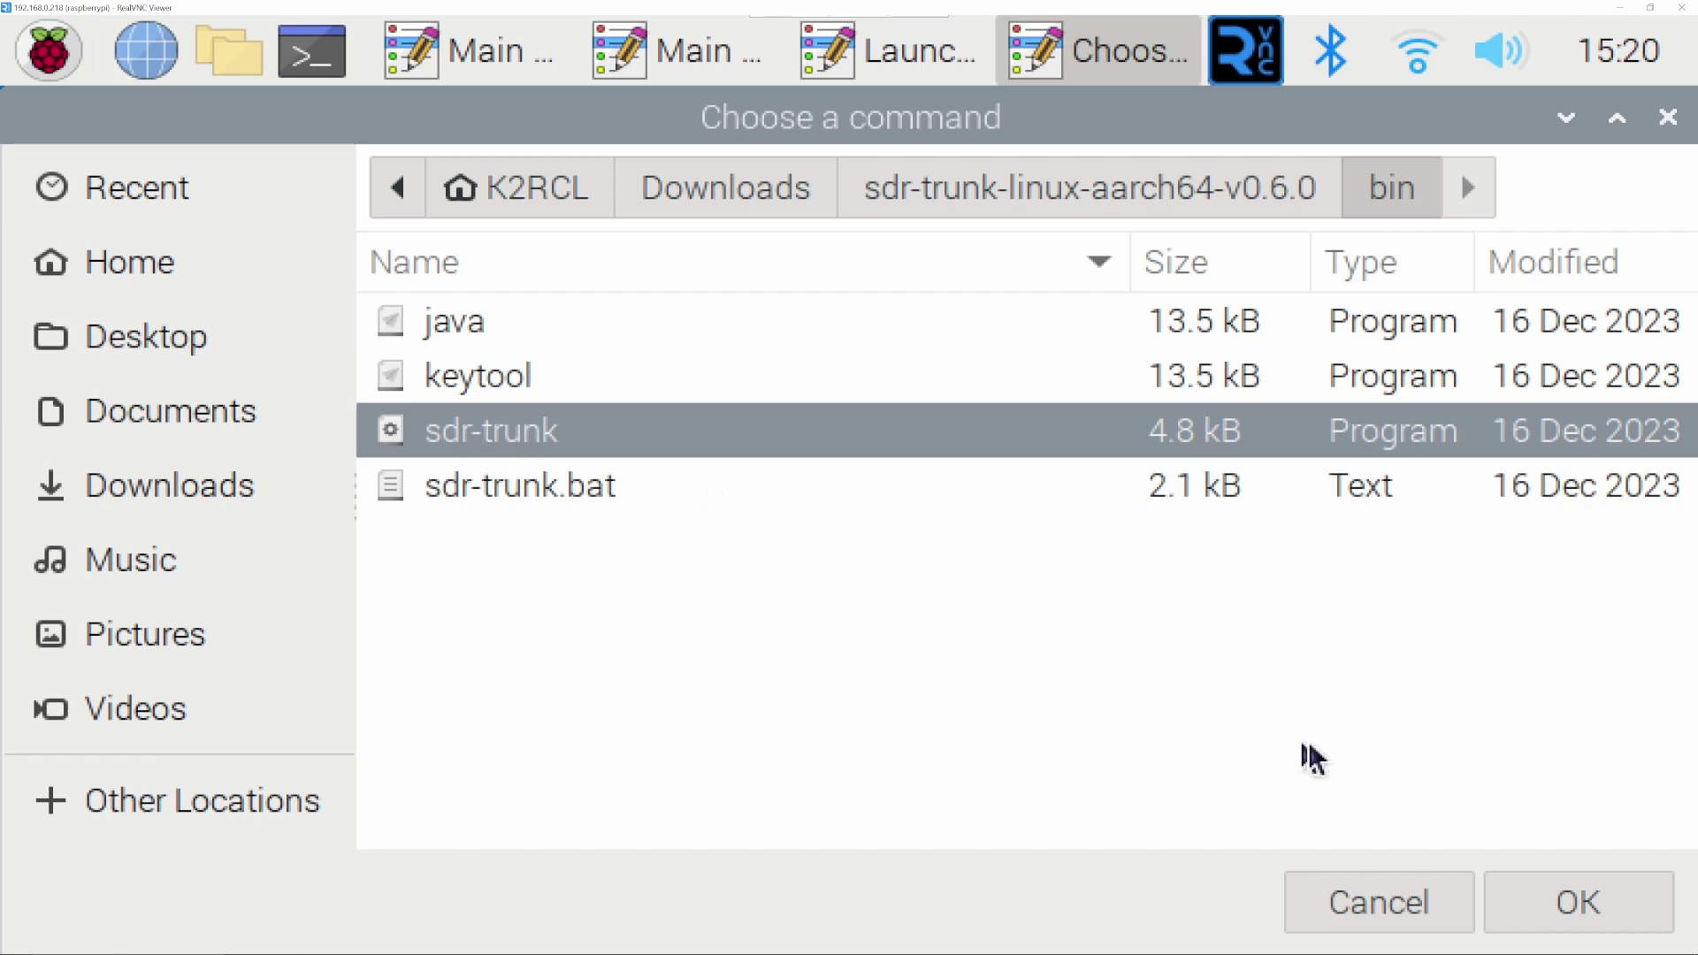
{"action": "left_click", "coordinate": [1579, 904]}
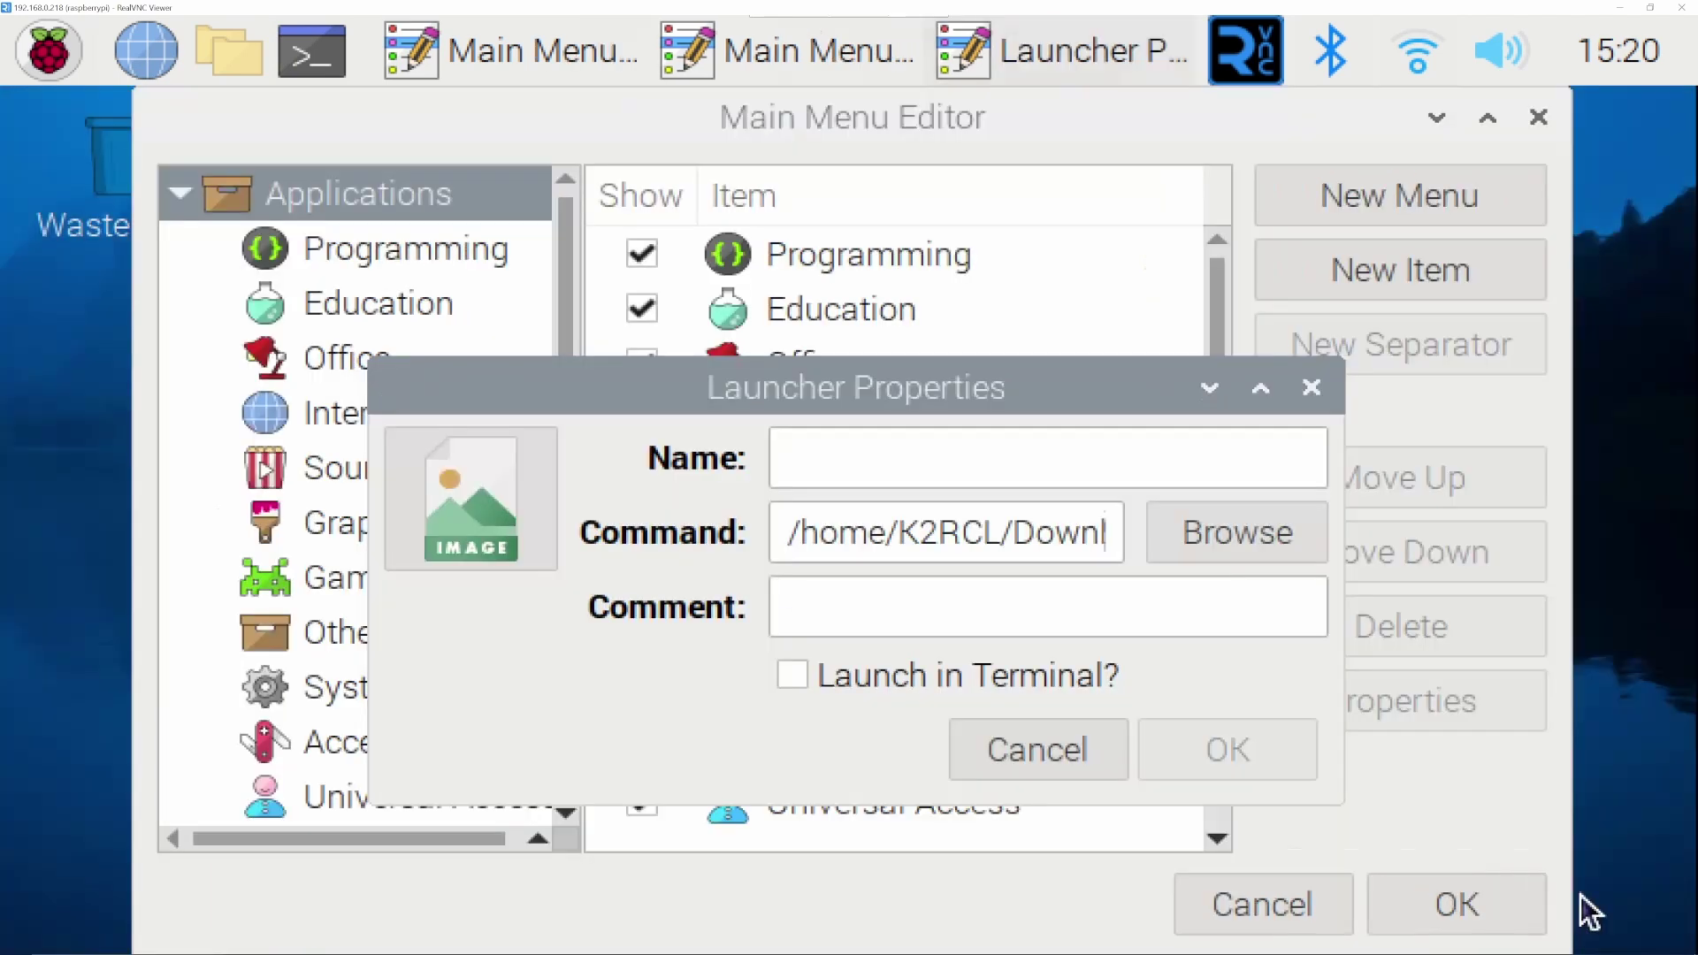
Name the launcher SDR TRUNK and save it to the main menu.
{"action": "left_click", "coordinate": [859, 462]}
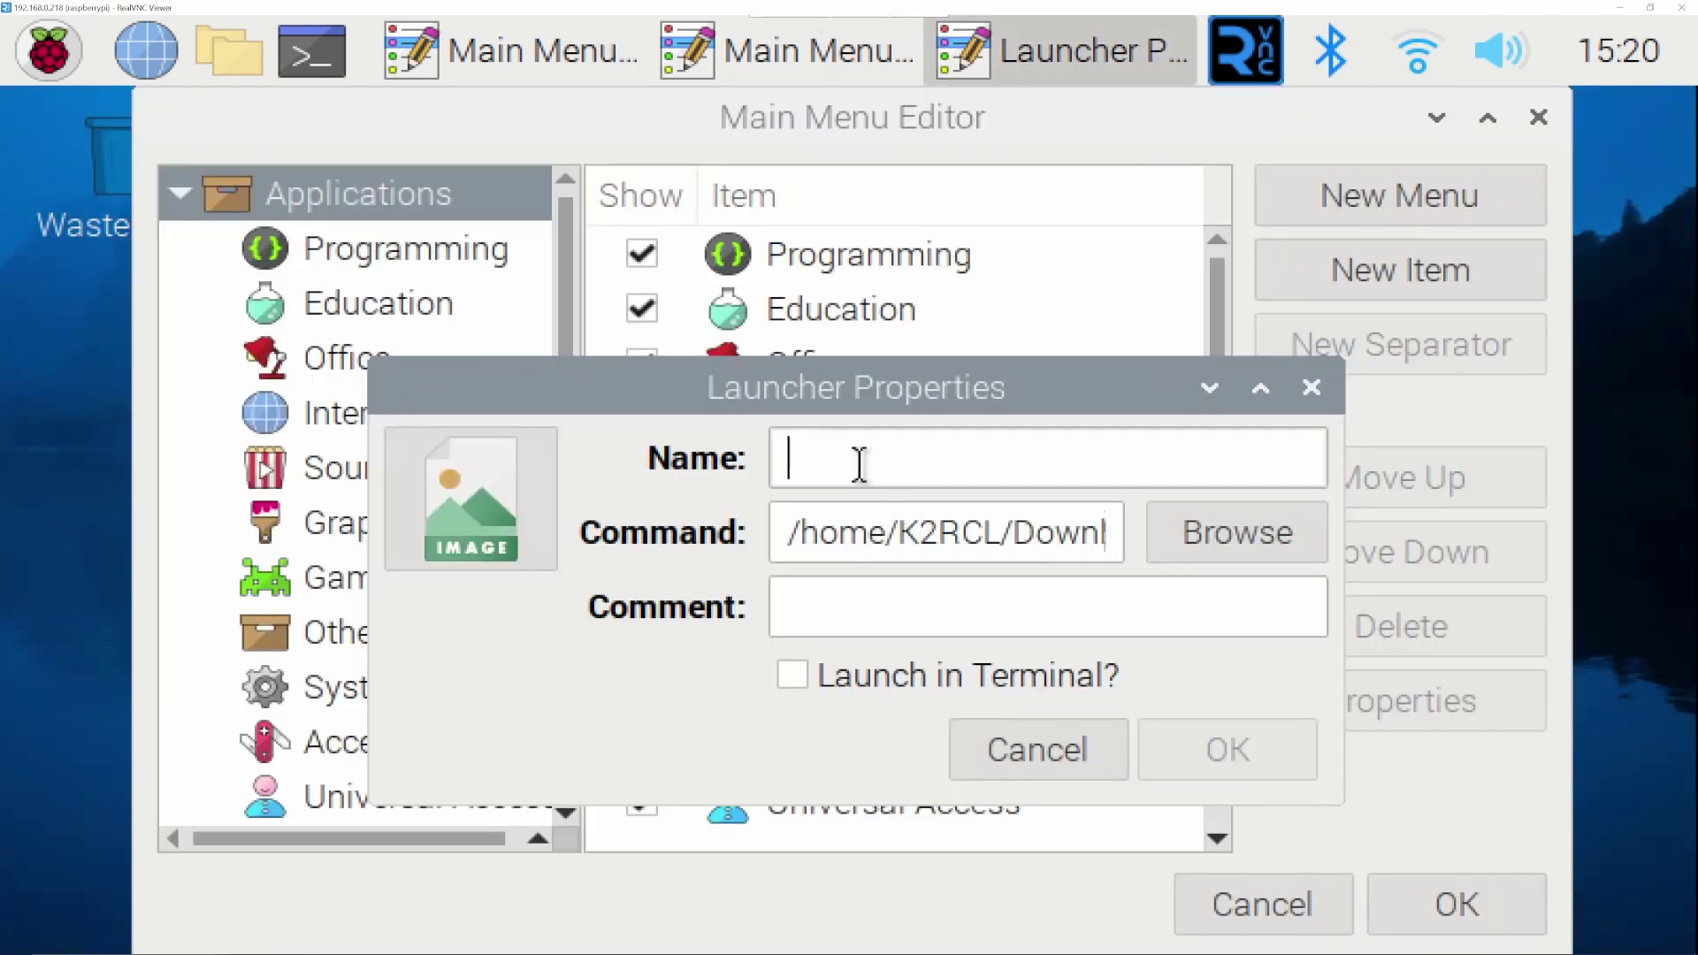
{"action": "type", "text": "SDR TRUNK"}
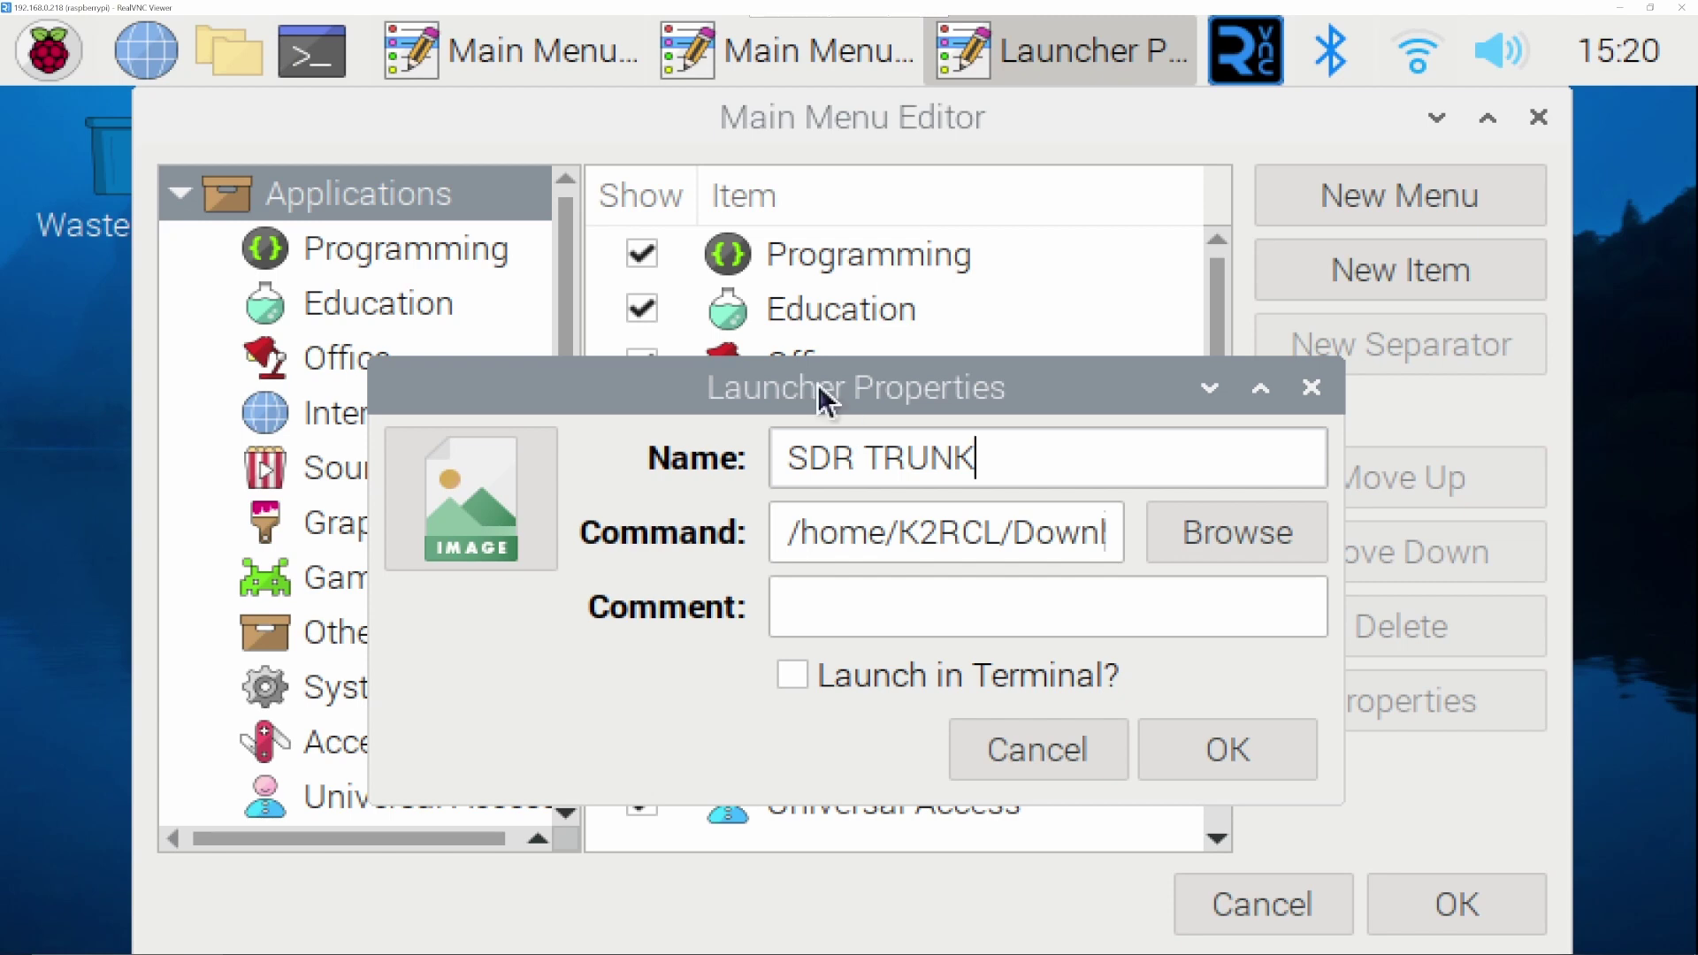
{"action": "left_click", "coordinate": [1191, 752]}
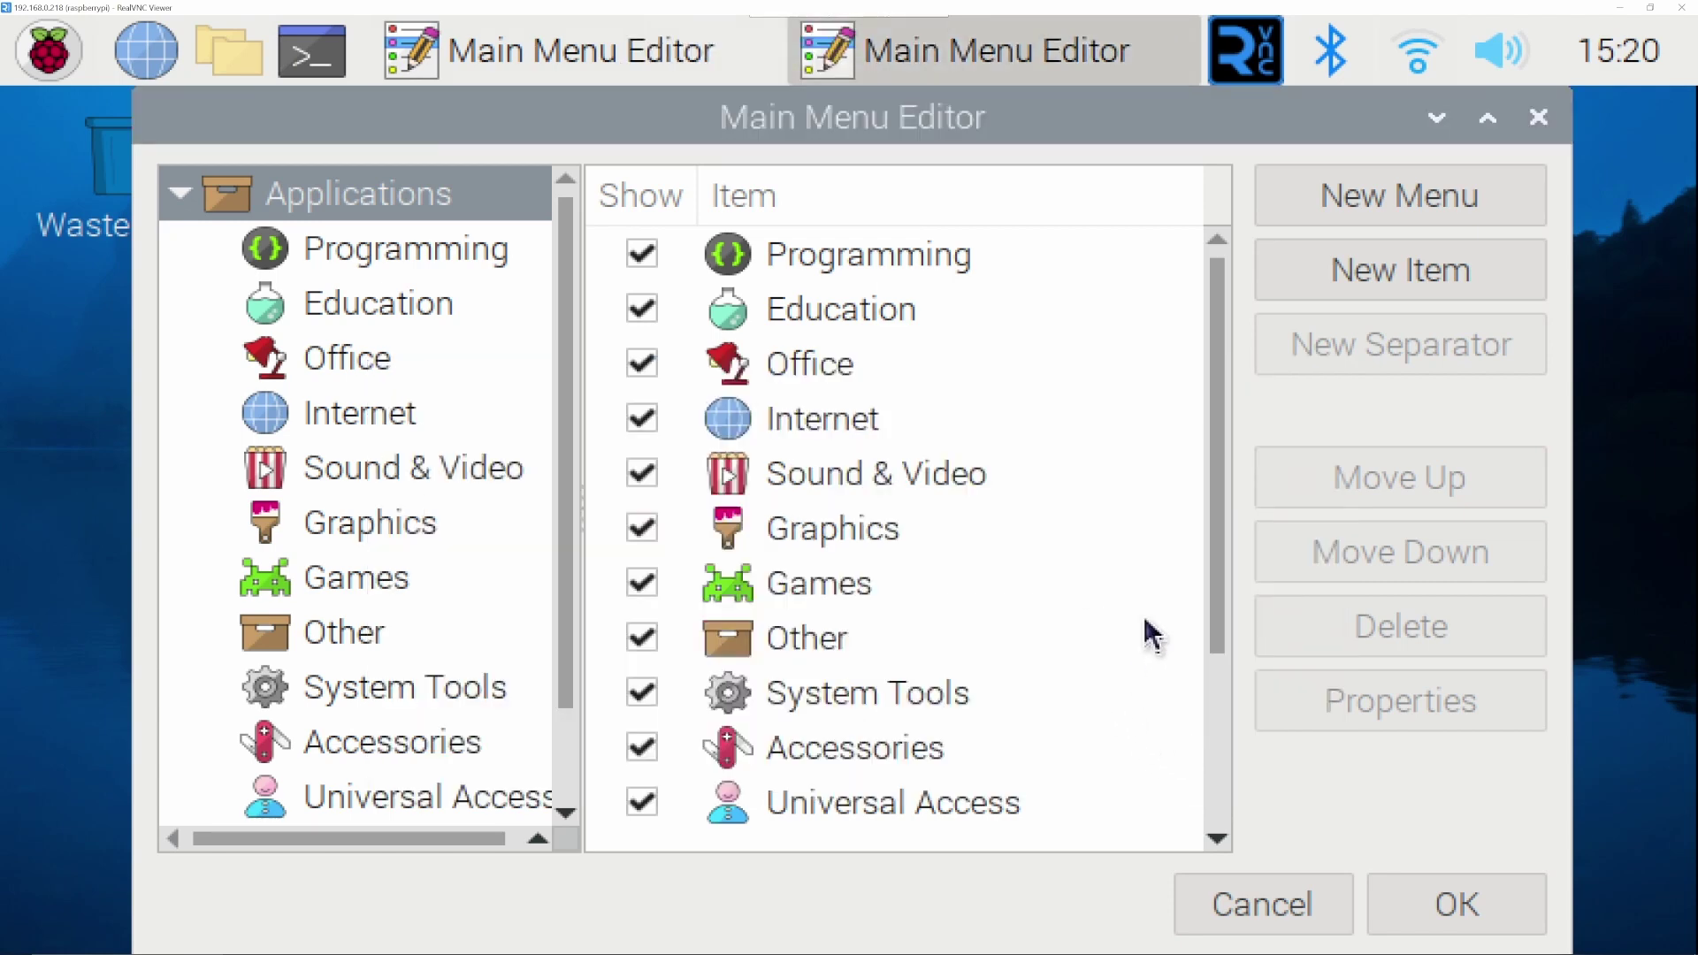
{"action": "left_click_drag", "start_coordinate": [1221, 410], "coordinate": [1102, 734]}
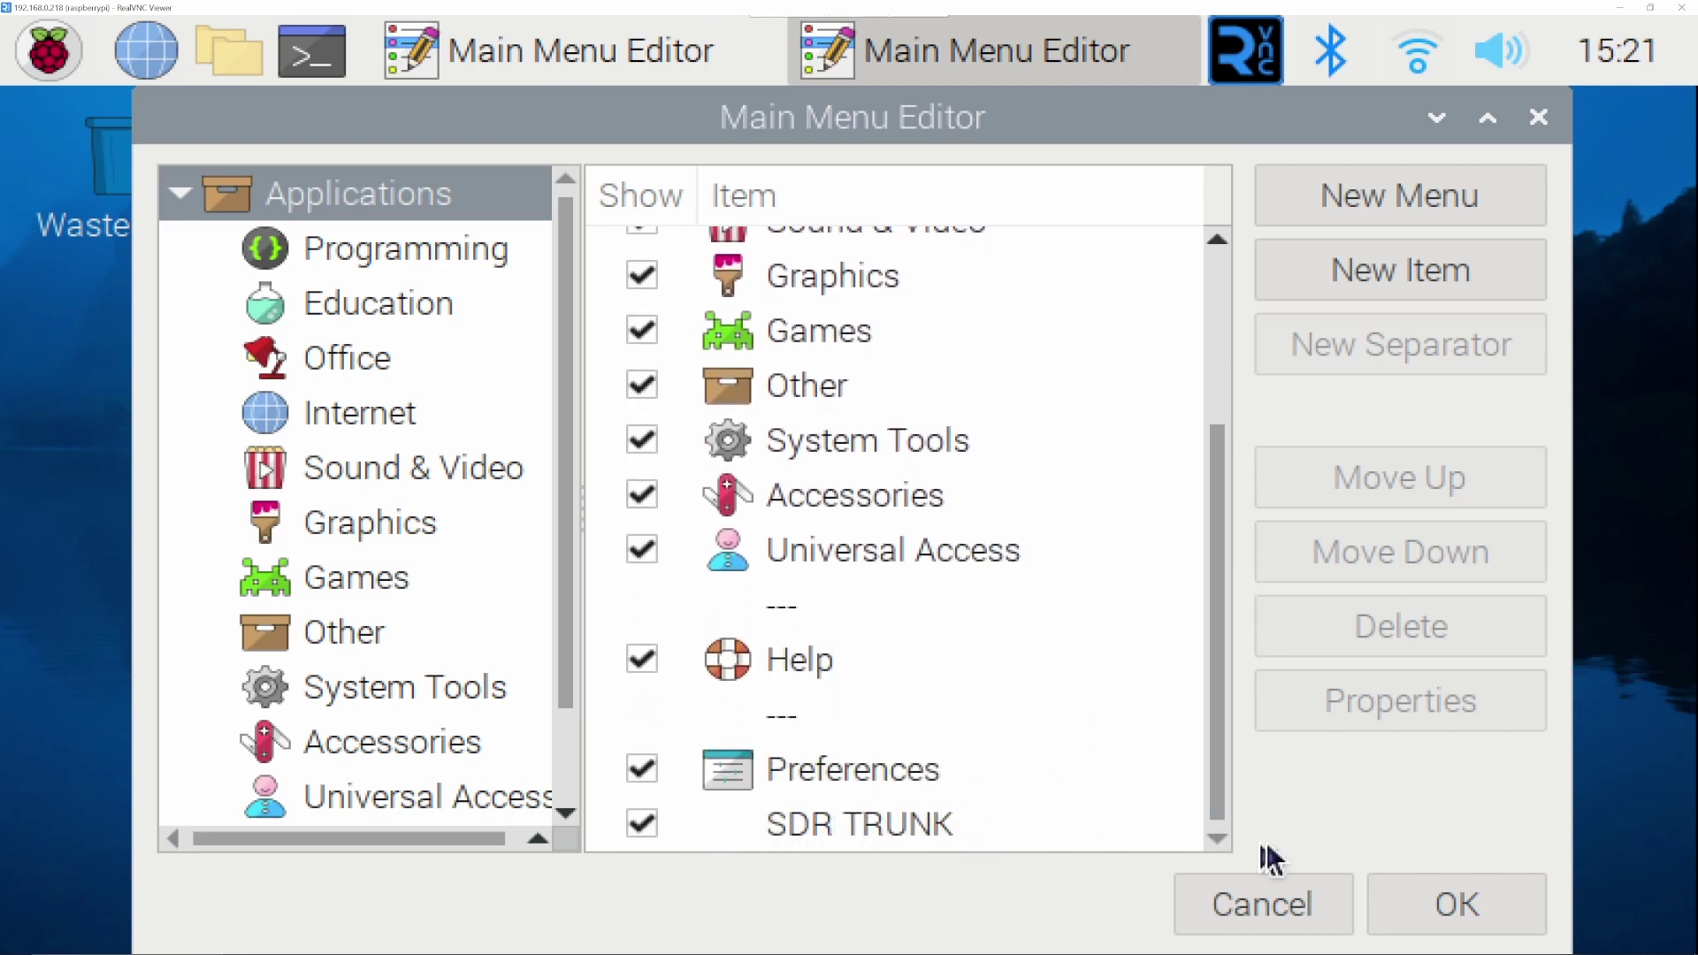
{"action": "left_click", "coordinate": [1458, 904]}
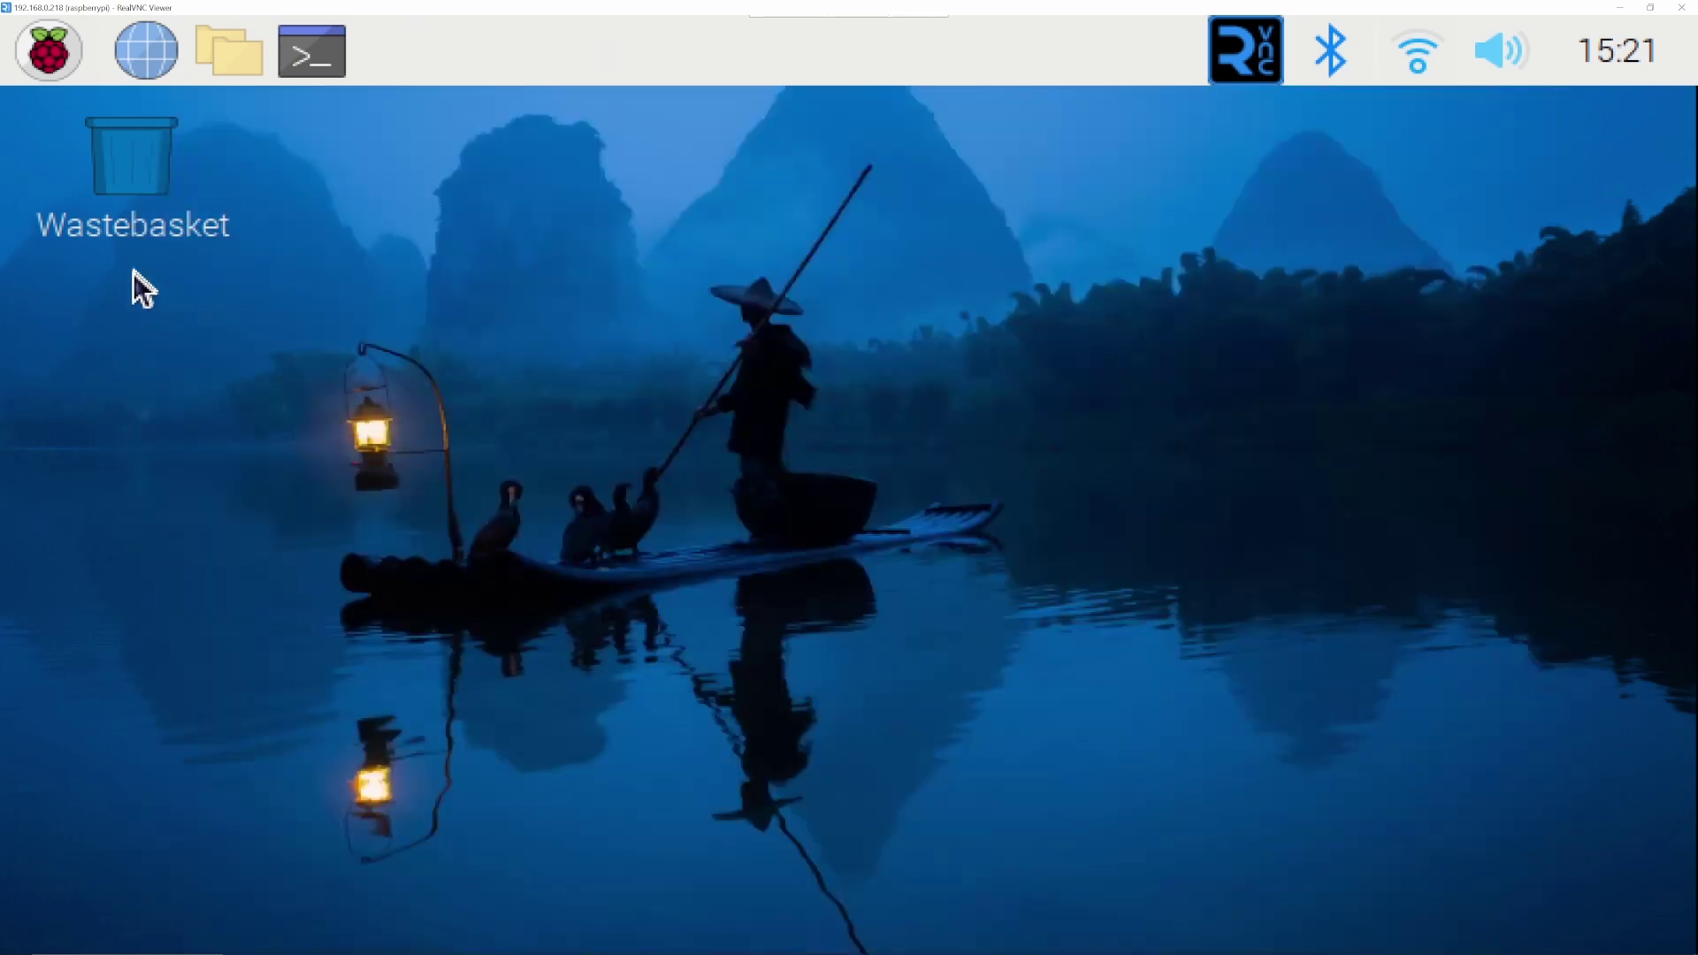
Launch SDR TRUNK from the Raspberry Pi application menu.
{"action": "left_click", "coordinate": [46, 51]}
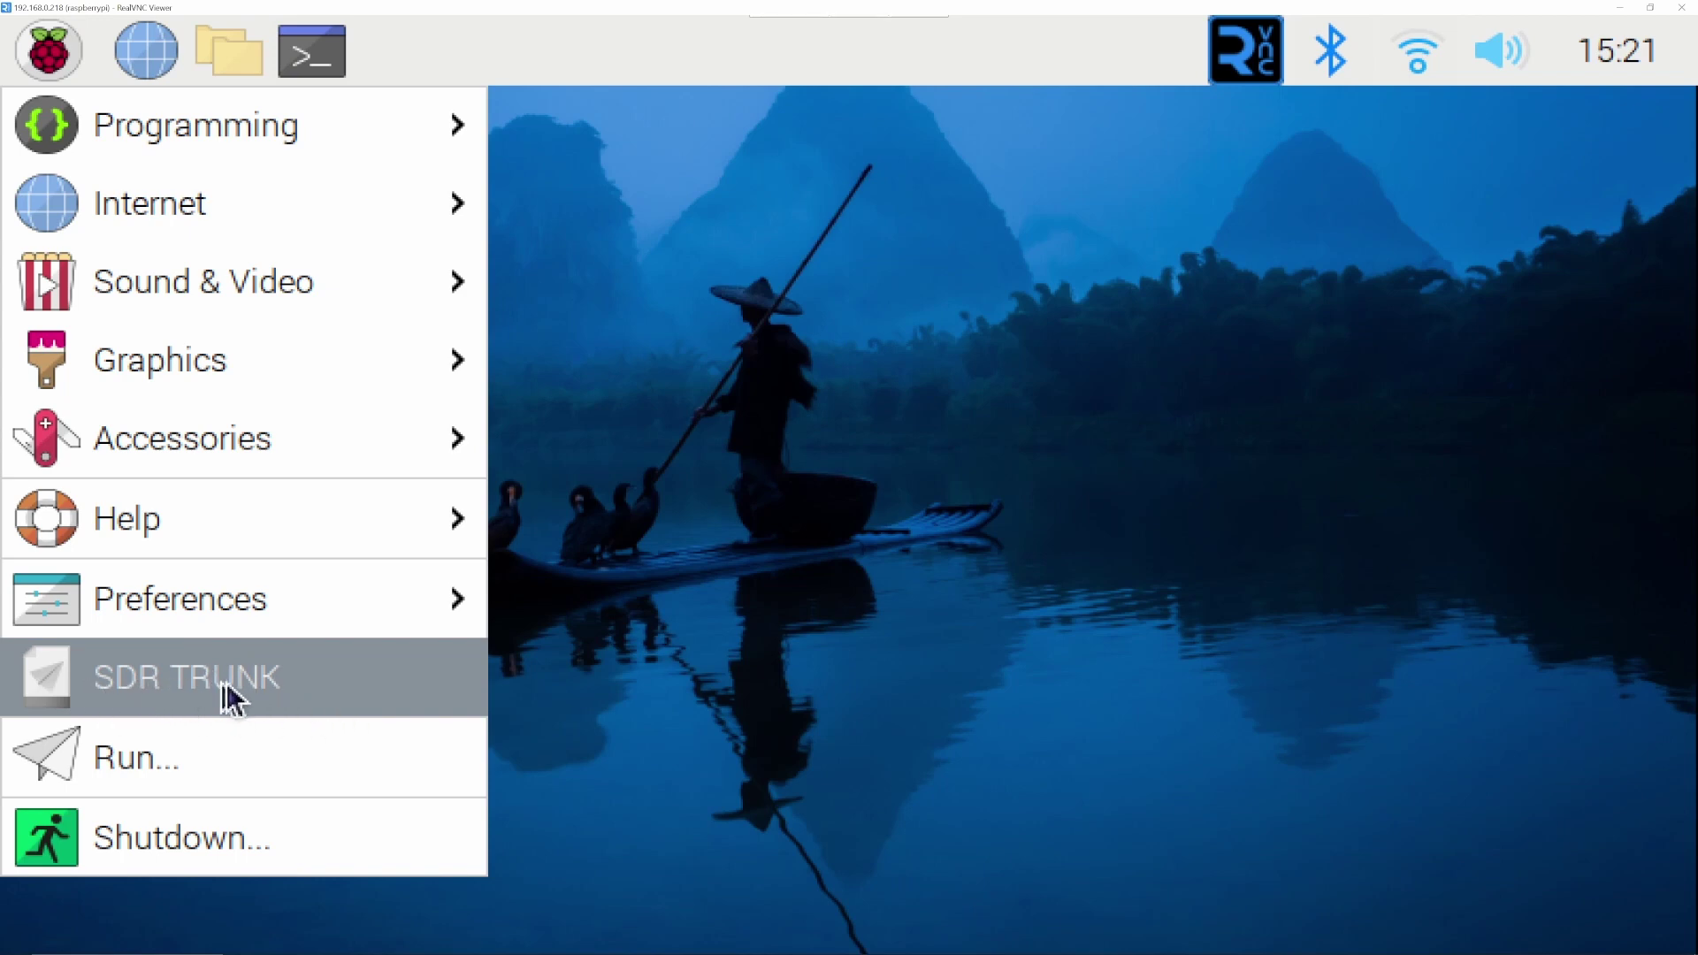
{"action": "left_click", "coordinate": [247, 699]}
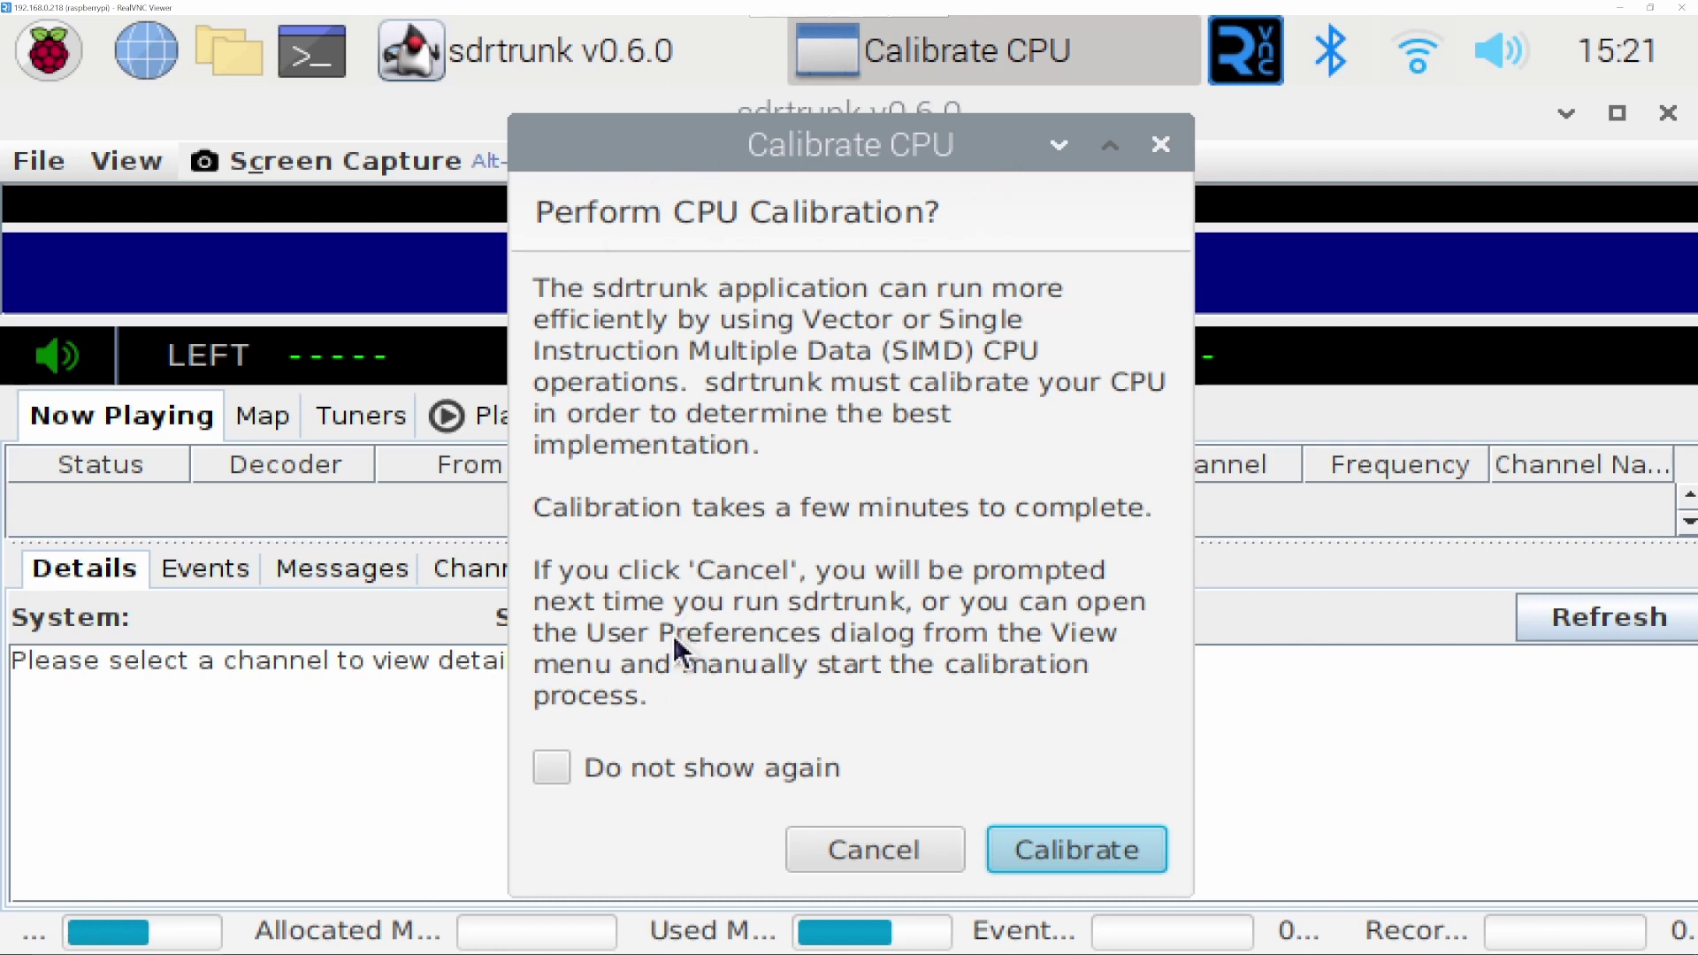
Start the CPU vector calibration from the Calibrate CPU prompt.
{"action": "left_click", "coordinate": [1078, 849]}
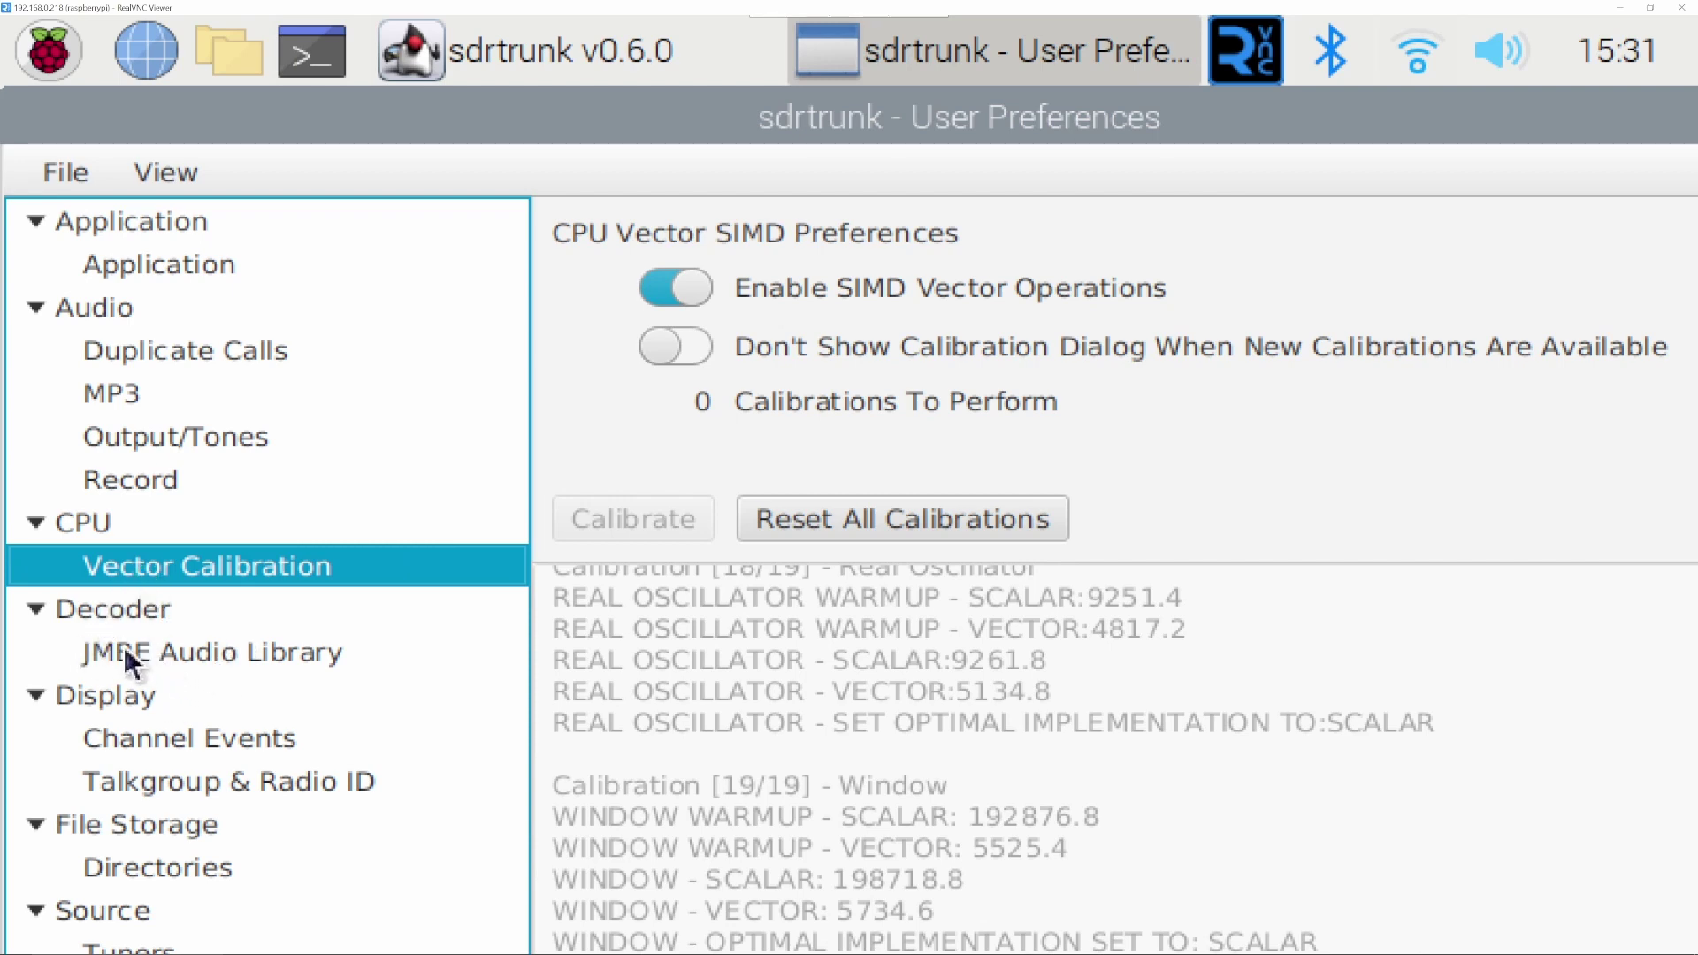
Create JMBE library 1.0.9 under Decoder > JMBE Audio Library, accepting each prompt.
{"action": "left_click", "coordinate": [244, 659]}
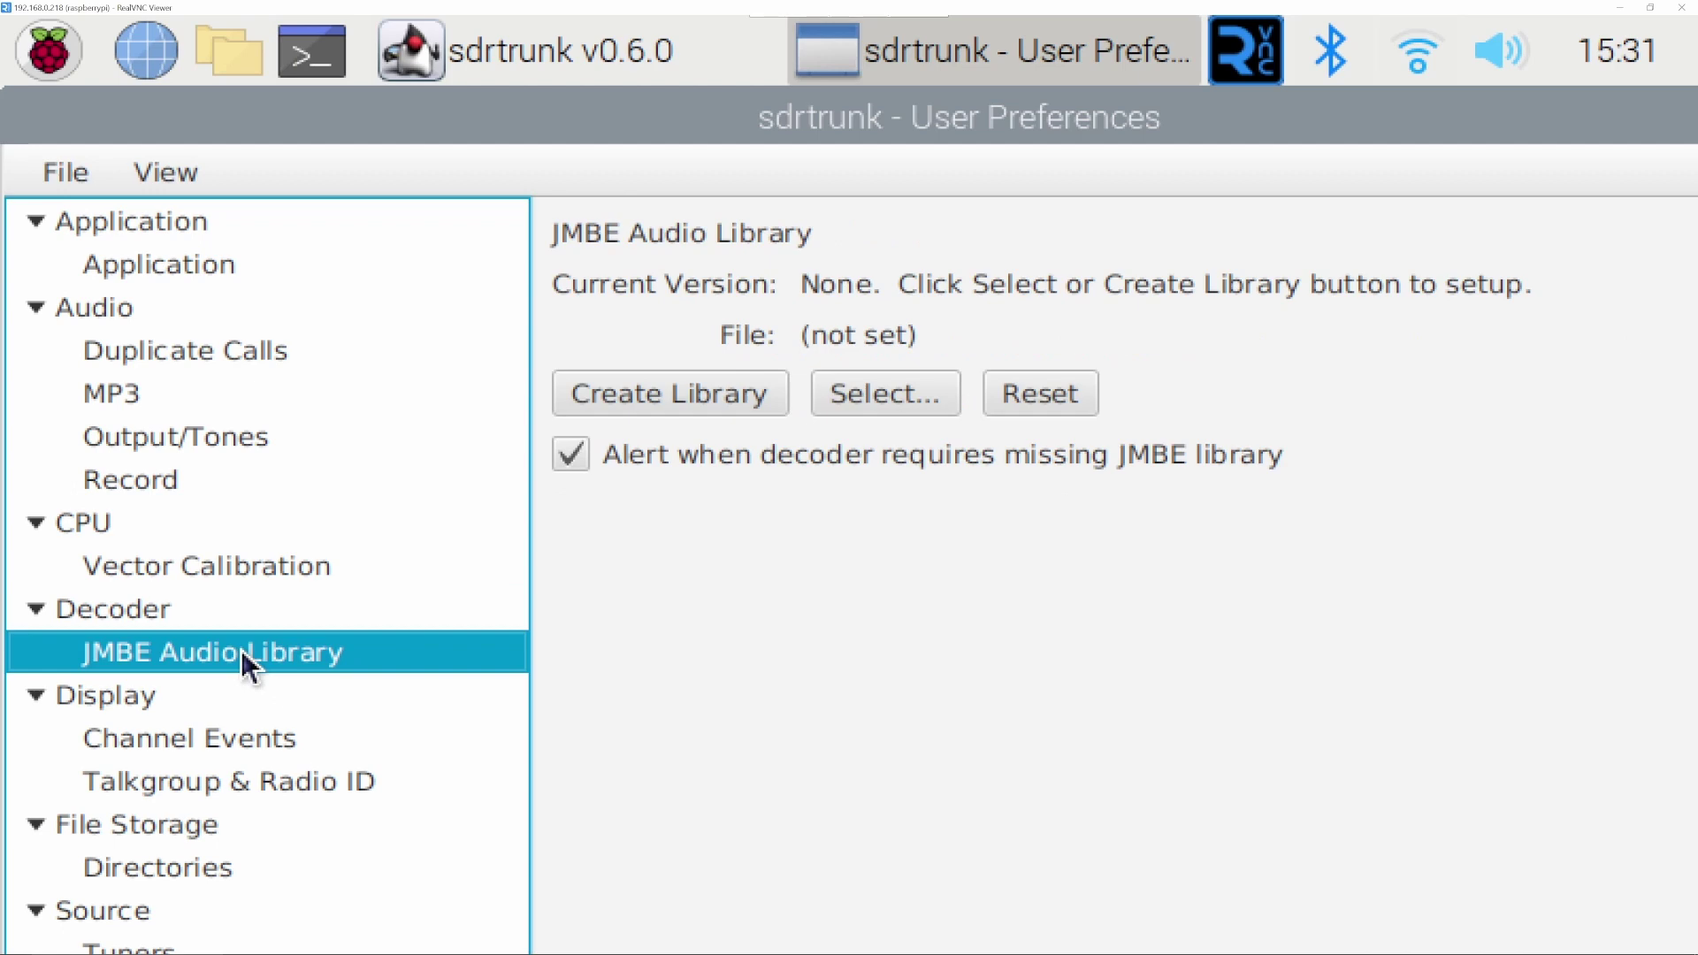
{"action": "left_click", "coordinate": [676, 391]}
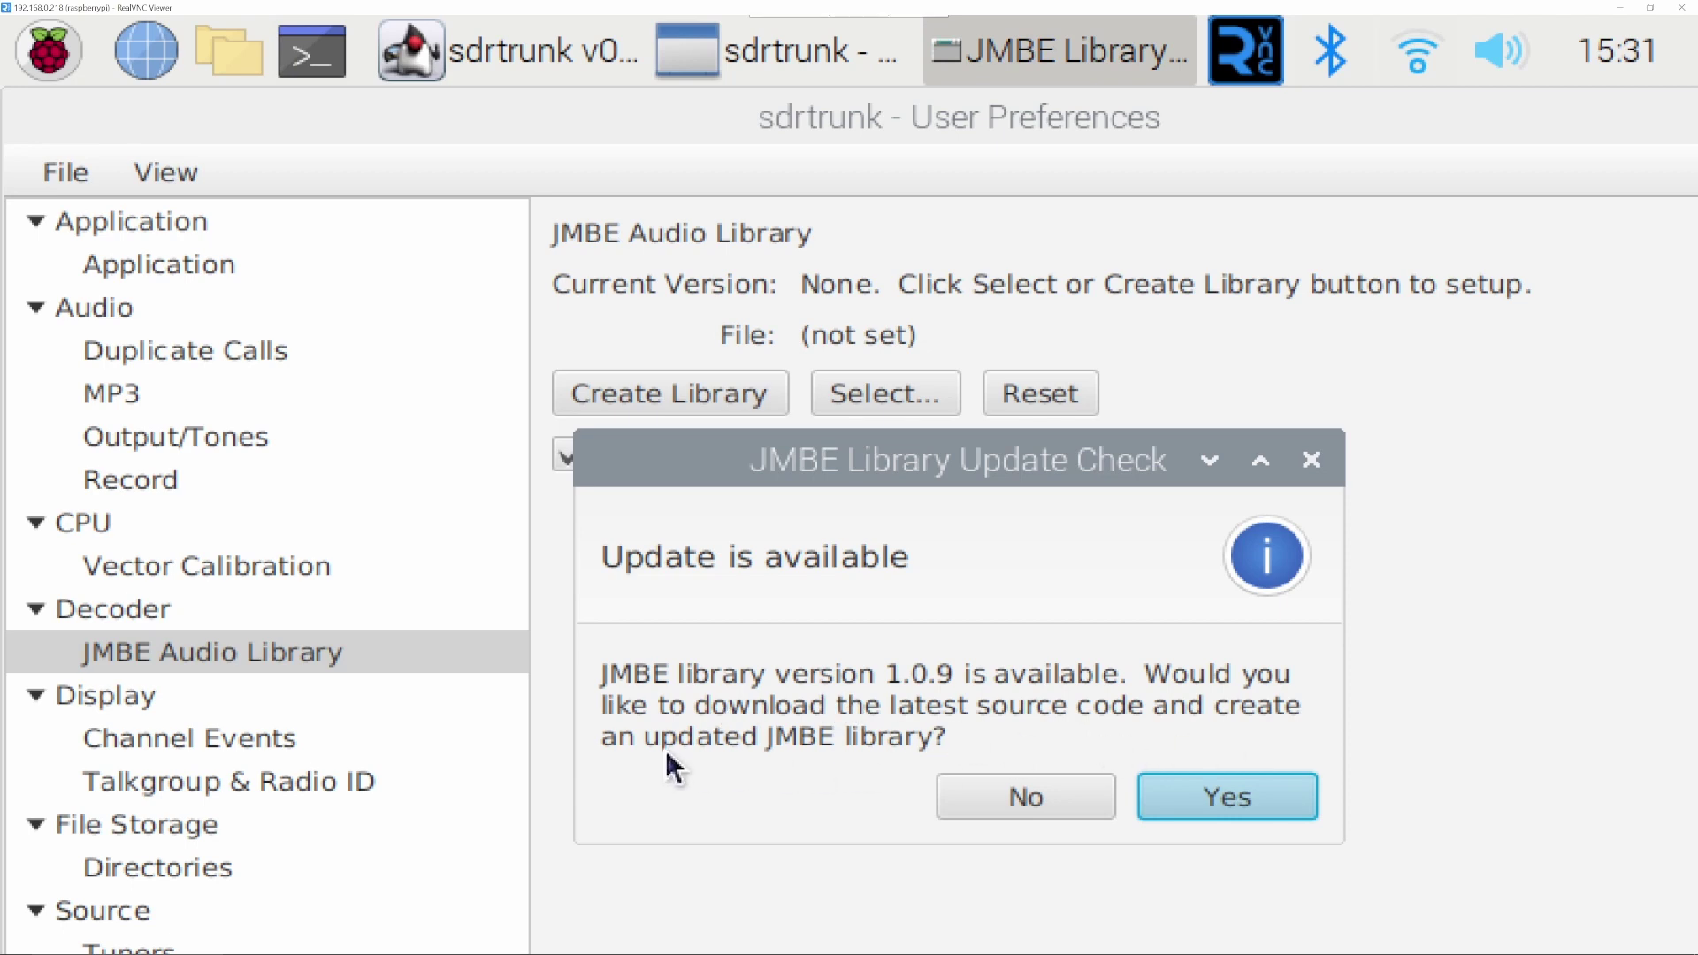
{"action": "left_click", "coordinate": [1249, 791]}
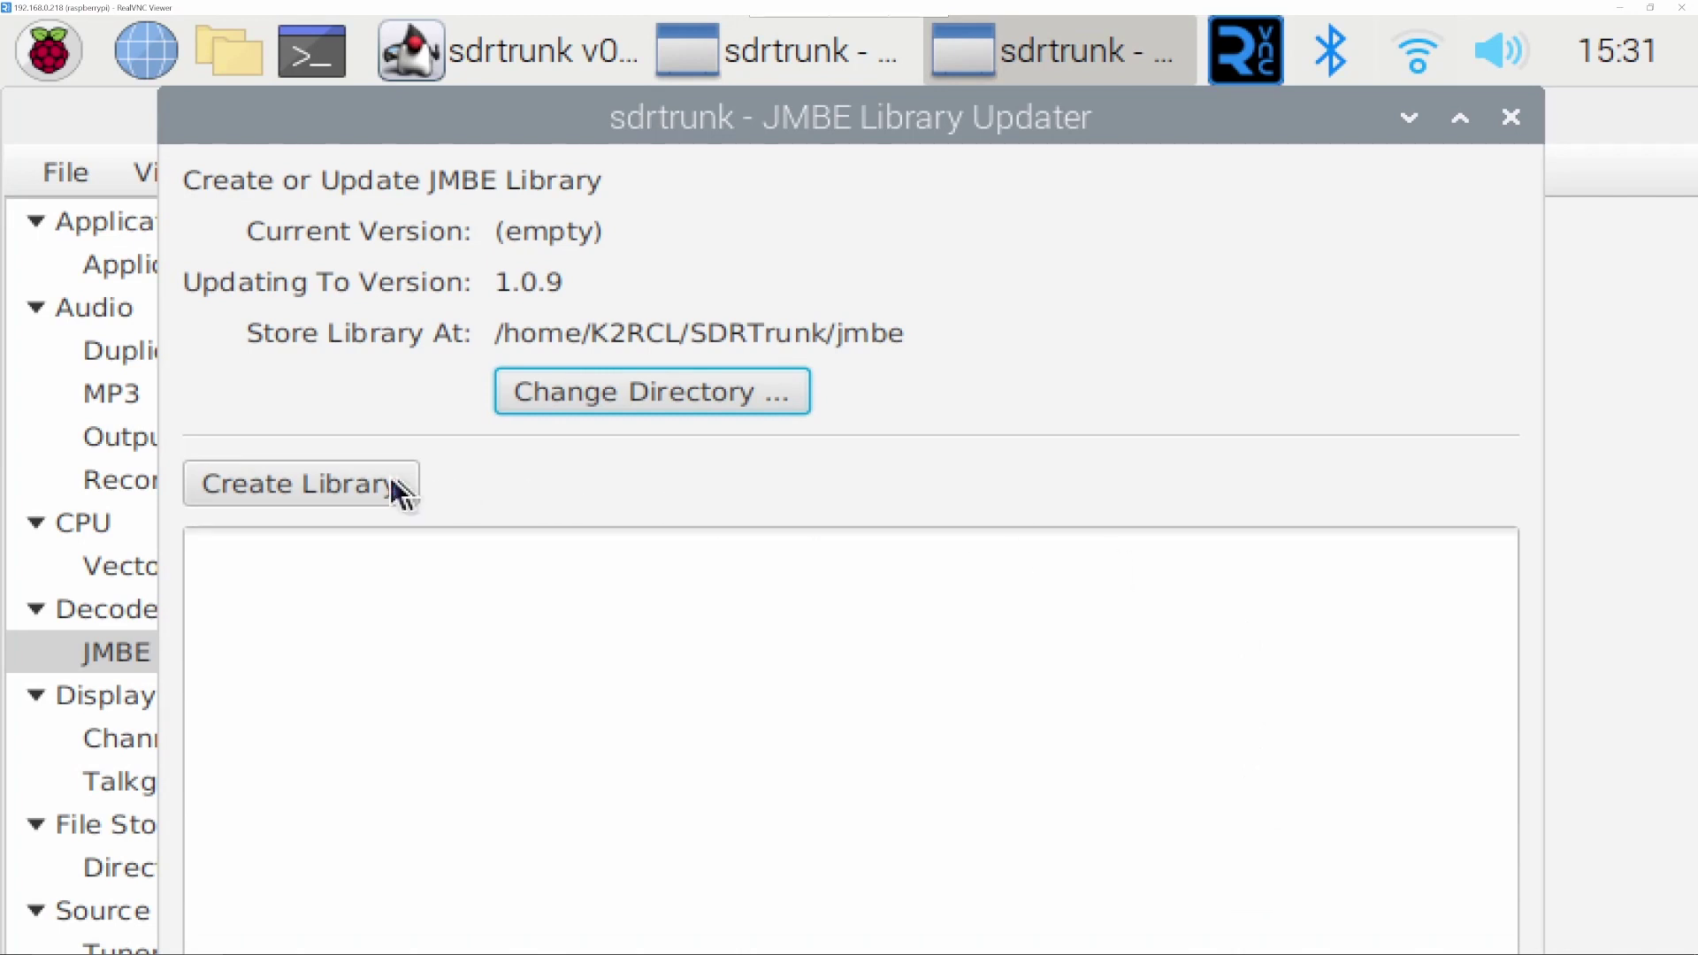
{"action": "left_click", "coordinate": [334, 491]}
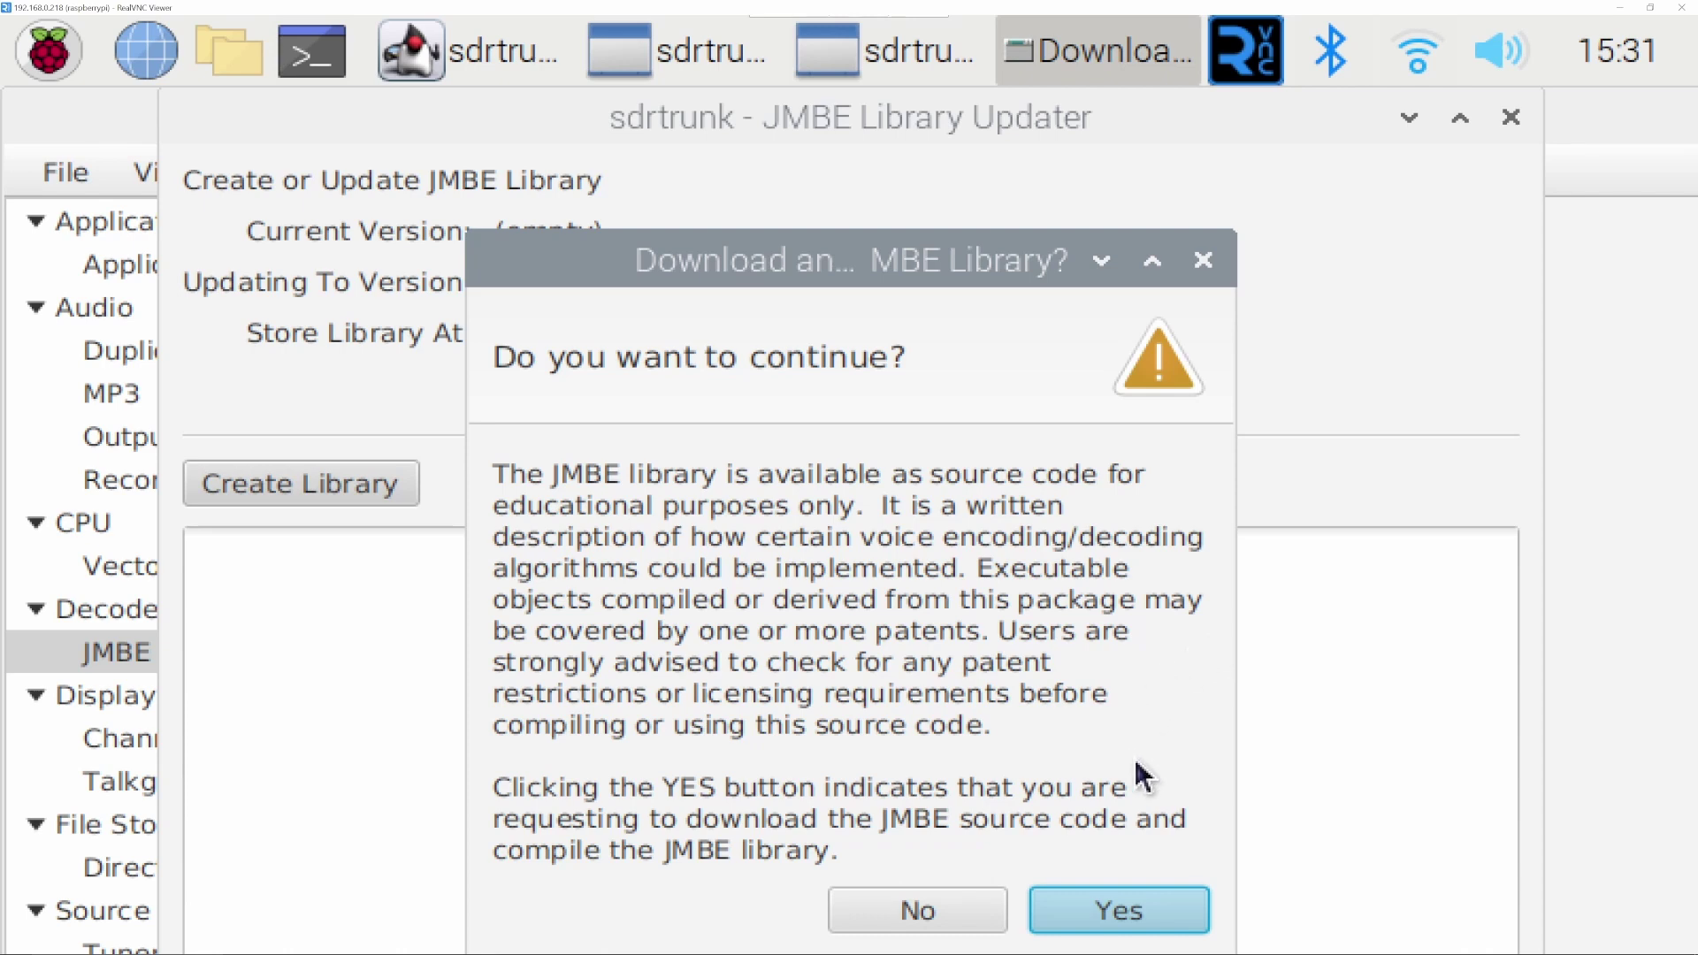
{"action": "left_click", "coordinate": [1123, 915]}
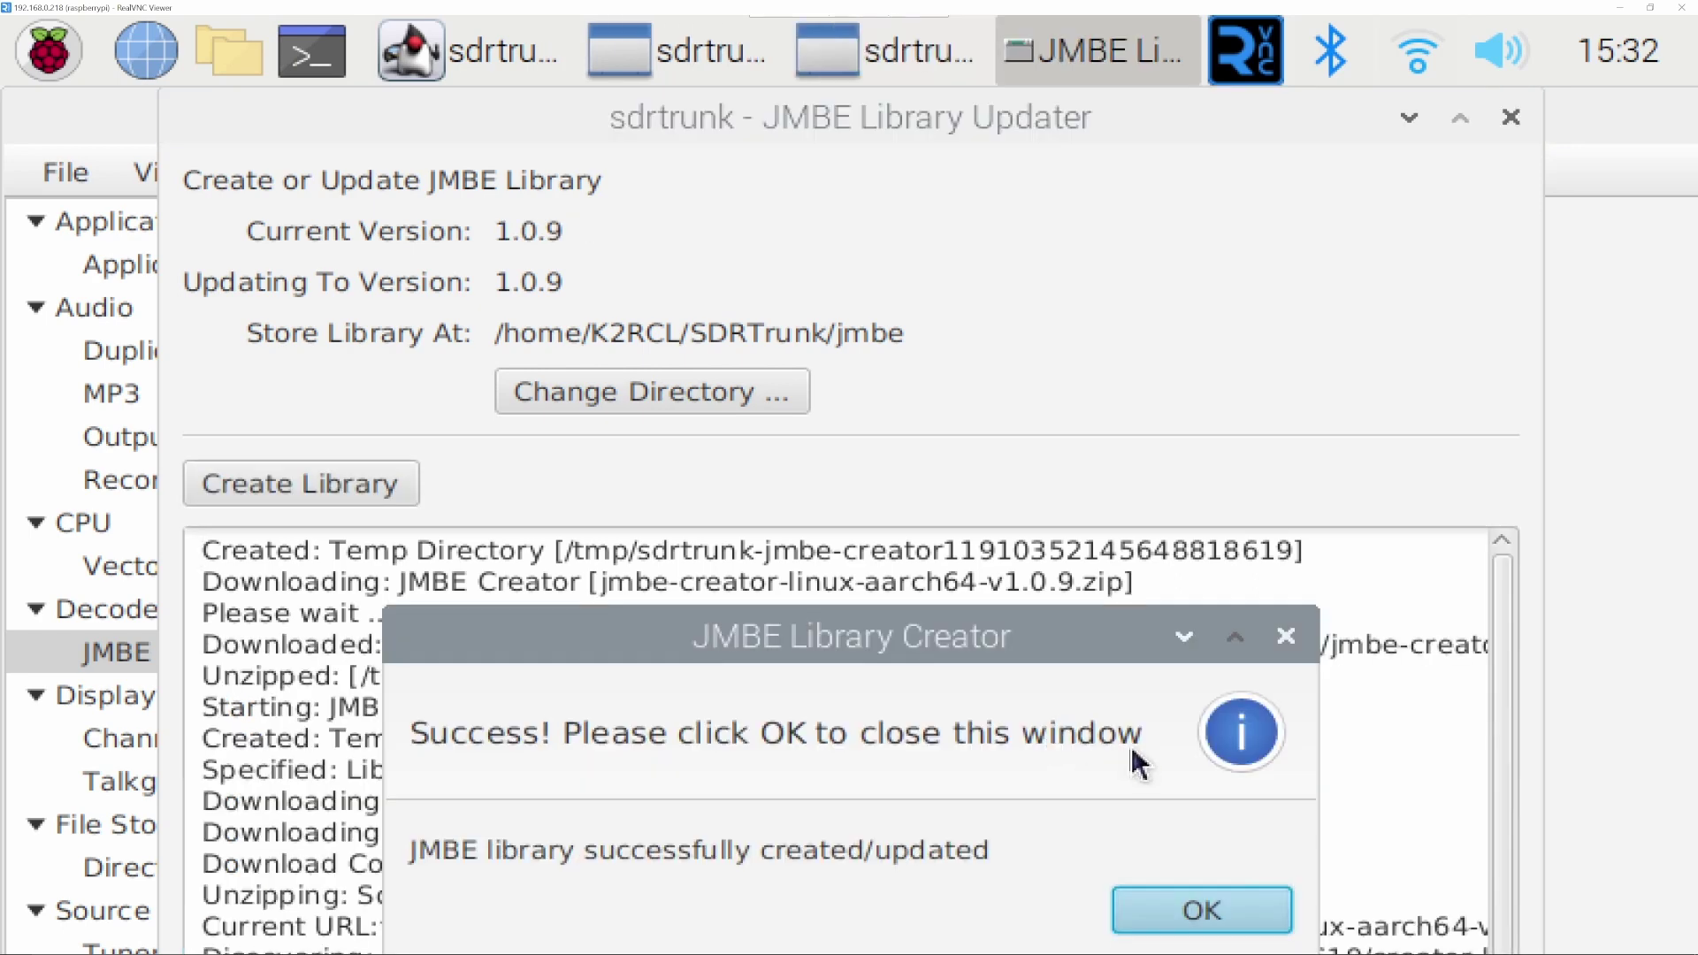
{"action": "left_click", "coordinate": [1198, 914]}
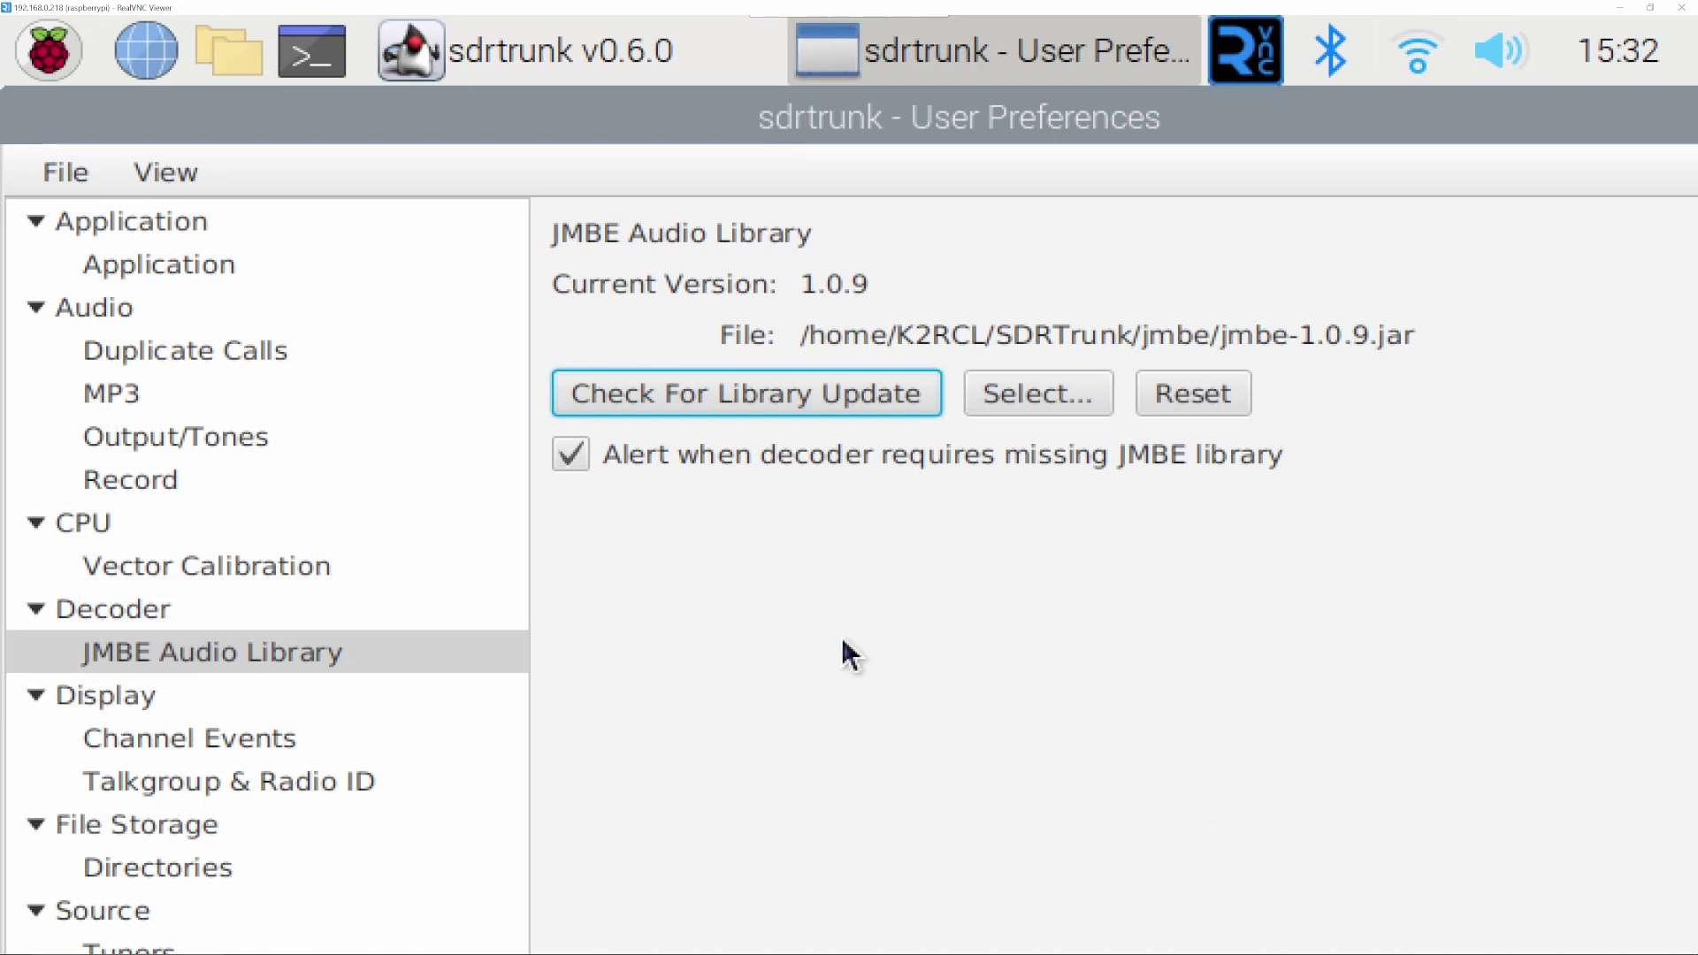
Set the Application Channel Auto-Start Timeout to 0 seconds.
{"action": "left_click", "coordinate": [209, 275]}
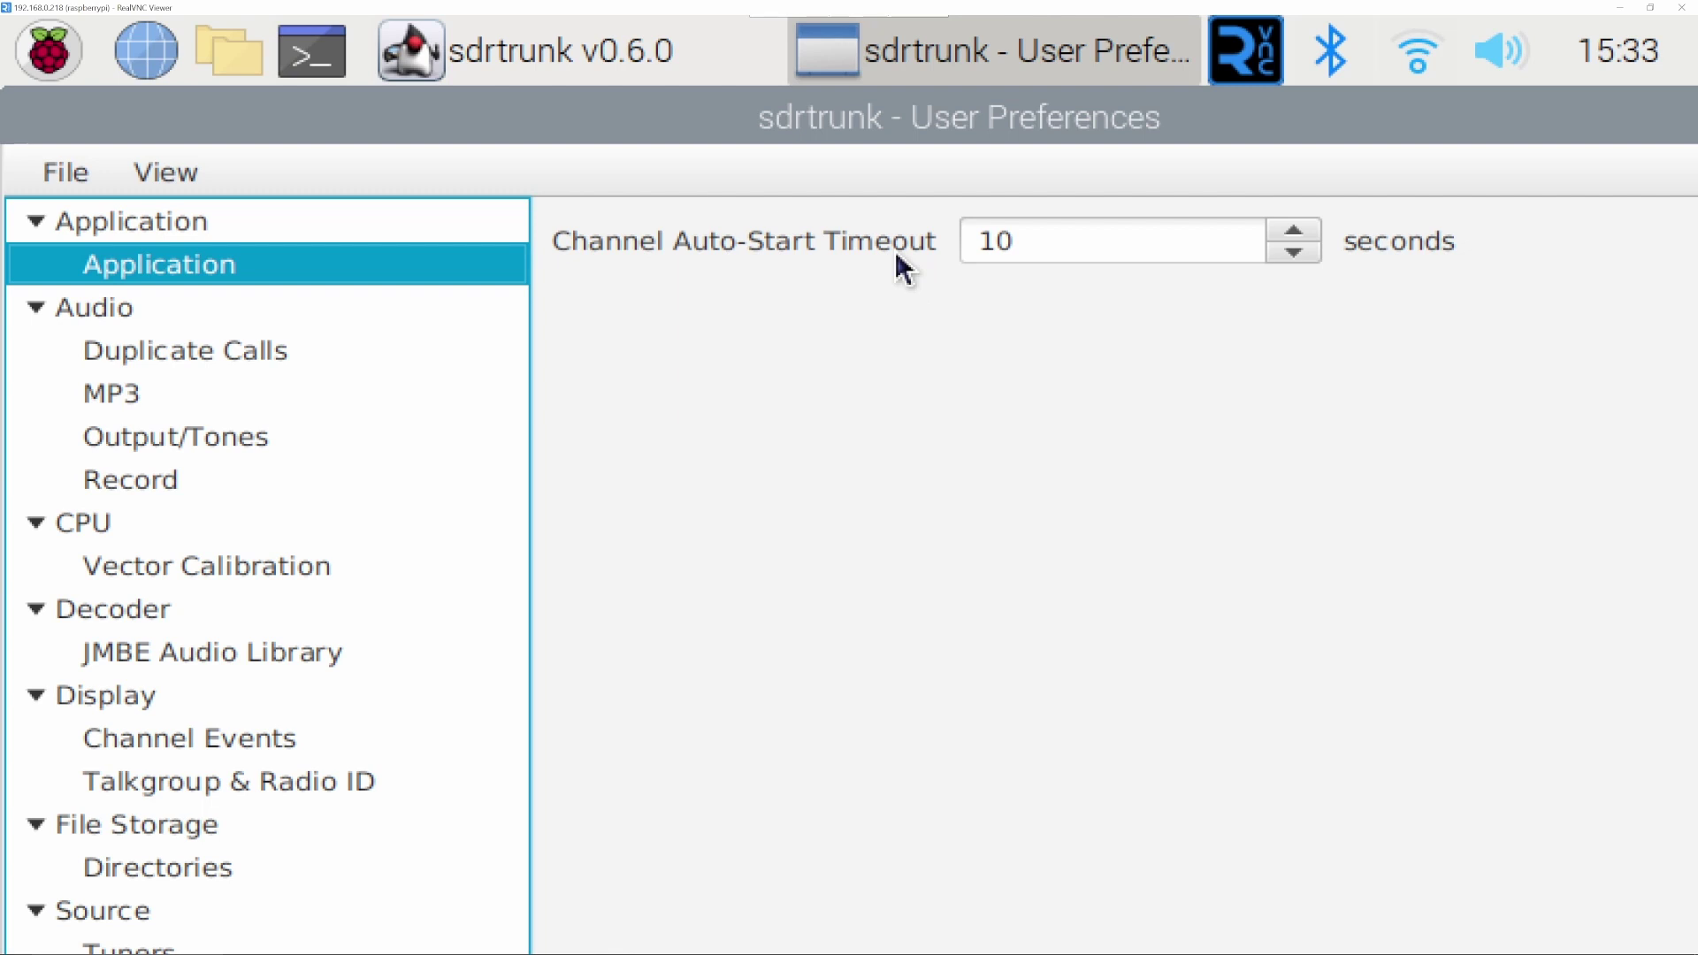
{"action": "key", "text": "Tab"}
{"action": "key", "text": "Delete"}
Review the Audio Duplicate Calls, MP3 and Output/Tones preference pages.
{"action": "left_click", "coordinate": [171, 306]}
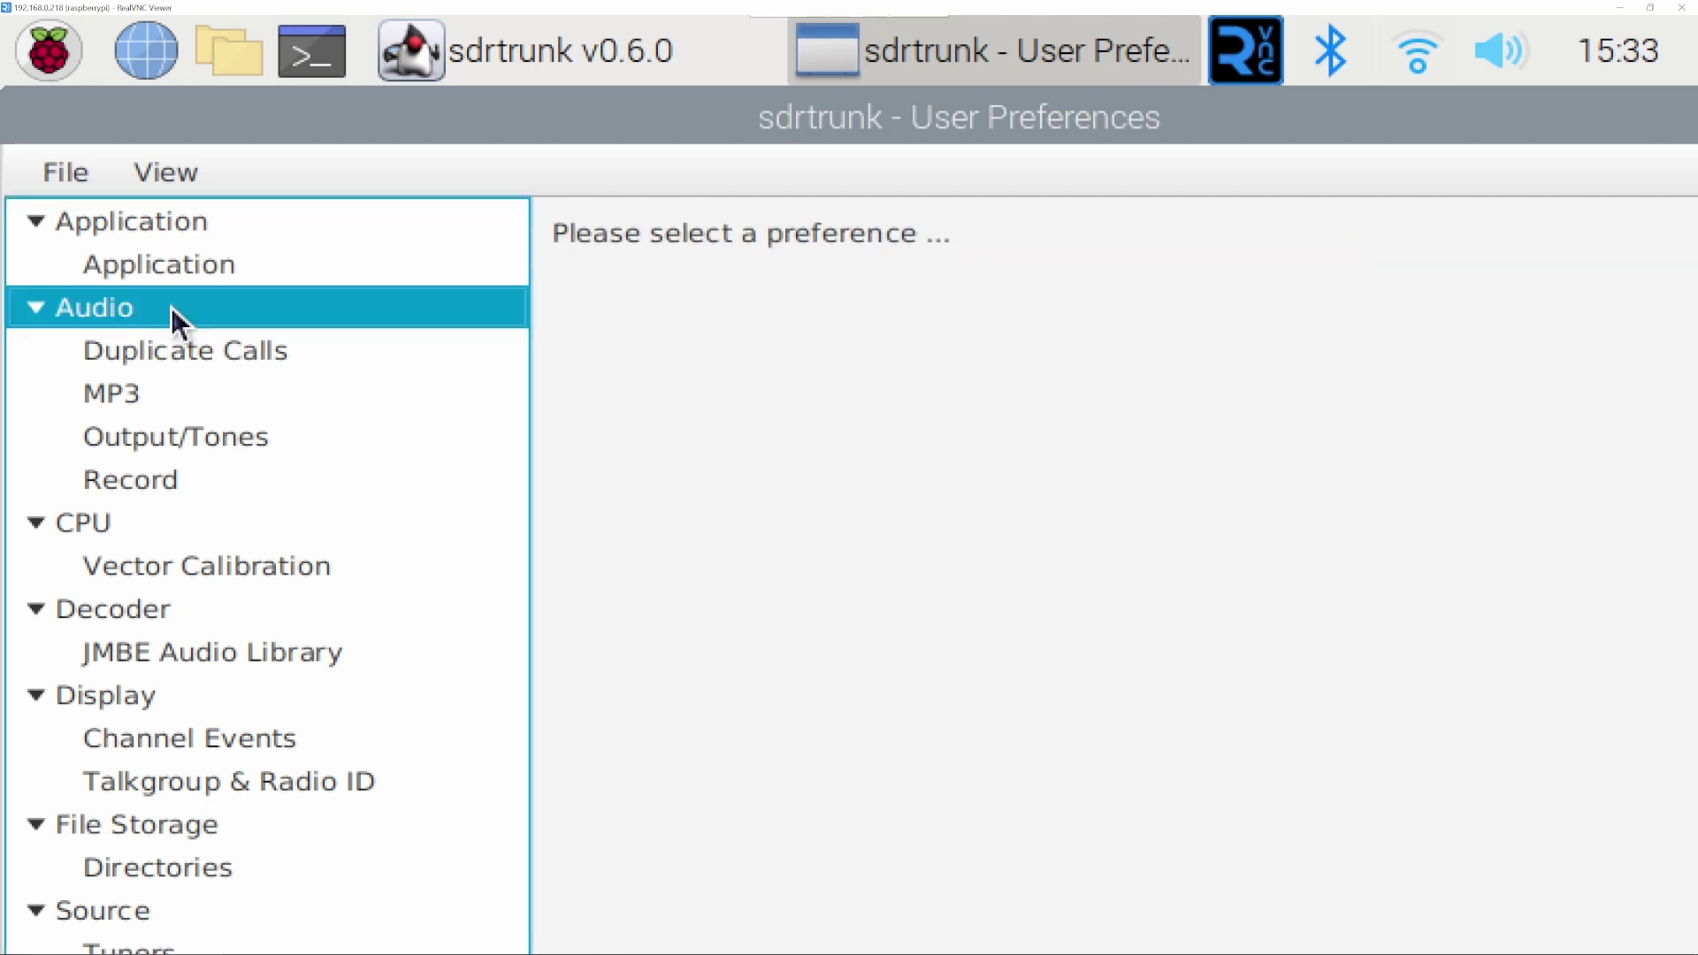
{"action": "left_click", "coordinate": [227, 349]}
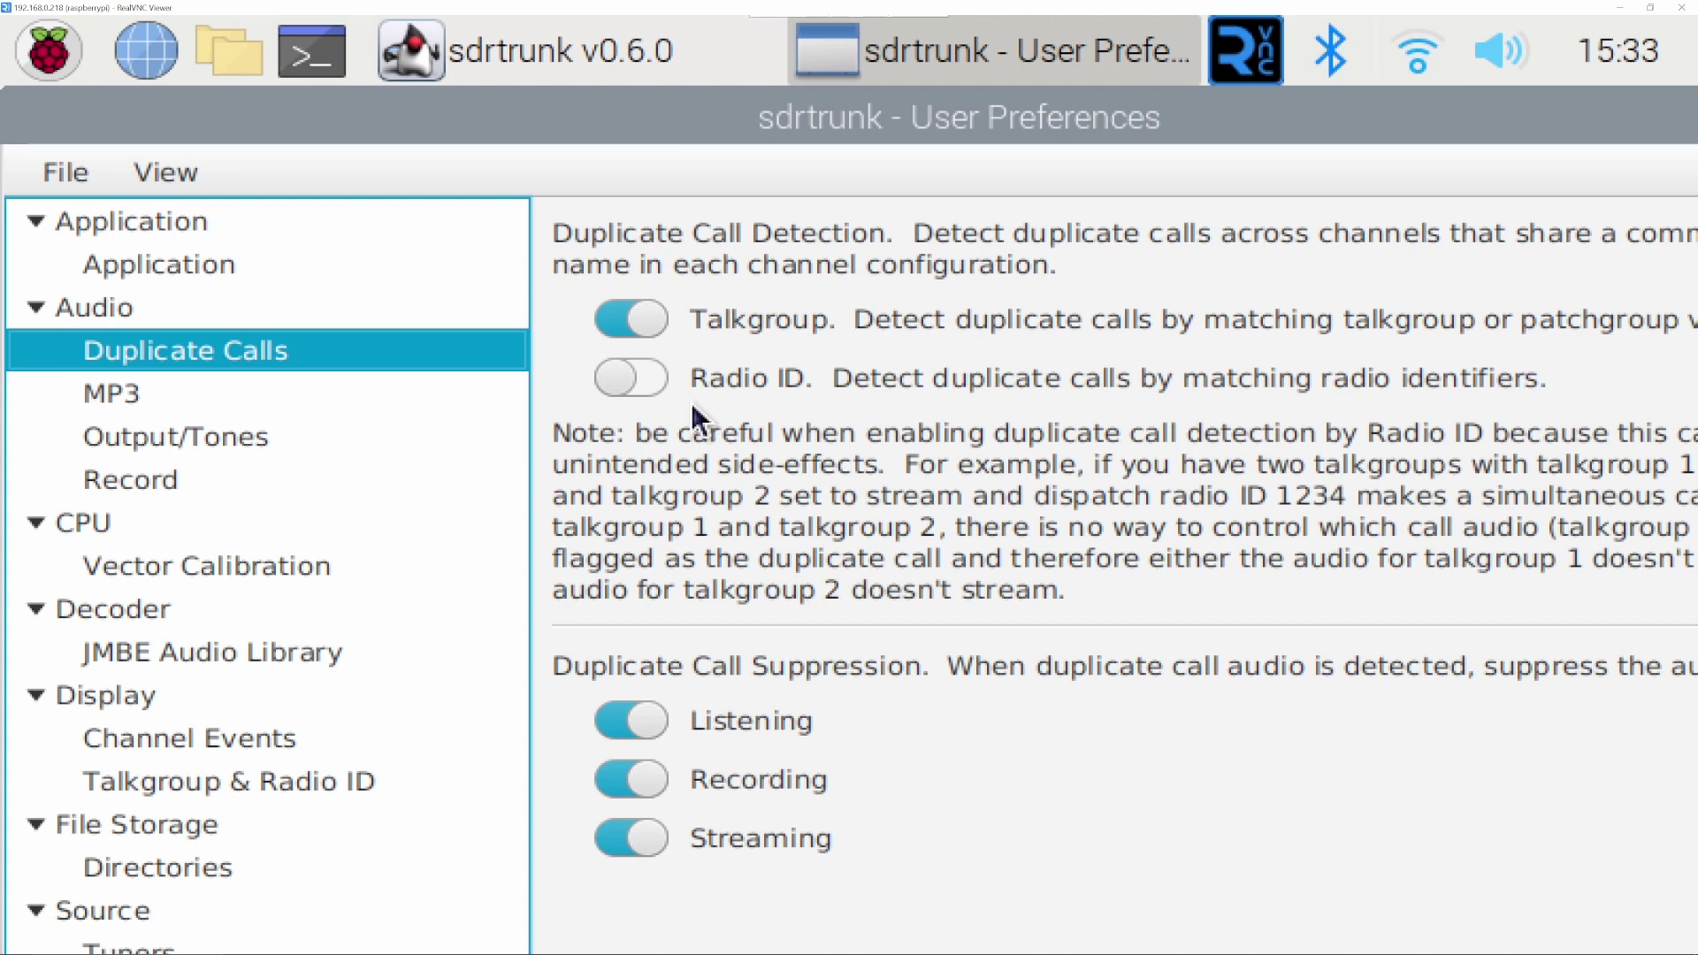
{"action": "left_click", "coordinate": [255, 394]}
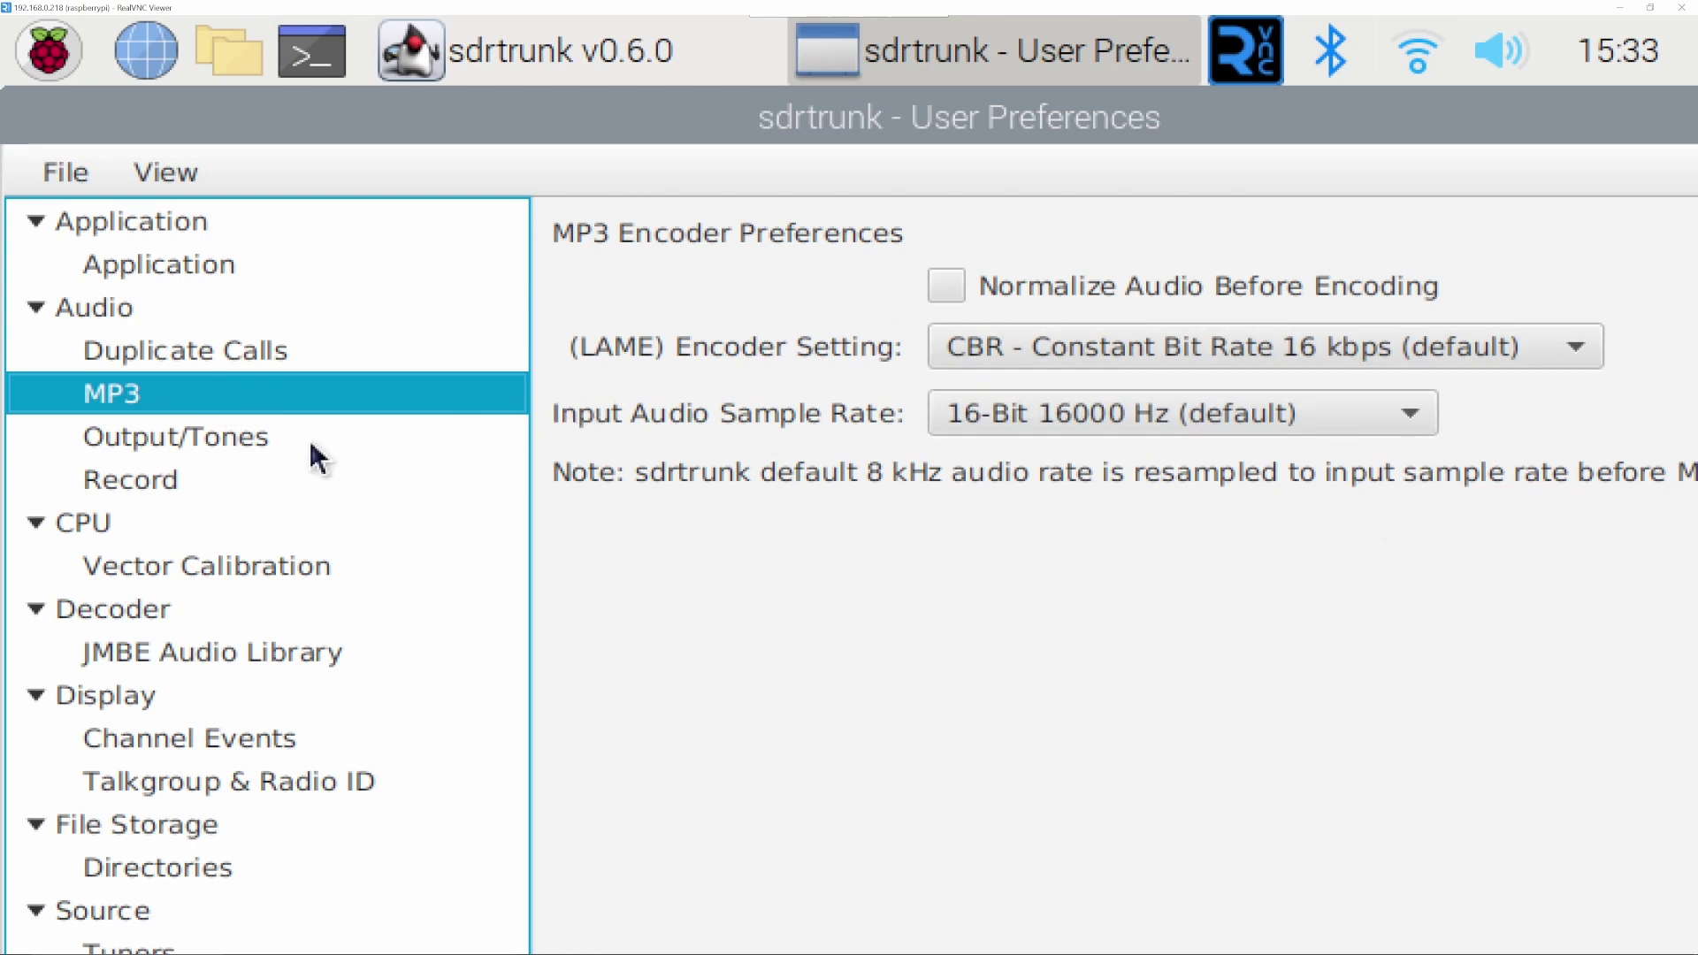
{"action": "left_click", "coordinate": [276, 447]}
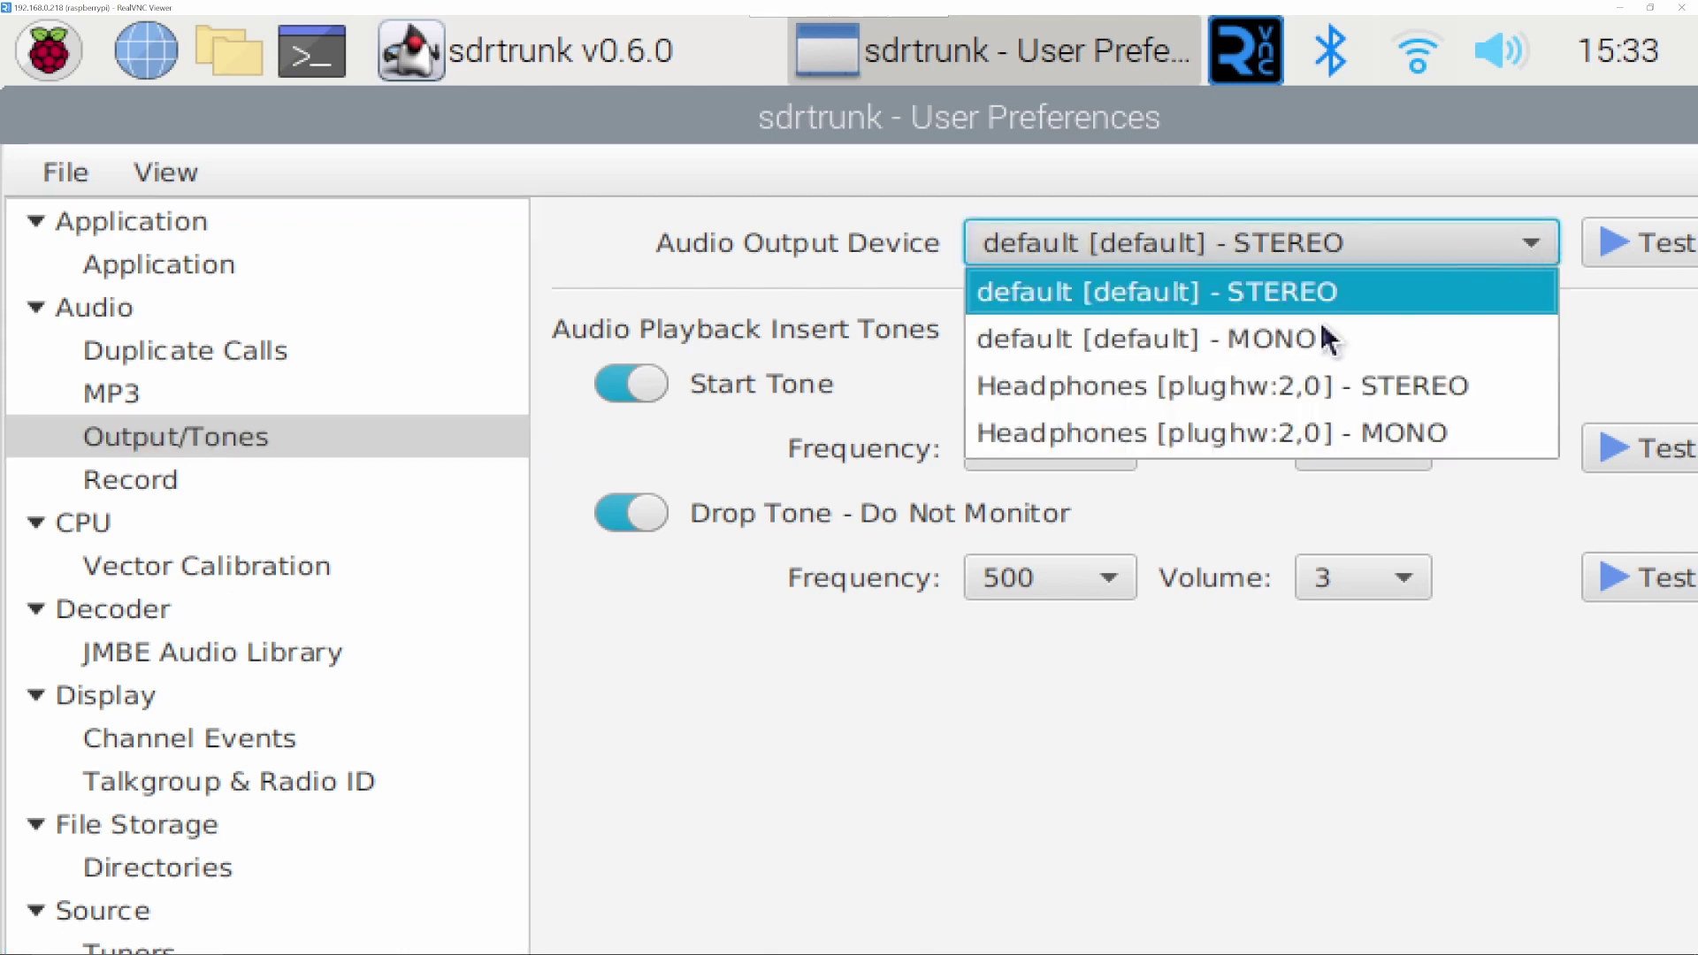
Select the default [default] - MONO output device, then view Record and Source Tuners pages.
{"action": "left_click", "coordinate": [1307, 351]}
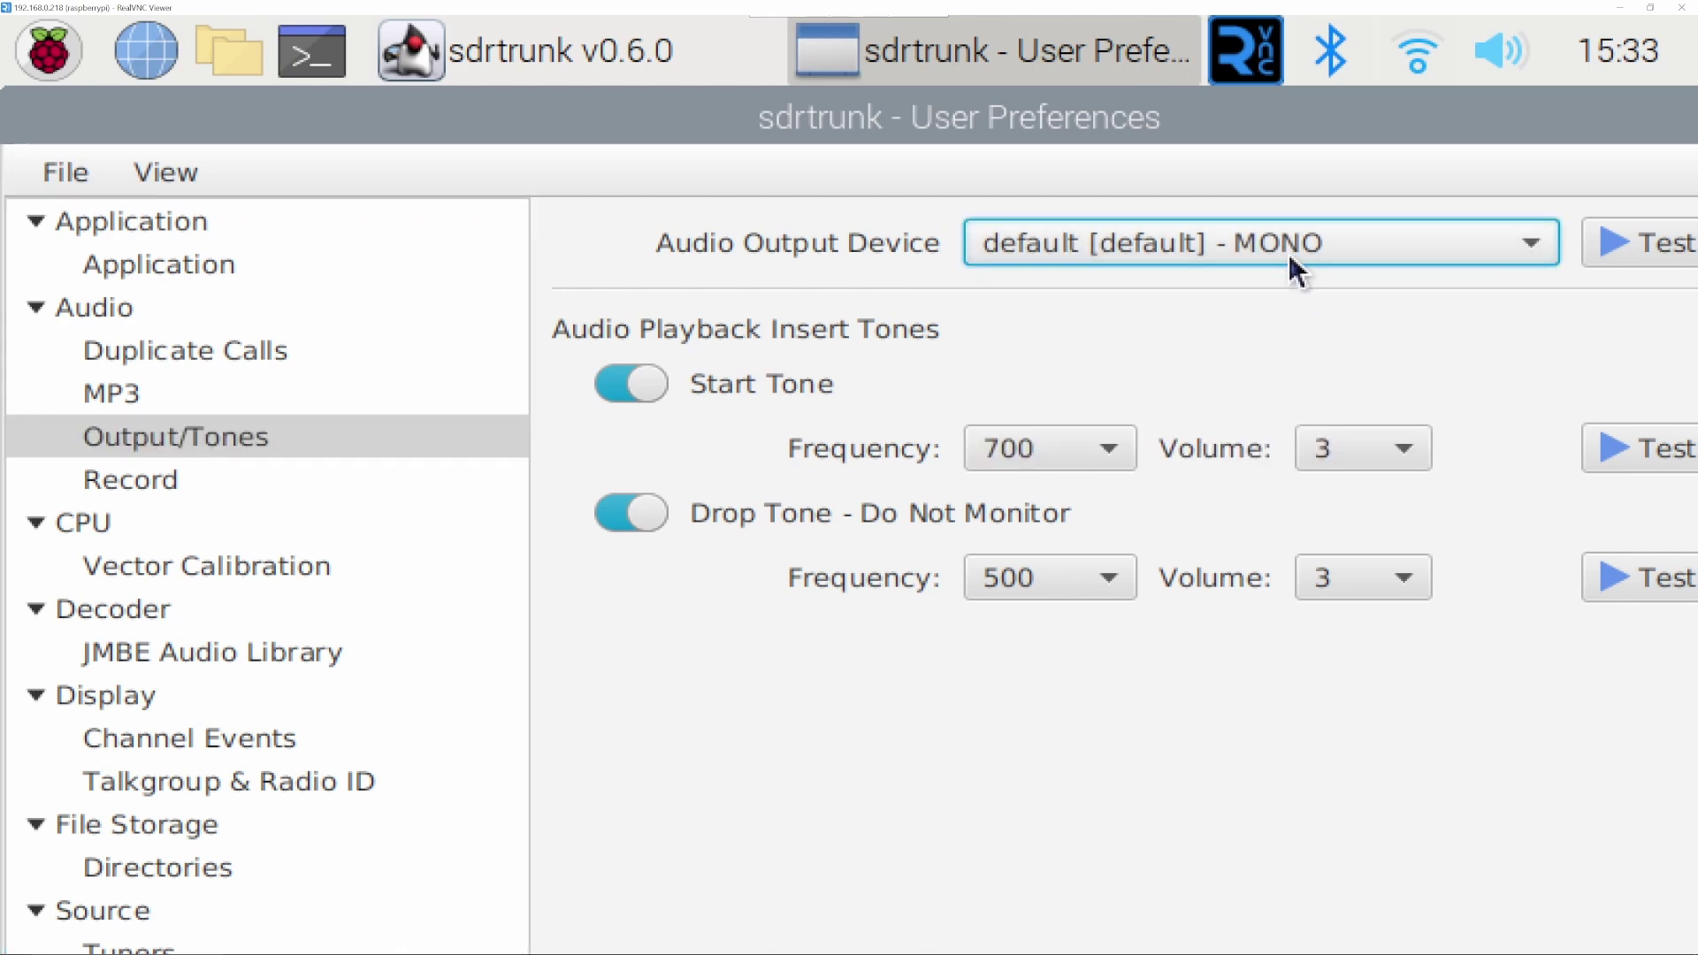
{"action": "left_click", "coordinate": [168, 485]}
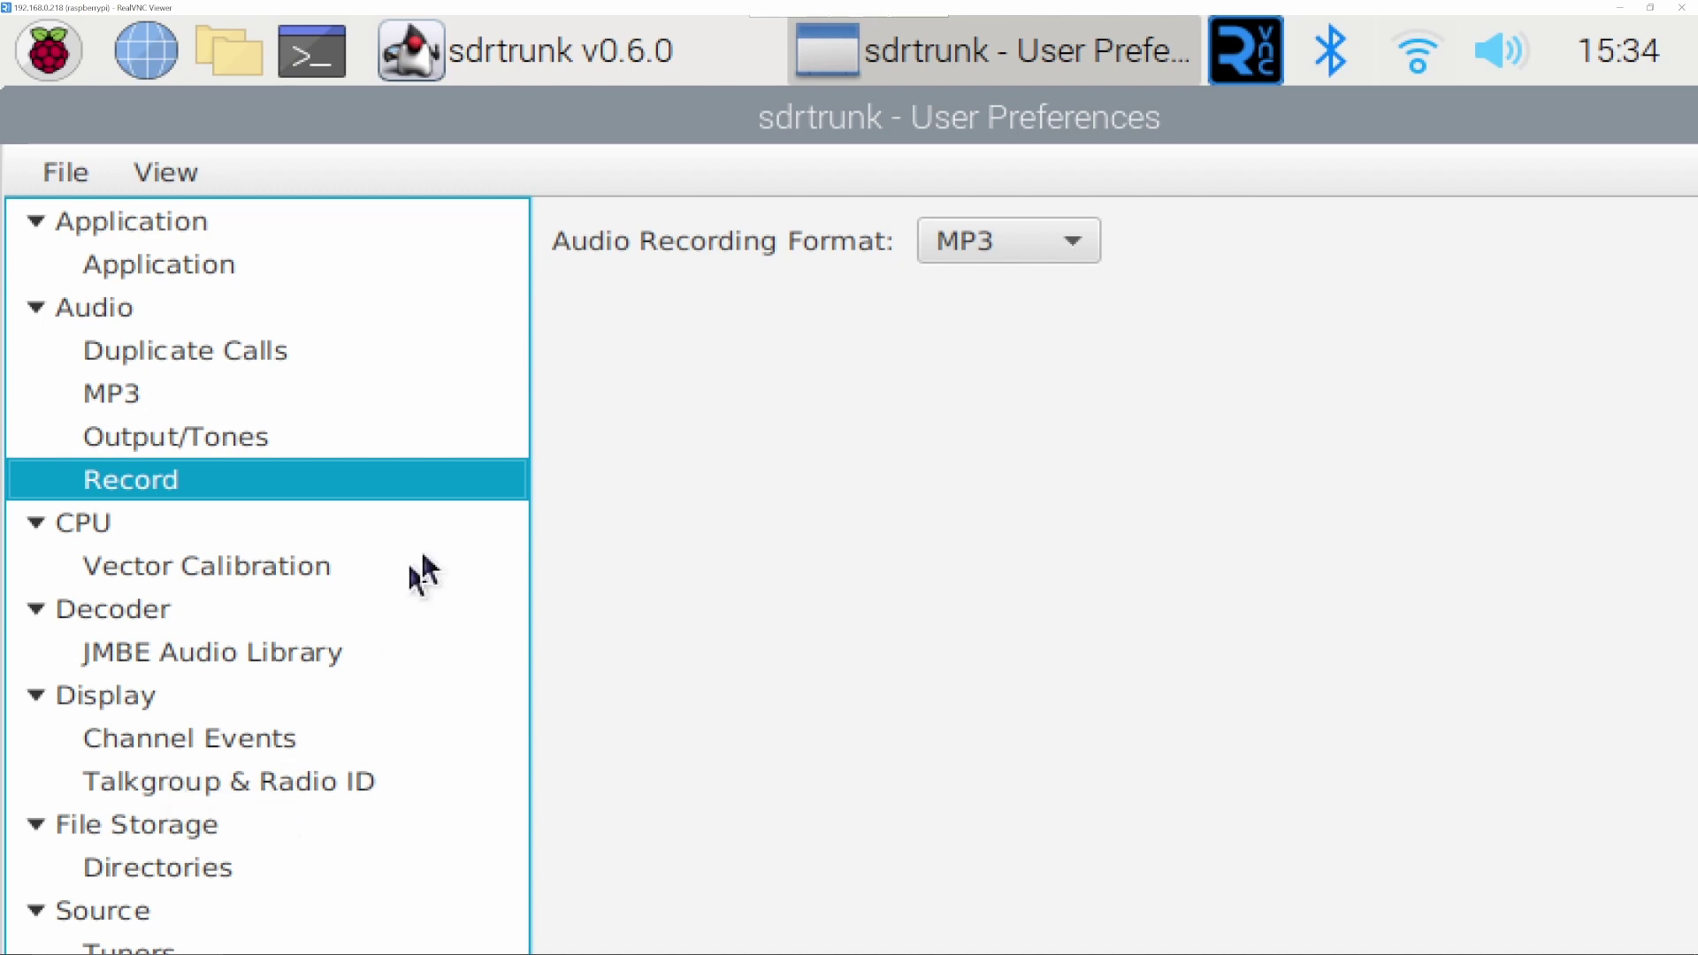
{"action": "left_click_drag", "start_coordinate": [1447, 121], "coordinate": [1127, 160]}
{"action": "left_click", "coordinate": [1308, 121]}
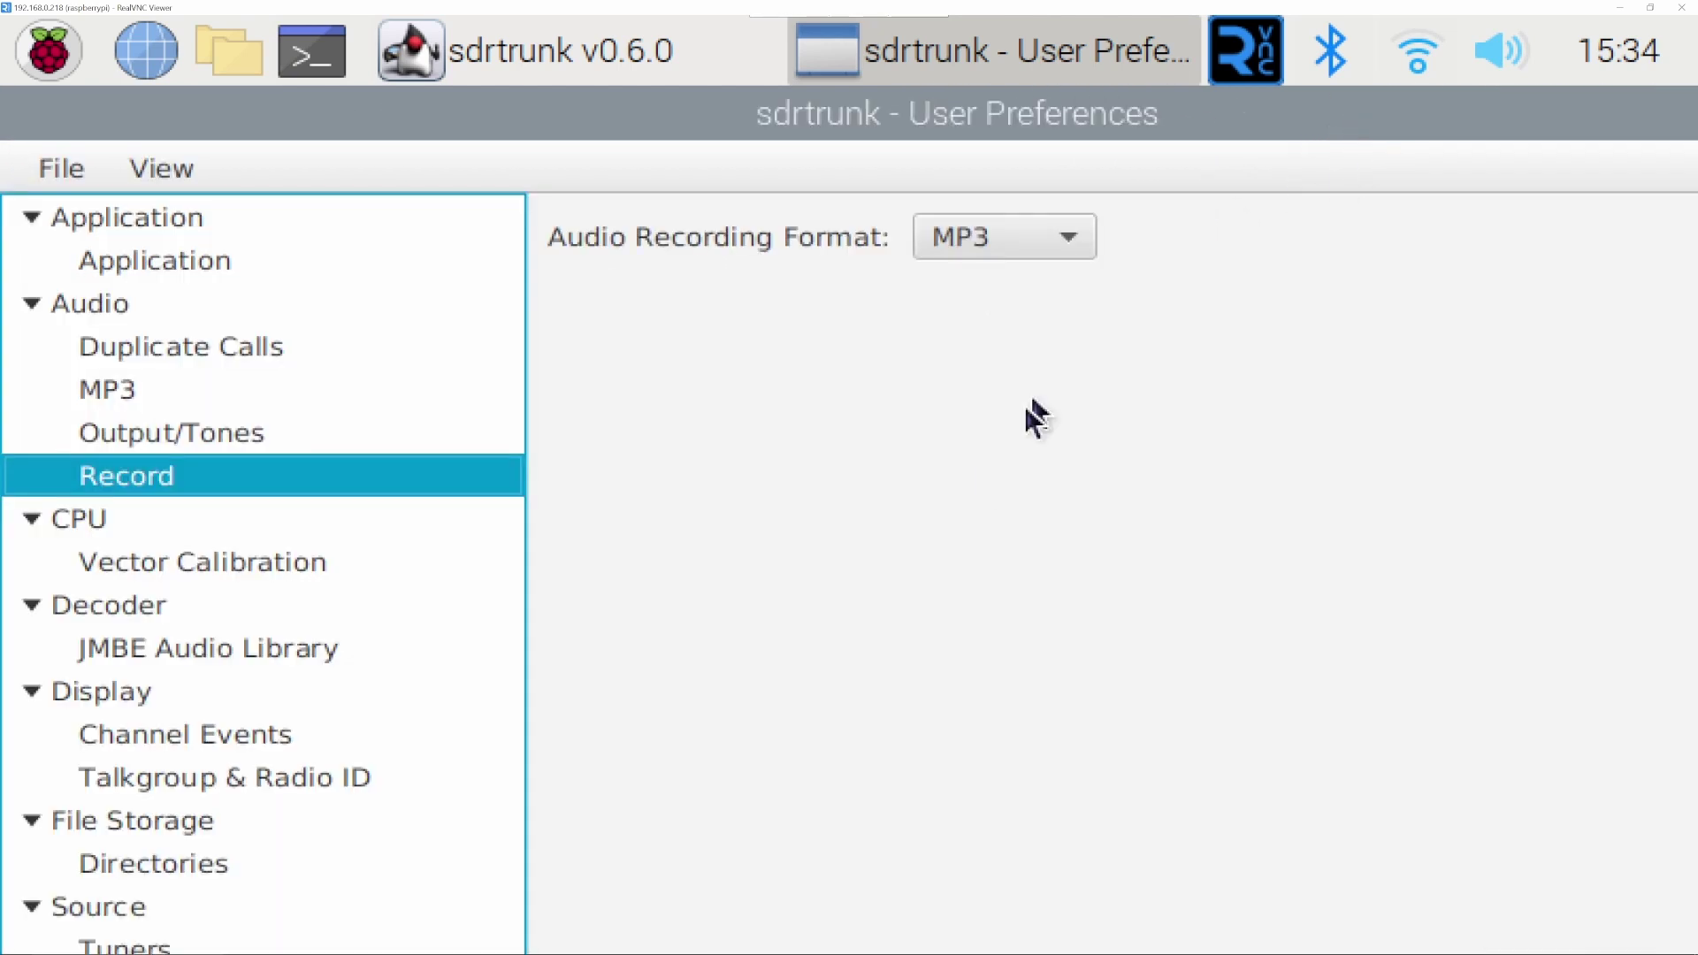
{"action": "left_click", "coordinate": [122, 947]}
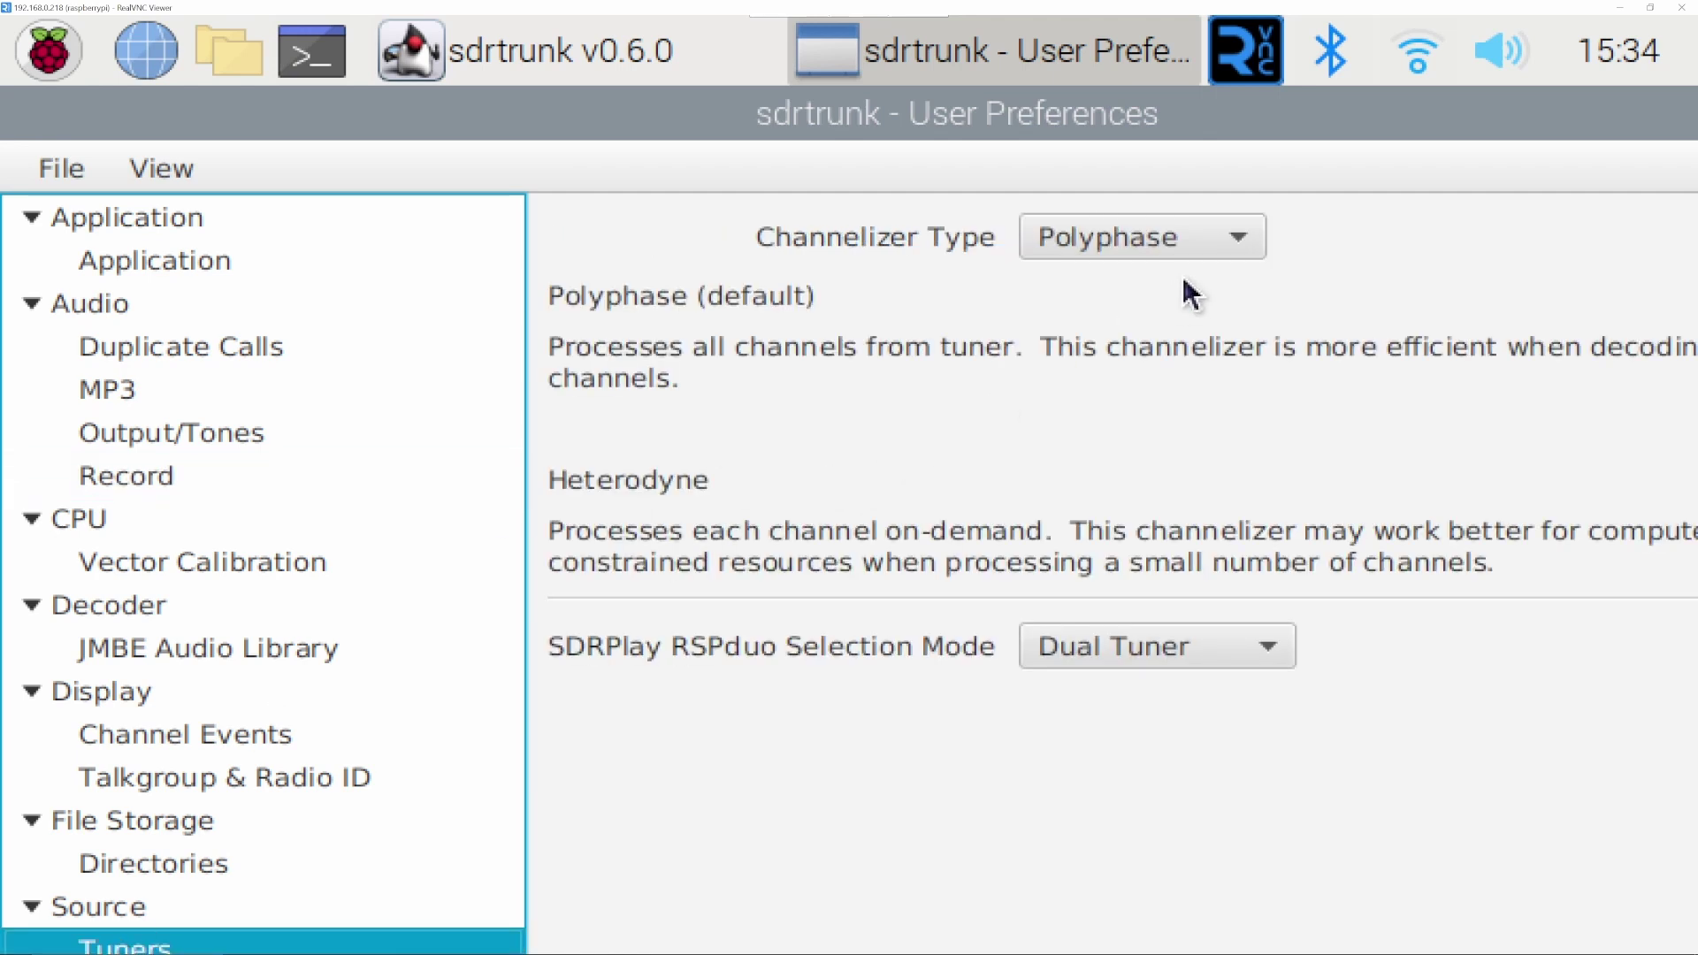
Change the Channelizer Type to Heterodyne and acknowledge the restart warning.
{"action": "left_click", "coordinate": [1242, 239]}
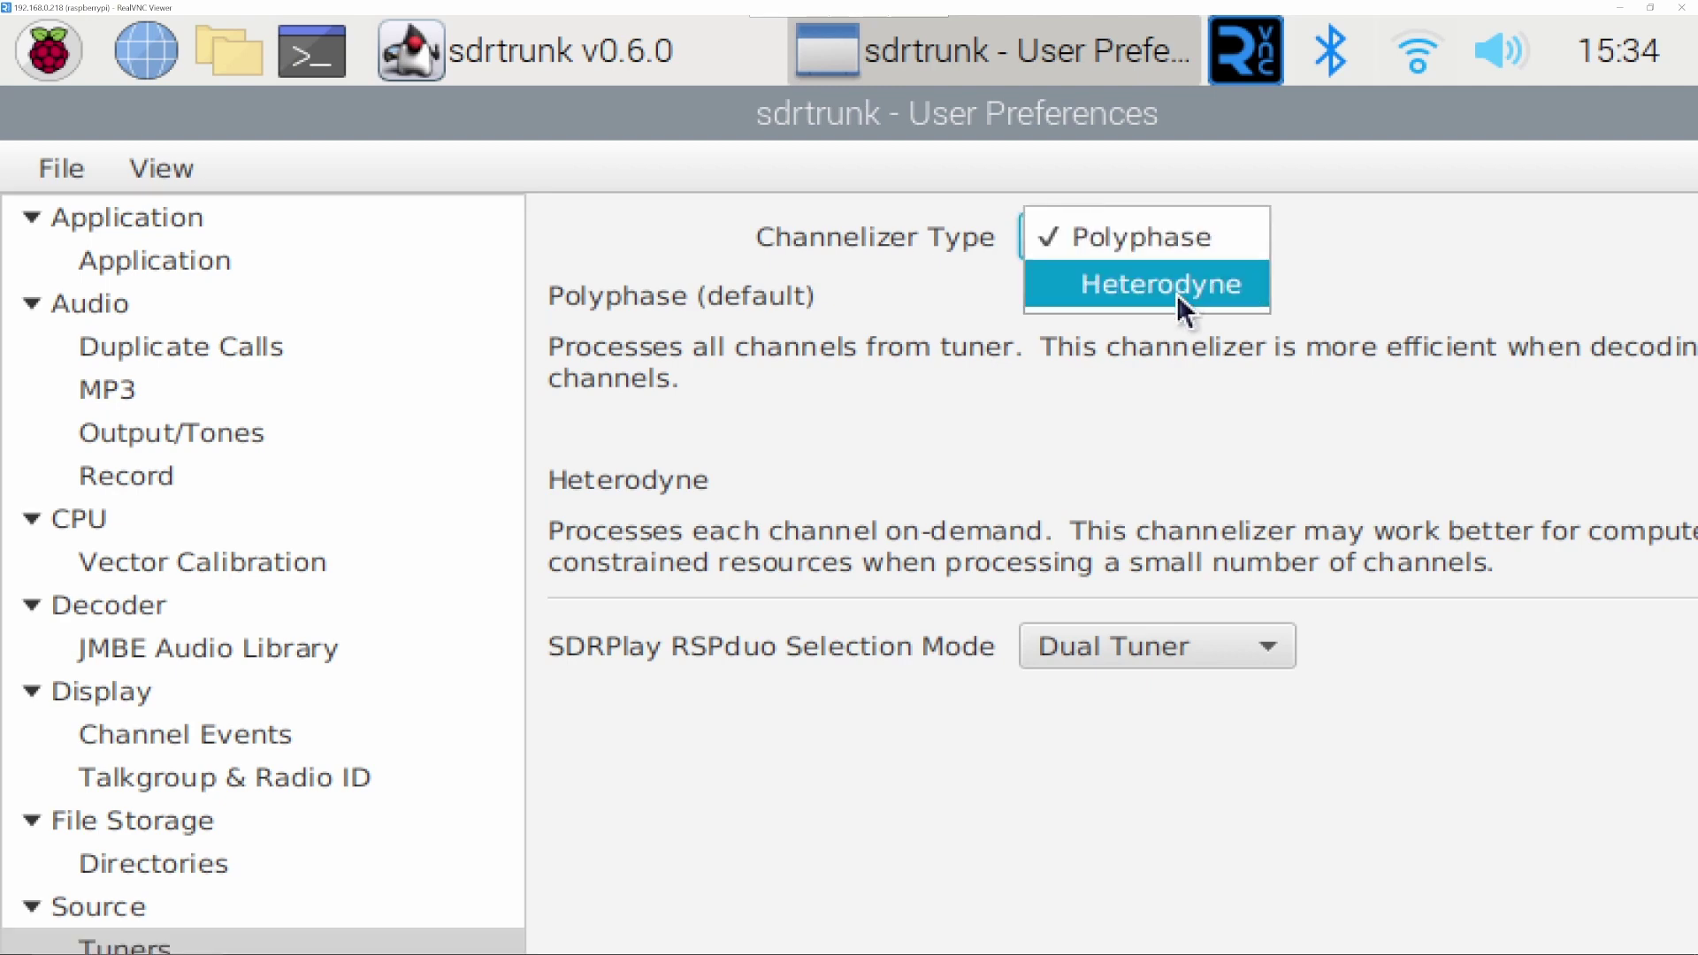
{"action": "left_click", "coordinate": [1182, 308]}
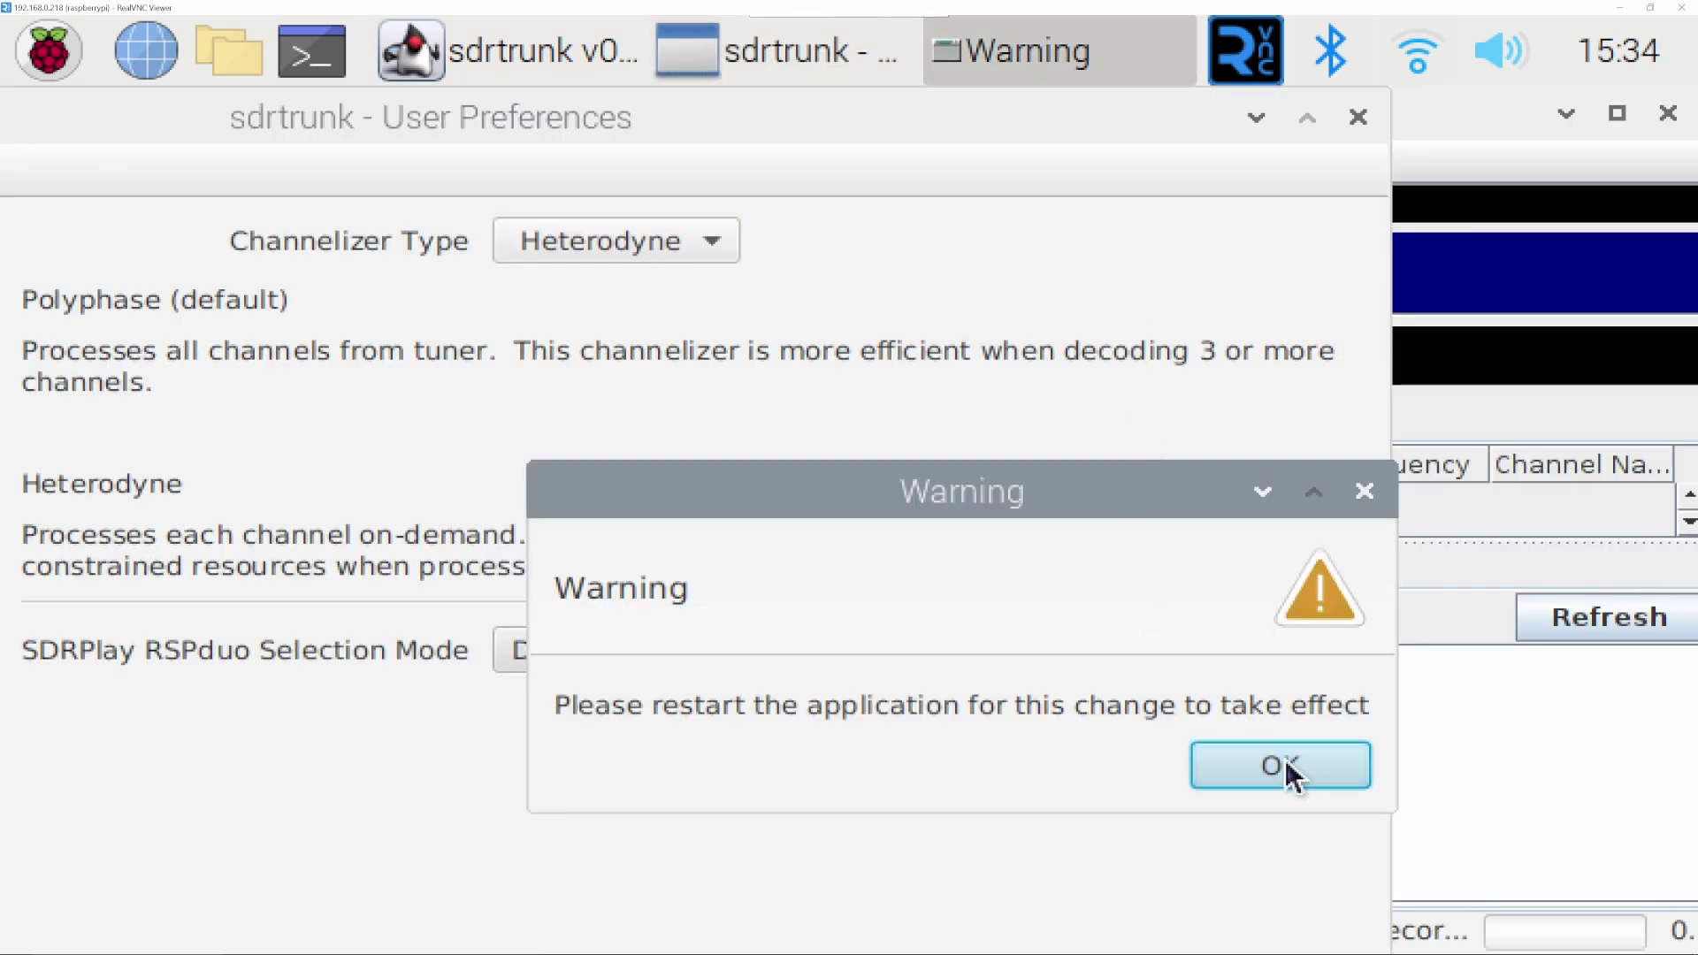
{"action": "left_click", "coordinate": [1286, 770]}
{"action": "left_click", "coordinate": [739, 659]}
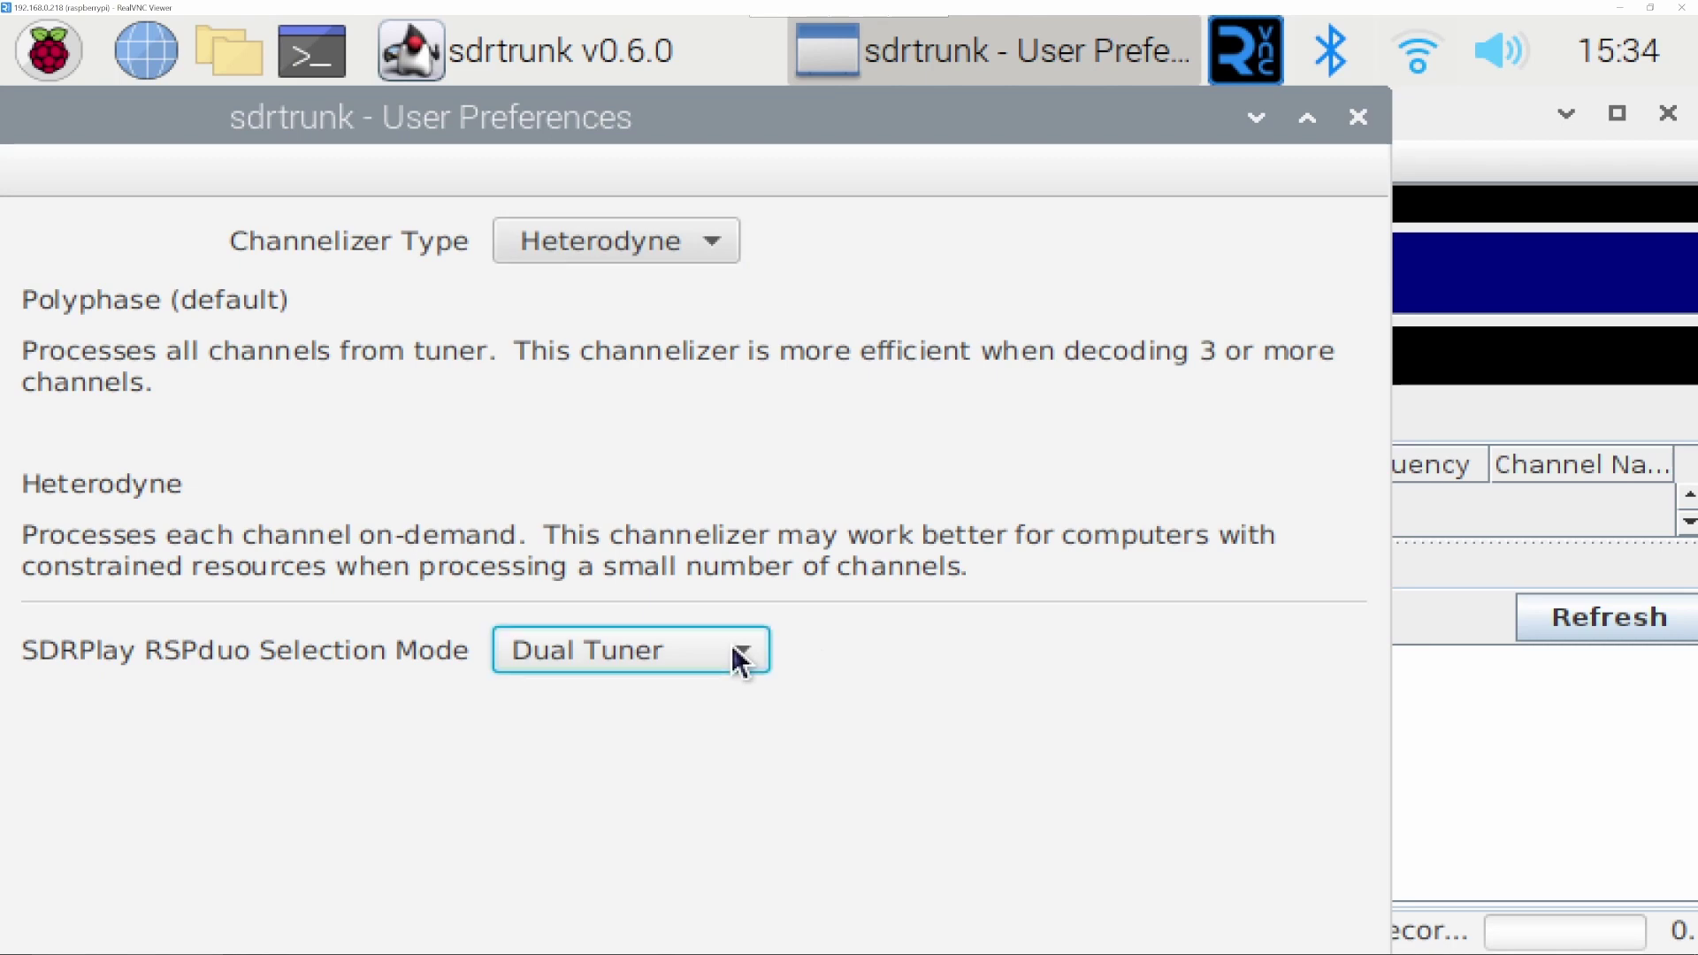
Set RSPduo Selection Mode to Single Tuner 1, acknowledge, and close User Preferences.
{"action": "left_click", "coordinate": [739, 660]}
{"action": "left_click", "coordinate": [716, 699]}
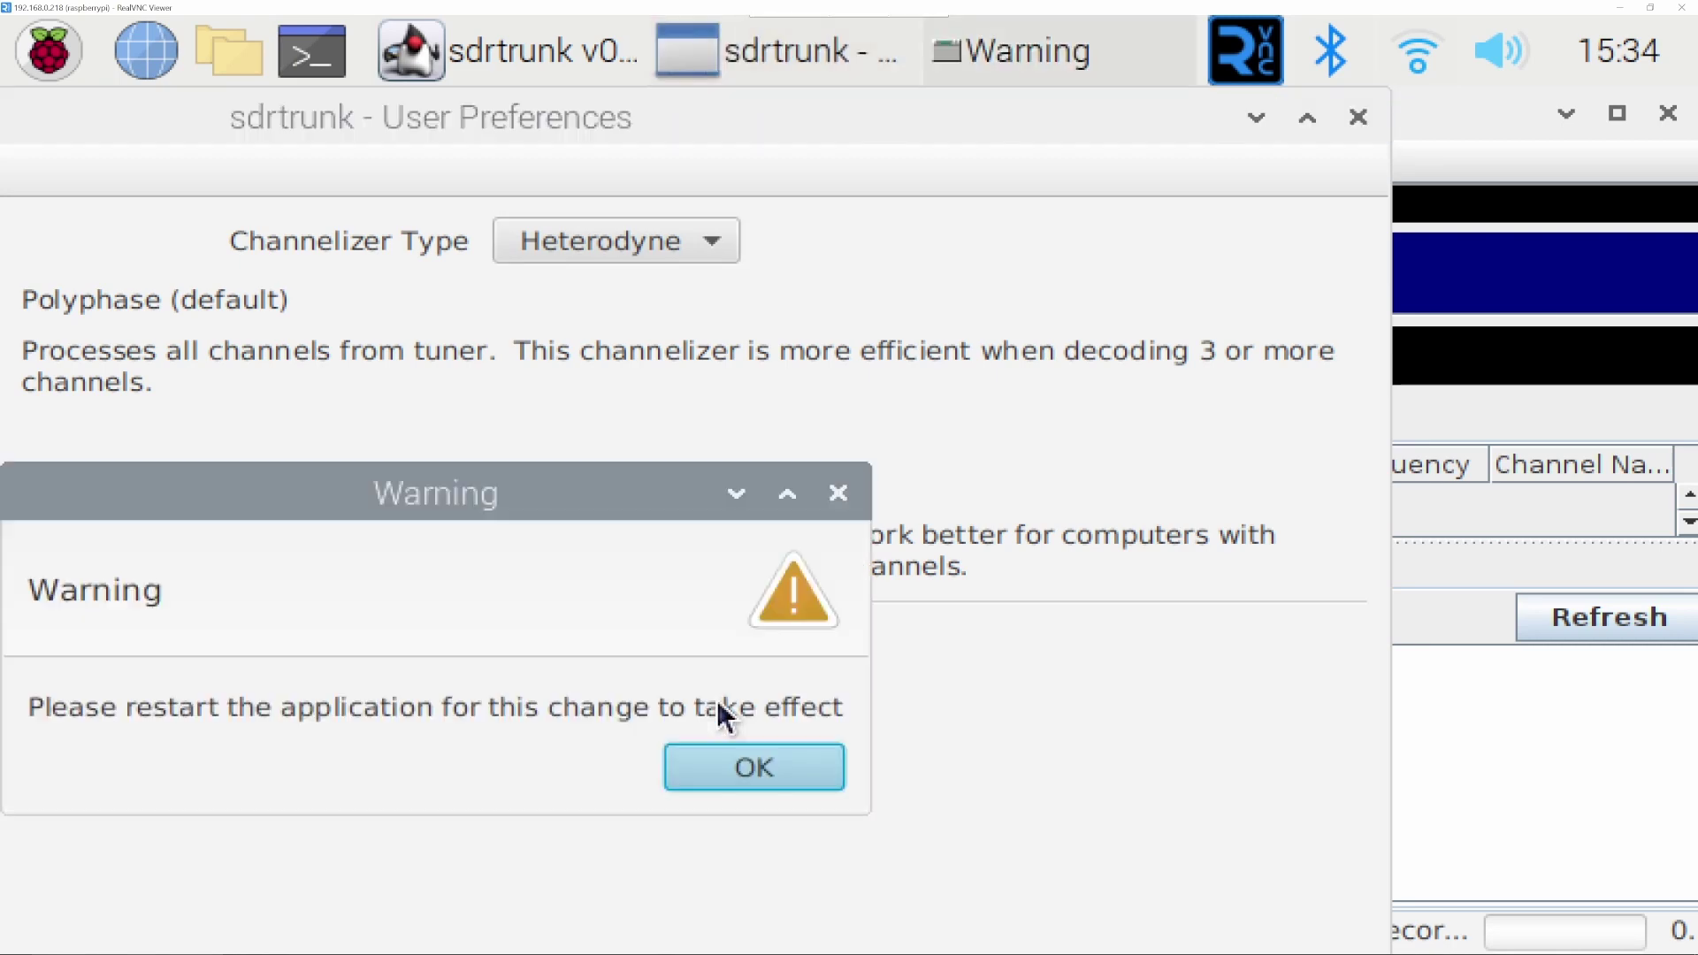
{"action": "left_click", "coordinate": [752, 770]}
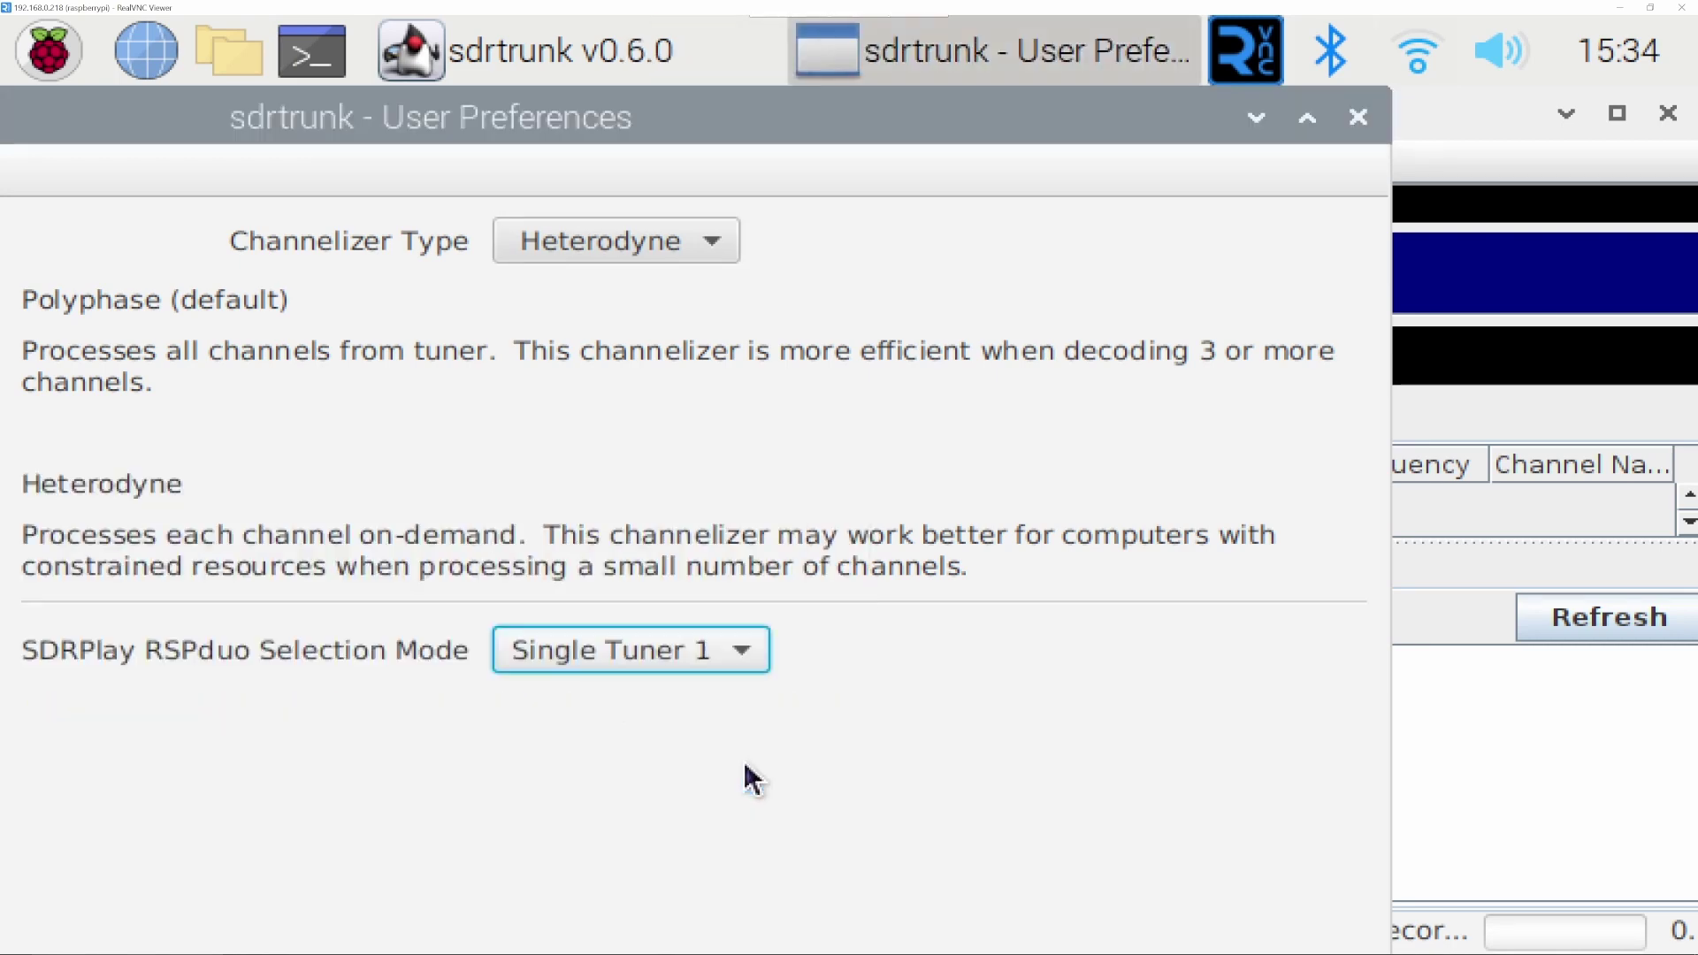
{"action": "left_click", "coordinate": [1360, 120]}
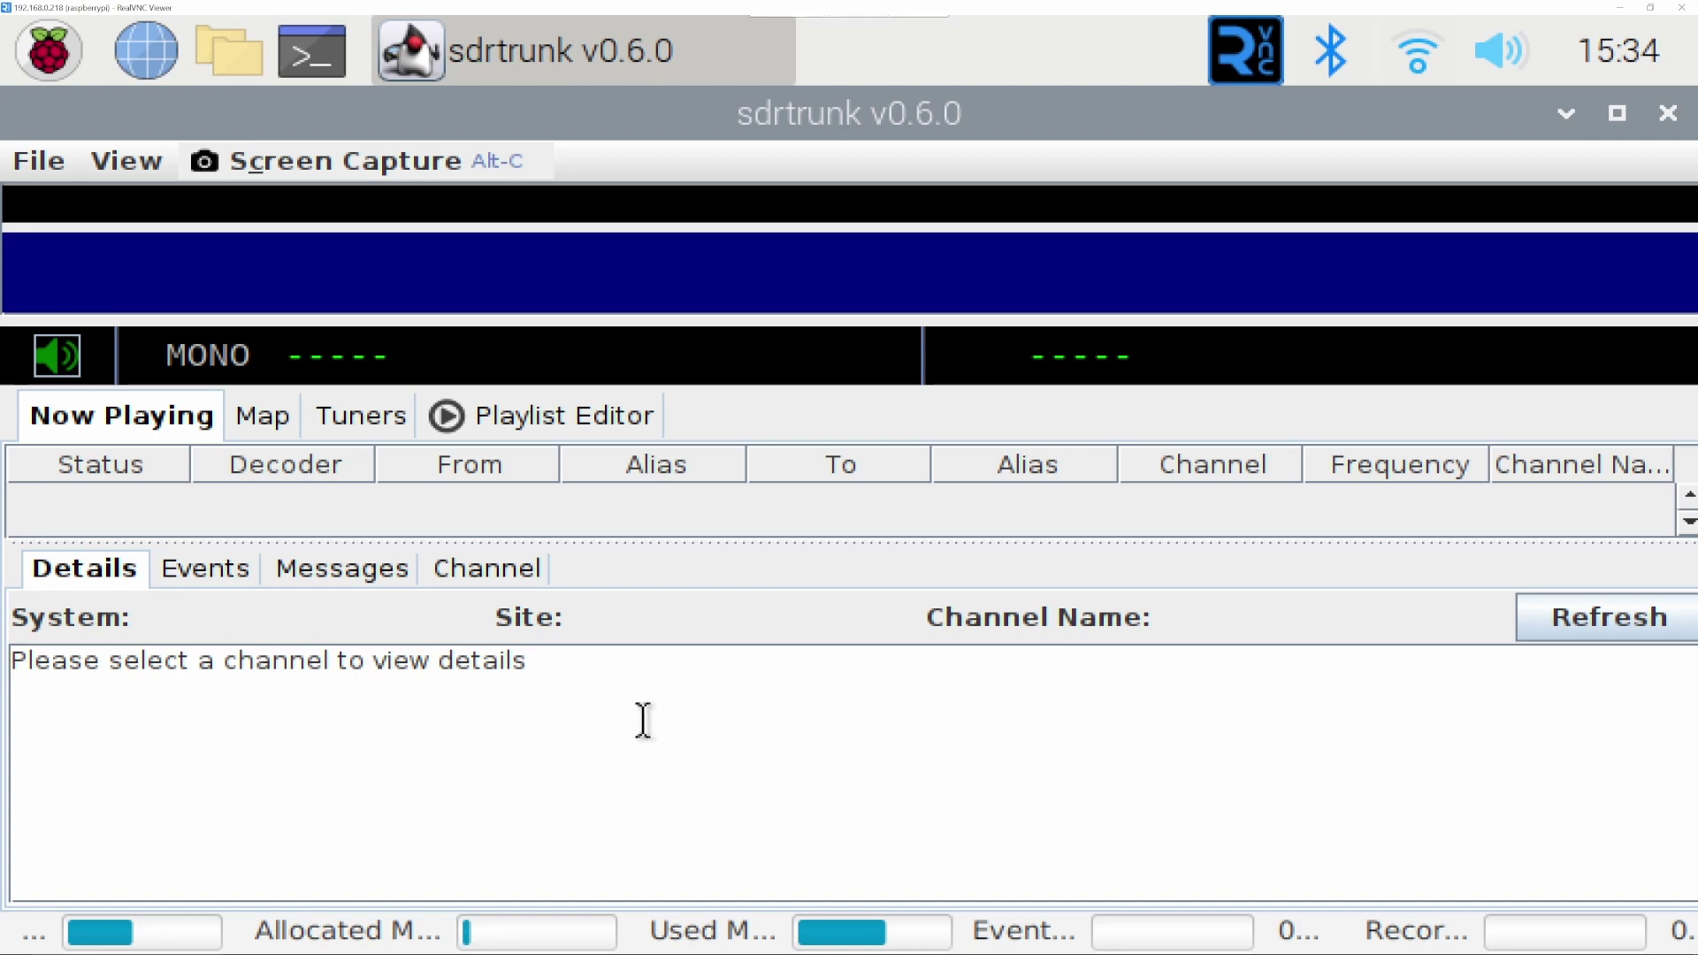
Confirm the RTL-2832 tuner shows Error, close SDRTrunk, and reboot the Raspberry Pi.
{"action": "left_click", "coordinate": [370, 429]}
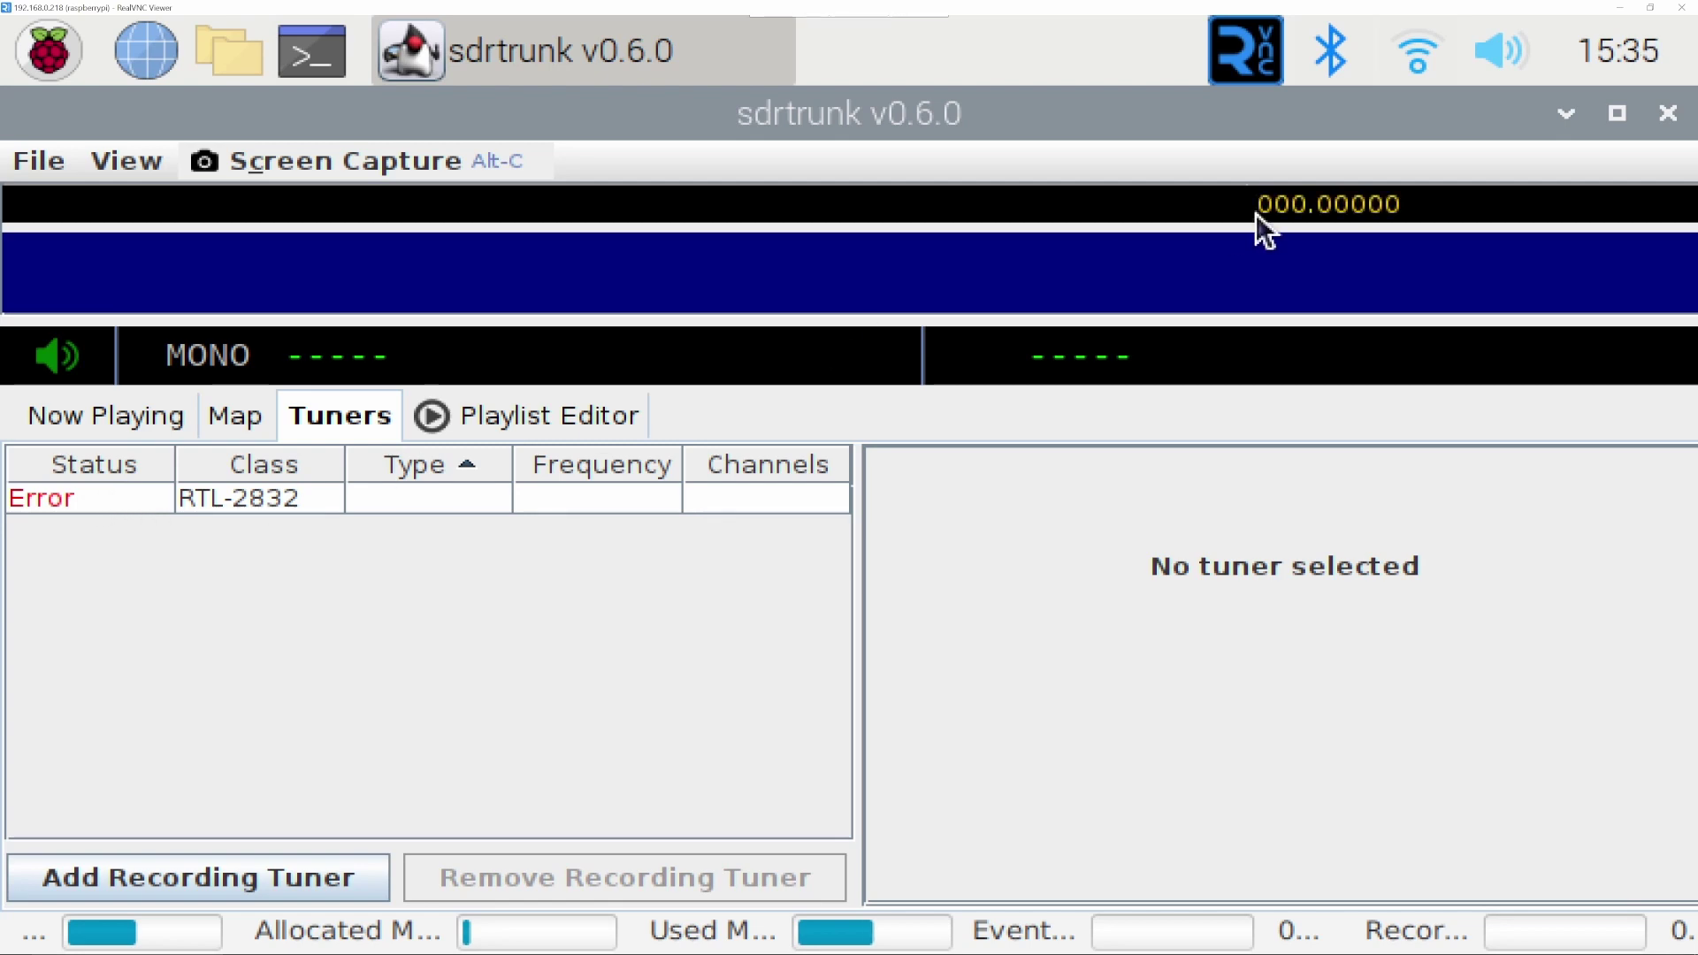
{"action": "left_click", "coordinate": [1668, 113]}
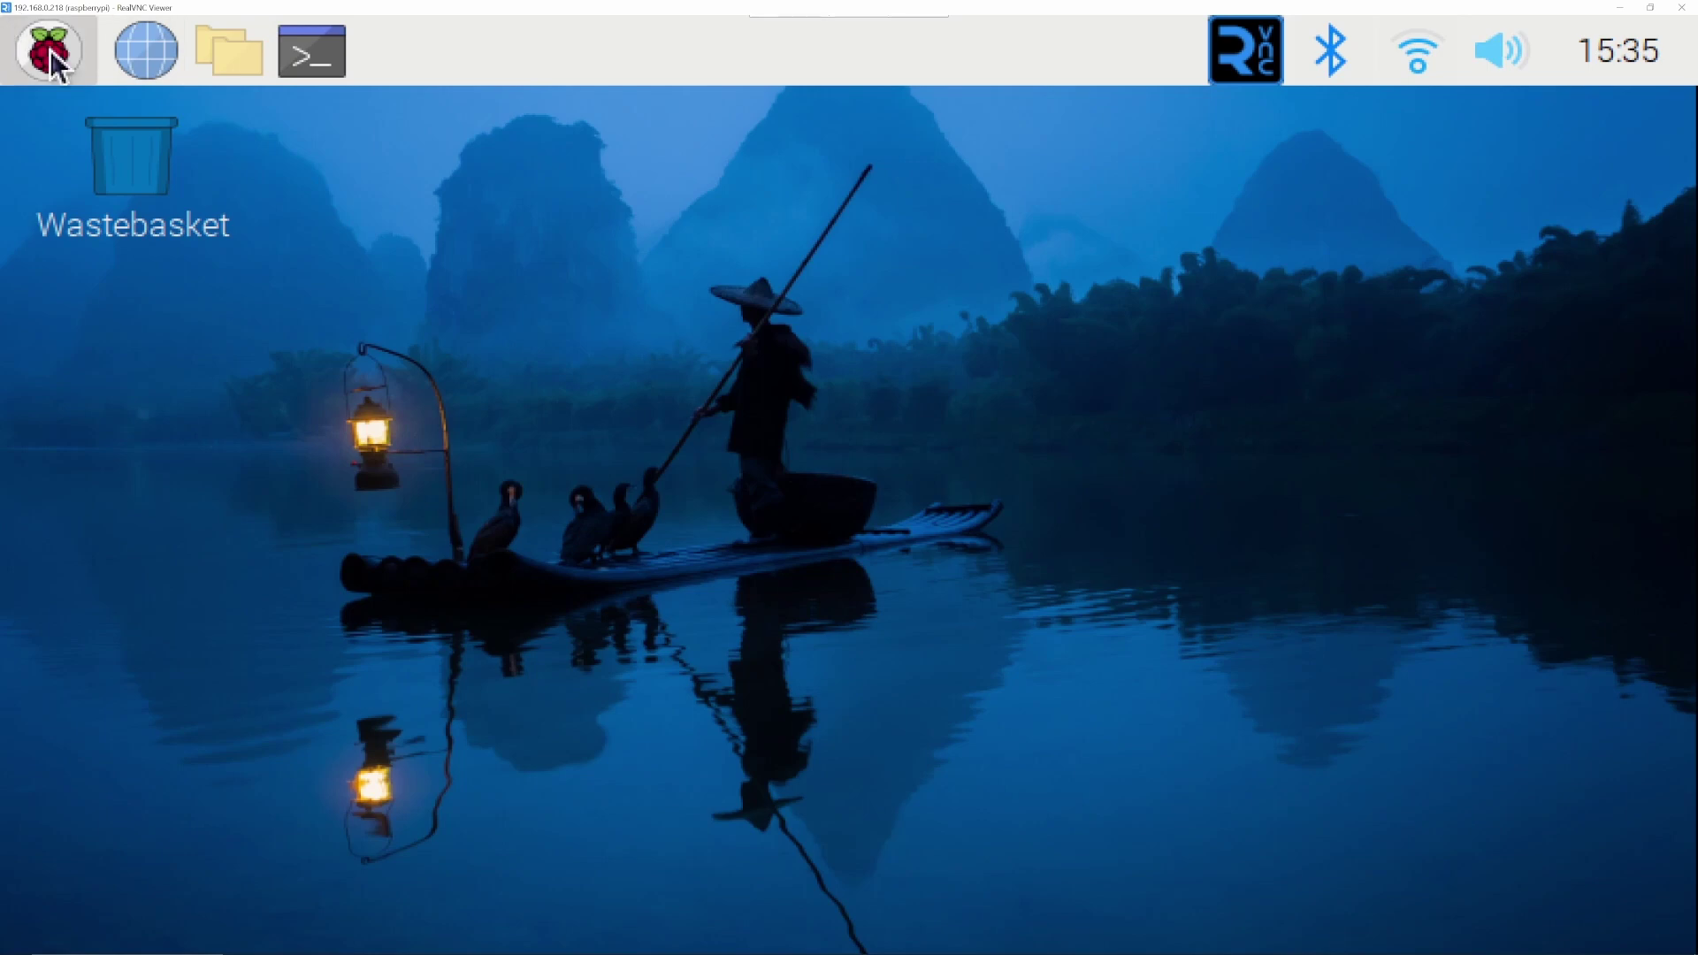
{"action": "left_click", "coordinate": [53, 58]}
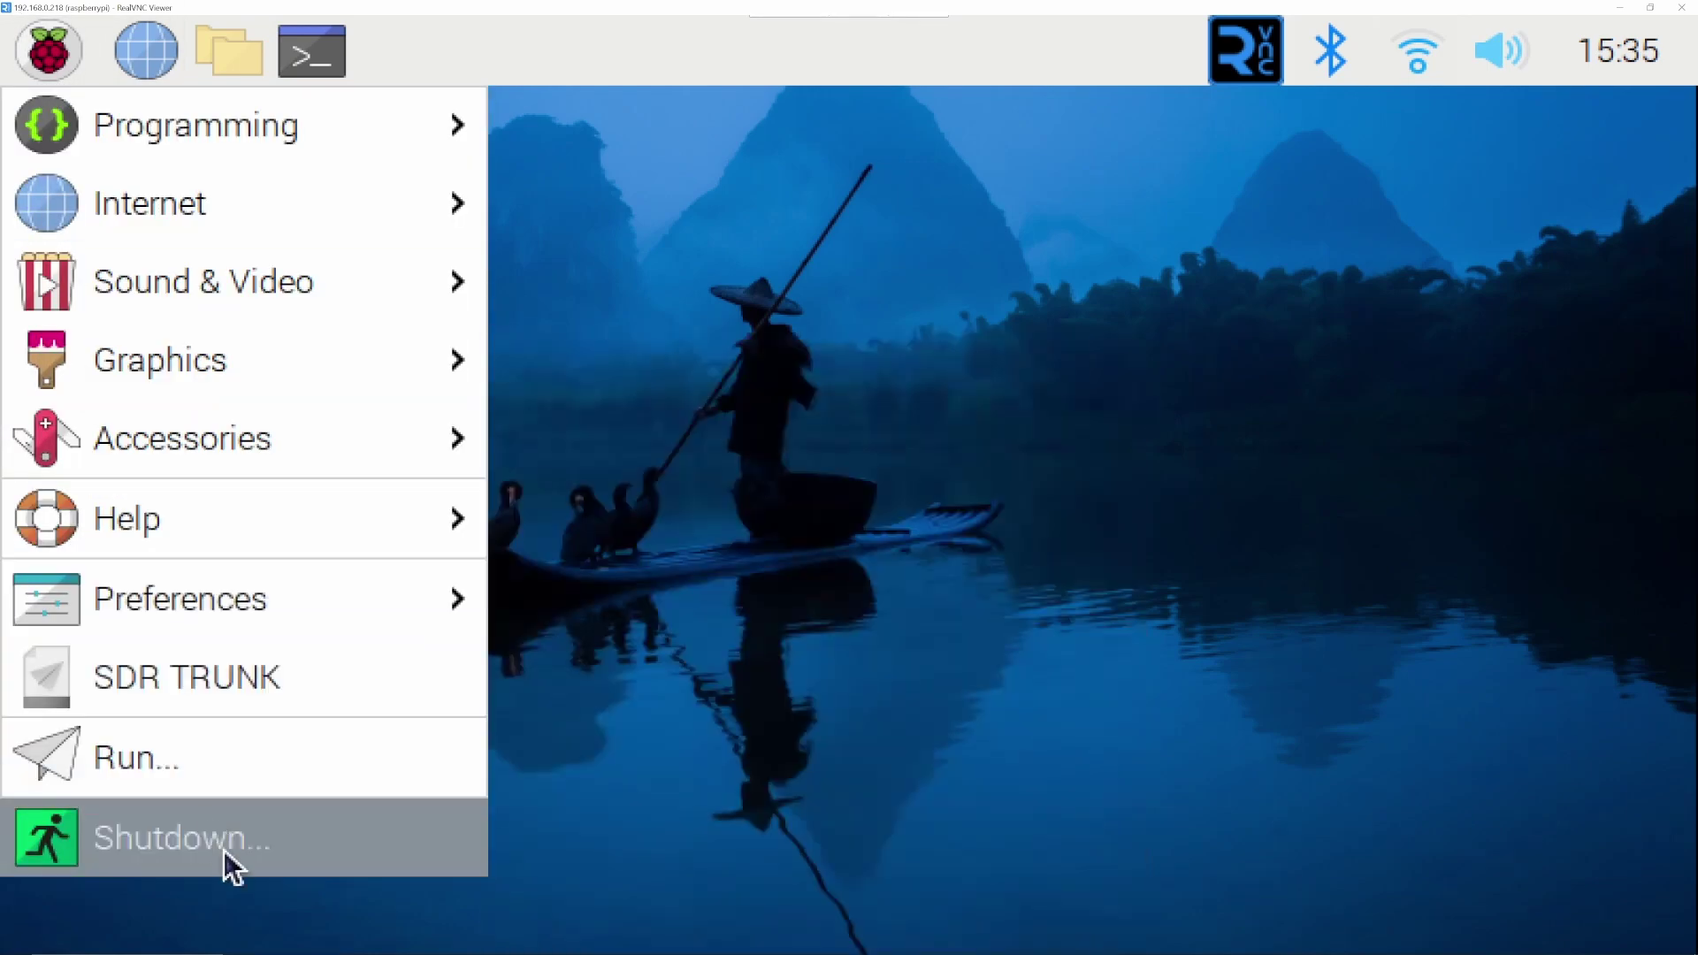
{"action": "left_click", "coordinate": [225, 851]}
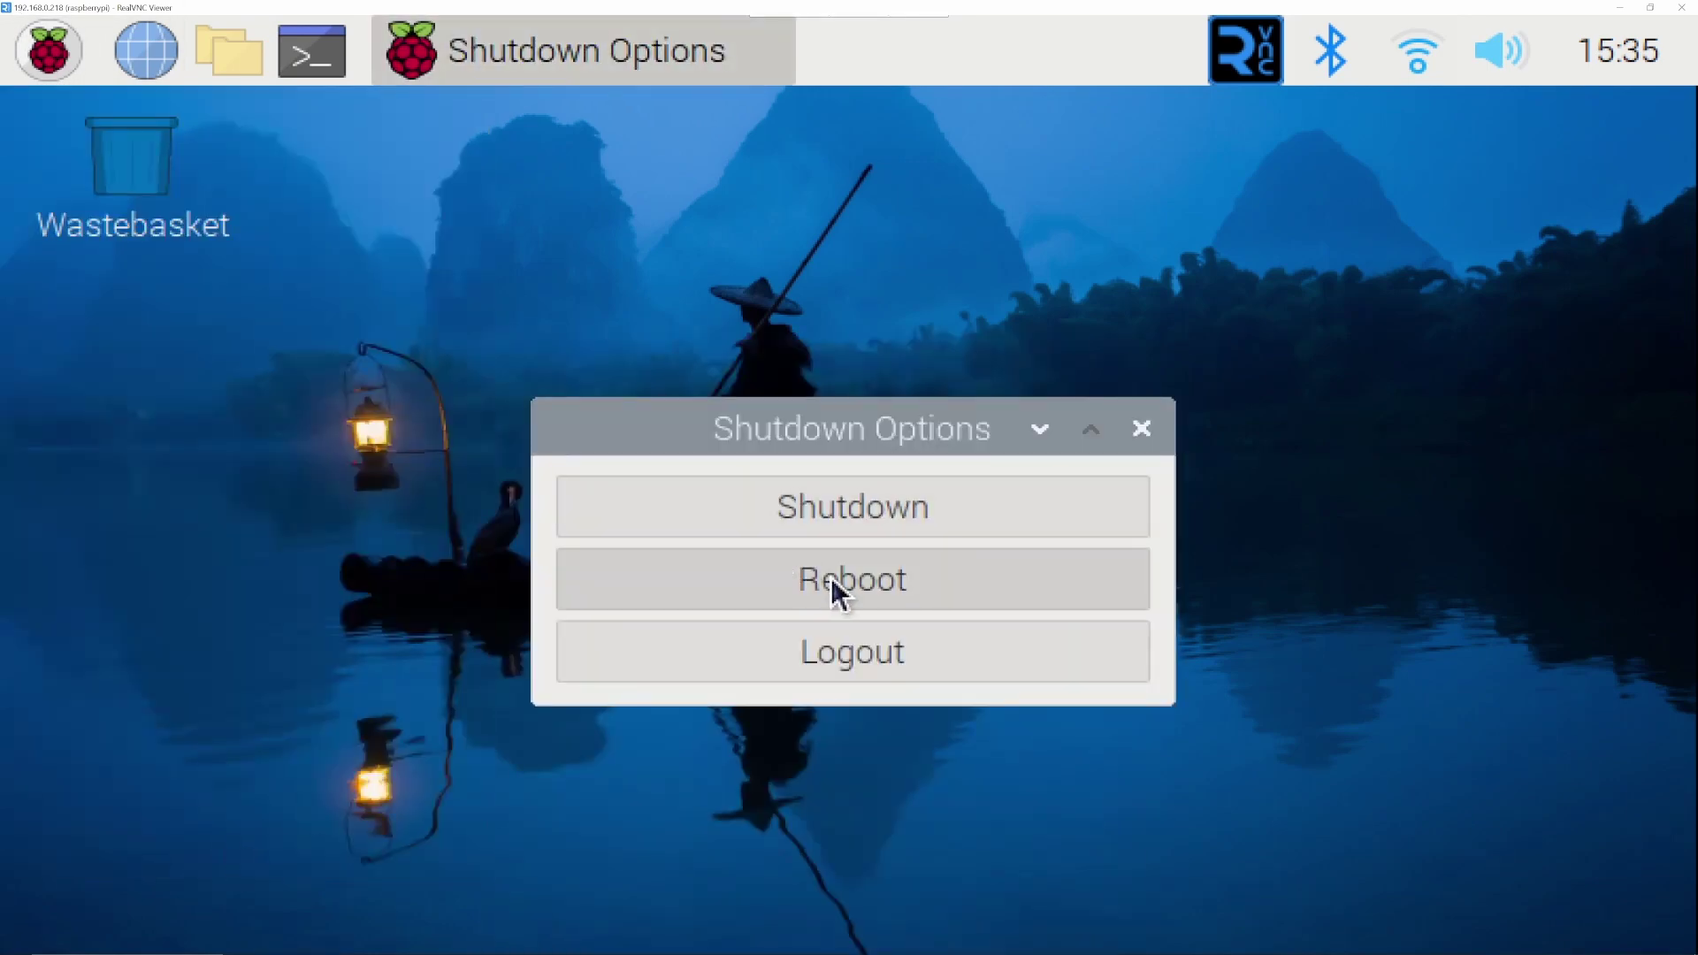
{"action": "left_click", "coordinate": [838, 590]}
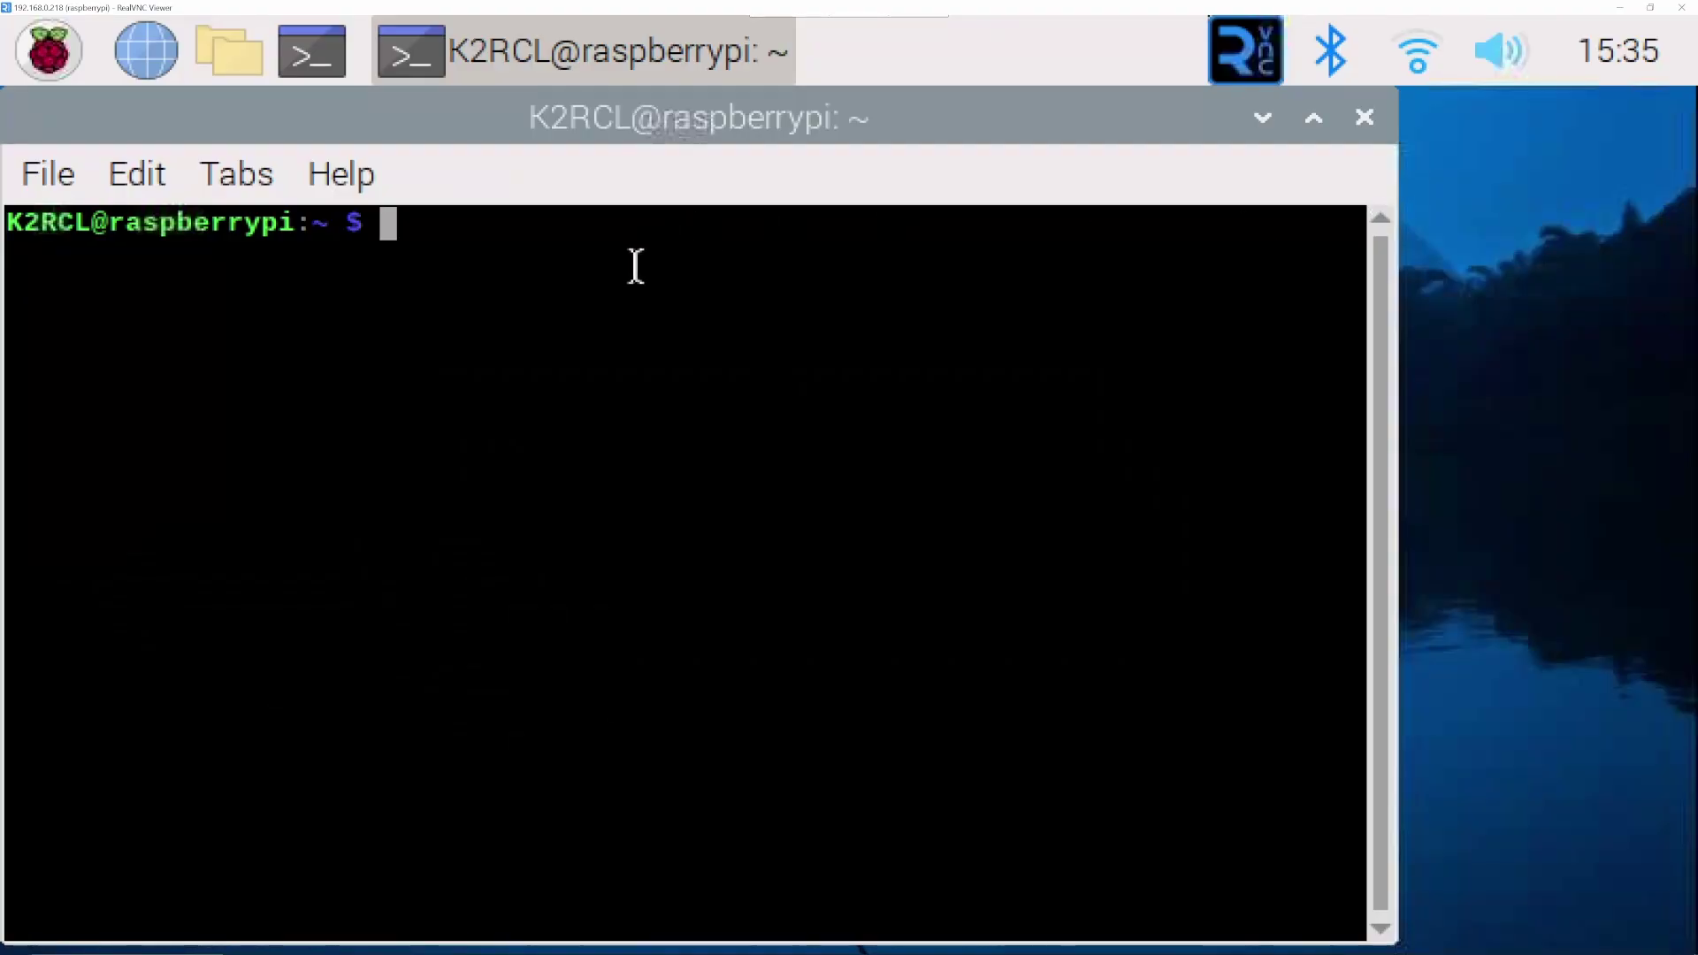
Run sudo apt update and sudo apt upgrade, which reports 0 packages upgraded.
{"action": "type", "text": "sudo apt "}
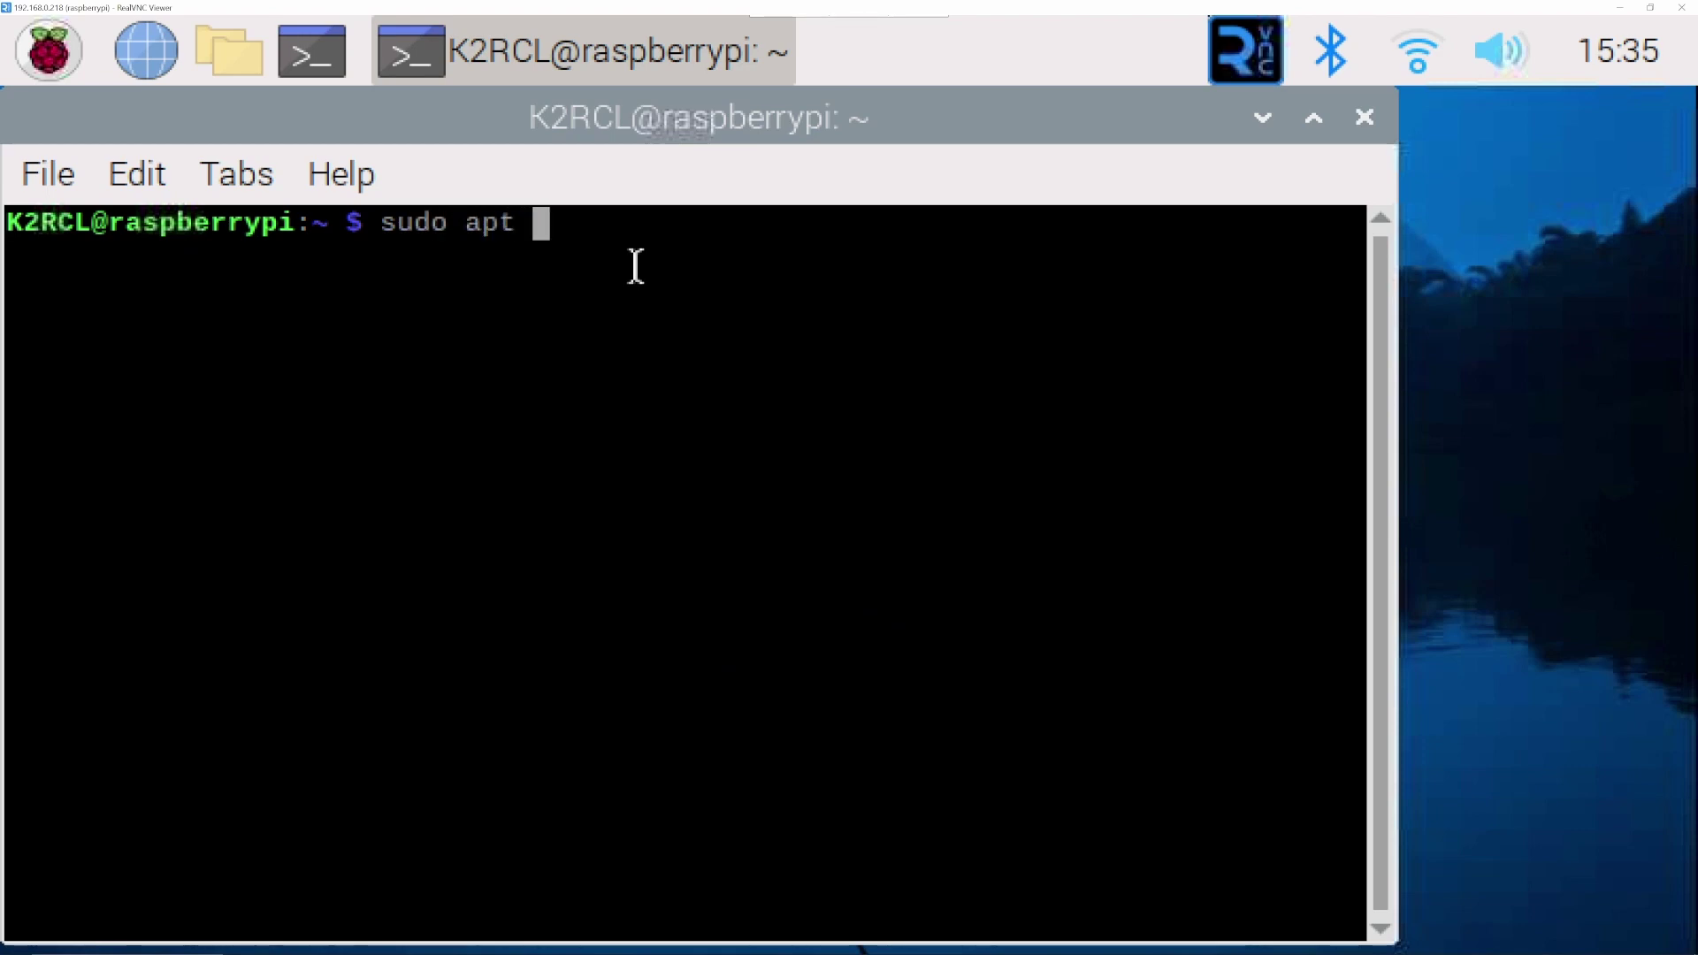
{"action": "type", "text": "update"}
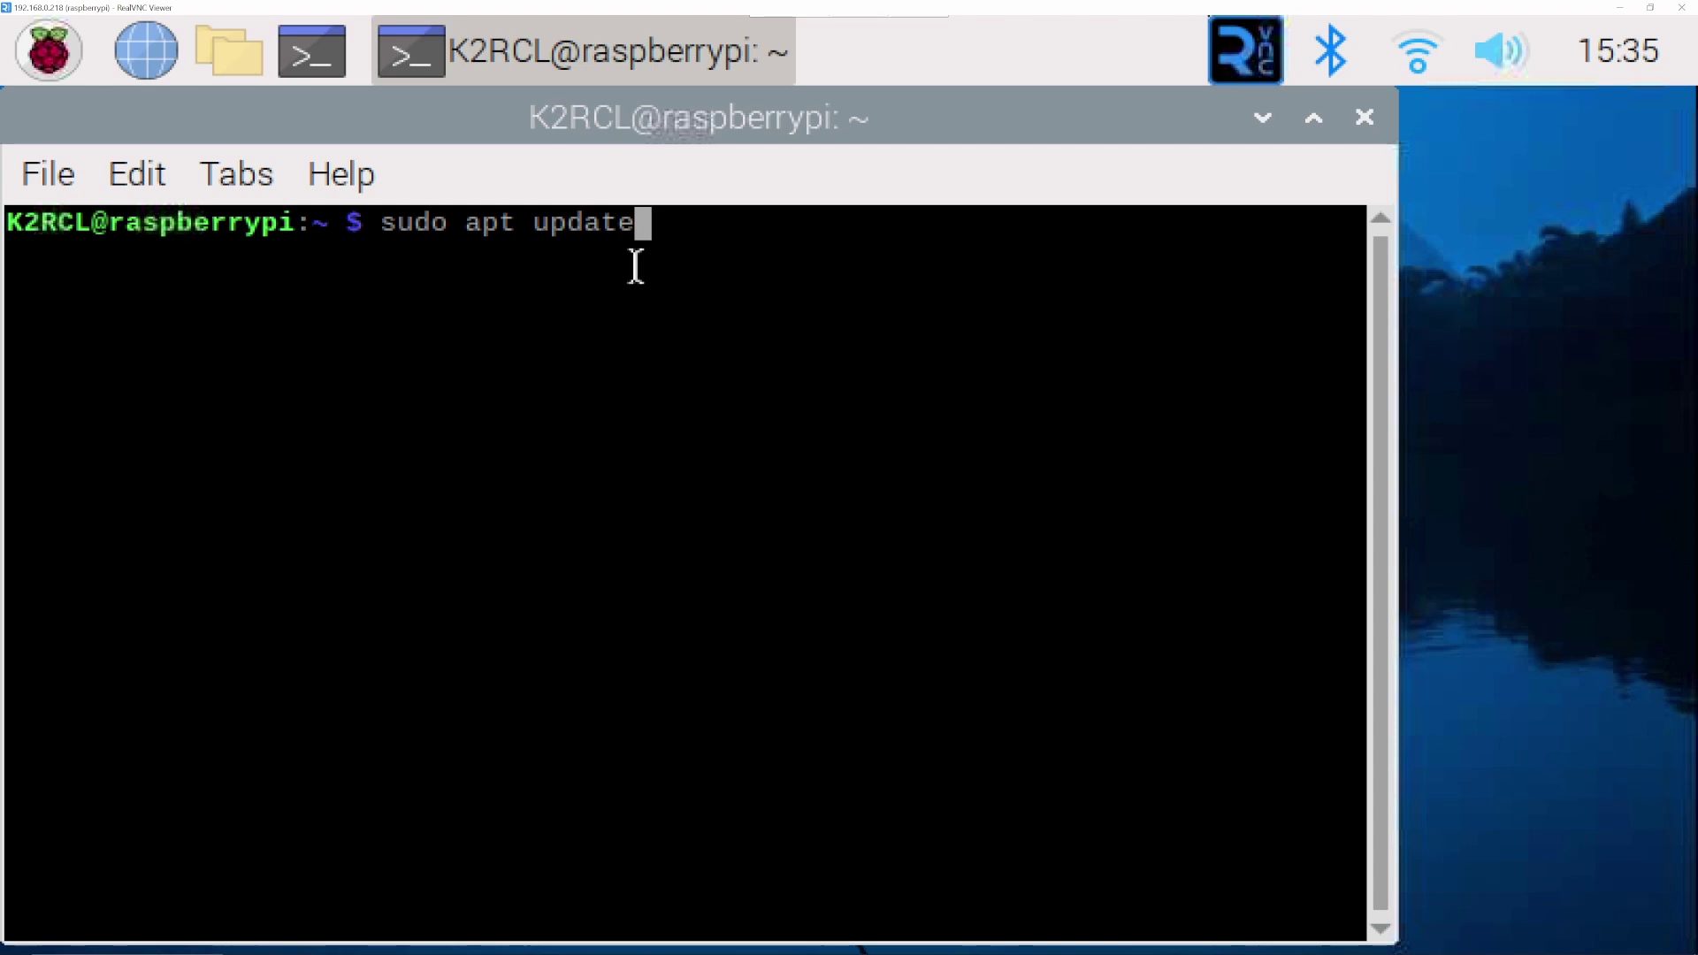
{"action": "key", "text": "Return"}
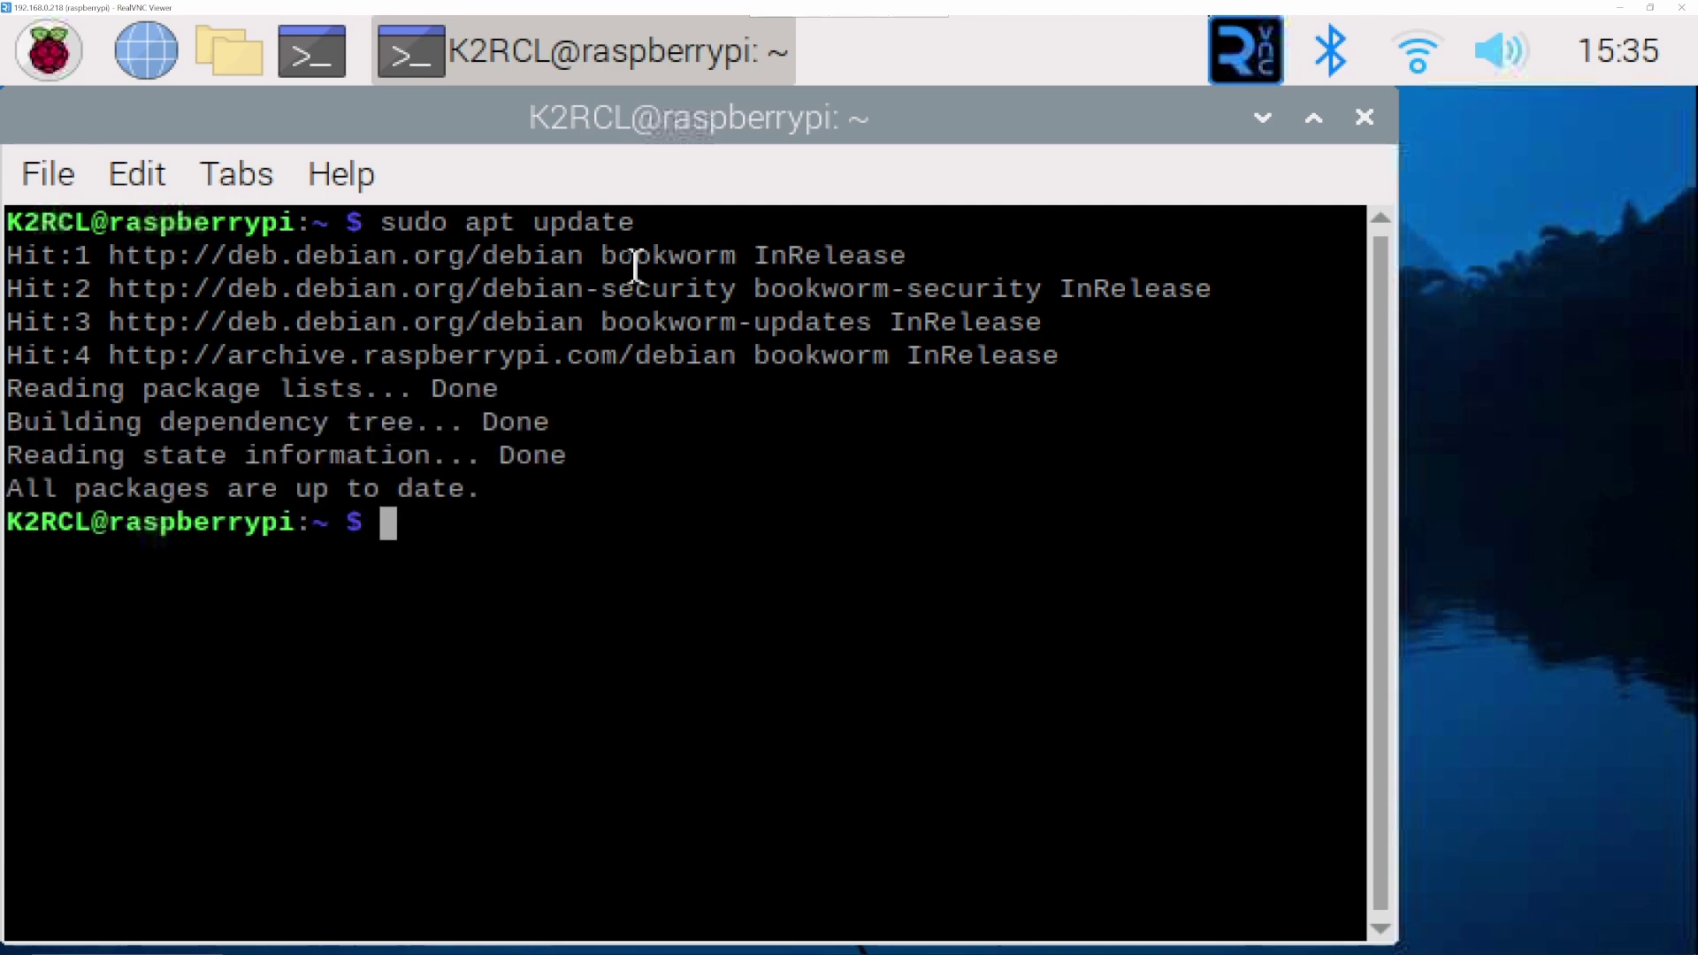
{"action": "type", "text": "su"}
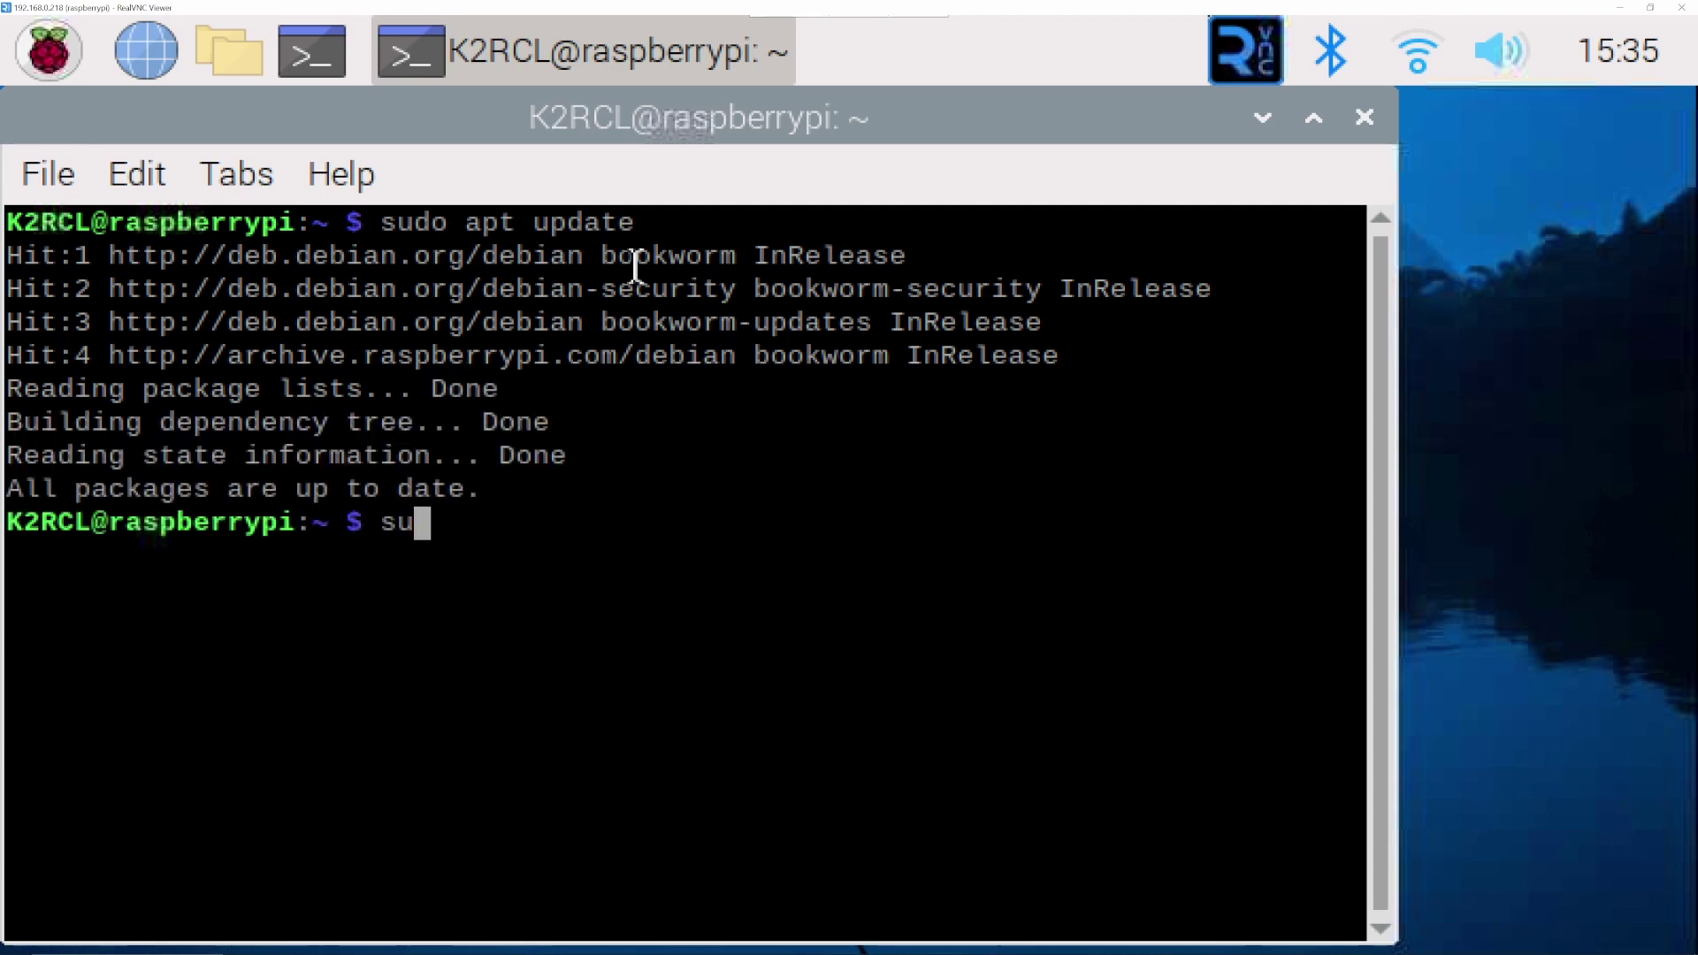
{"action": "type", "text": "do apt u"}
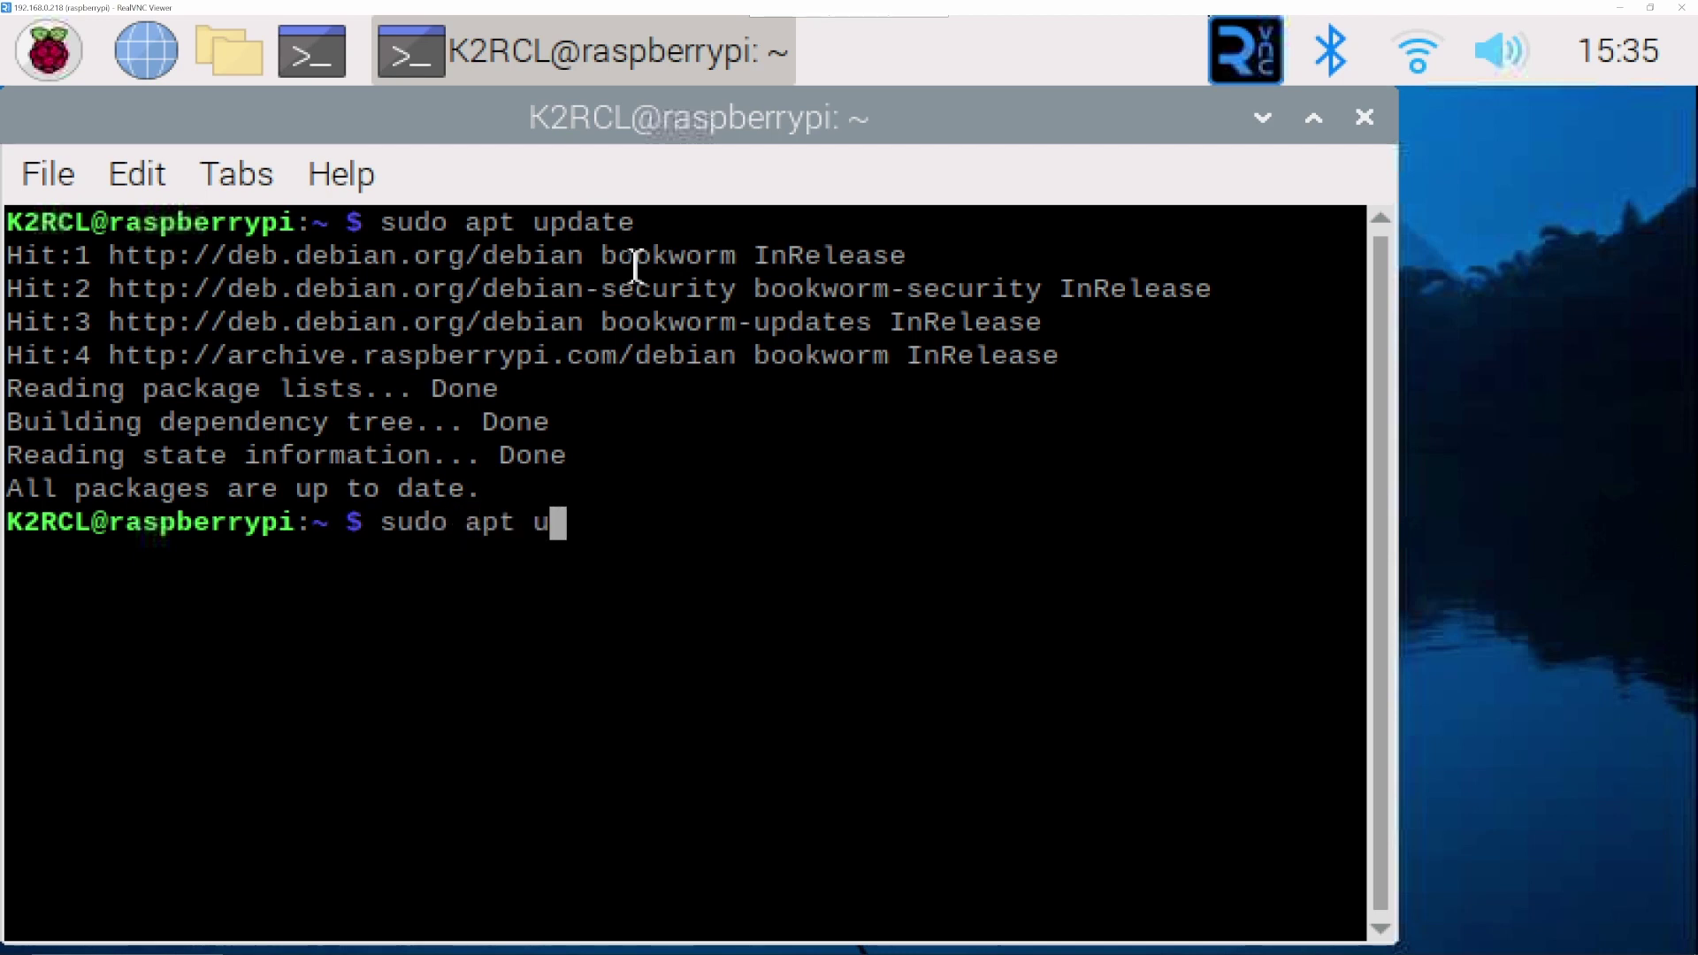
{"action": "type", "text": "pgrade"}
{"action": "key", "text": "Return"}
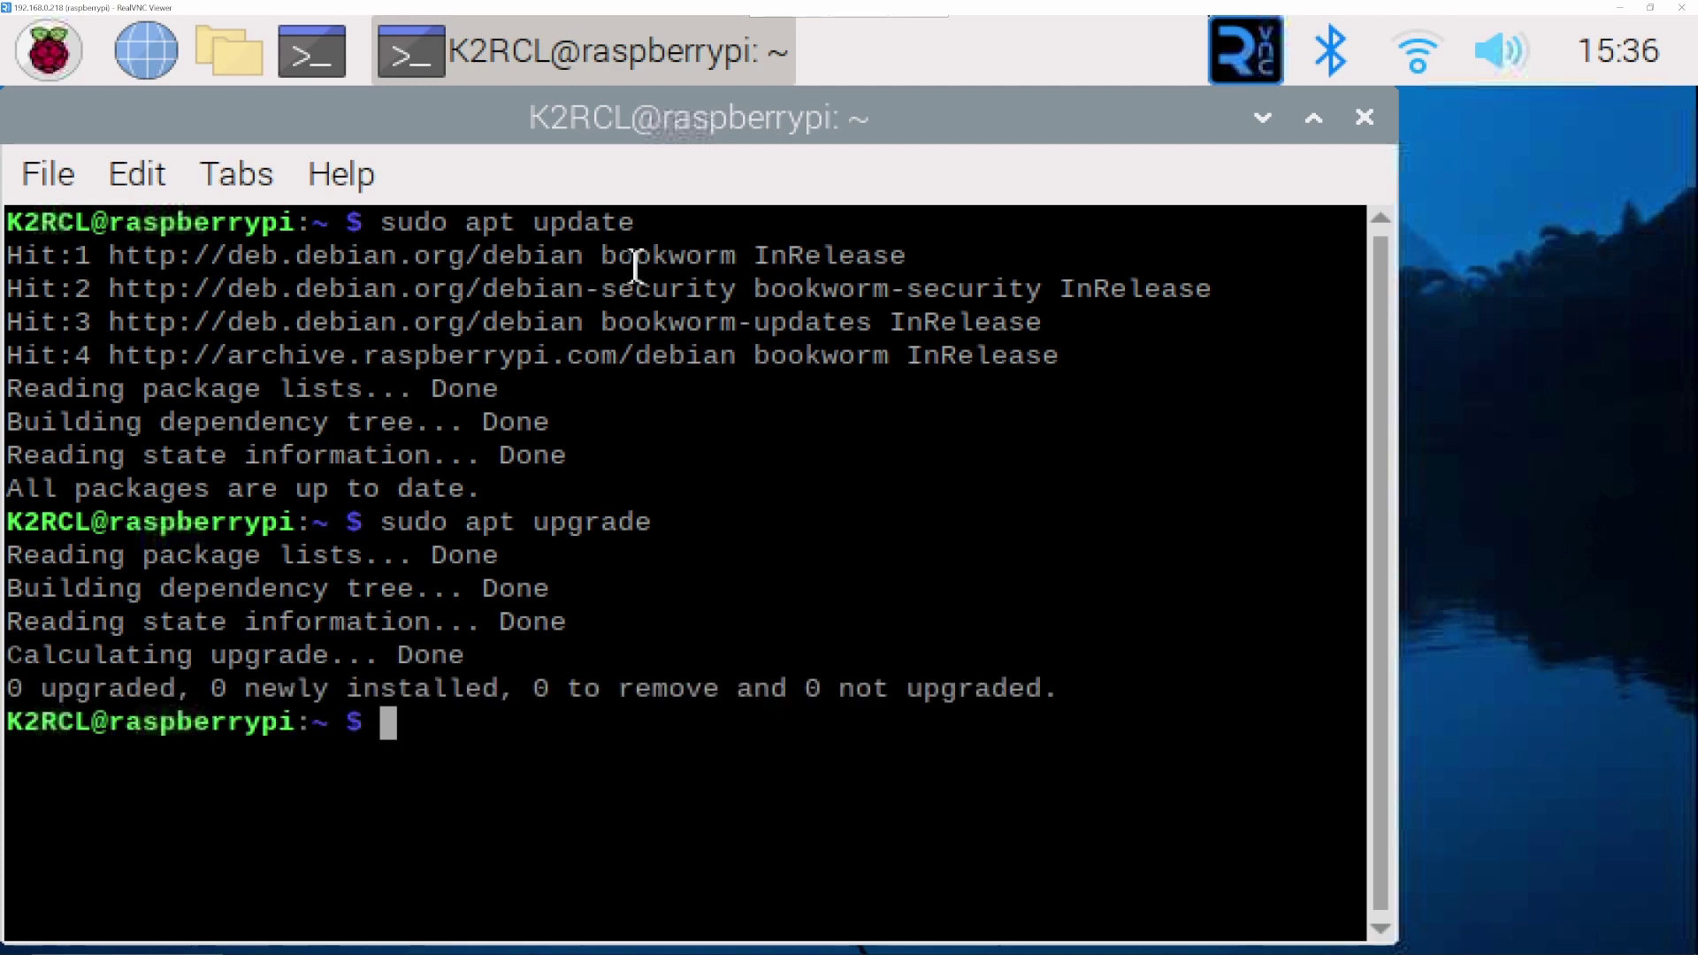
Start a heredoc into no-rtl.conf with lines 'blacklist dvb_usb_rtl128xxu' and 'blacklist rtl12832'.
{"action": "type", "text": "cat "}
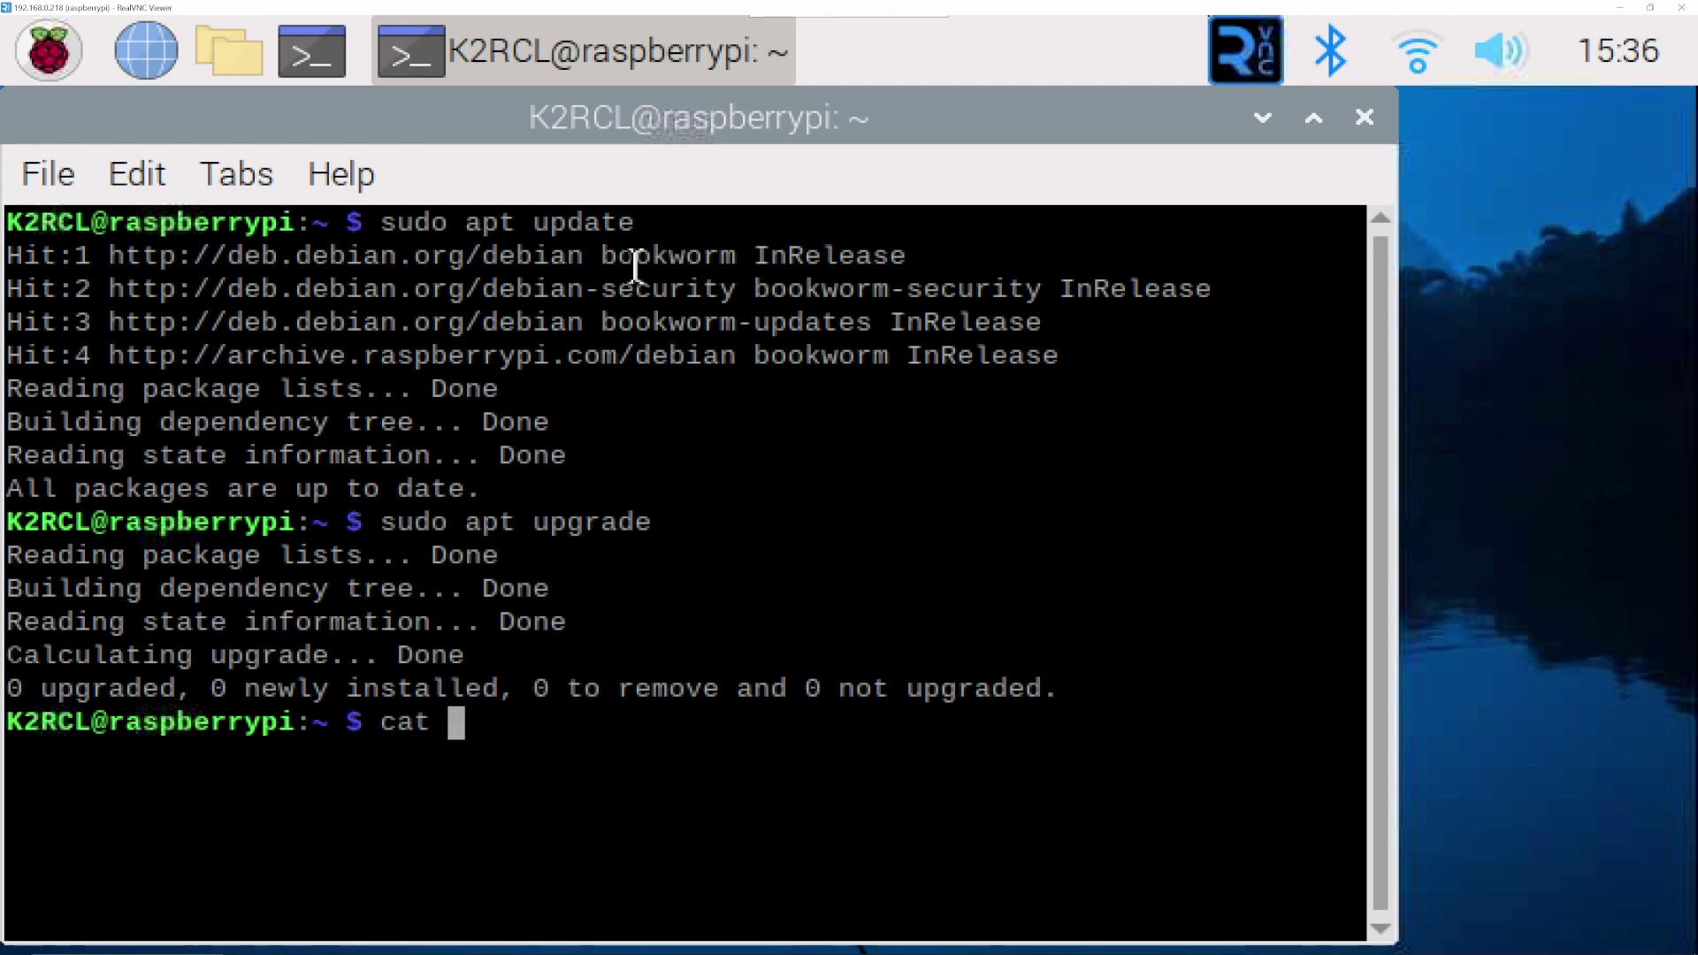
{"action": "type", "text": "<<"}
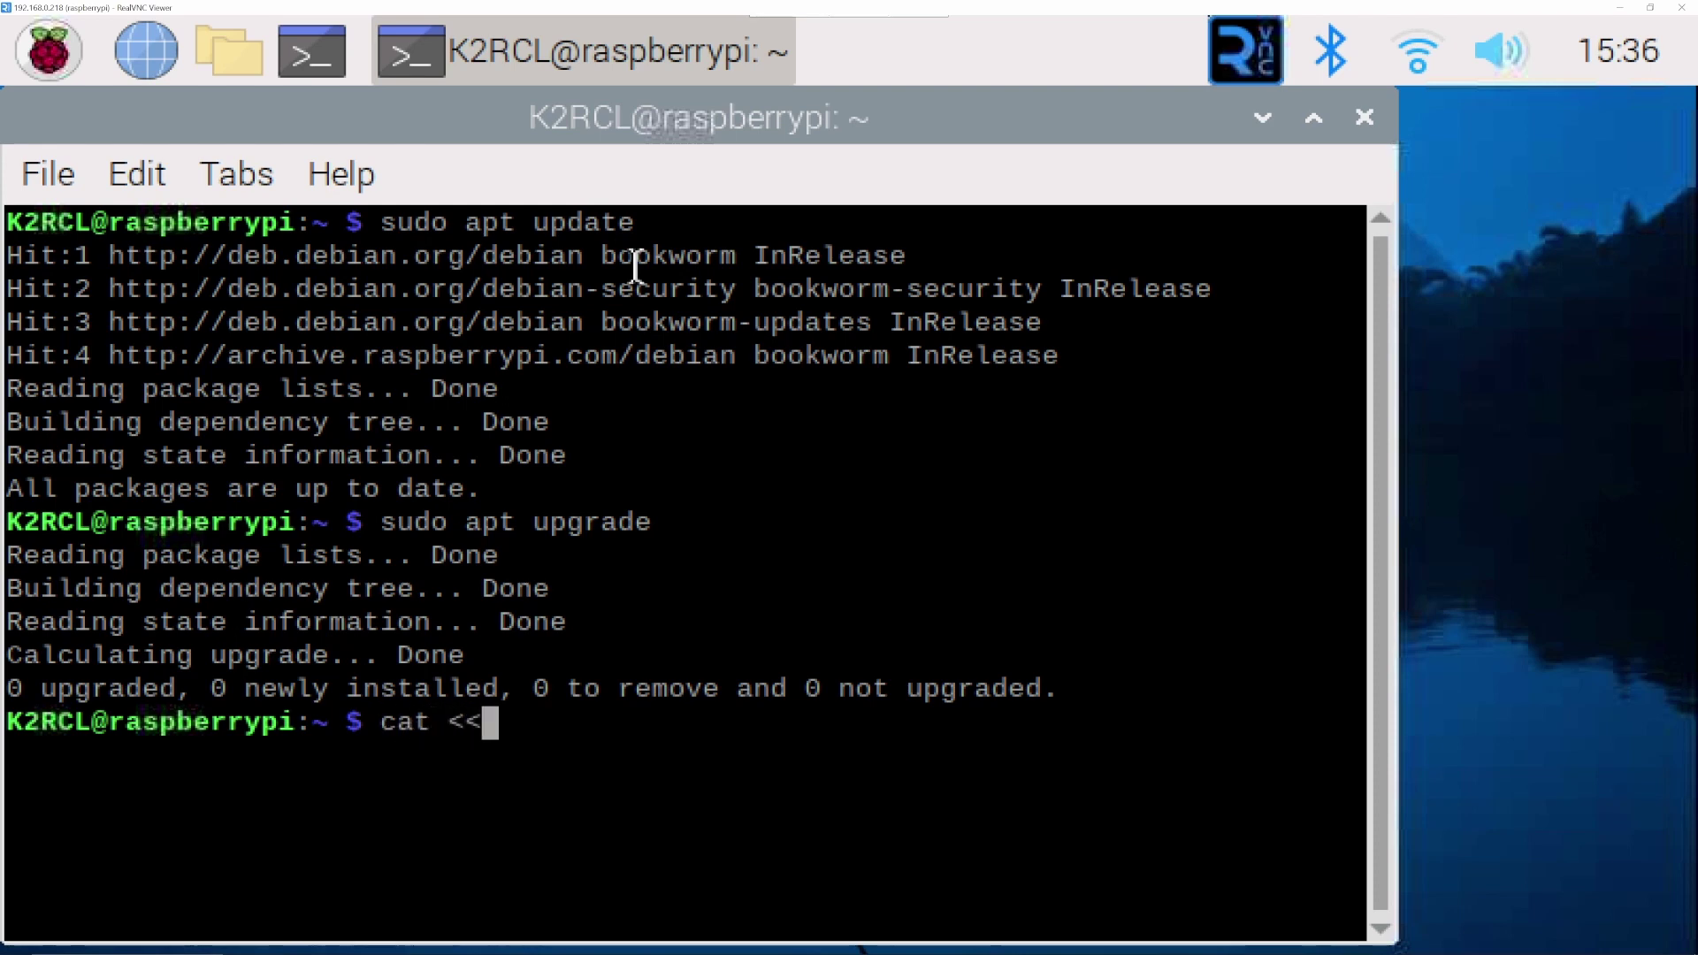
{"action": "type", "text": "EOF >"}
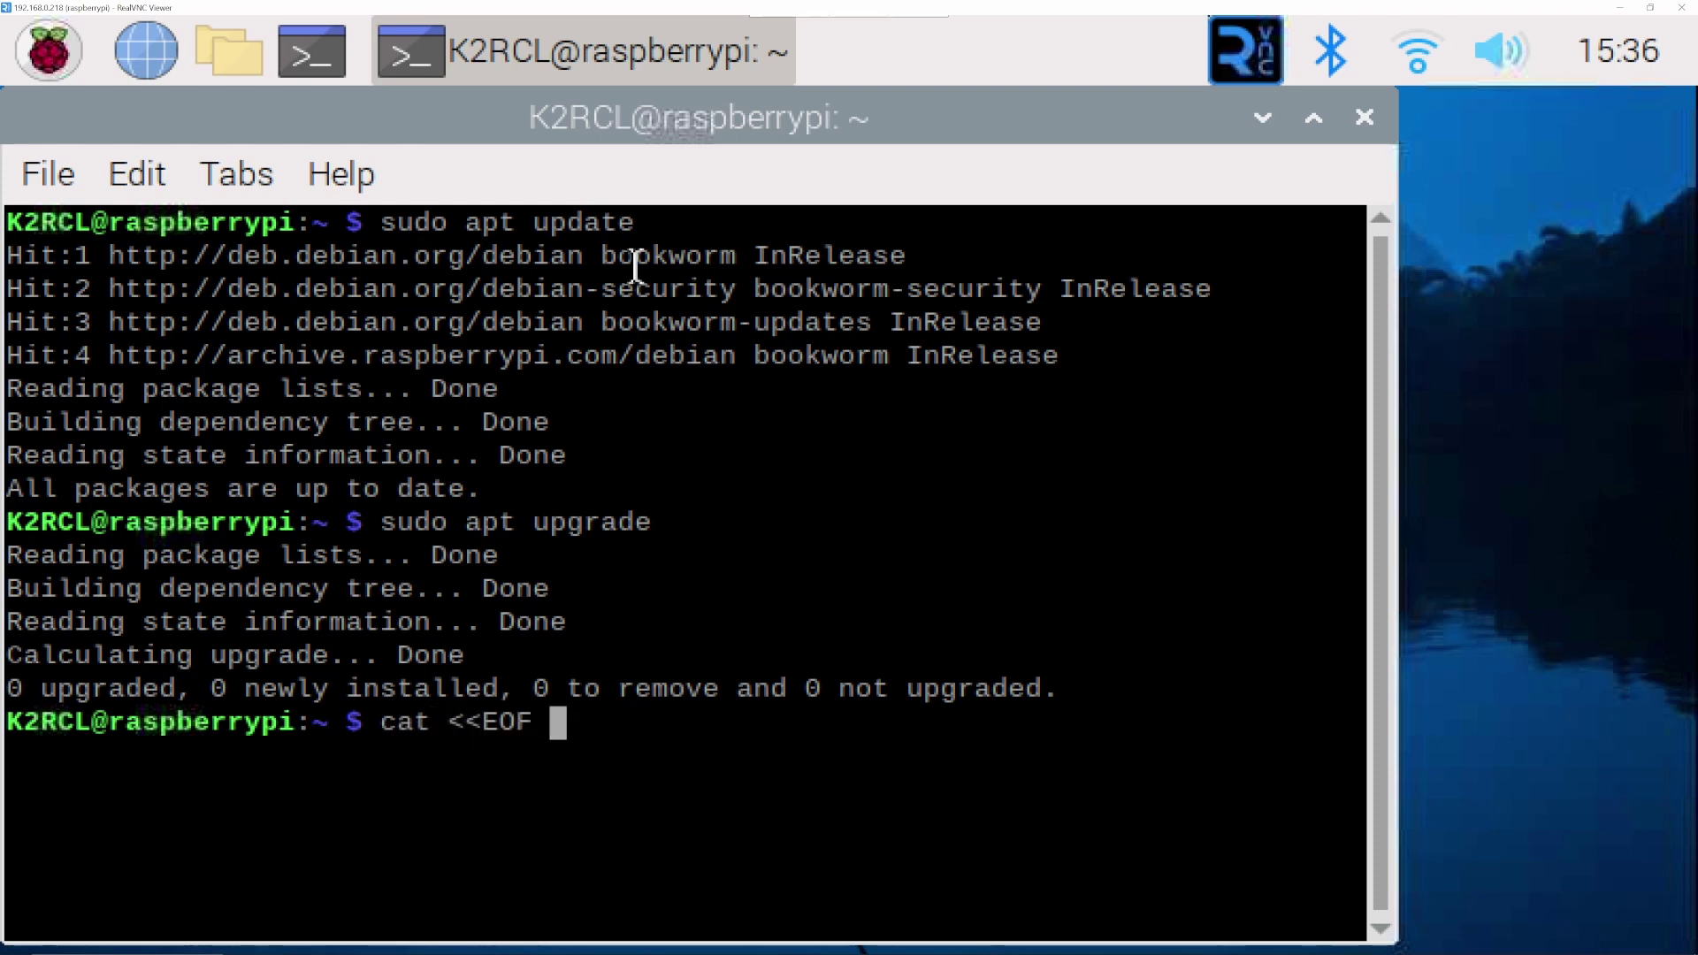
{"action": "type", "text": "no-rtl"}
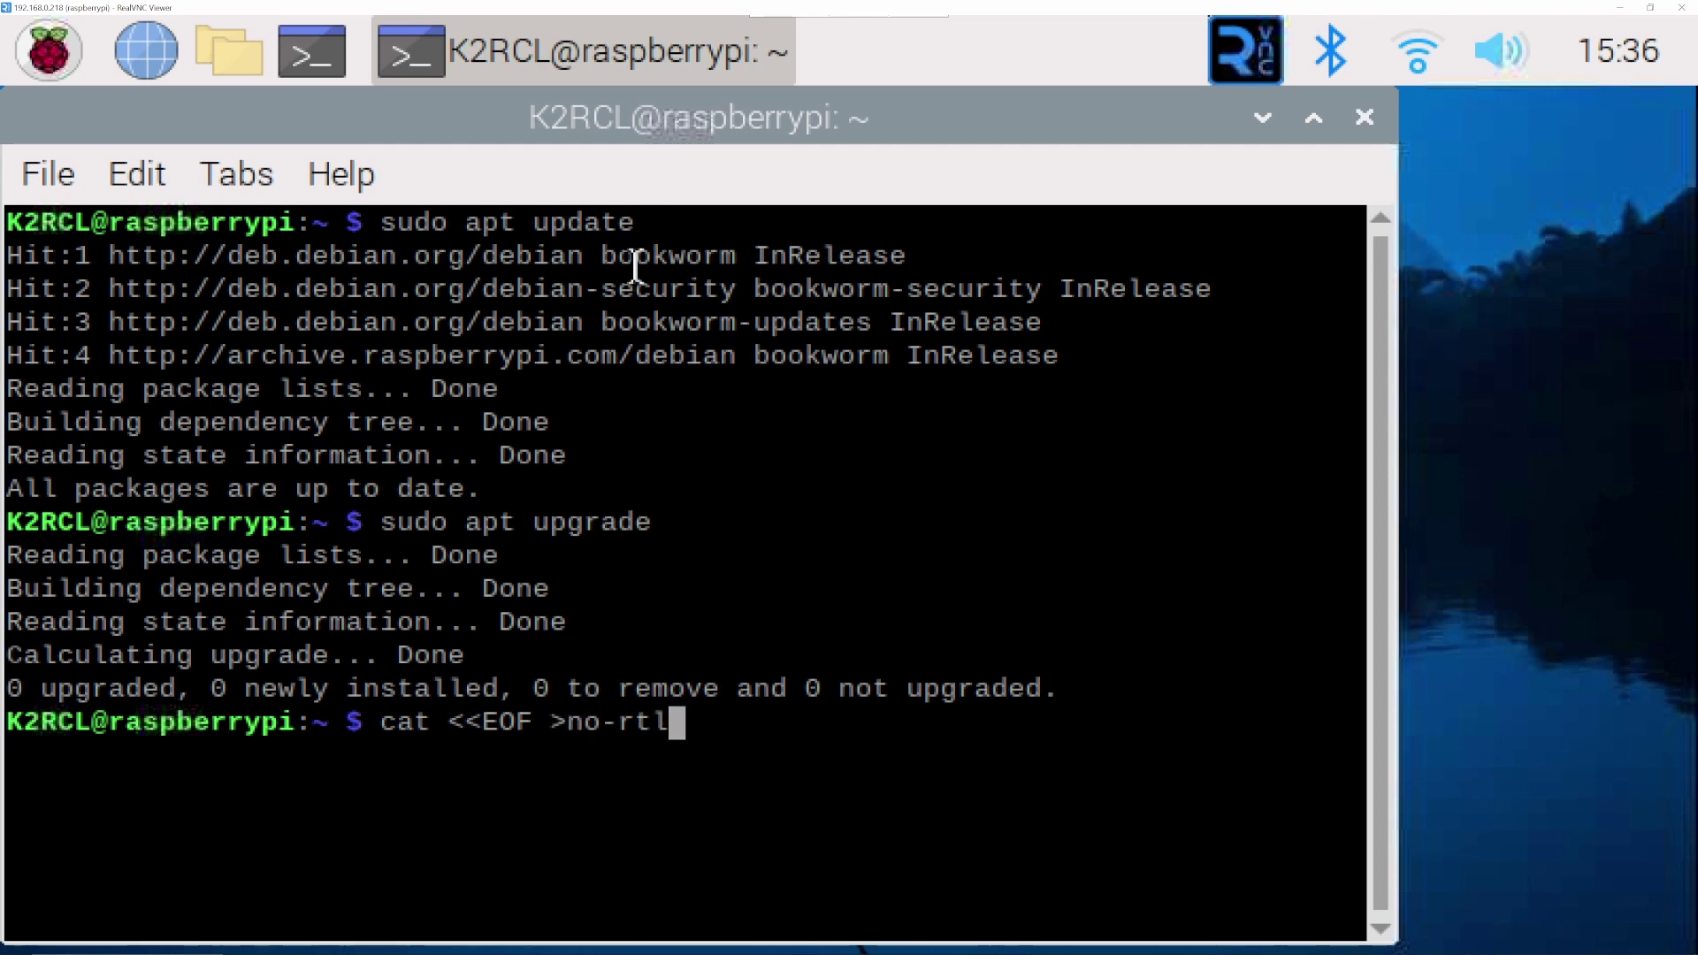
{"action": "type", "text": ".conf"}
{"action": "key", "text": "Return"}
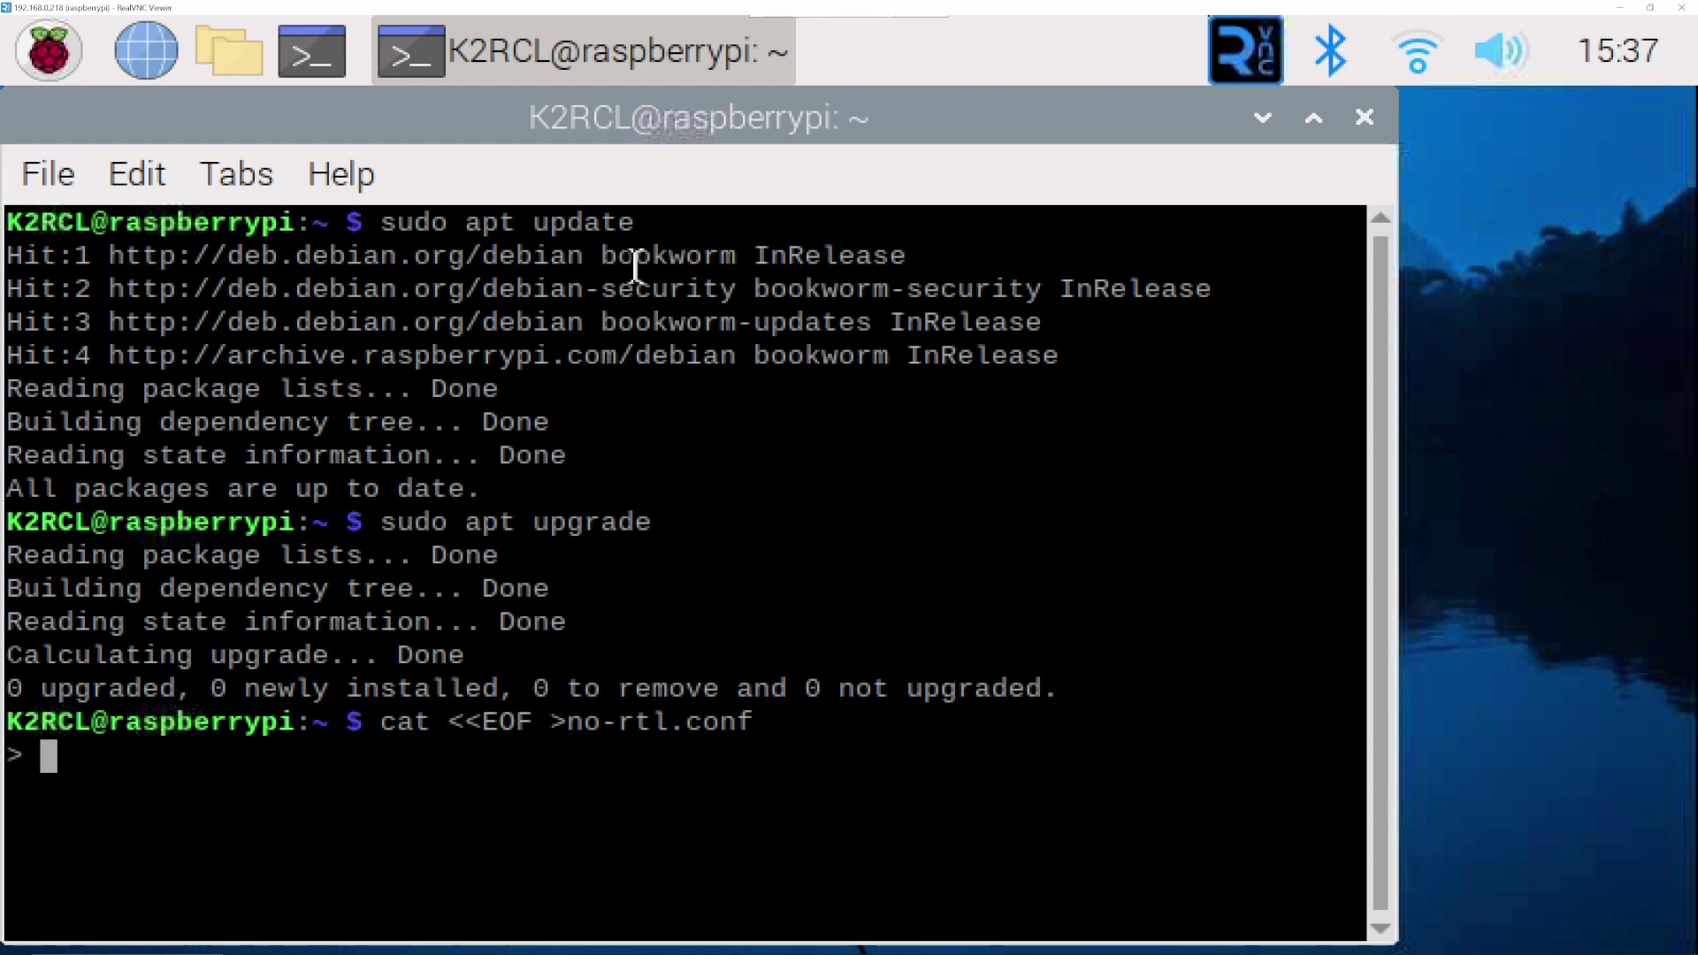
{"action": "type", "text": "blacklist"}
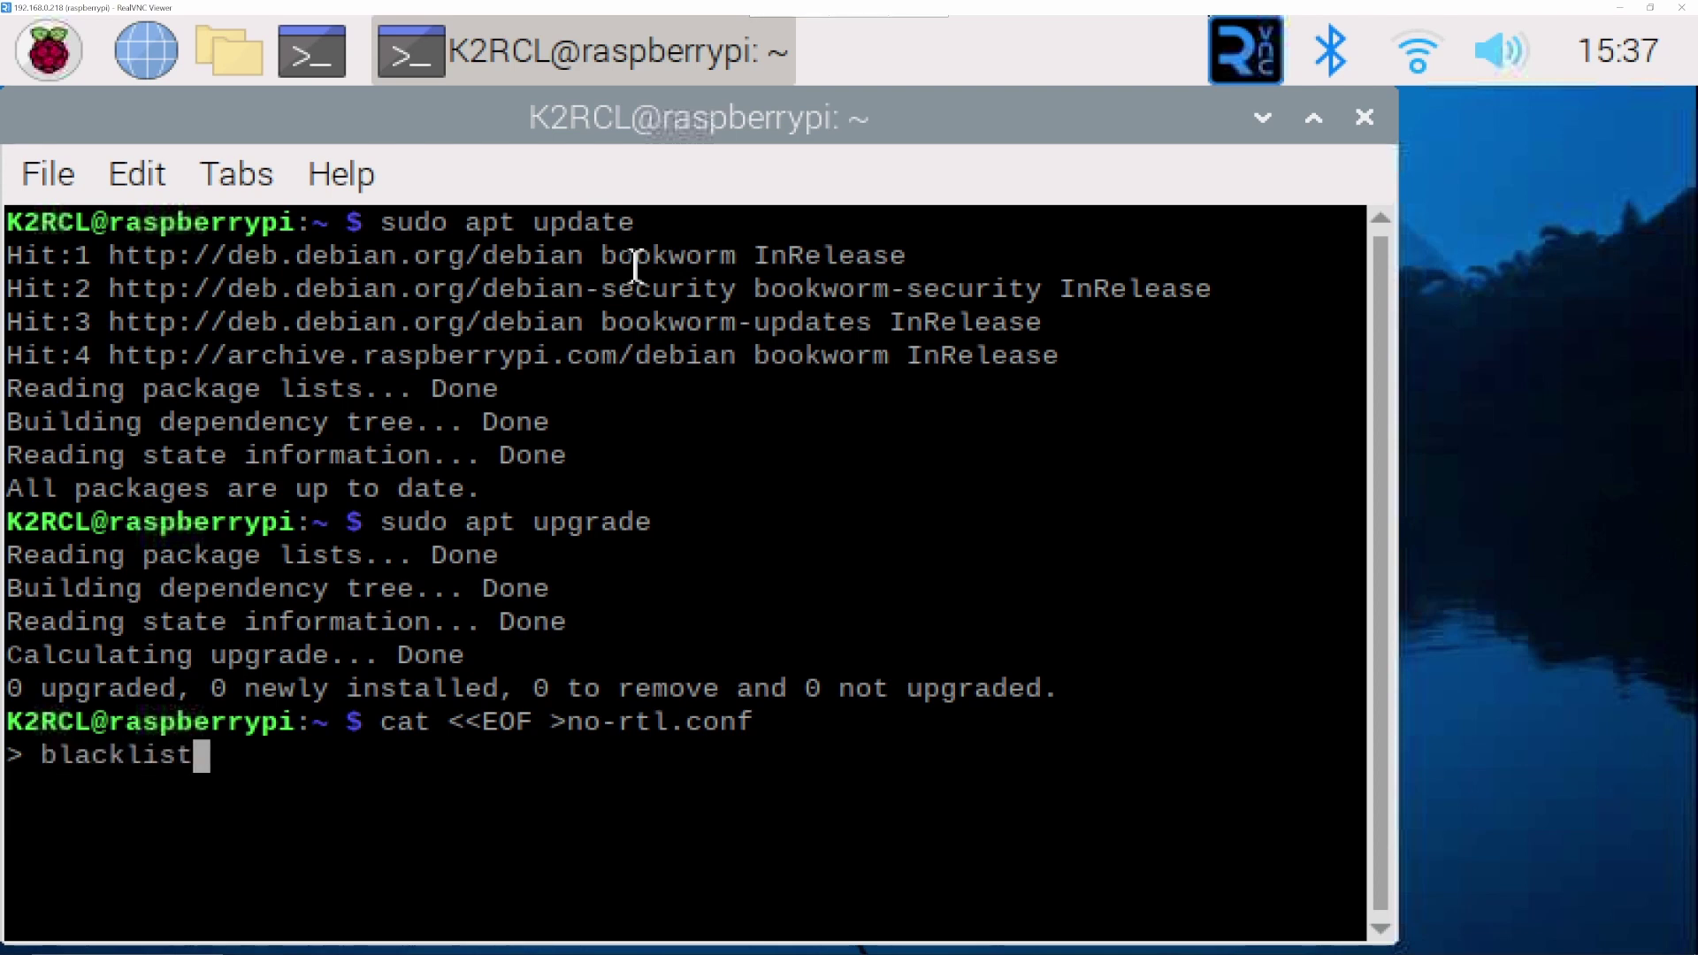
{"action": "type", "text": " dvb"}
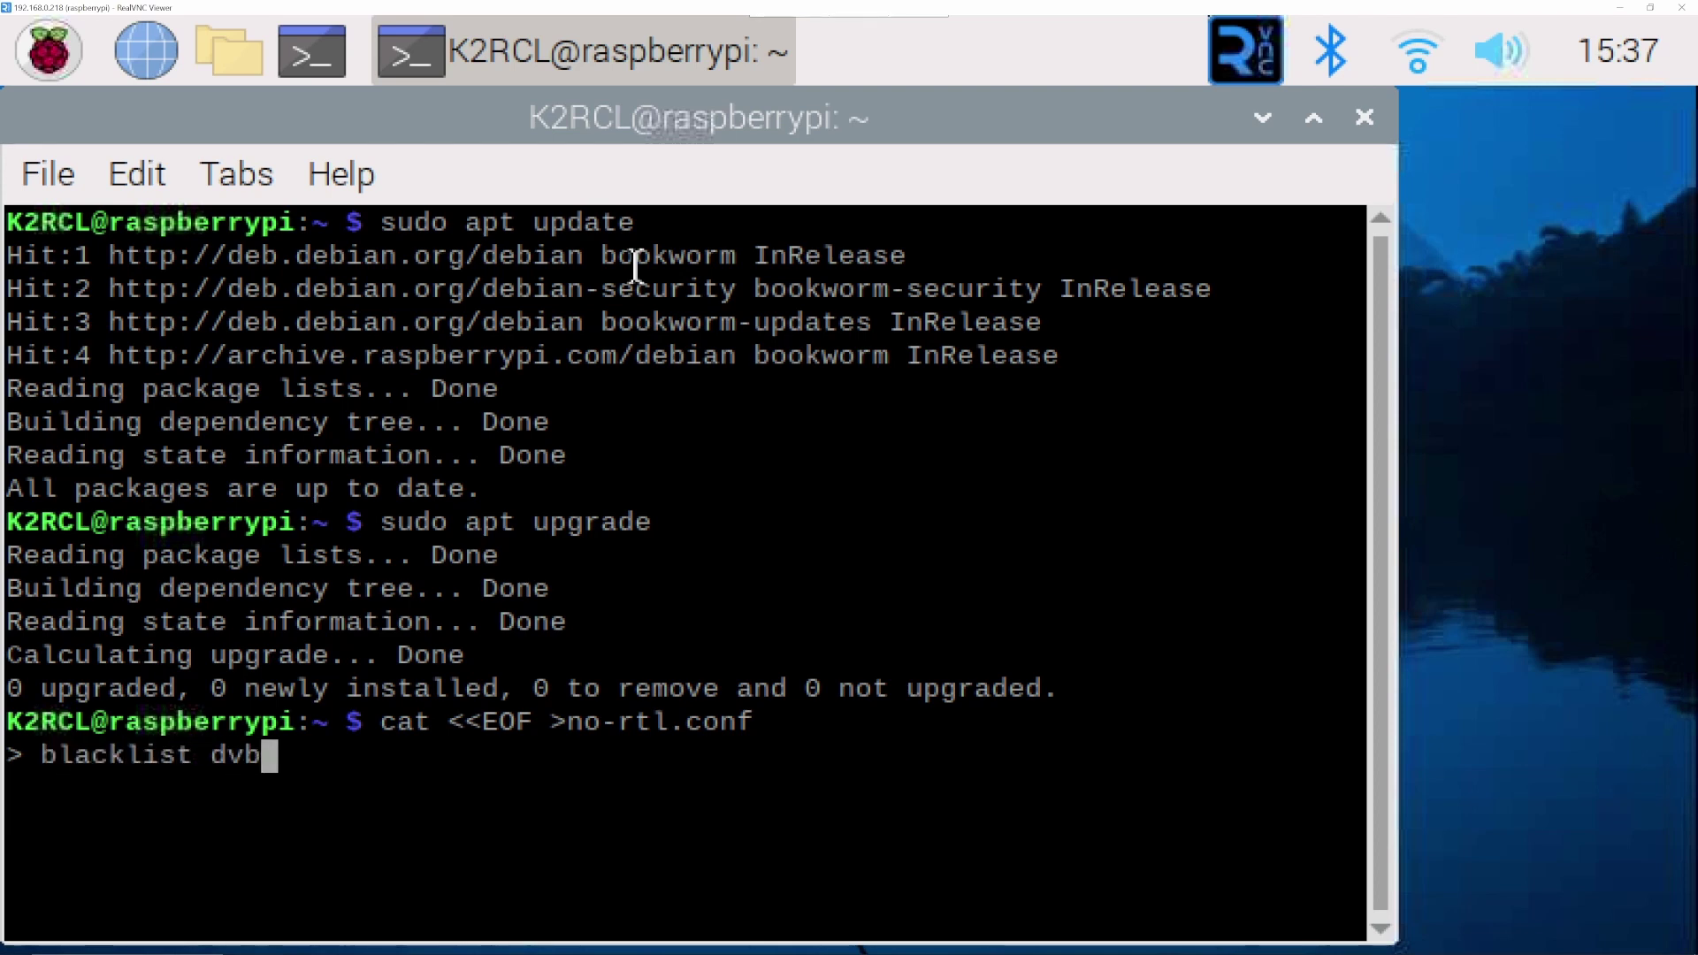
{"action": "type", "text": "_usb"}
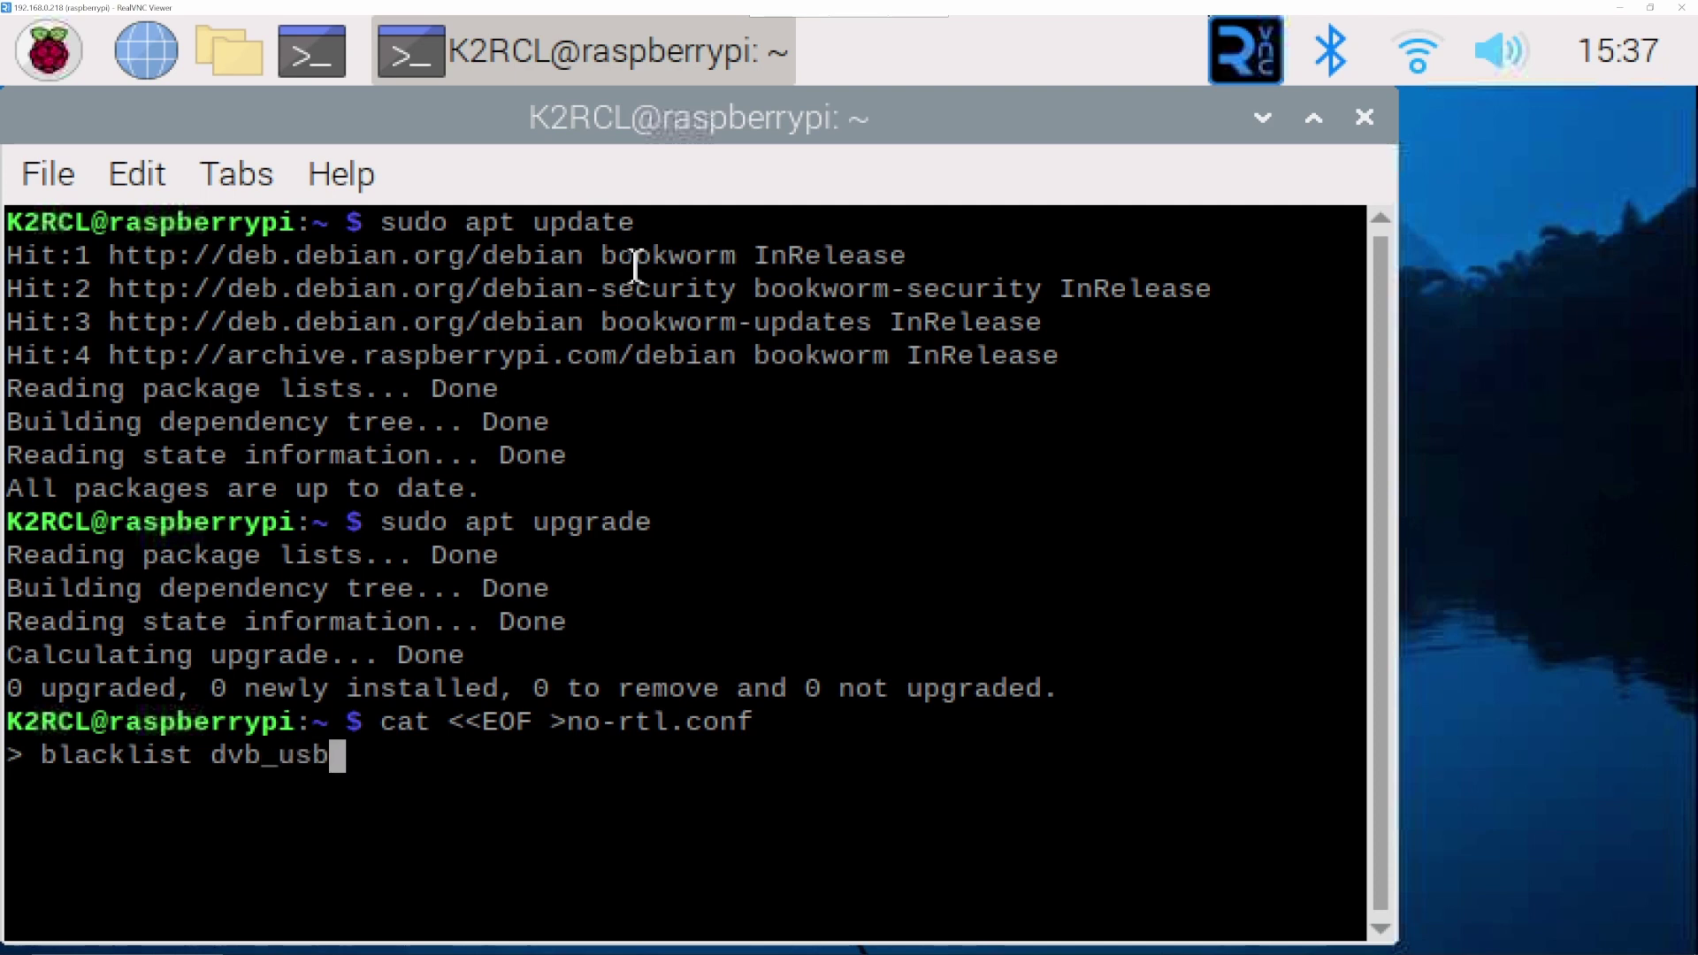
{"action": "type", "text": "_rtl128"}
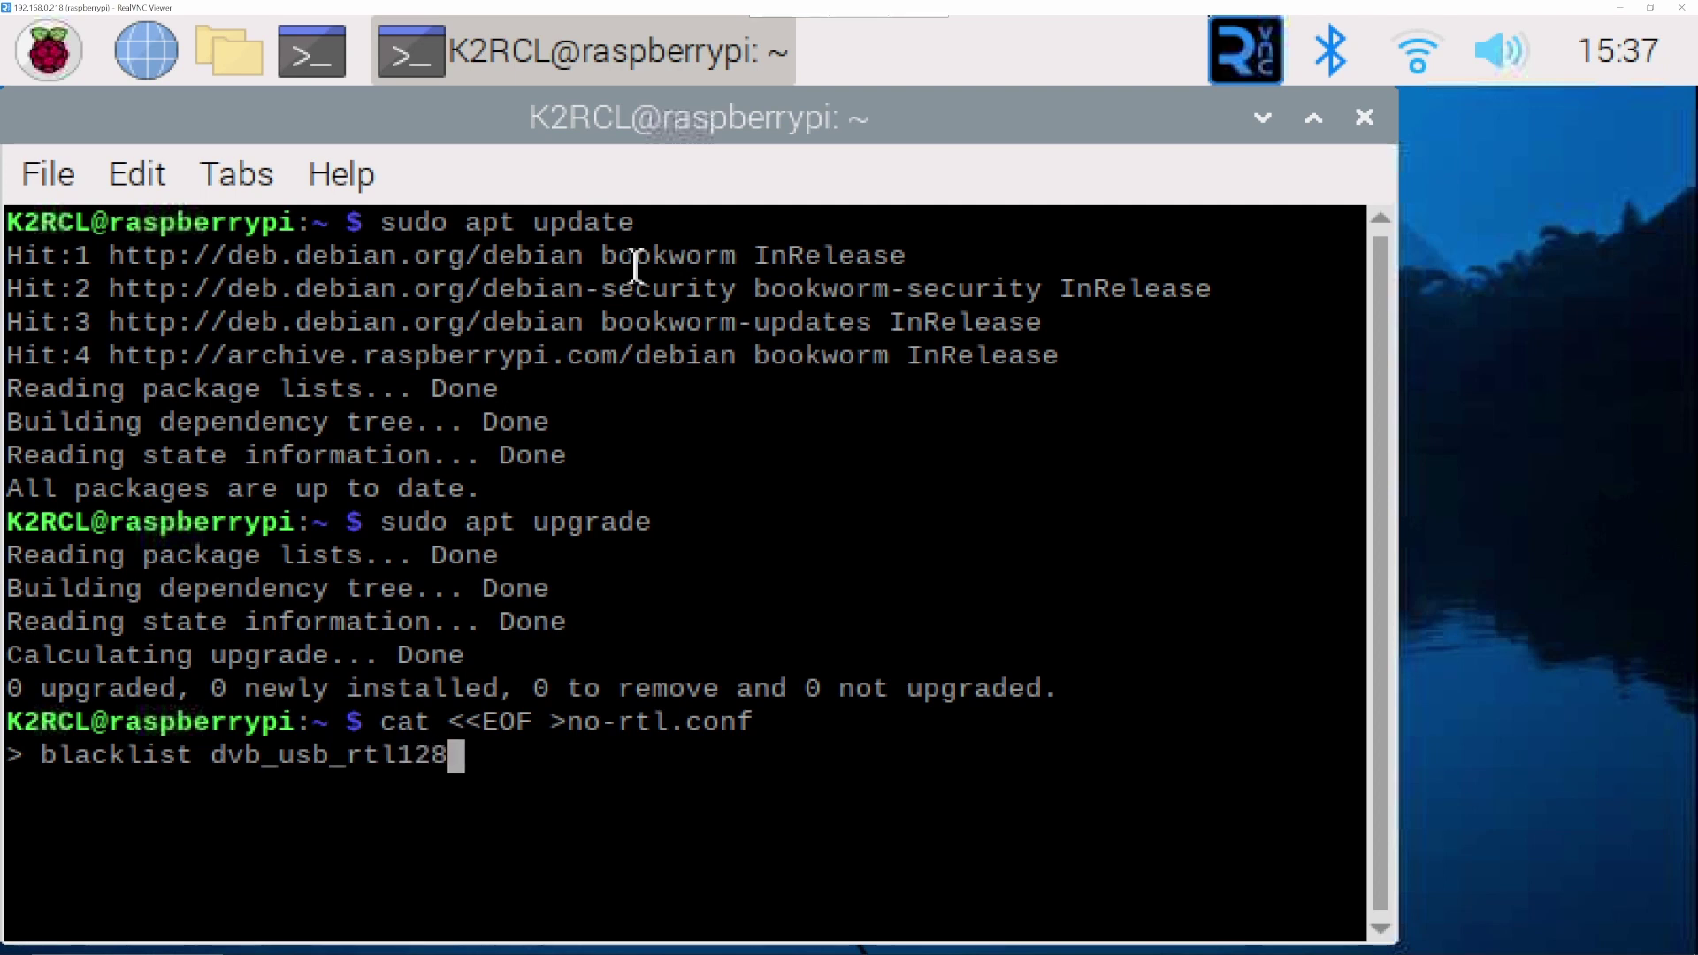
{"action": "type", "text": "xxu"}
{"action": "key", "text": "Return"}
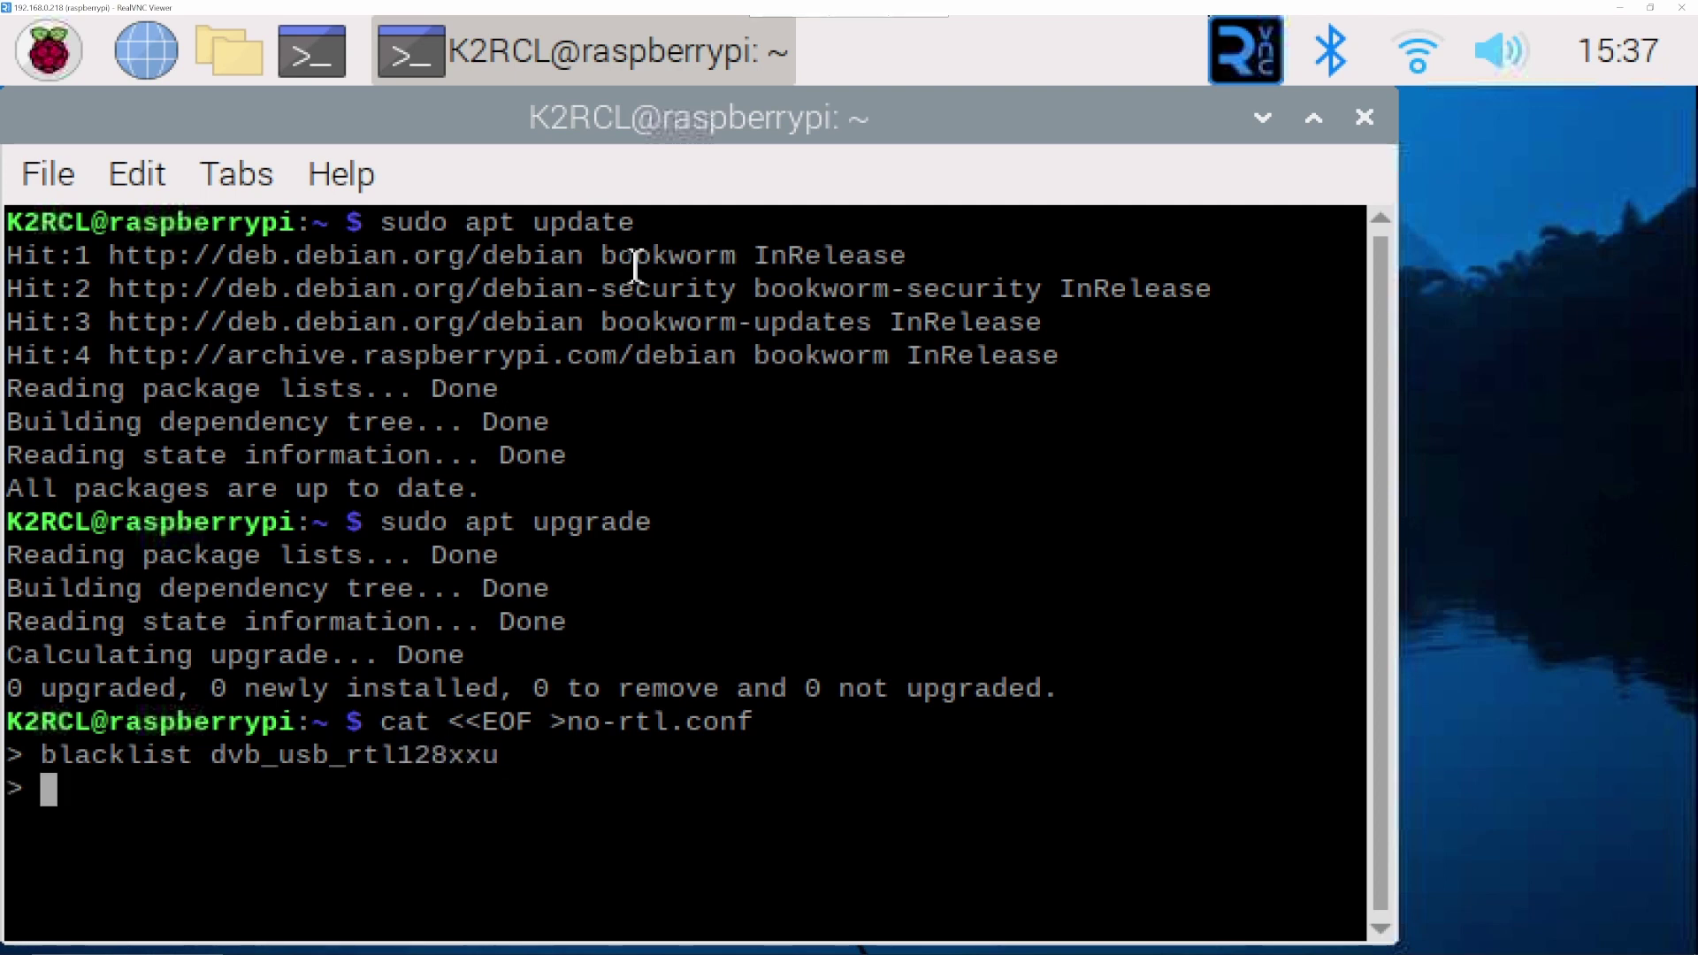
{"action": "type", "text": "blacklist r"}
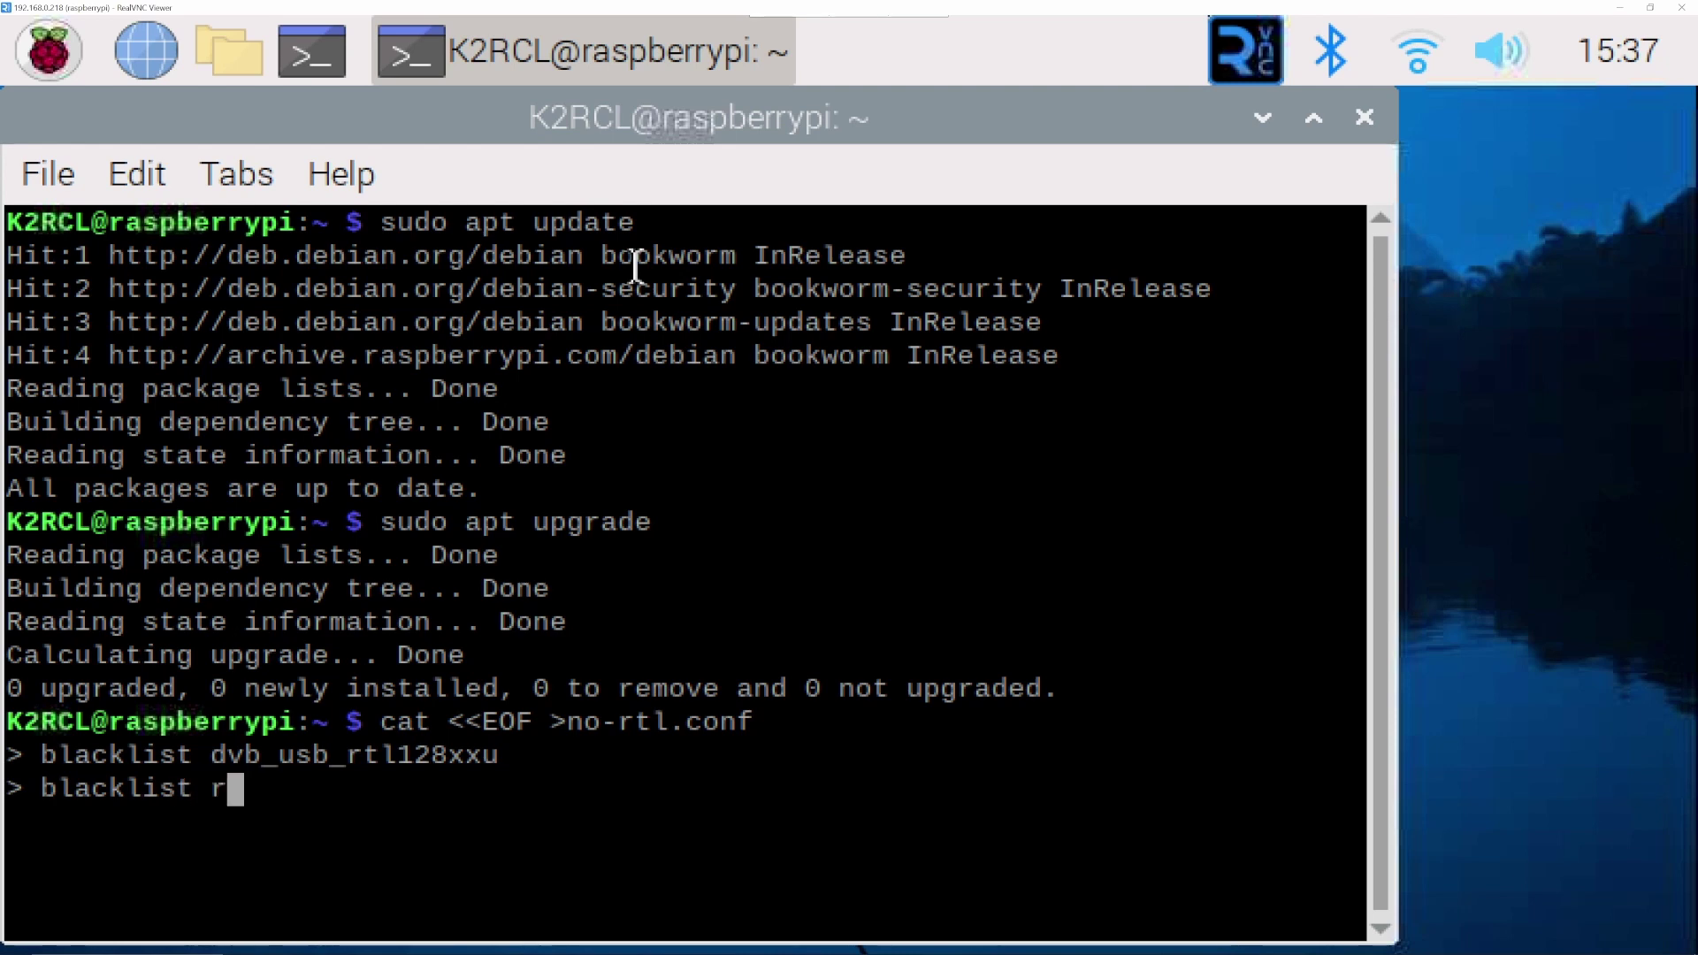
{"action": "type", "text": "tl128"}
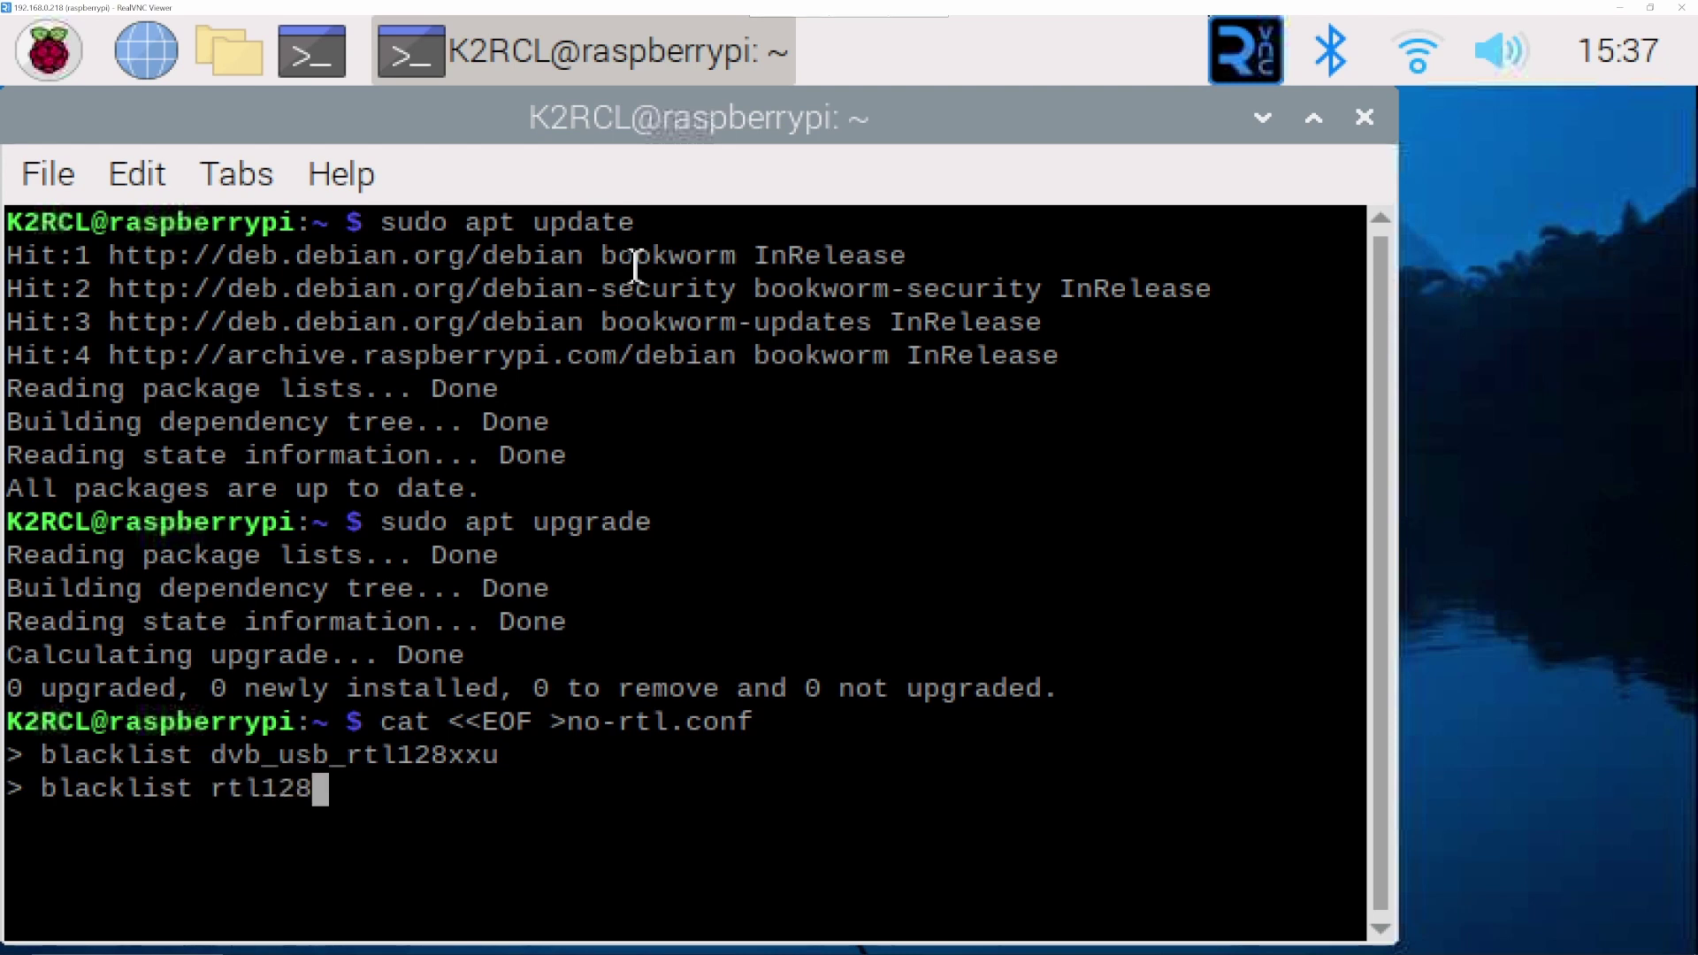
{"action": "type", "text": "32"}
{"action": "key", "text": "Return"}
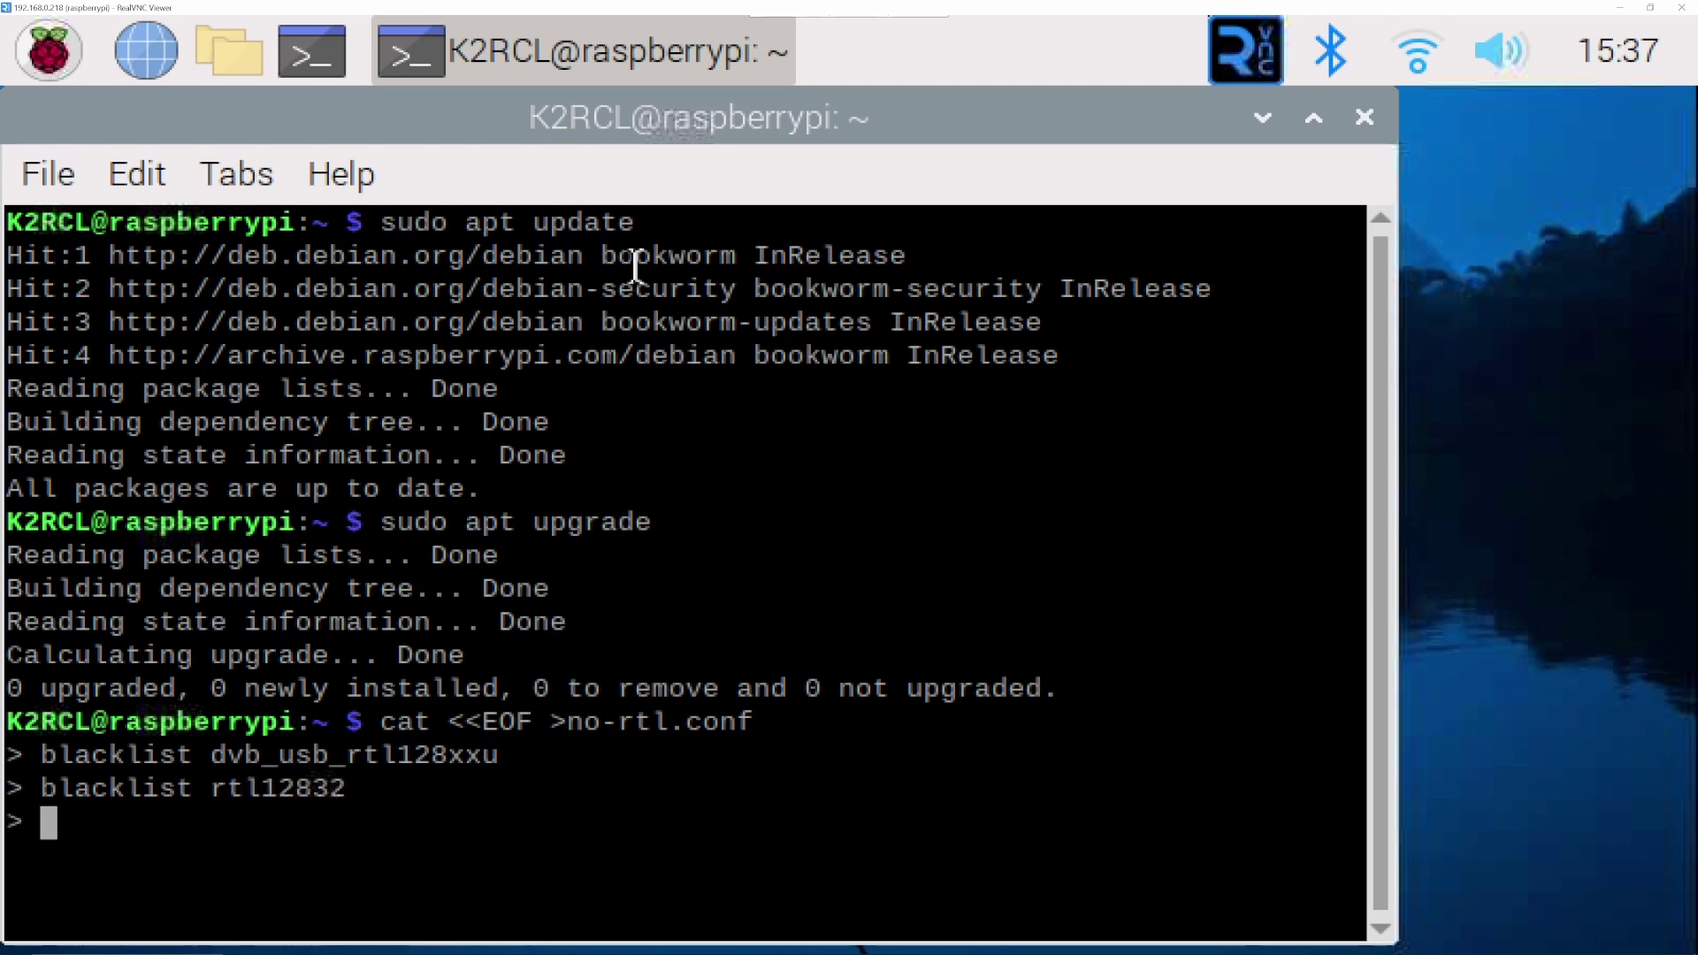
{"action": "type", "text": "blacklist r"}
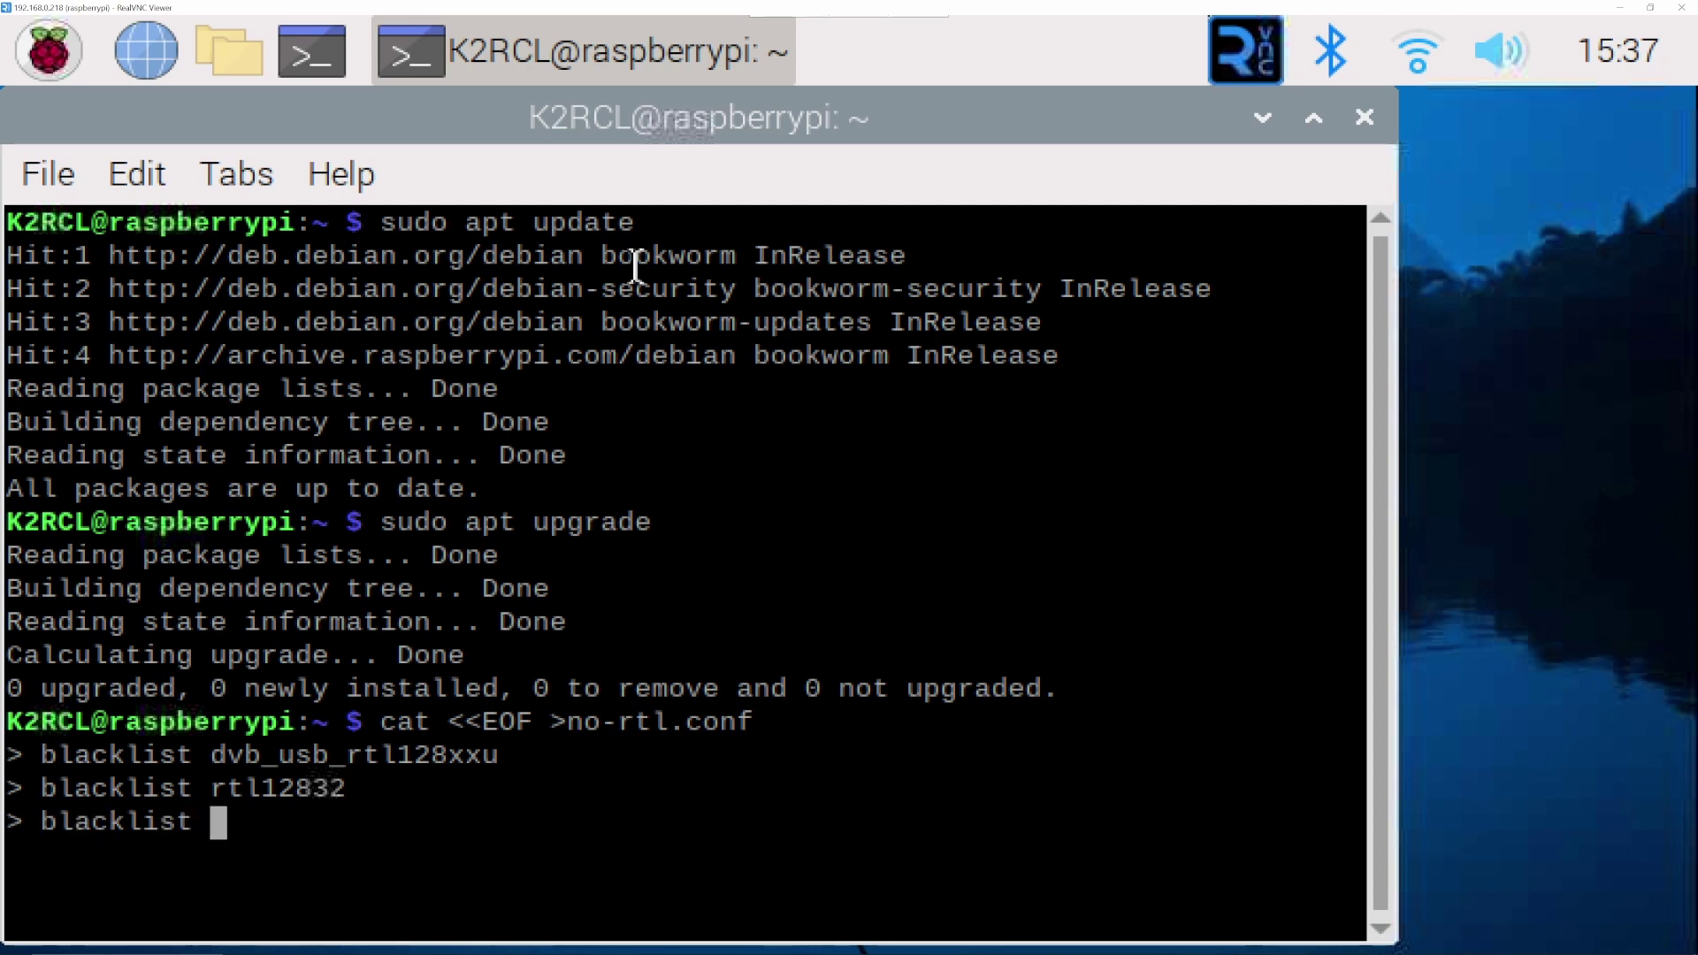